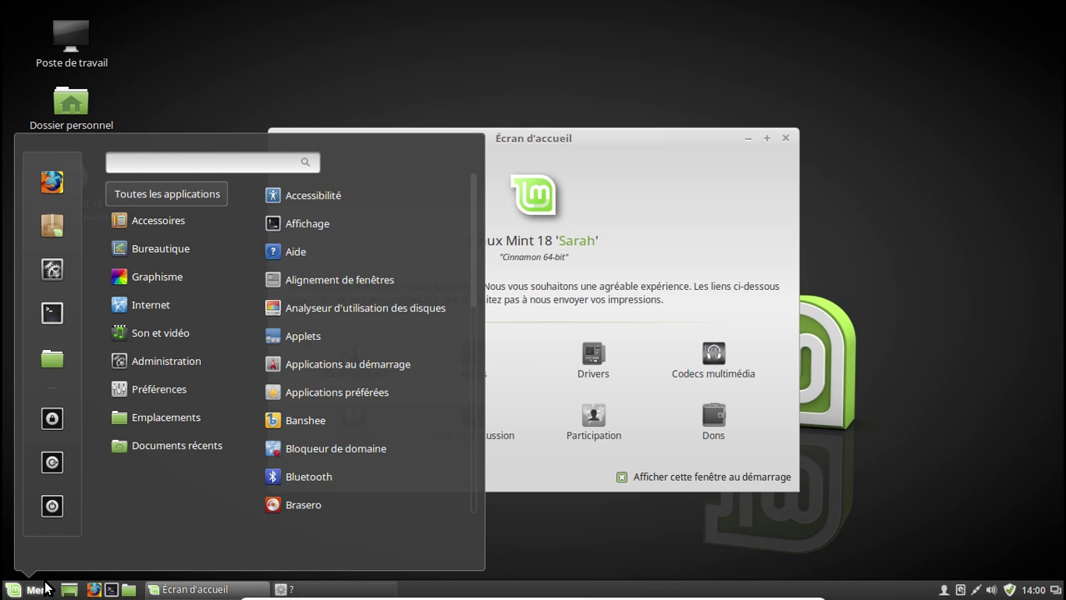
Search the installed applications for "cod" and dismiss the Synaptic instance error messages
text(cod)
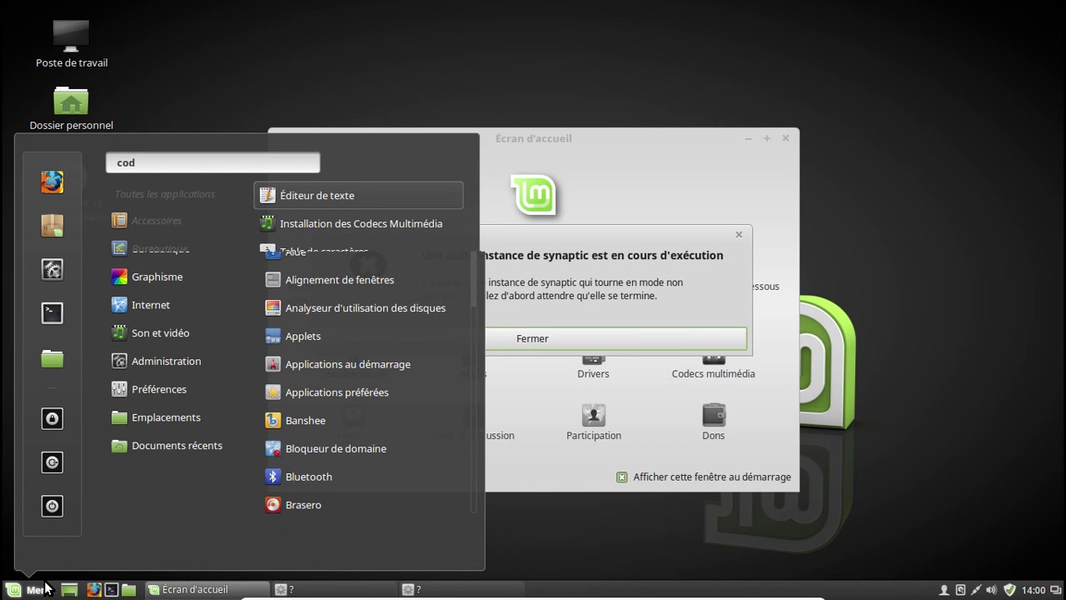
click(553, 339)
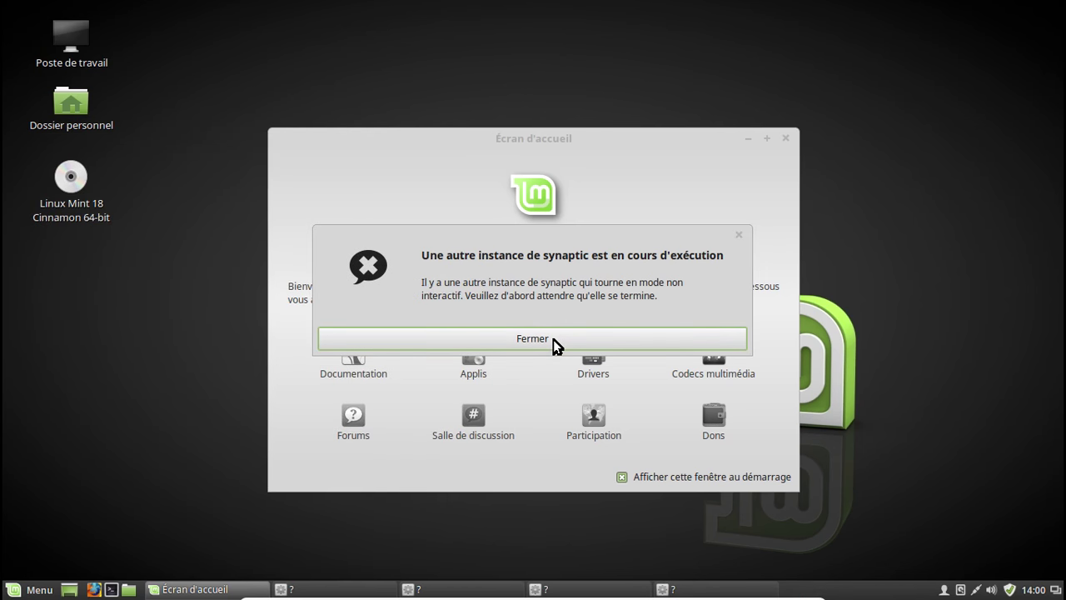
click(553, 339)
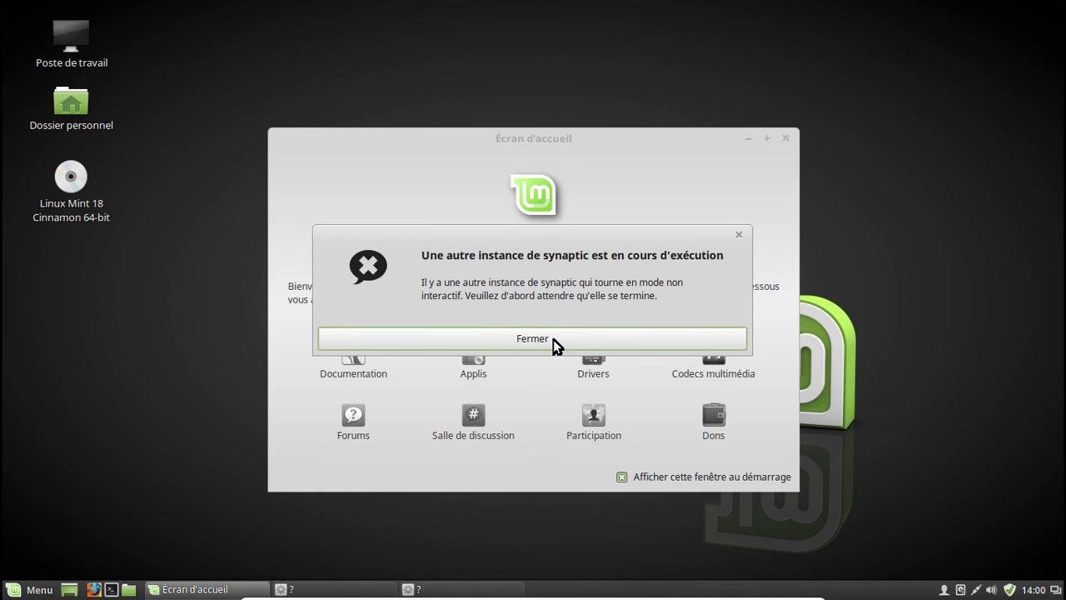
click(553, 340)
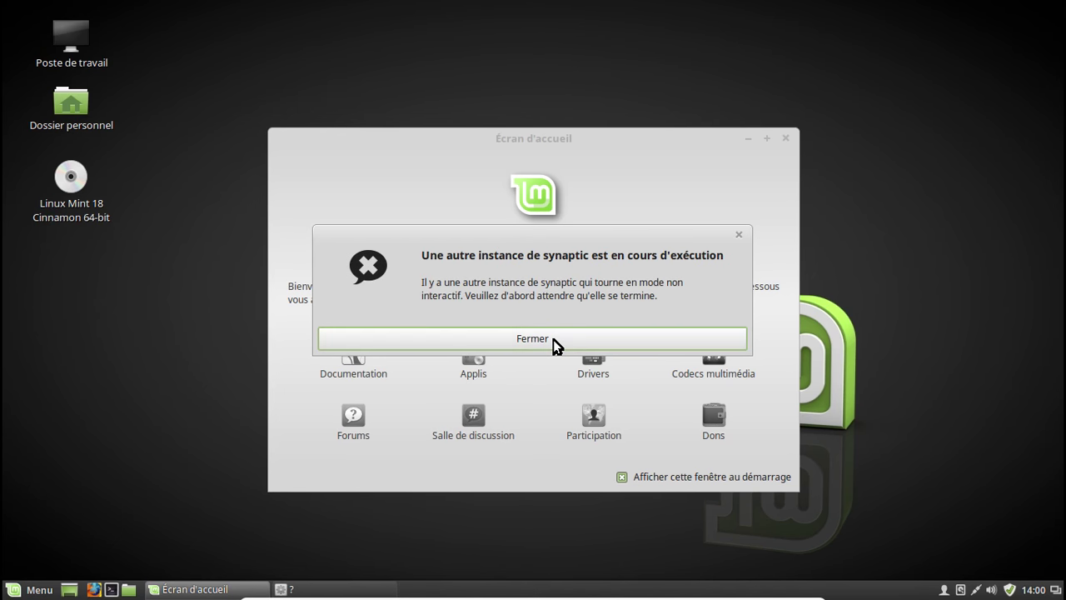
click(553, 339)
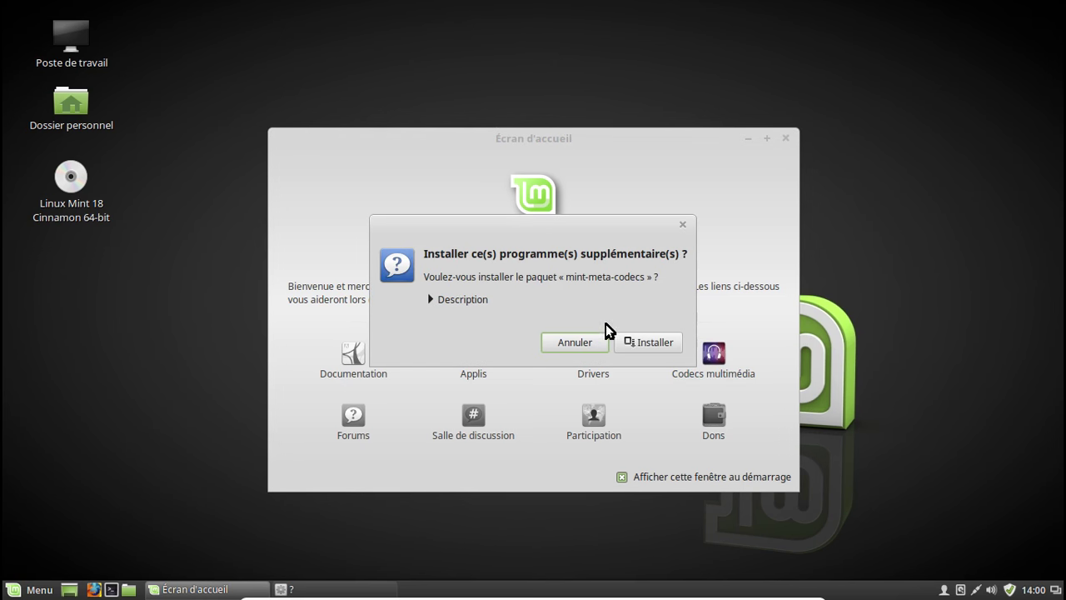
Accept the installation of the mint-meta-codecs package and authenticate with the account password
click(626, 344)
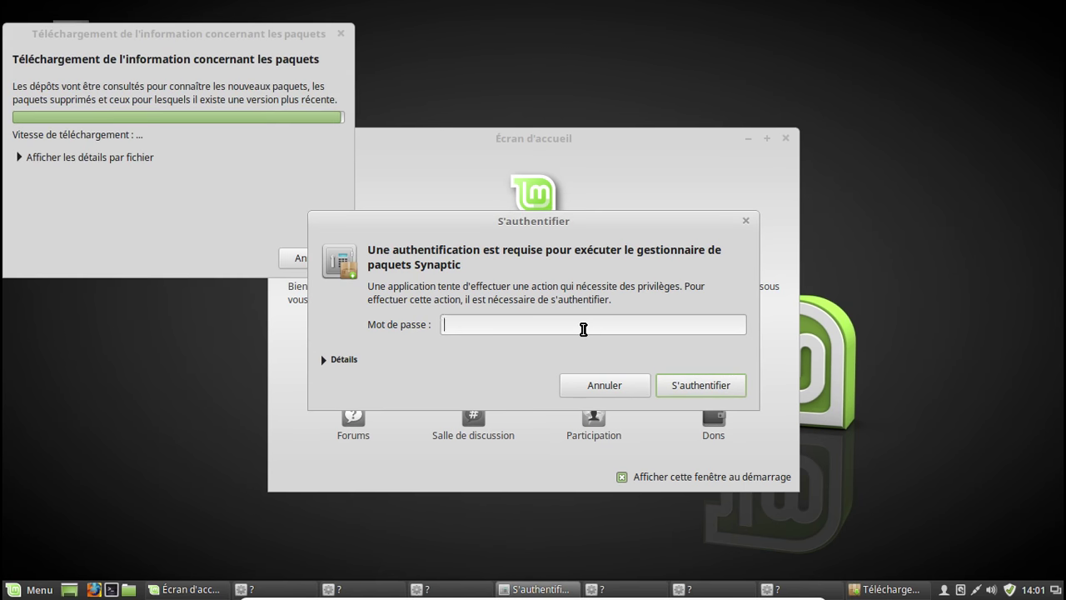
click(469, 326)
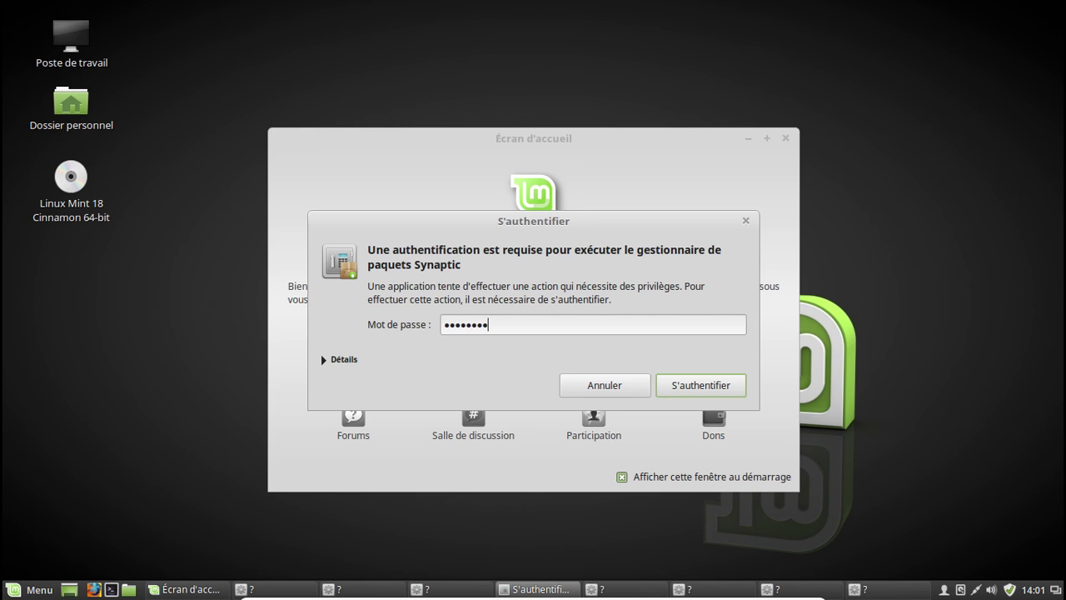
key(Return)
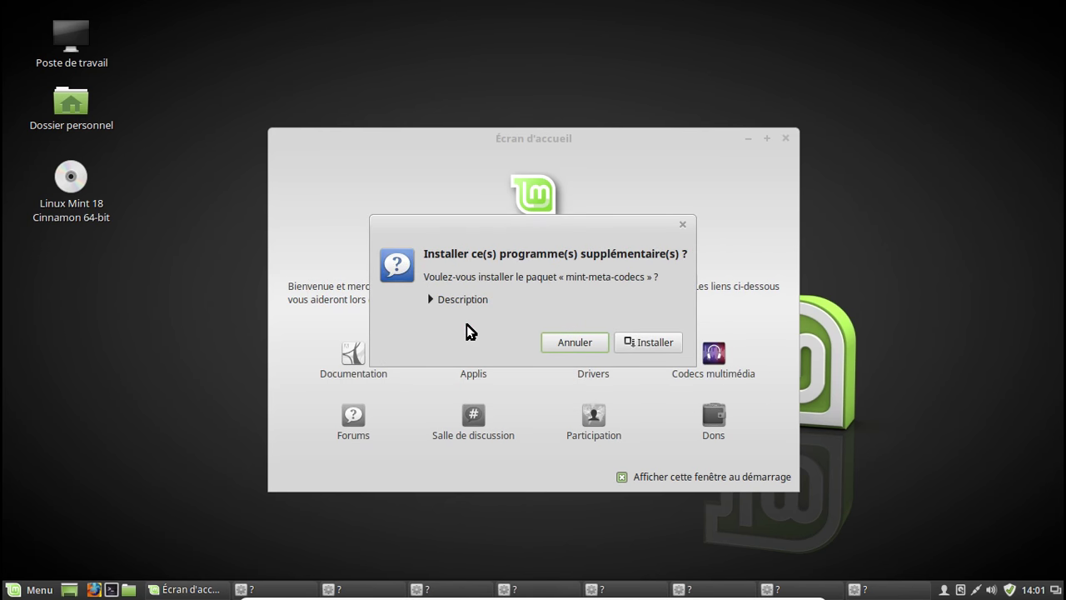
Dismiss the repeated error messages about another running Synaptic instance
click(468, 335)
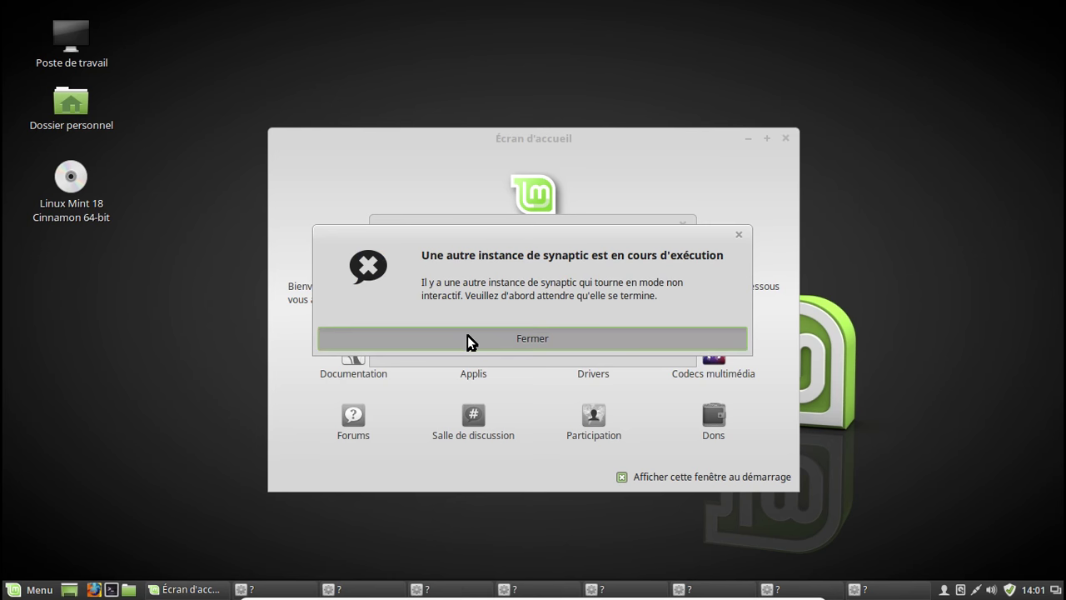
click(562, 343)
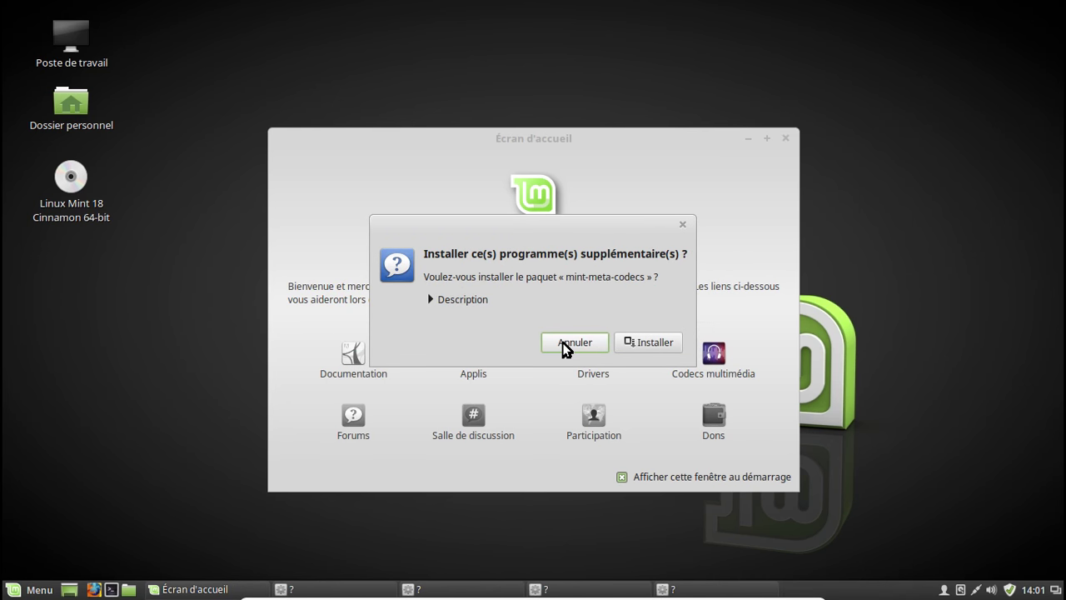
click(562, 343)
click(563, 342)
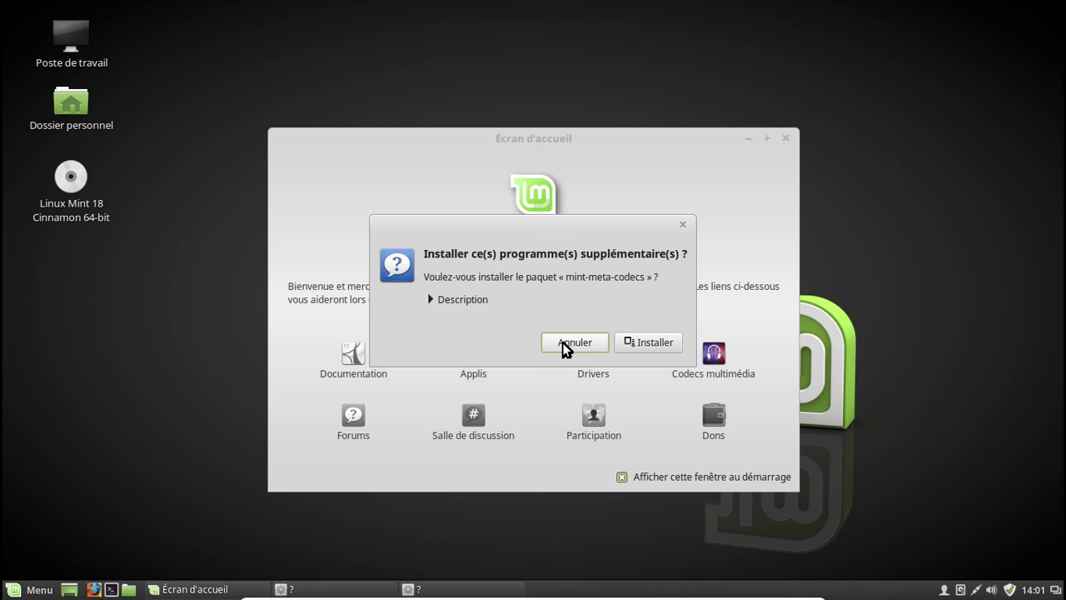
click(562, 343)
Confirm the pending mint-meta-codecs installation prompt again and enter the account password to authorize Synaptic
click(638, 341)
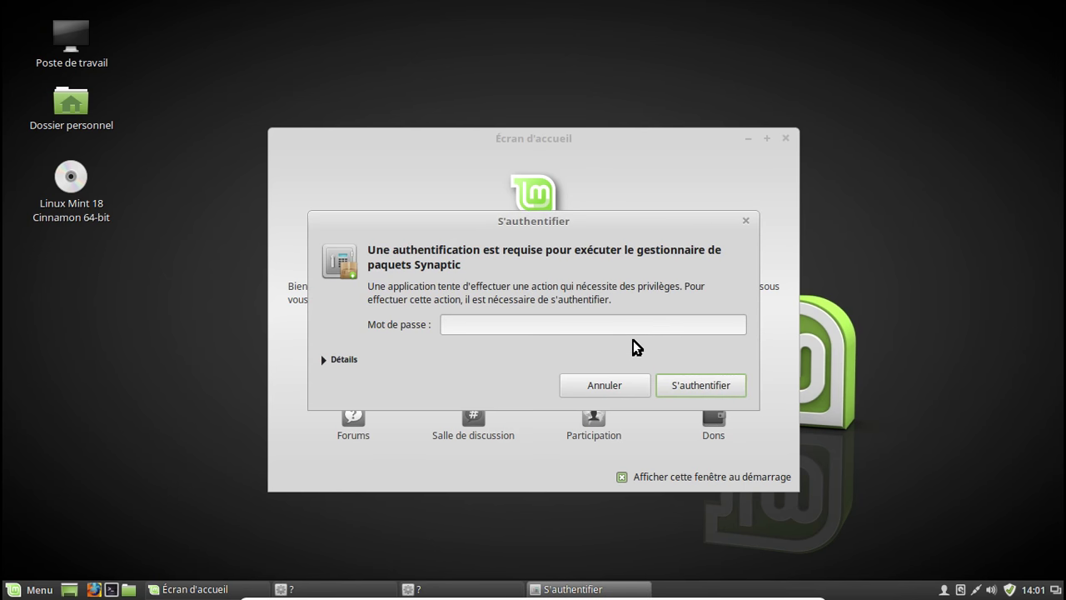
text(********)
key(Return)
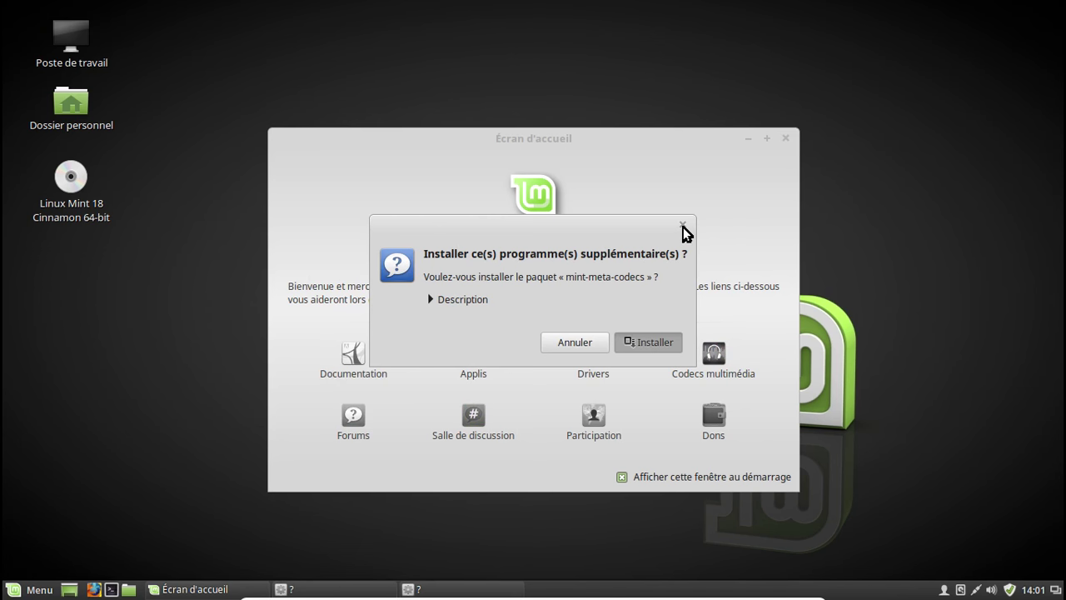
Choose to wait for the unresponsive application and show the per-file details of the codec download
click(438, 589)
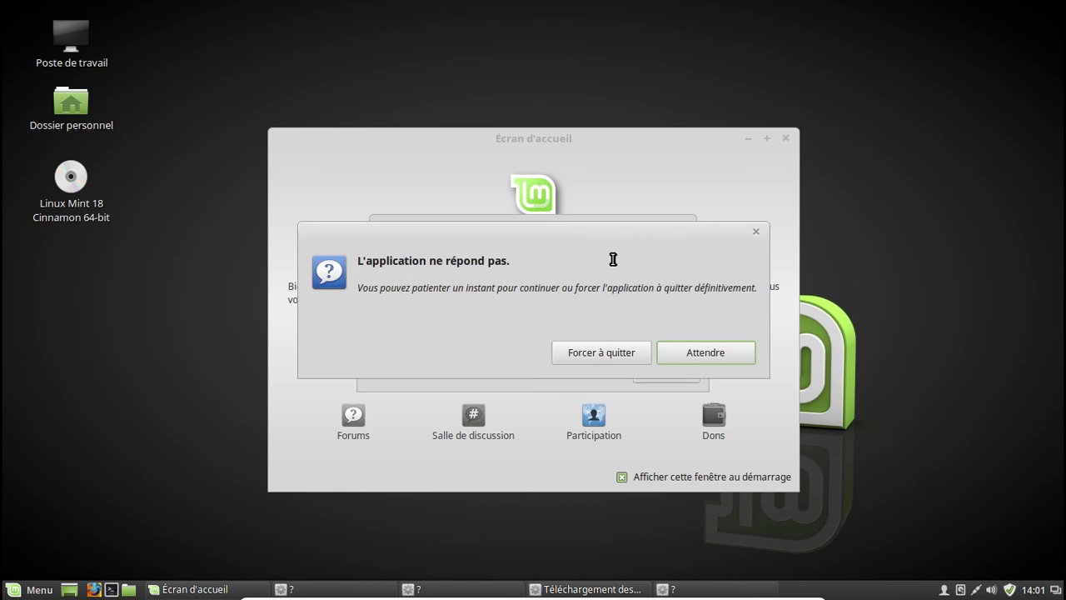
click(718, 354)
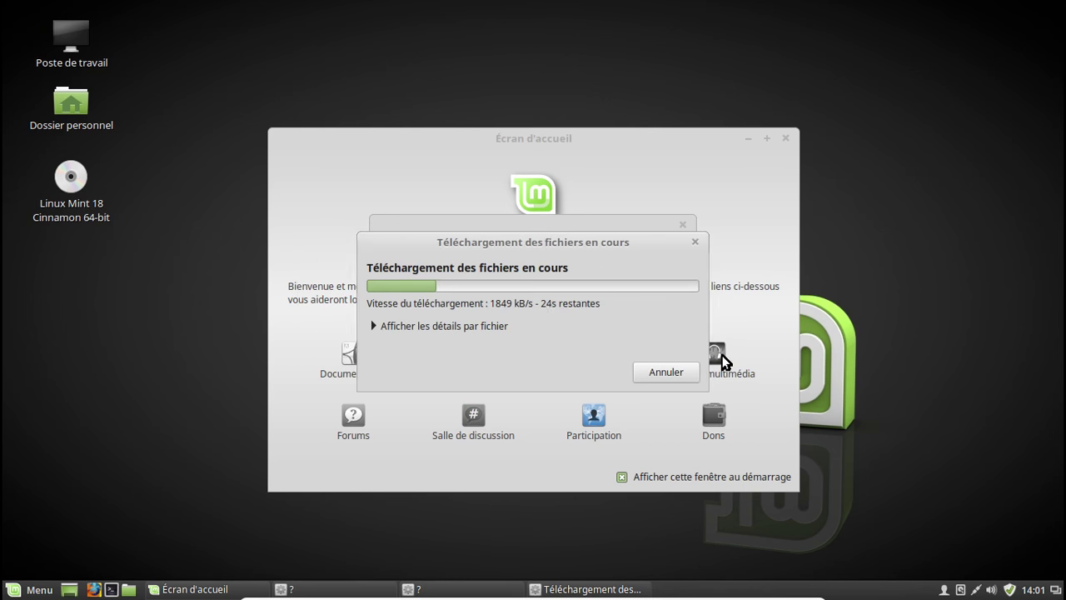
click(495, 327)
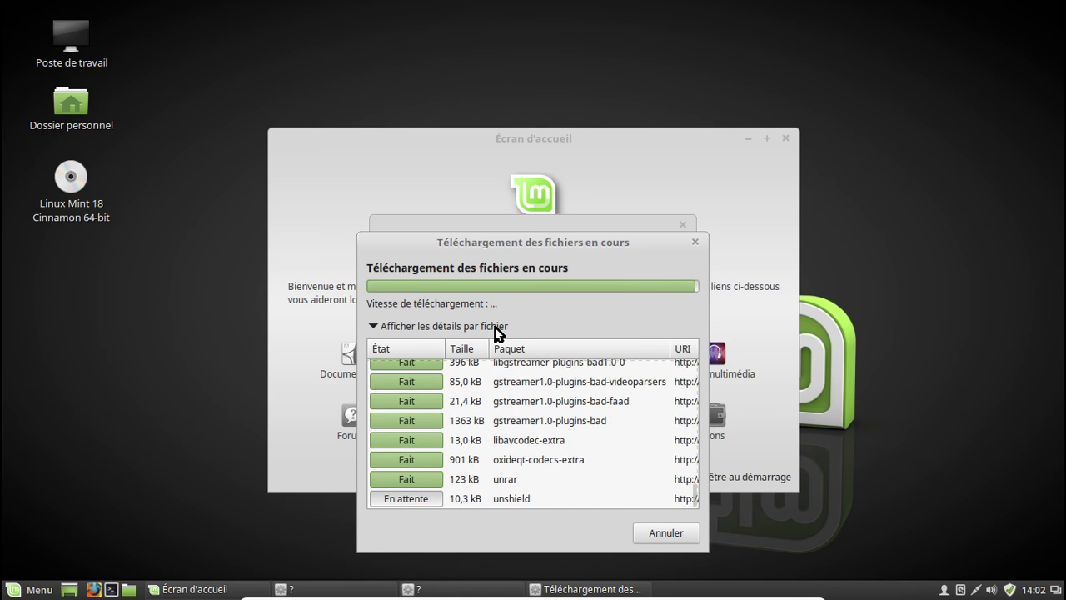
Cancel the leftover mint-meta-codecs installation prompts and close the welcome screen
key(Return)
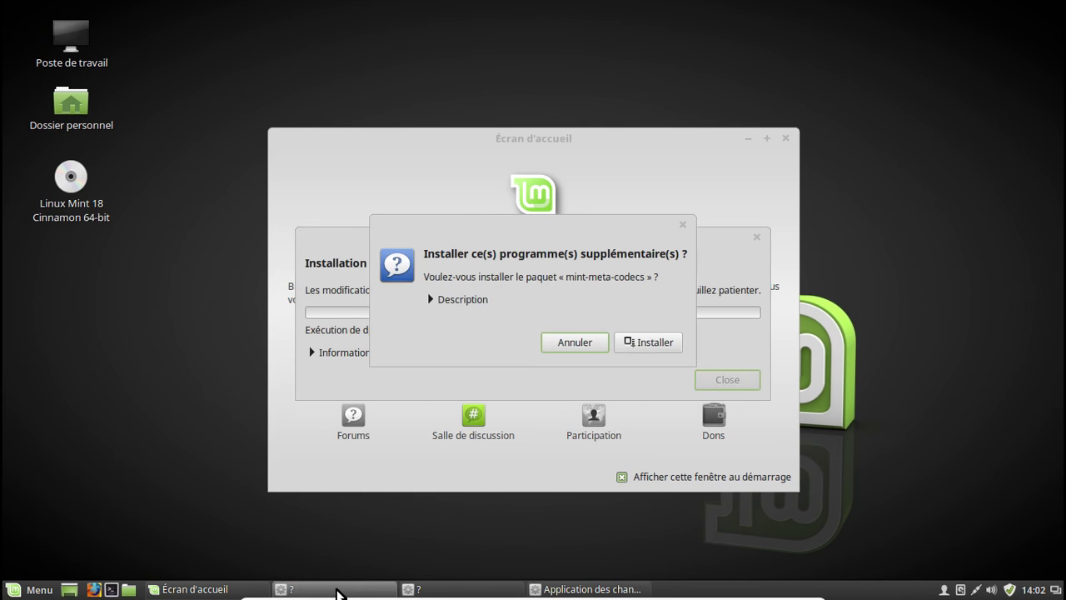
click(557, 346)
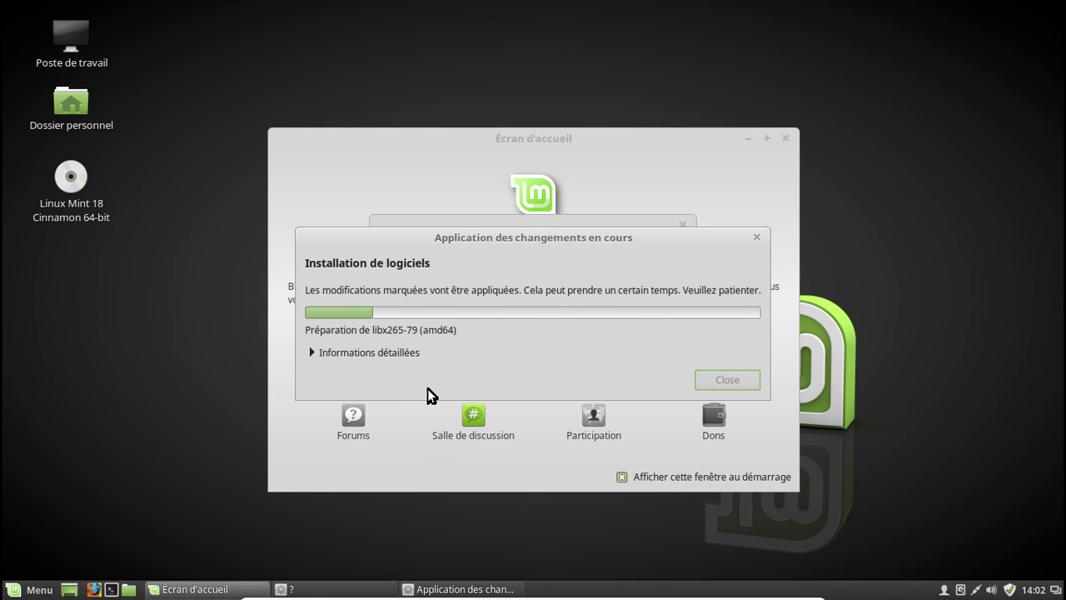
click(363, 592)
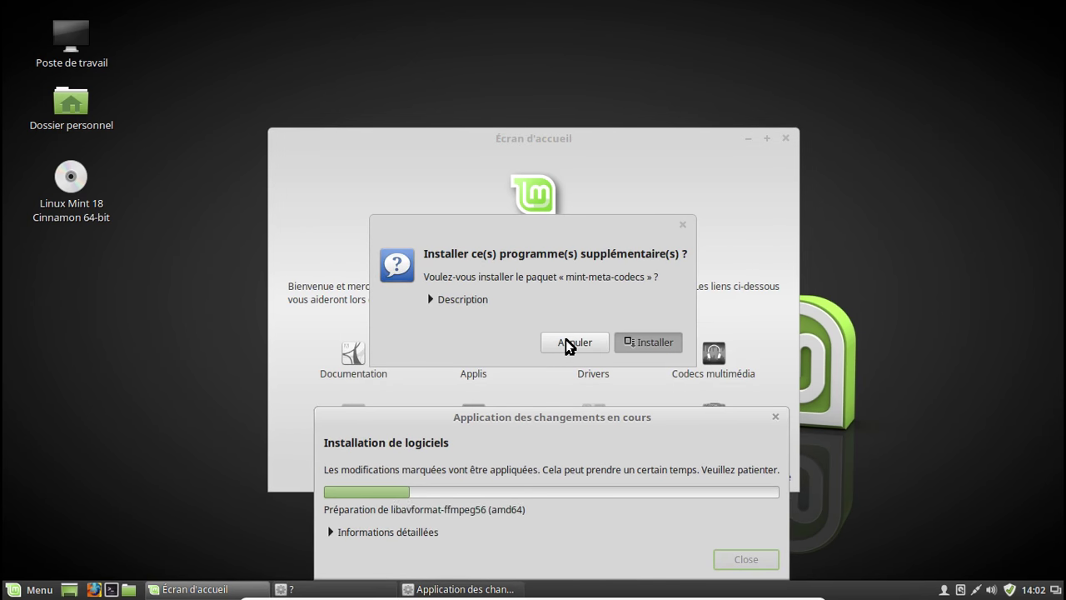
drag(567, 414, 556, 224)
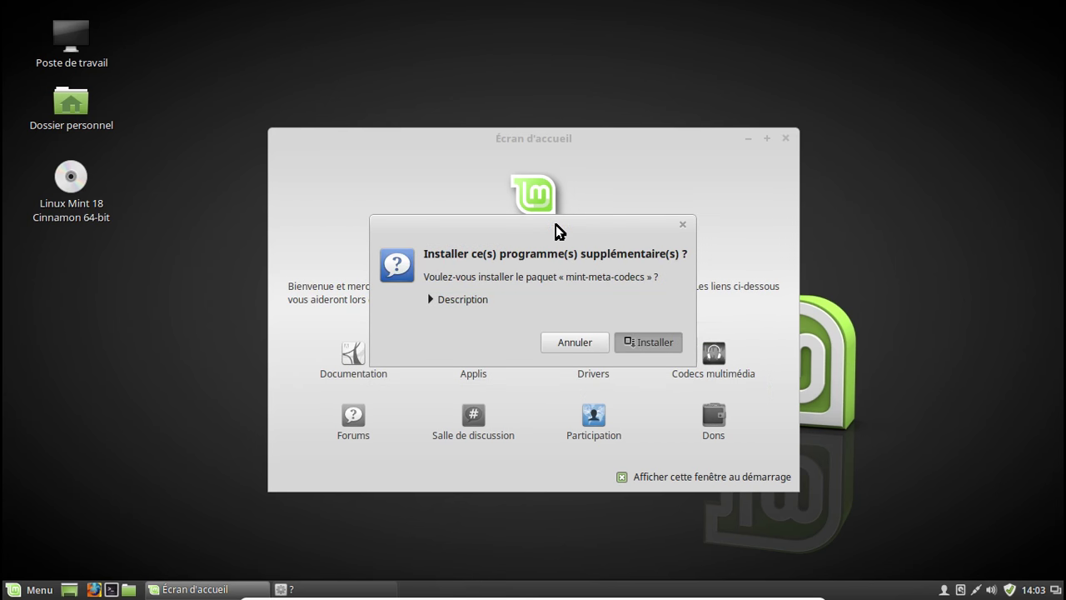
key(Escape)
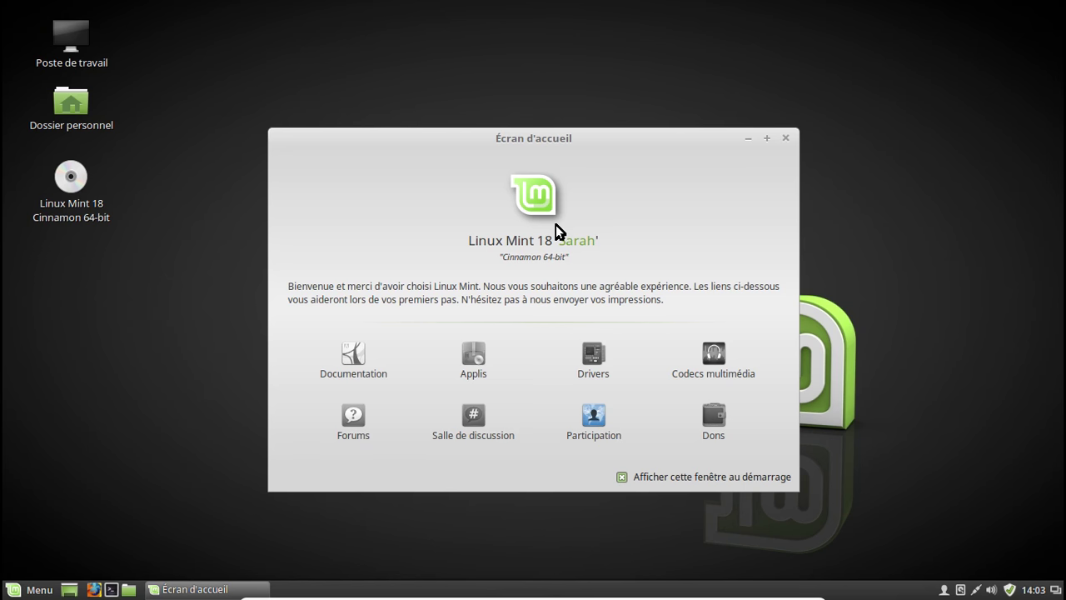
click(786, 138)
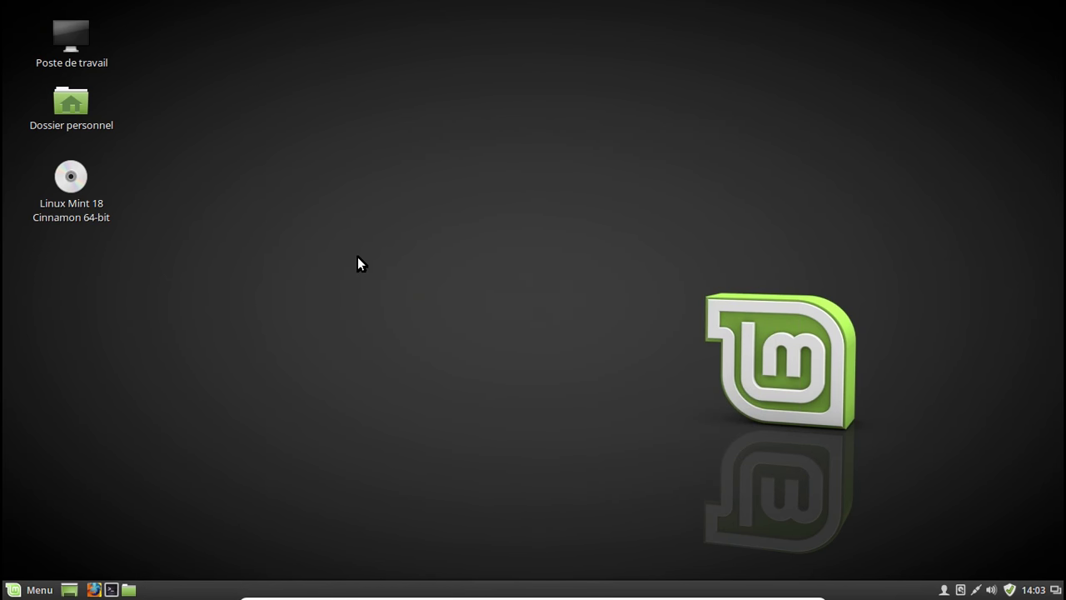
Open the personal folder from the desktop, check the file manager's version information, and close its windows
click(69, 110)
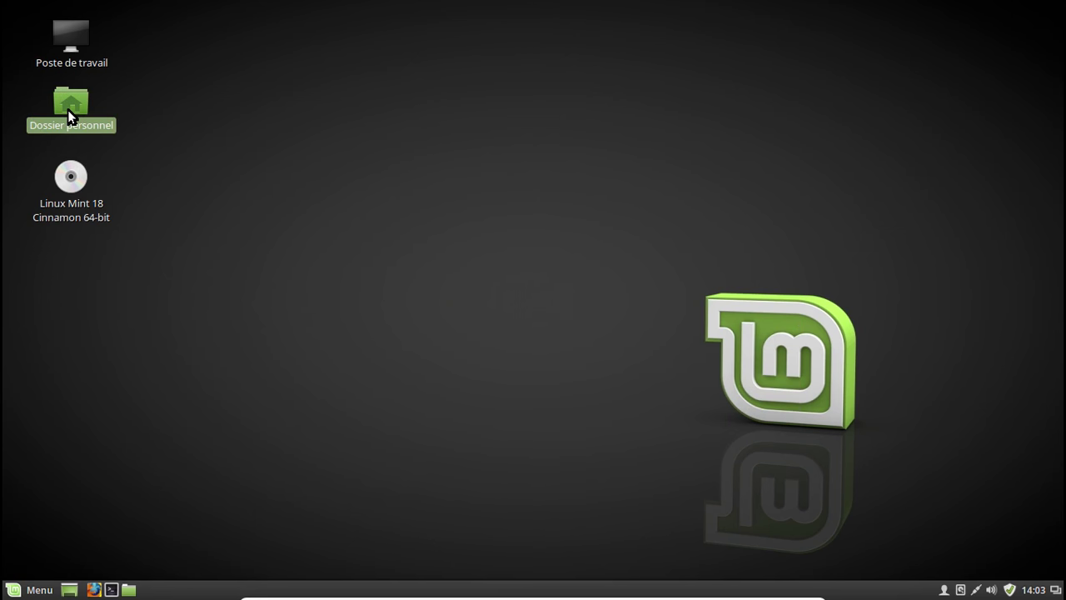
double_click(67, 109)
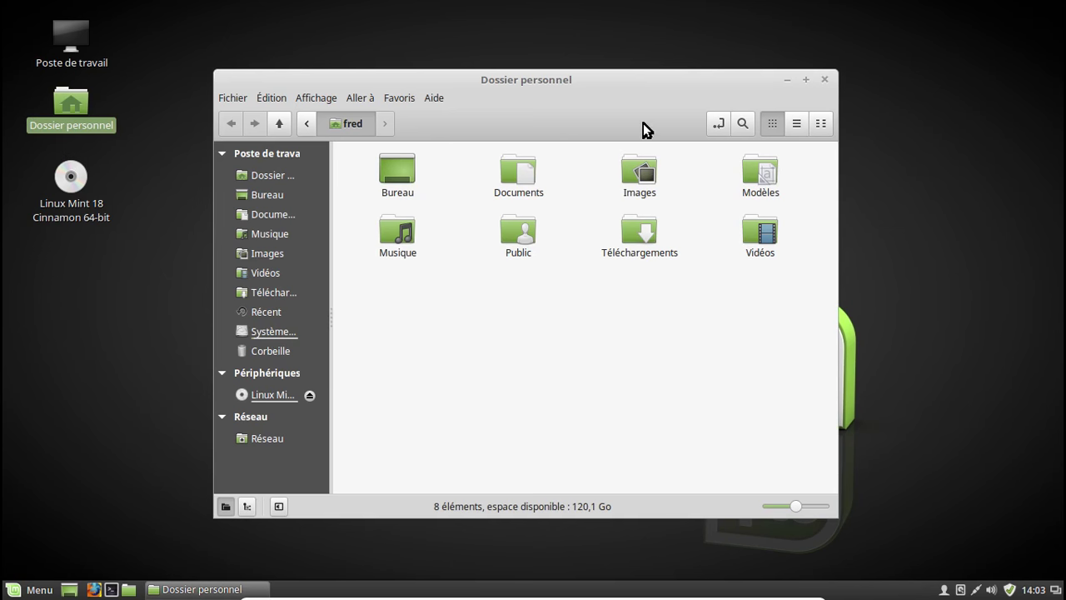
click(440, 98)
click(463, 145)
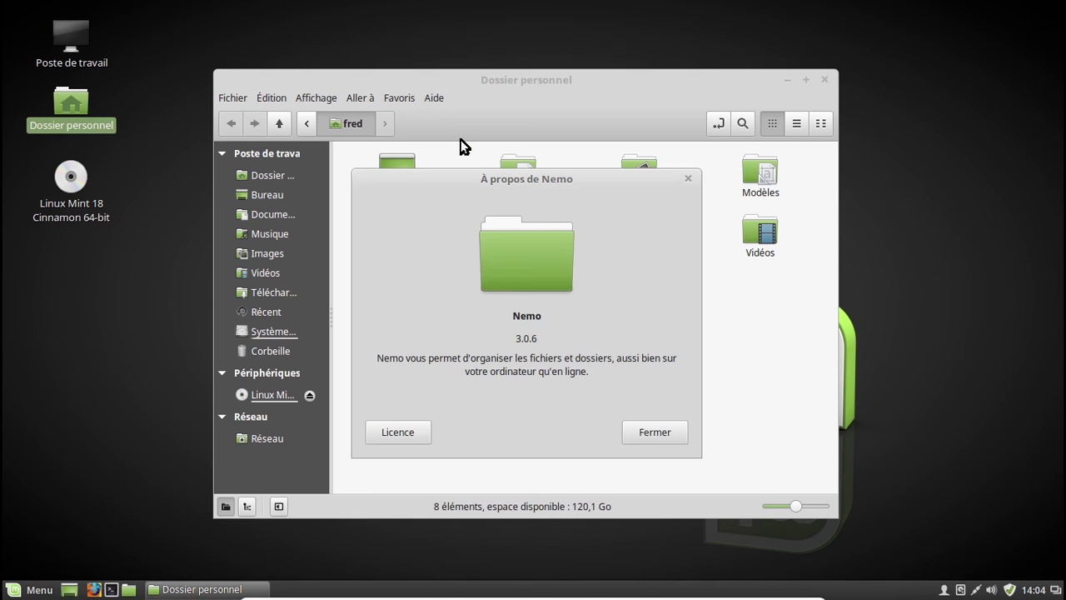
click(667, 430)
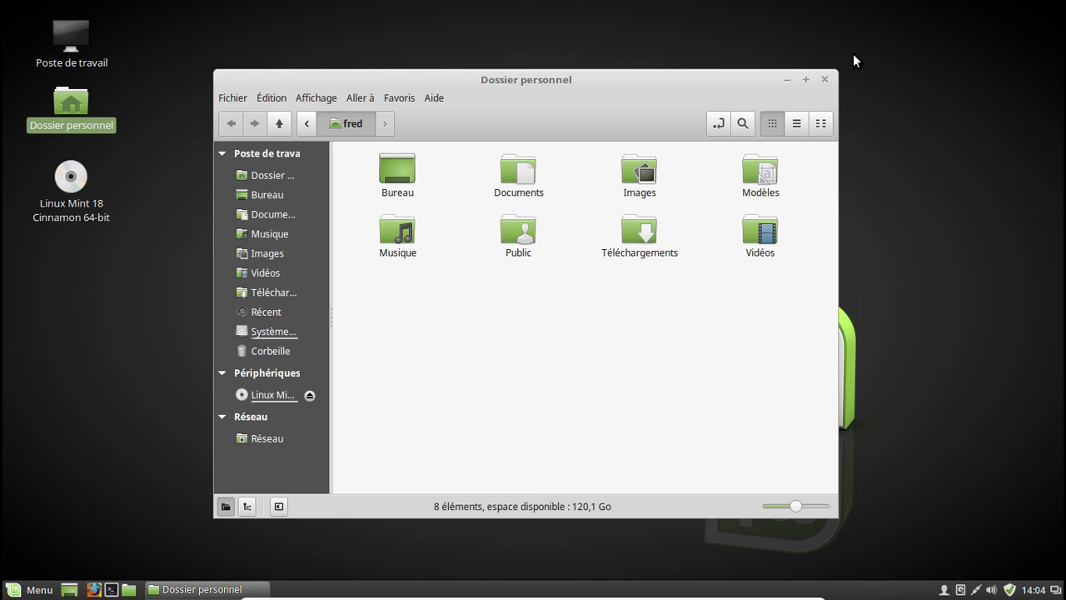
click(825, 79)
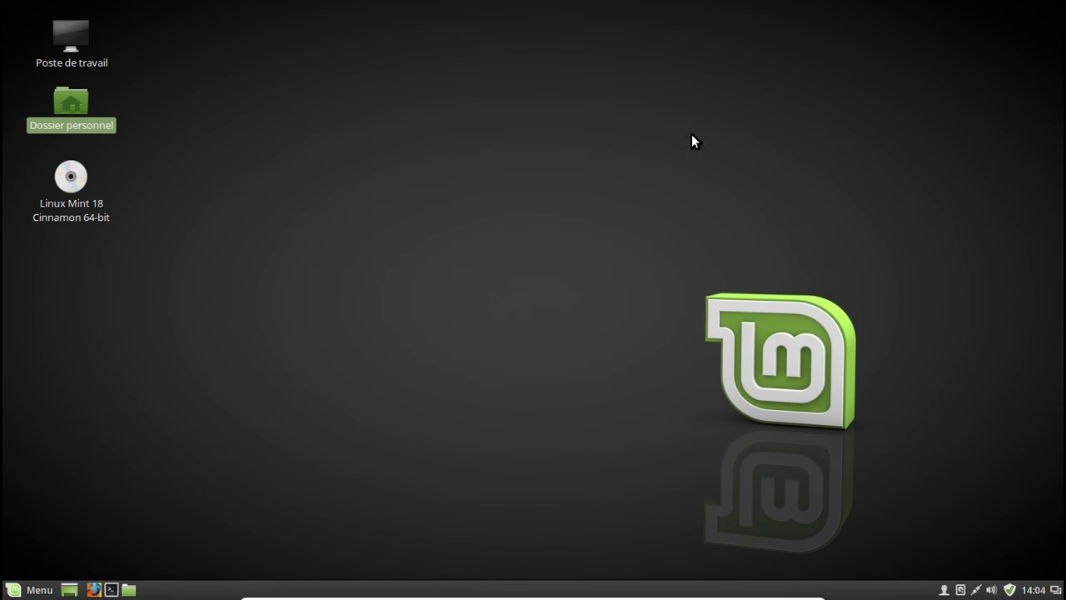
Open the system settings and look through the appearance, preferences, hardware and administration modules
click(37, 590)
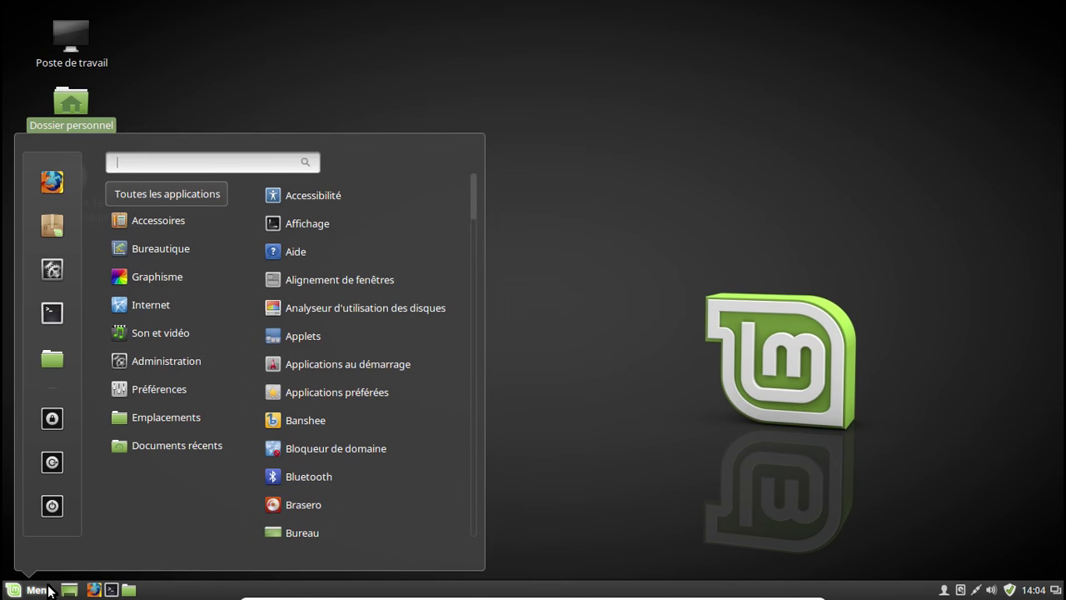
click(61, 267)
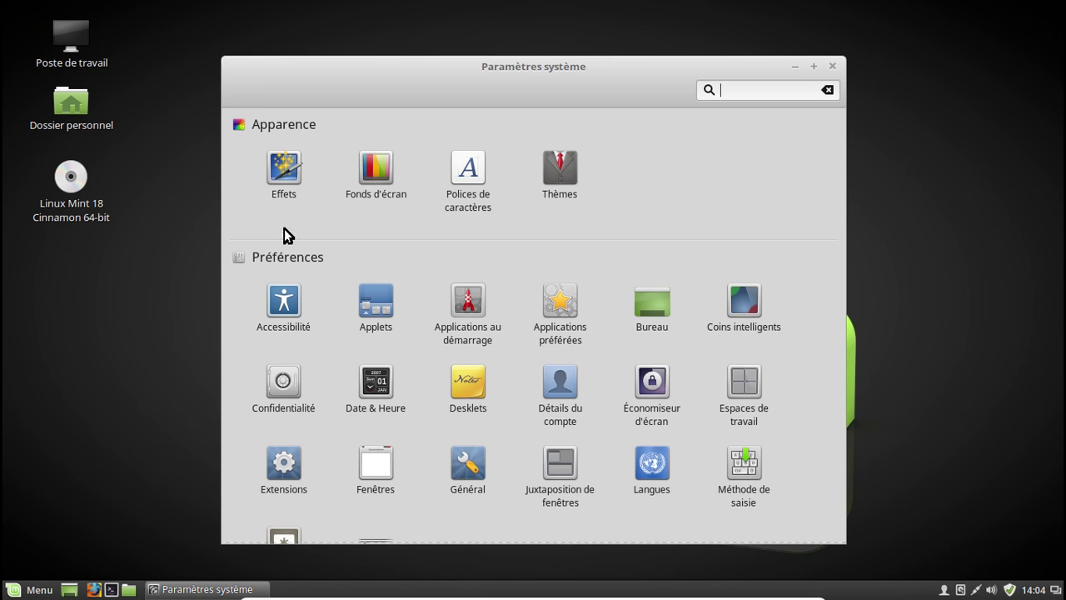
scroll(643, 280, down, 3)
scroll(643, 281, down, 3)
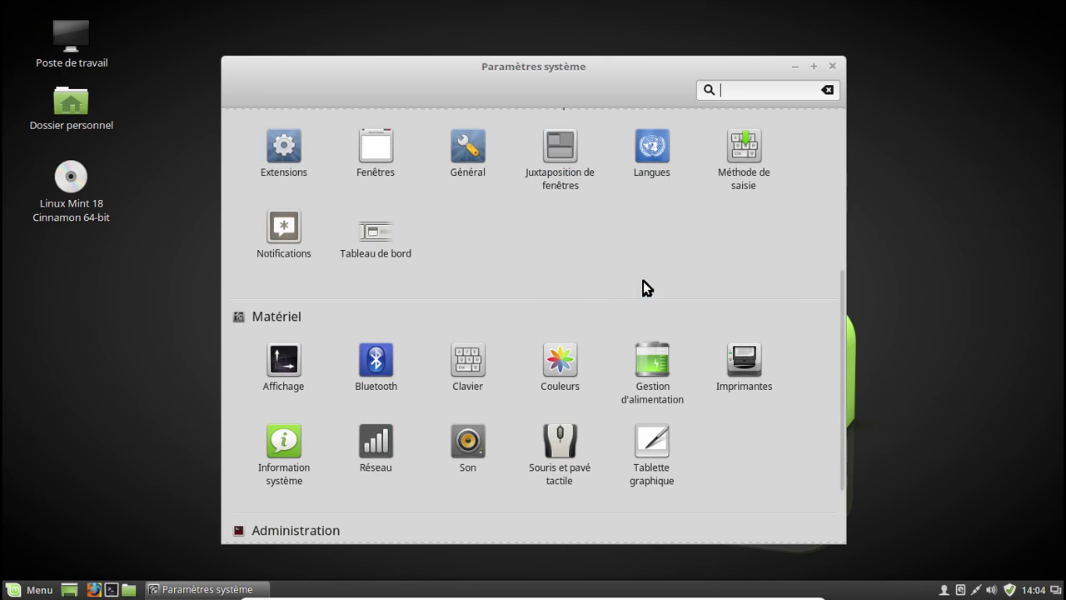
scroll(643, 280, up, 5)
scroll(643, 281, up, 1)
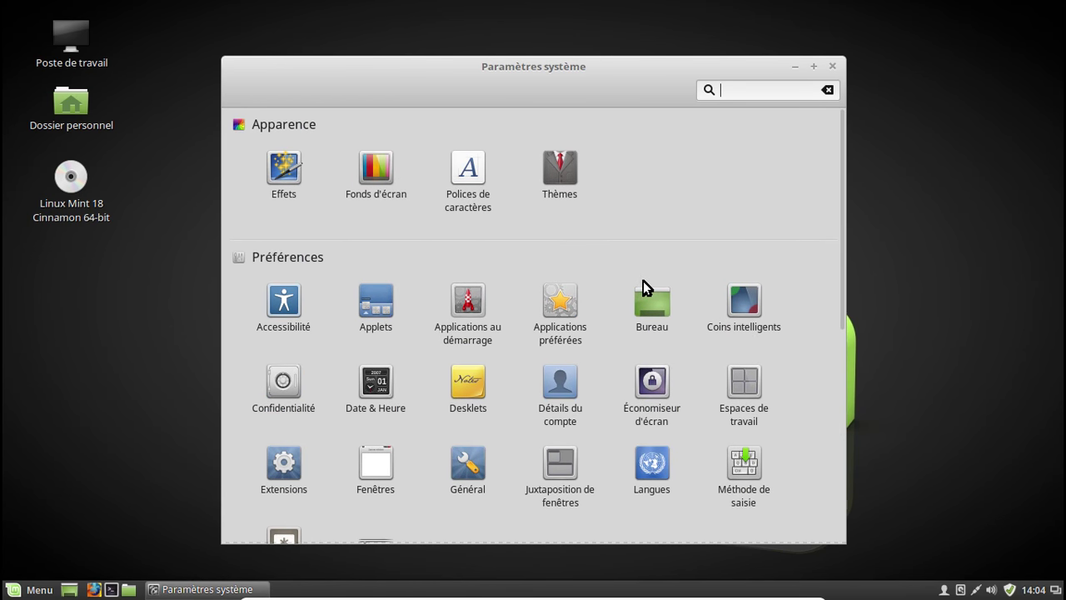
scroll(643, 281, down, 1)
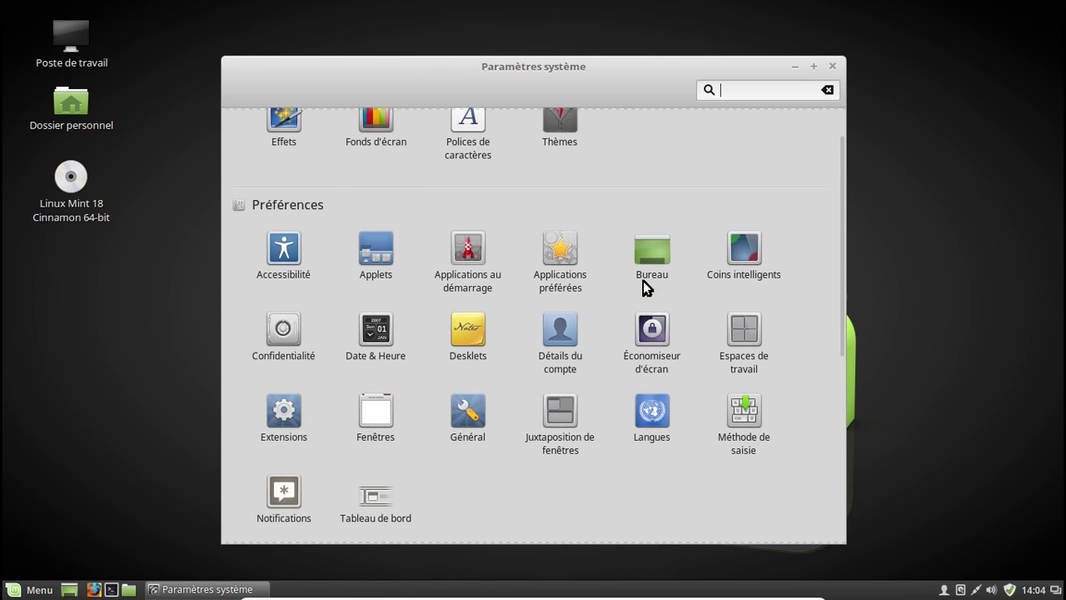
scroll(643, 281, down, 7)
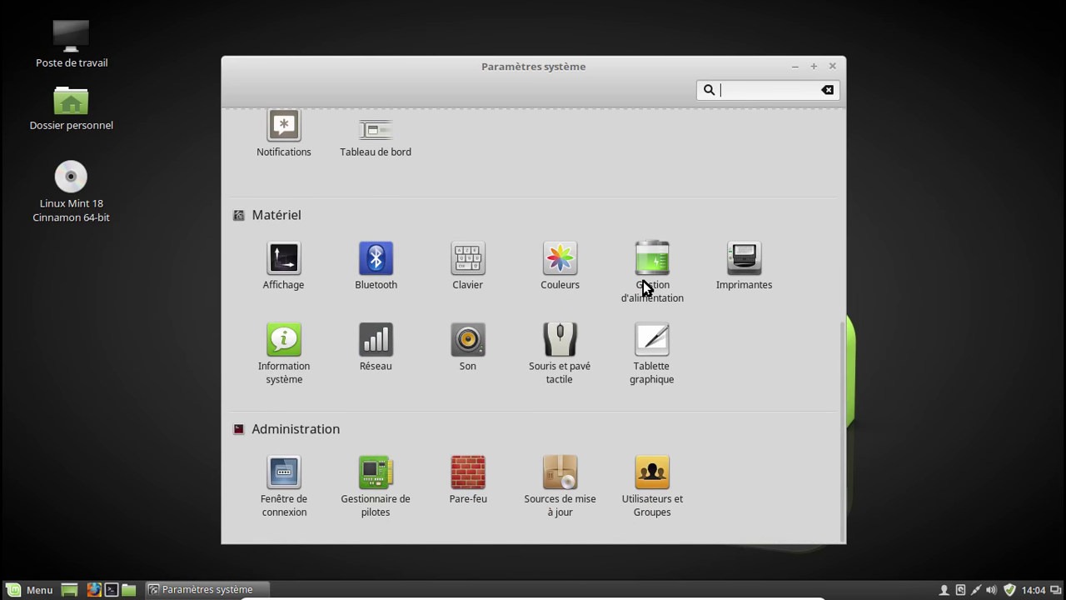
scroll(643, 280, up, 1)
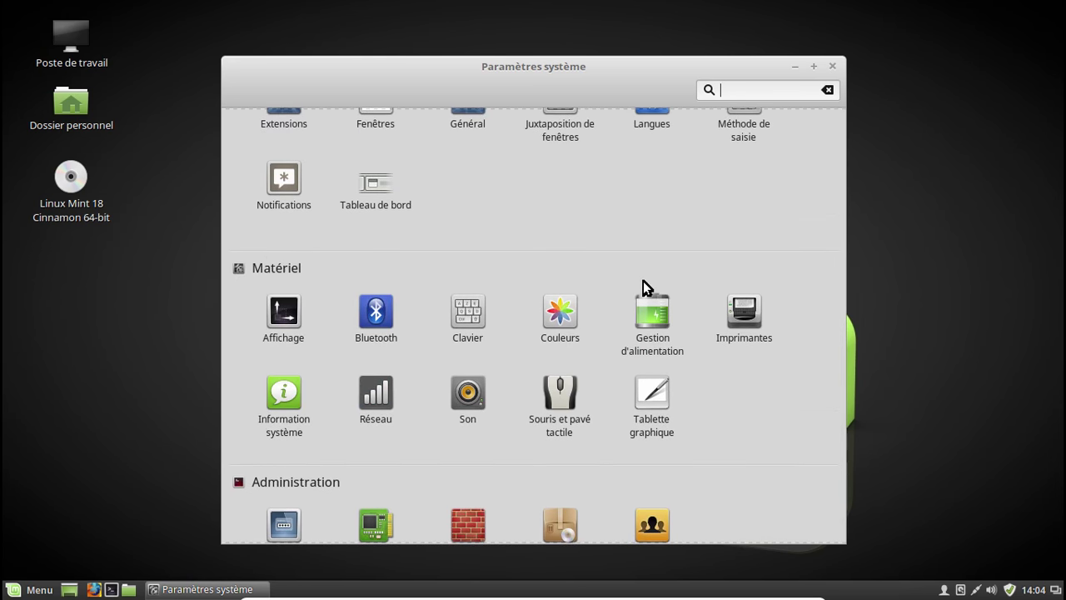
scroll(644, 280, up, 3)
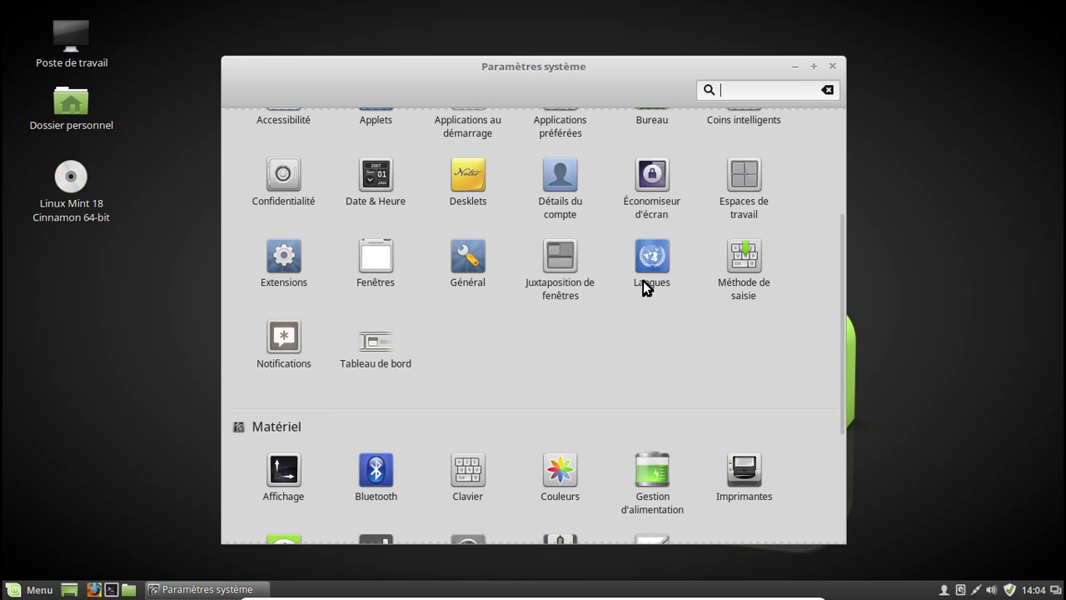
Open the Bureau settings, review the desktop layout and icon options, and return to the settings overview
scroll(643, 281, up, 1)
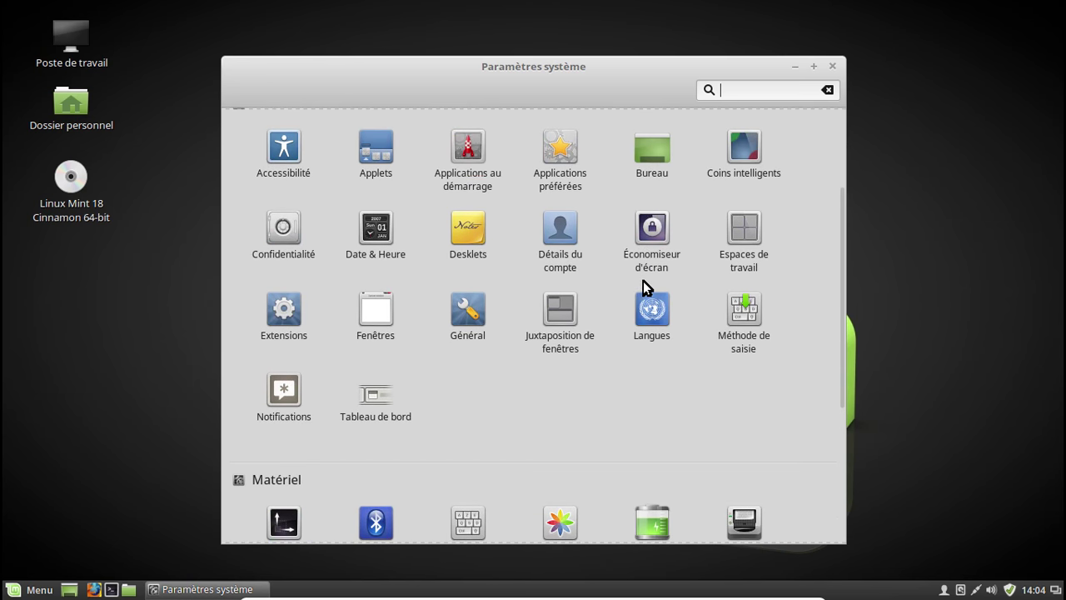
click(655, 158)
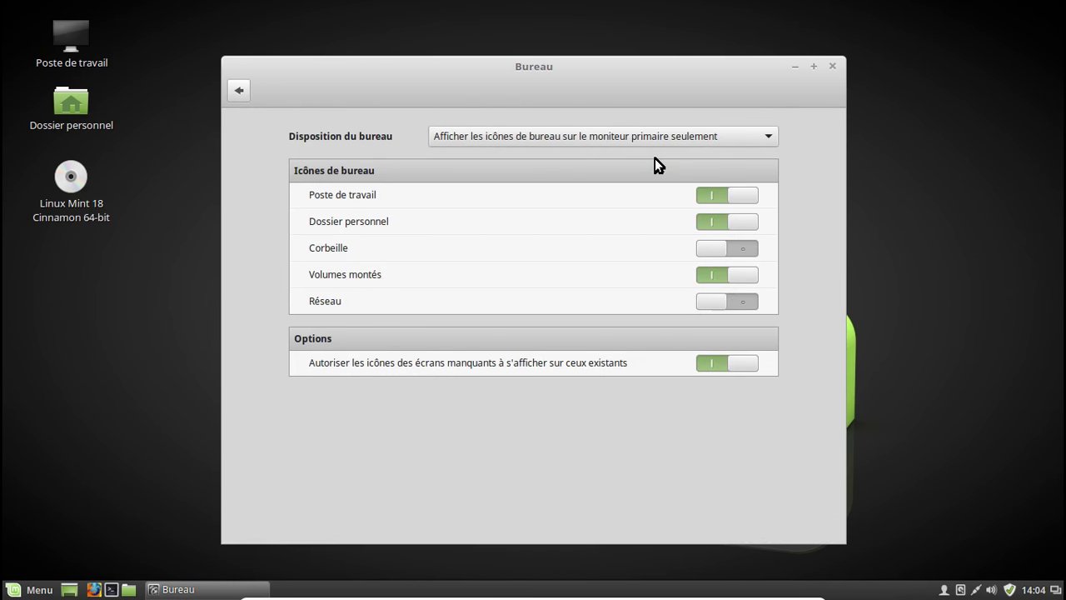
click(239, 92)
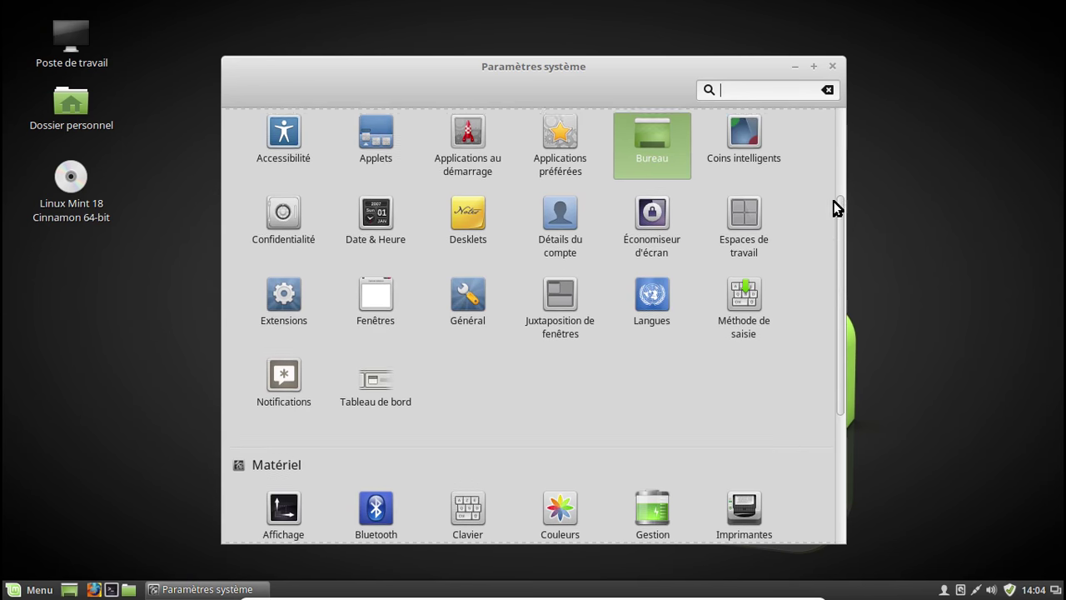
In the theme settings, set the window borders, icons and controls to Mint-Y
scroll(833, 207, up, 4)
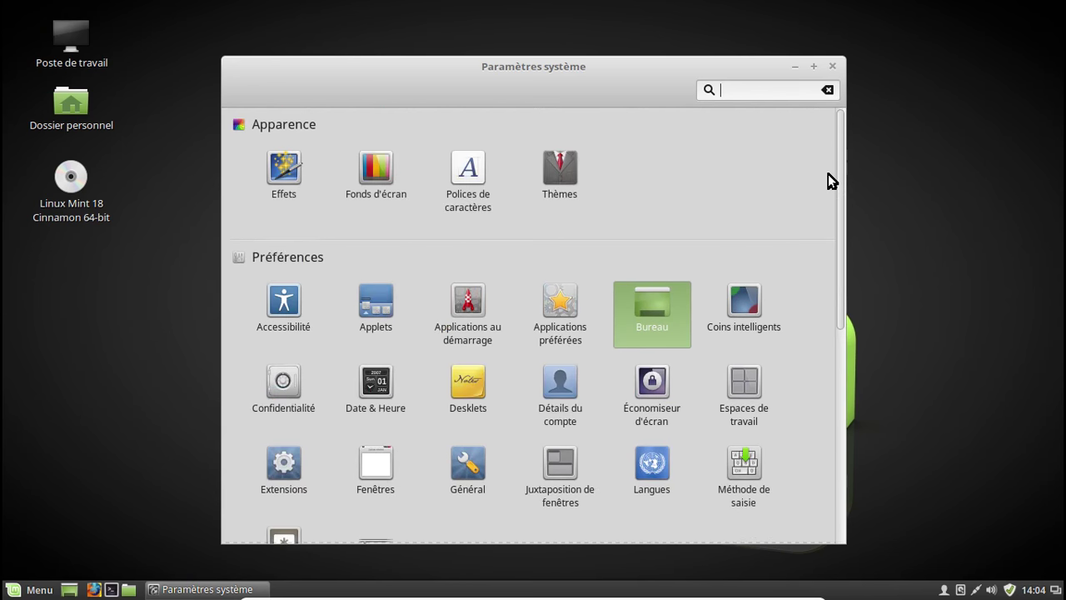
click(564, 175)
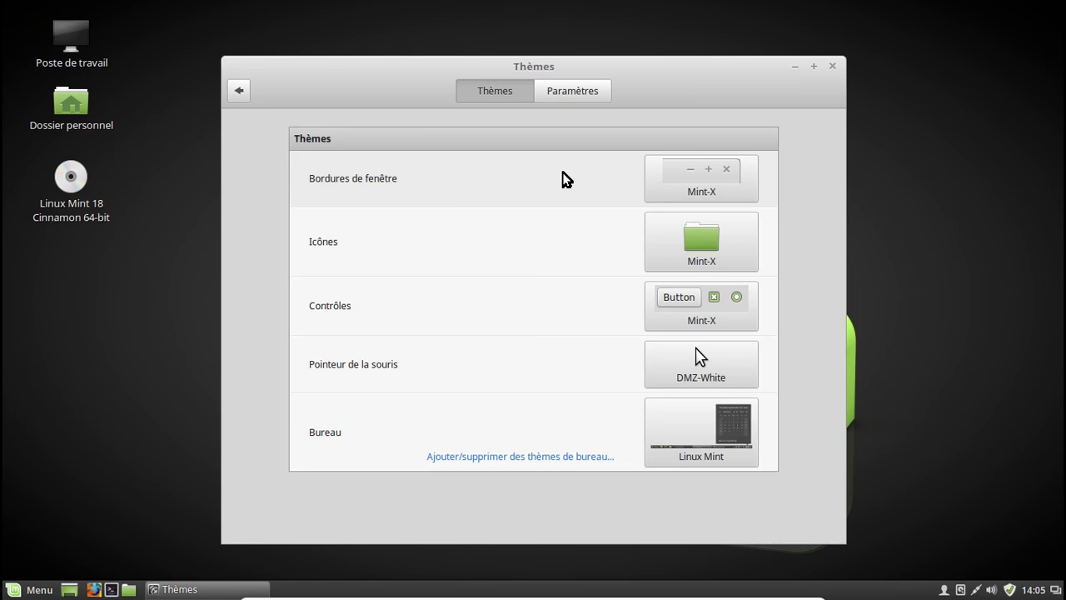
click(736, 174)
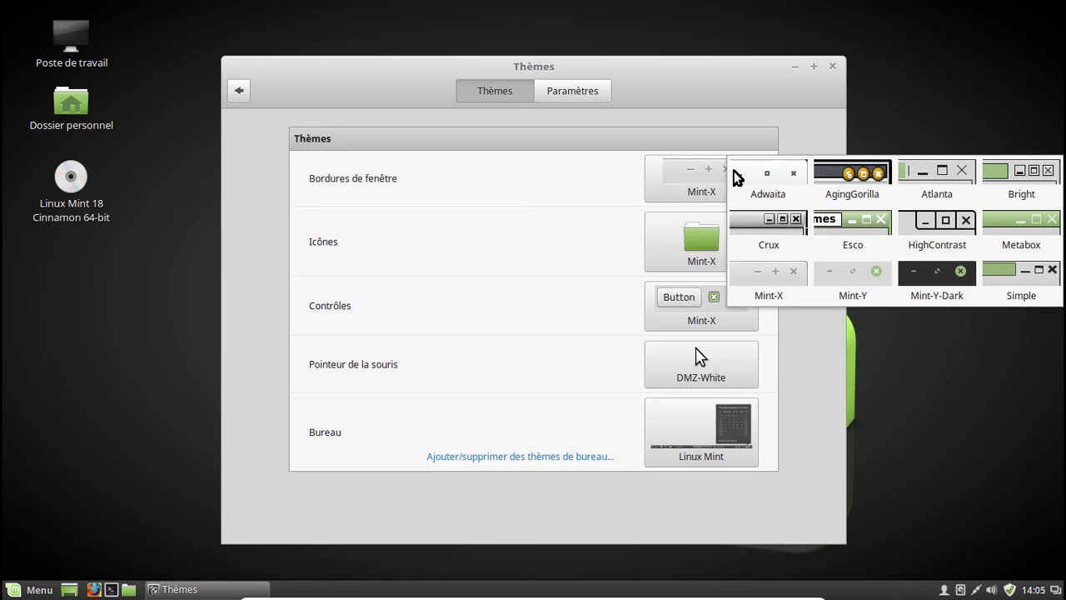
click(872, 278)
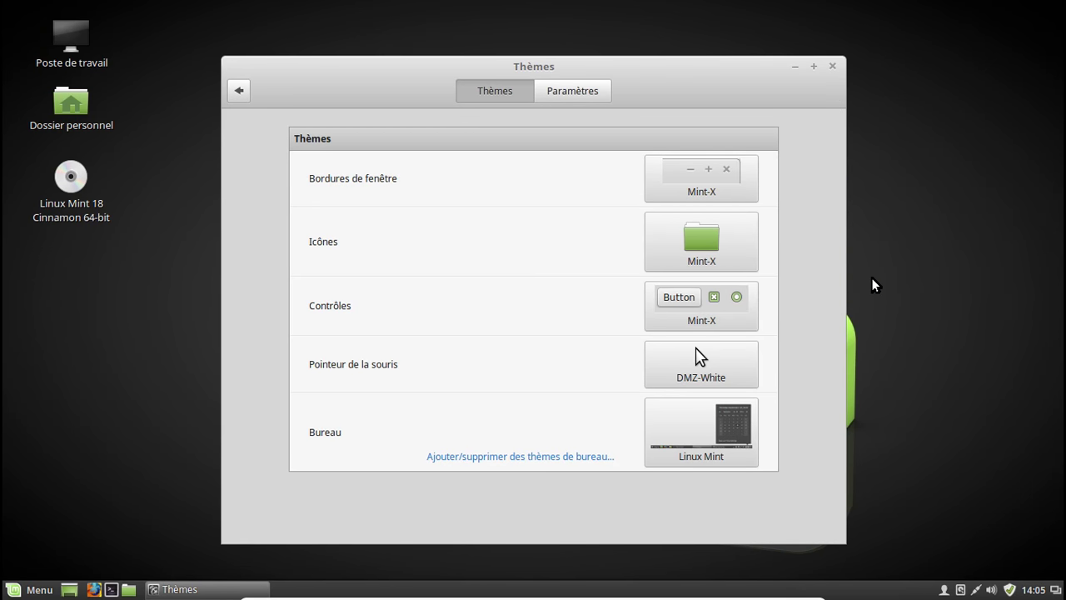
click(719, 241)
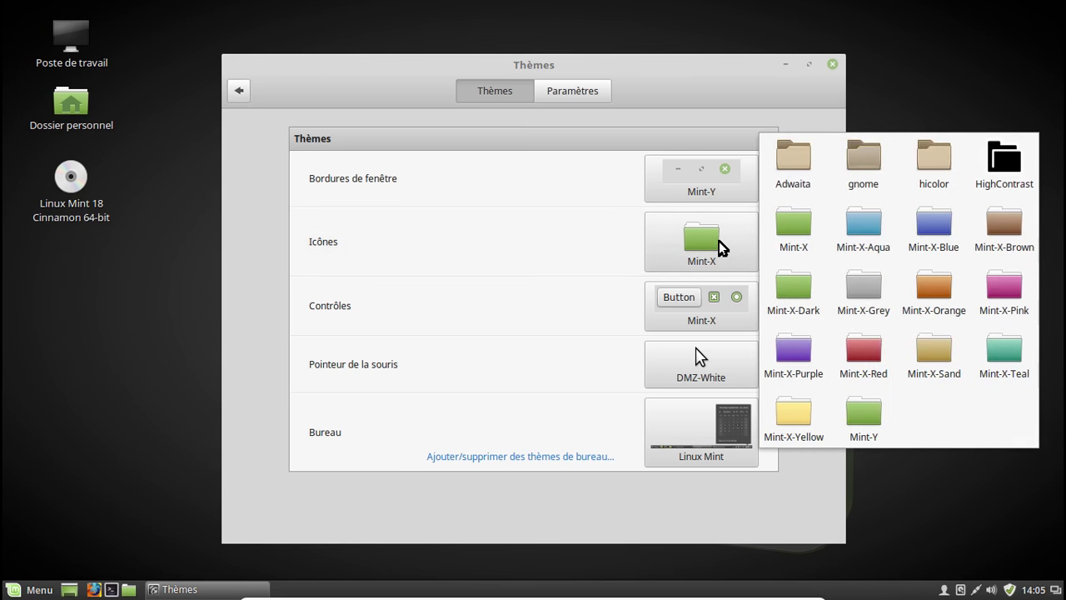
click(865, 410)
click(737, 307)
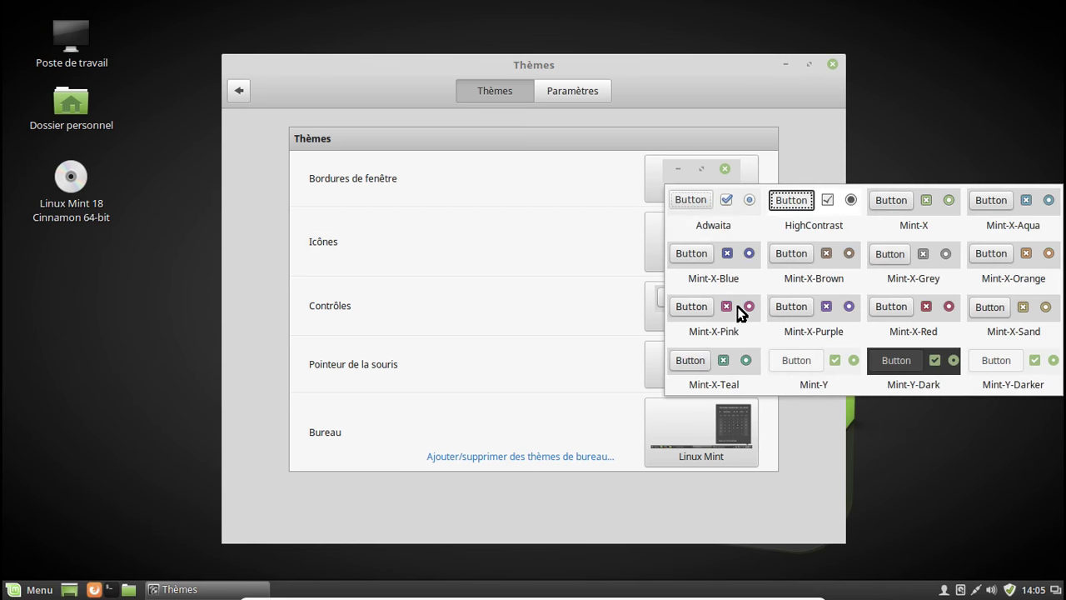
click(820, 365)
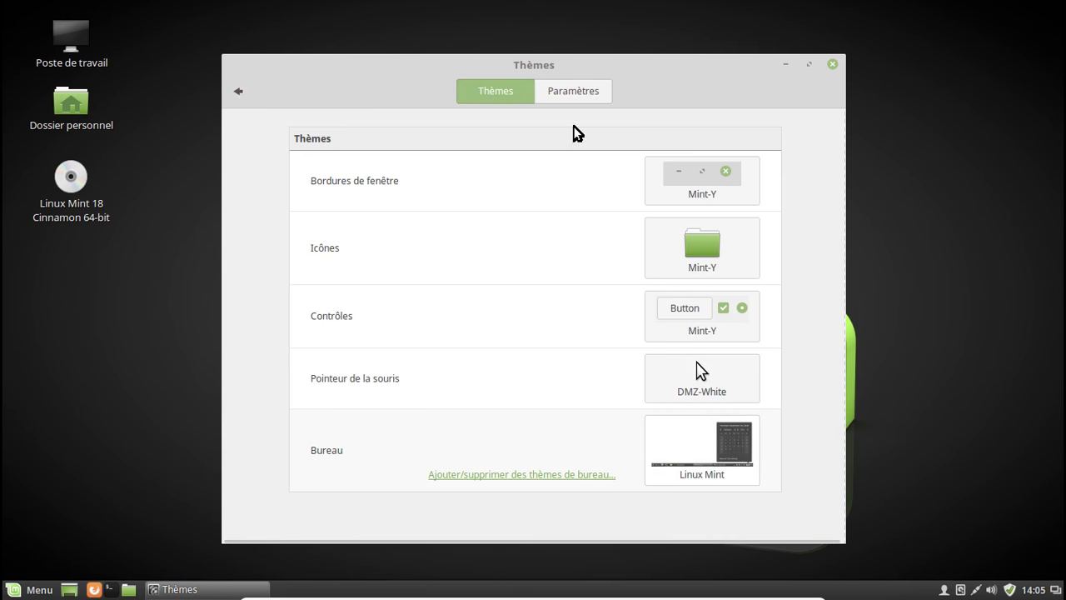
Check the miscellaneous theme options, return to the theme list and close the settings window
click(574, 94)
click(504, 93)
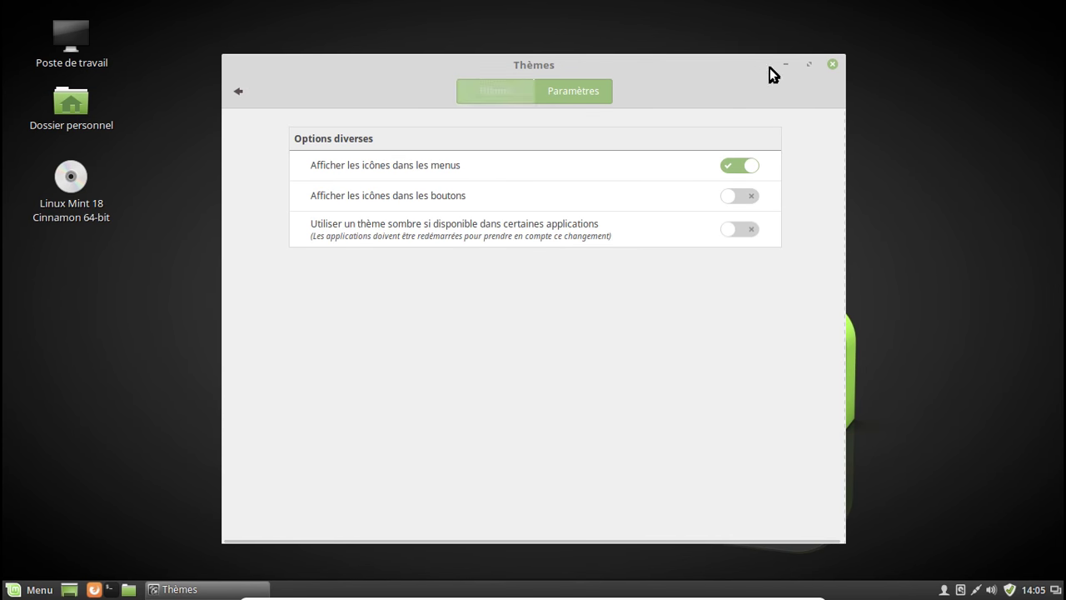
click(830, 66)
Inspect the applied theme in the personal folder and in the system settings' Thèmes module, and close both windows
click(68, 99)
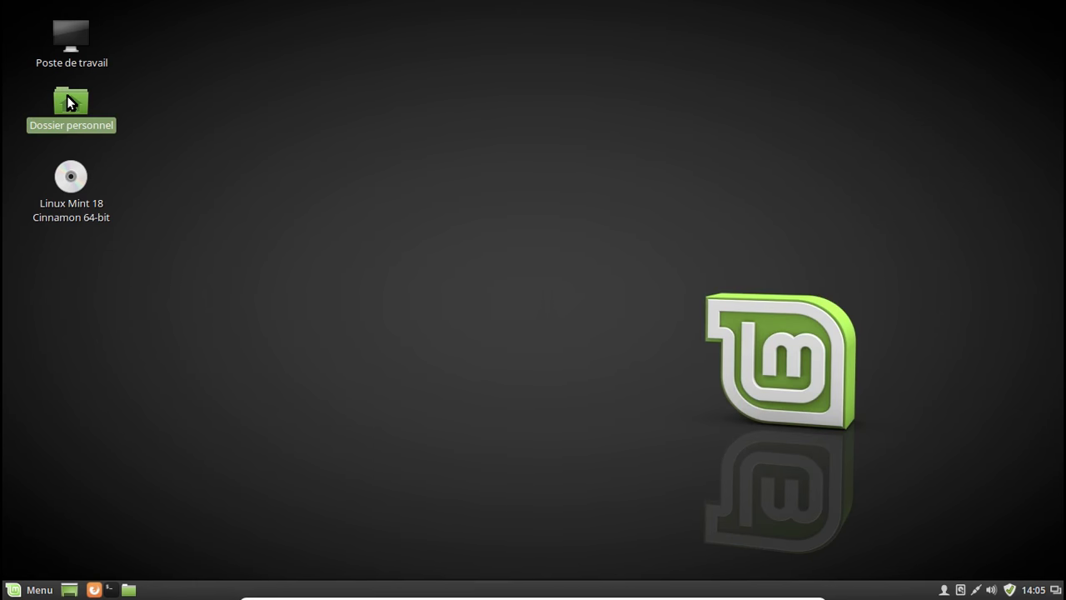
double_click(69, 102)
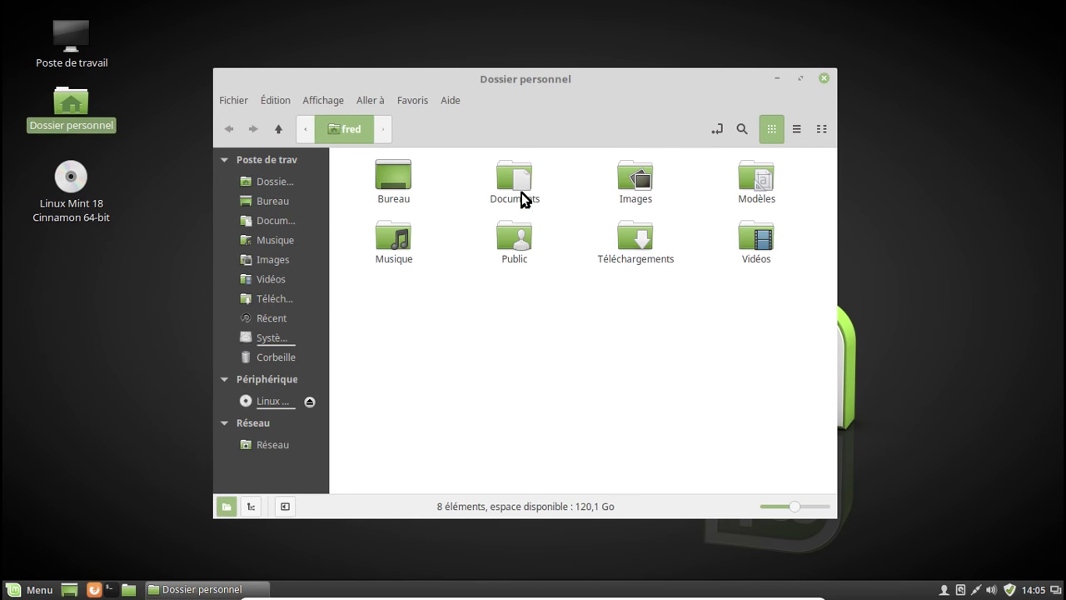
click(16, 591)
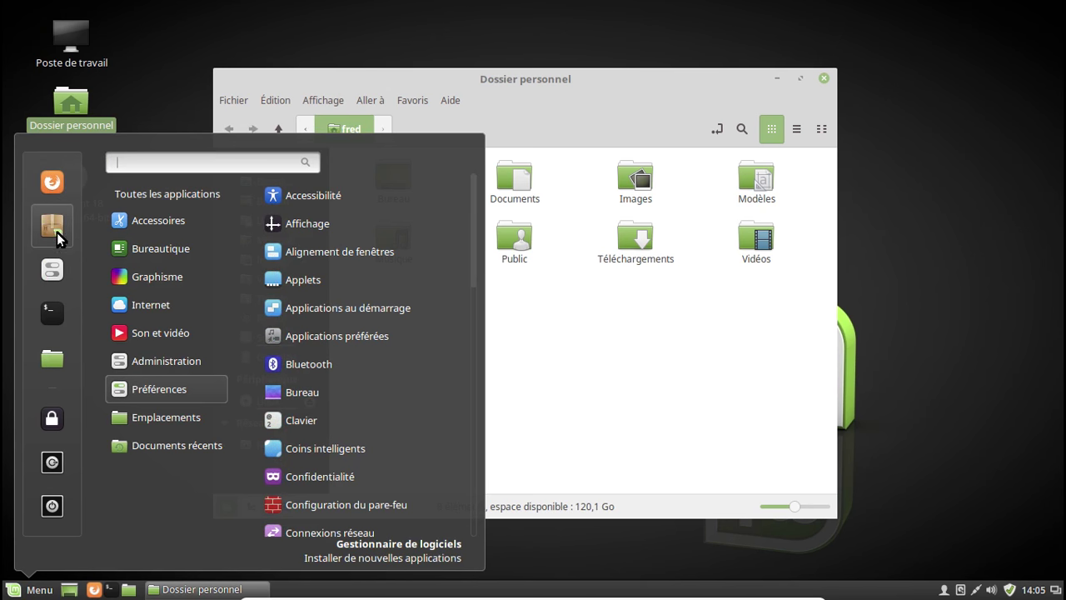
click(61, 263)
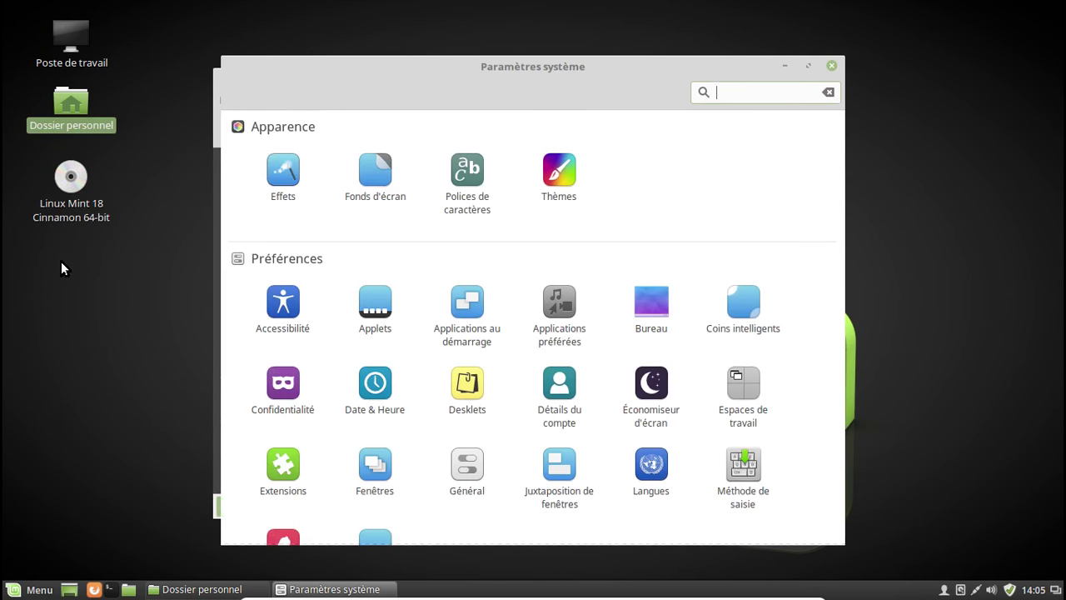
click(559, 190)
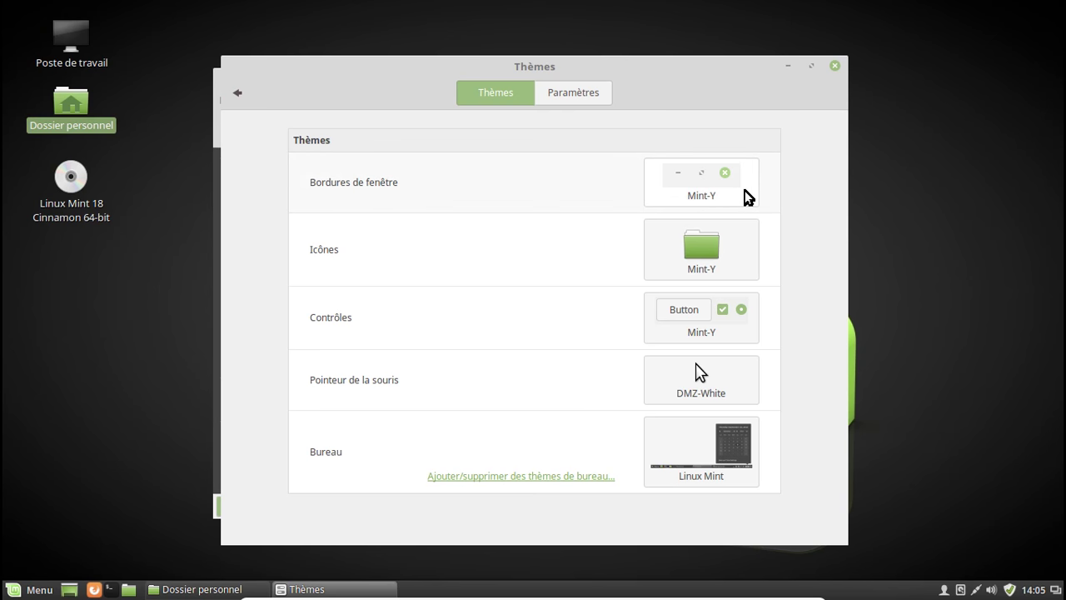
click(835, 66)
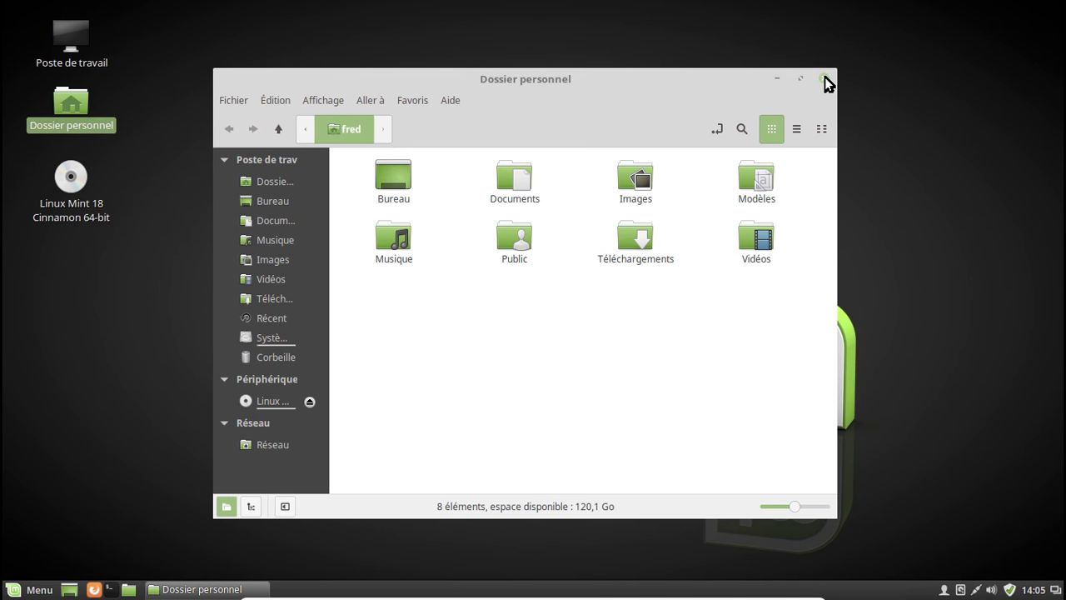
click(821, 80)
Reopen the system settings and look over the icons of the preferences, hardware and administration modules
click(32, 588)
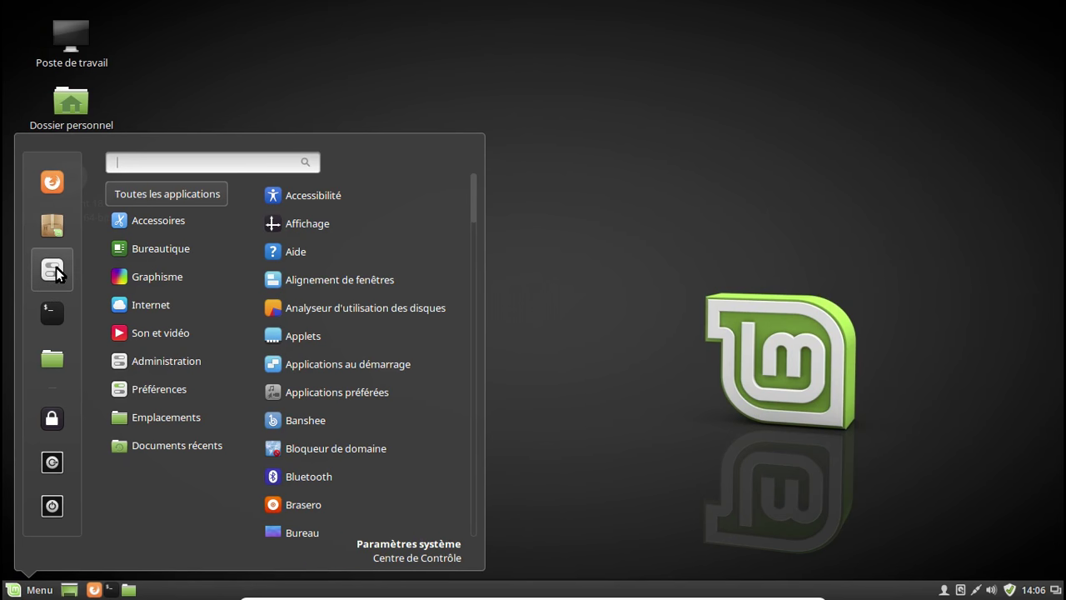
click(53, 270)
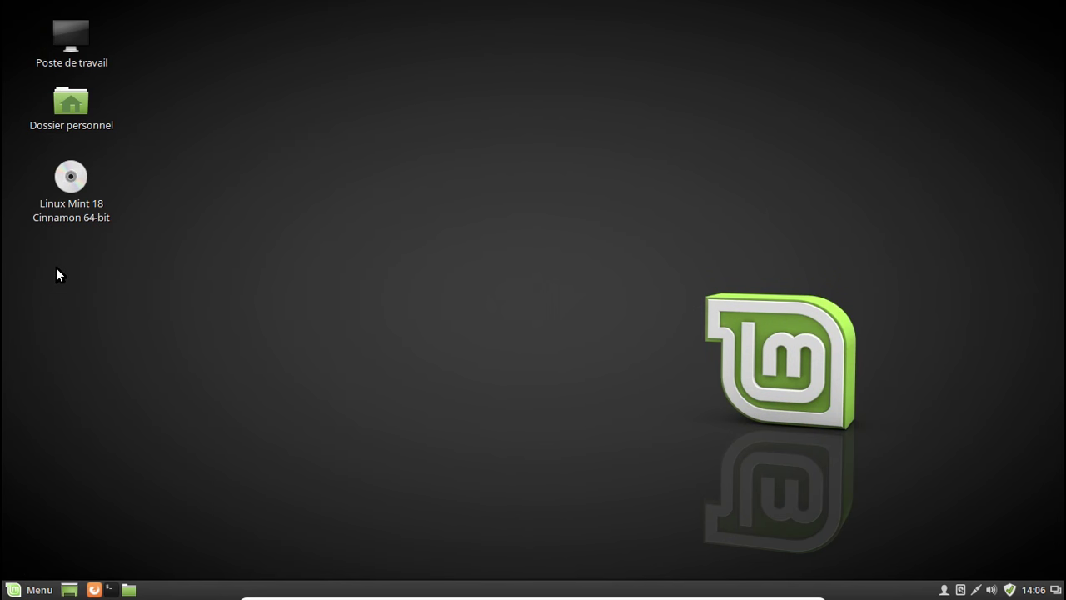
scroll(573, 319, down, 2)
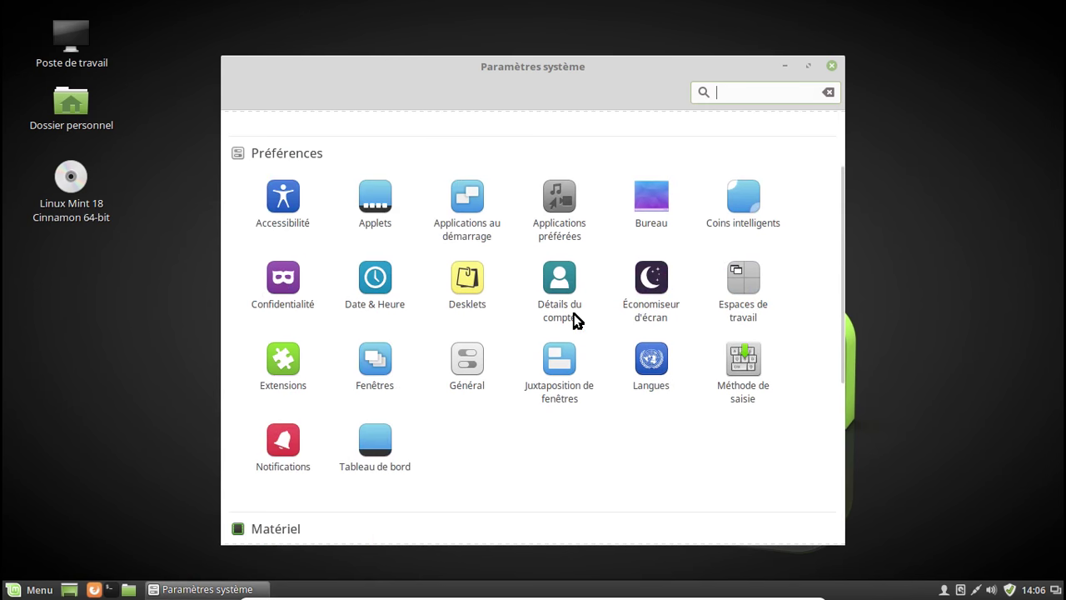
scroll(573, 319, down, 6)
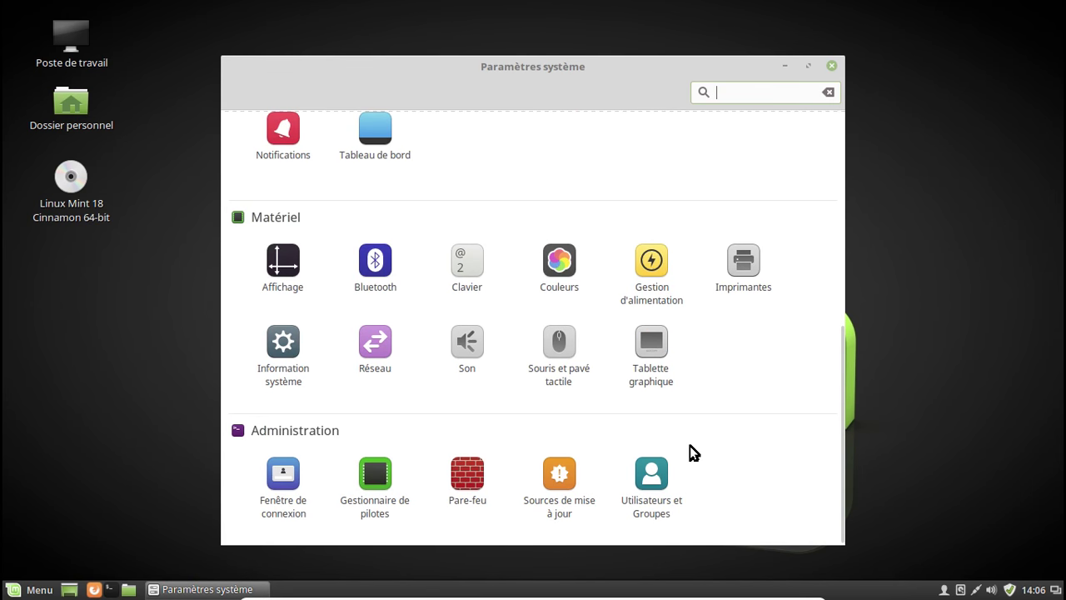
scroll(691, 450, up, 1)
scroll(694, 453, up, 3)
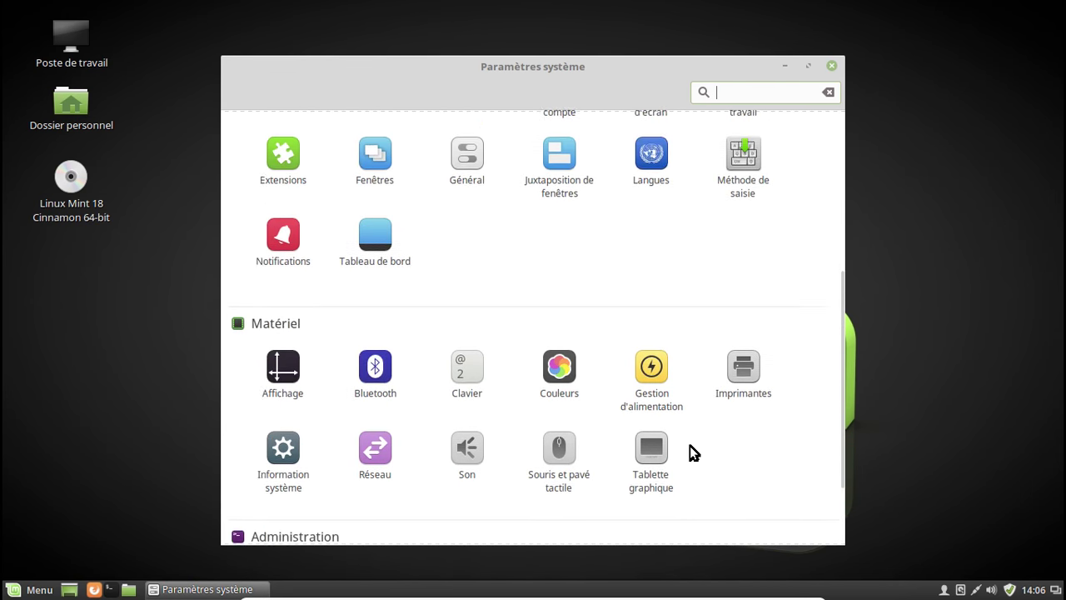
scroll(690, 450, up, 2)
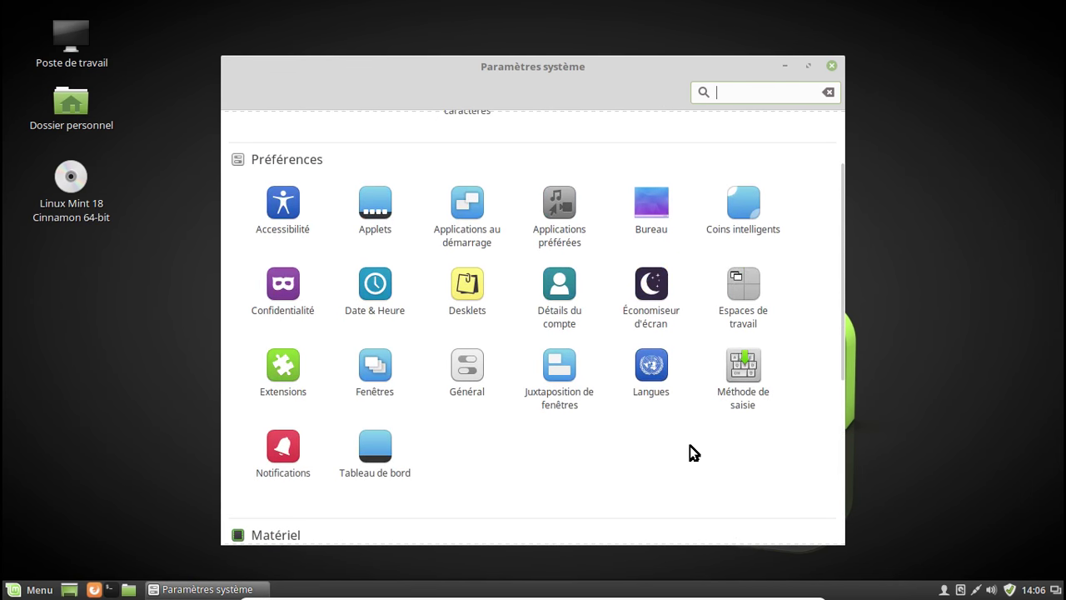
Open Information système under Matériel, review the system details and close the window
scroll(690, 450, down, 5)
scroll(690, 446, down, 1)
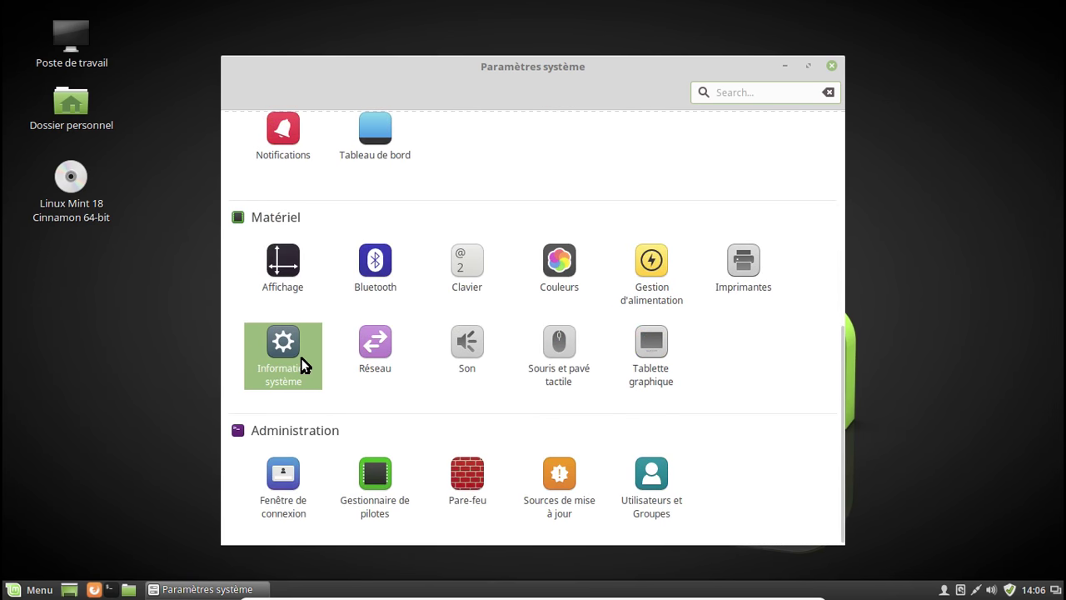
click(302, 365)
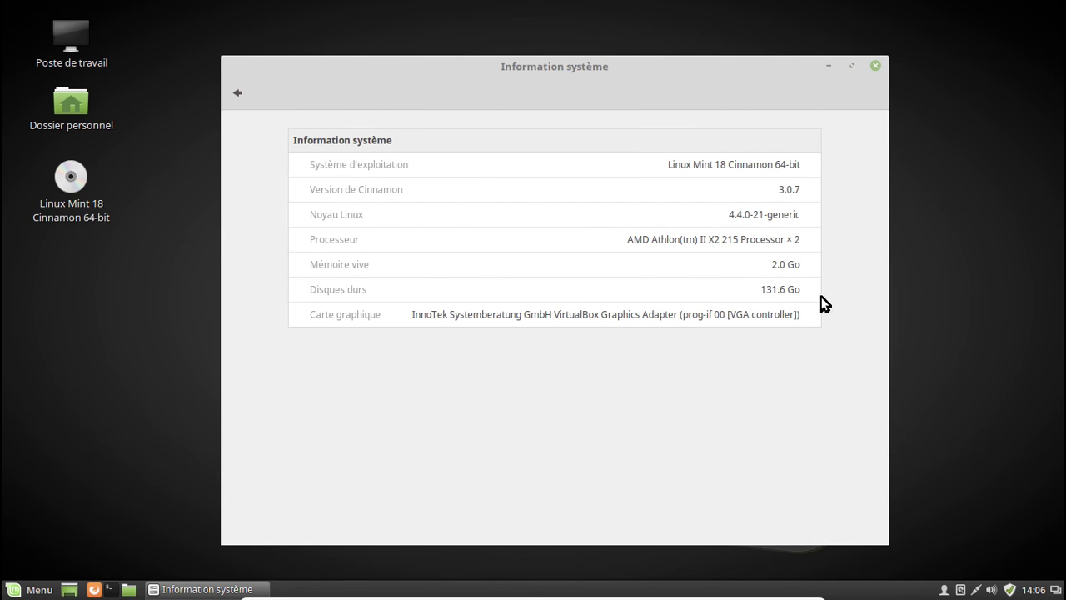
click(876, 67)
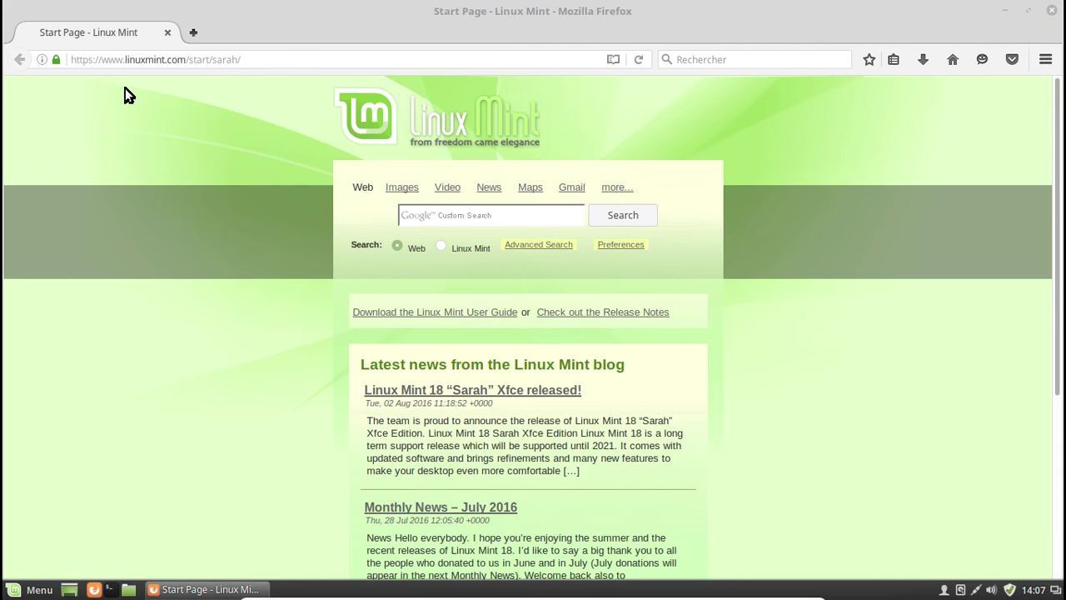
click(331, 61)
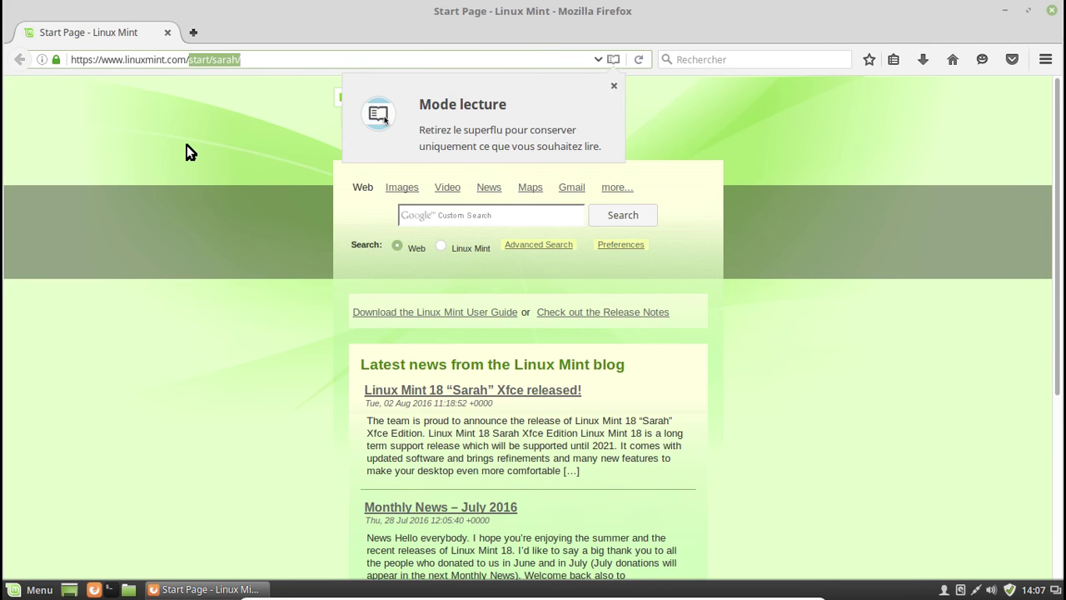
key(BackSpace)
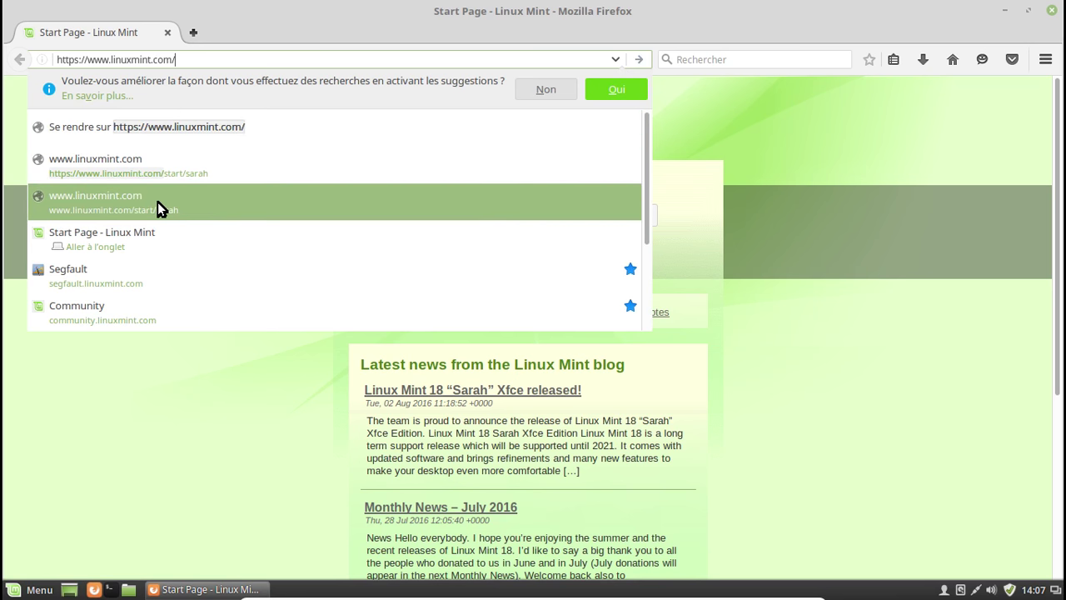
click(158, 208)
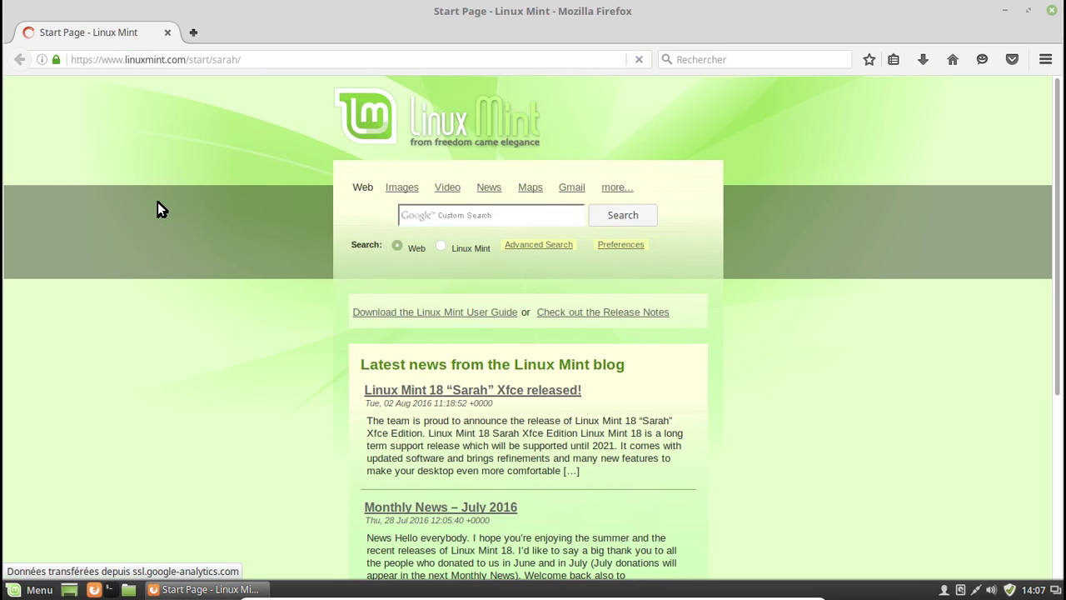
click(394, 131)
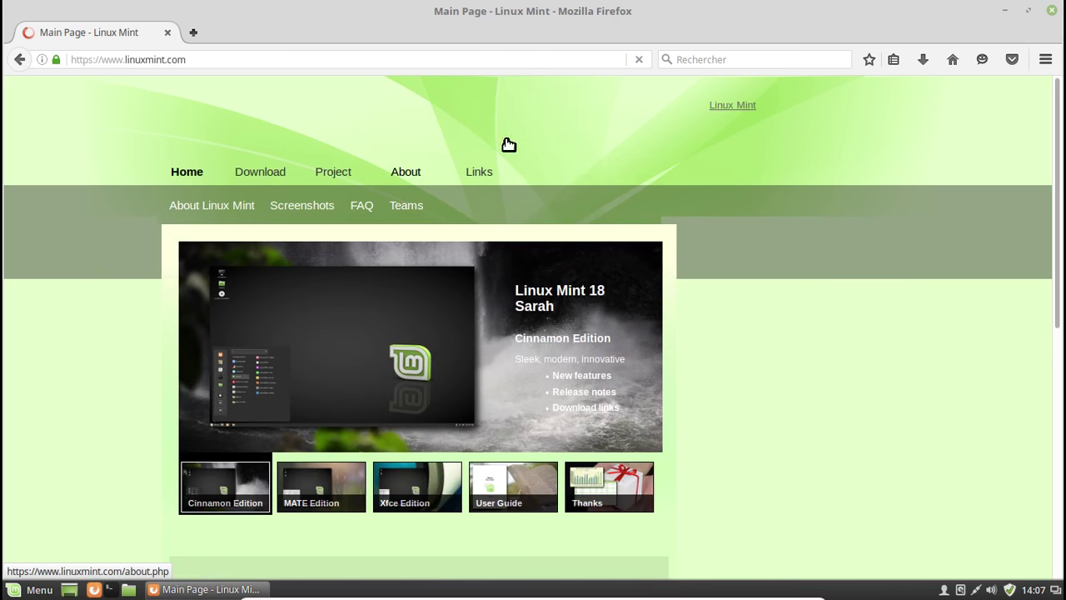
Check Firefox's version information, close its About window and look further down the Linux Mint main page
click(1045, 60)
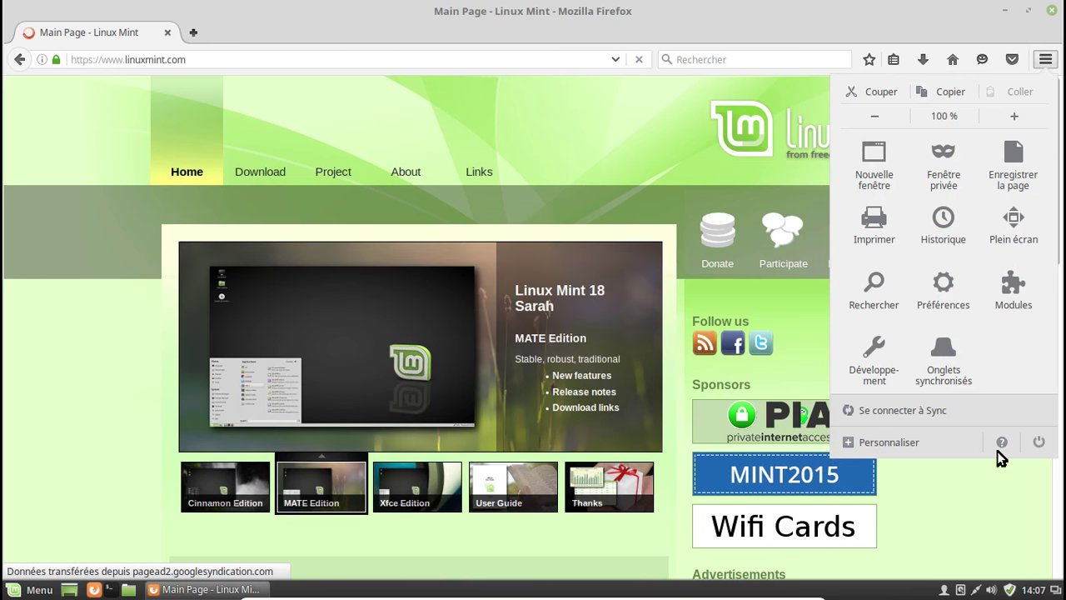
click(997, 451)
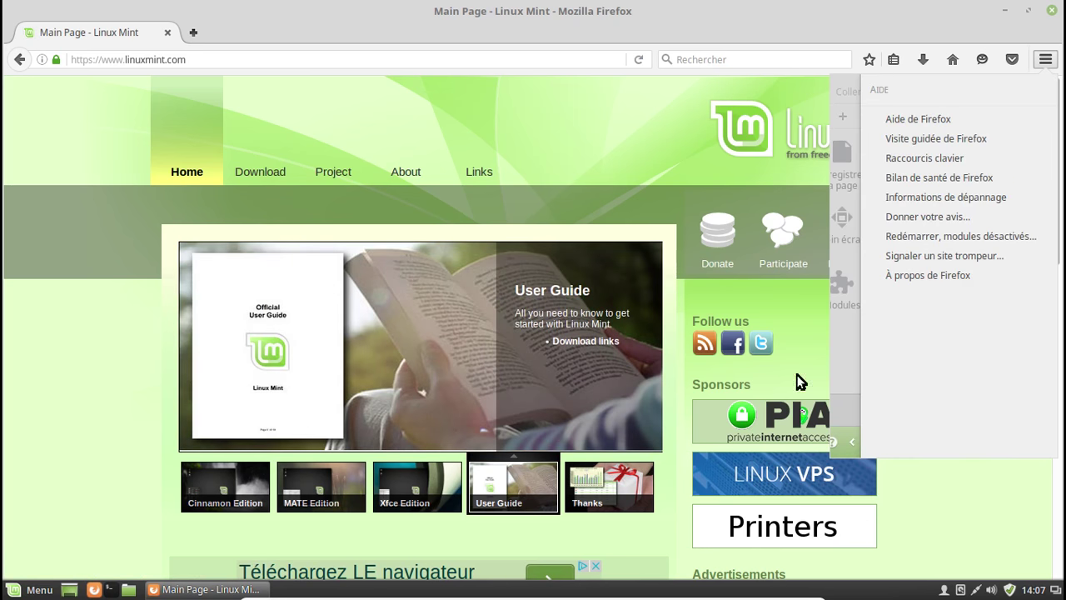
click(914, 276)
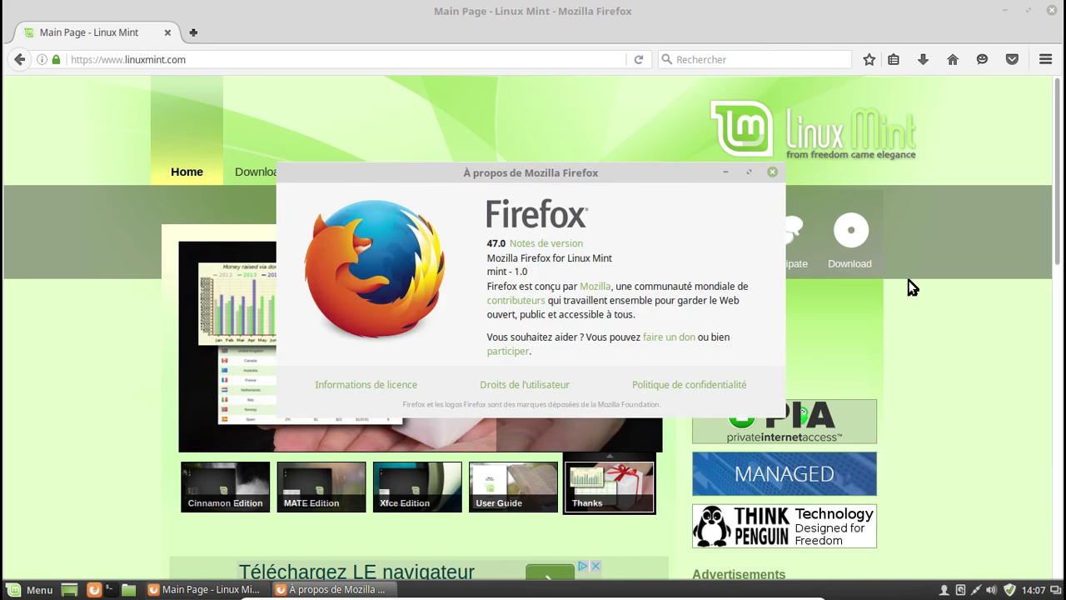
click(770, 173)
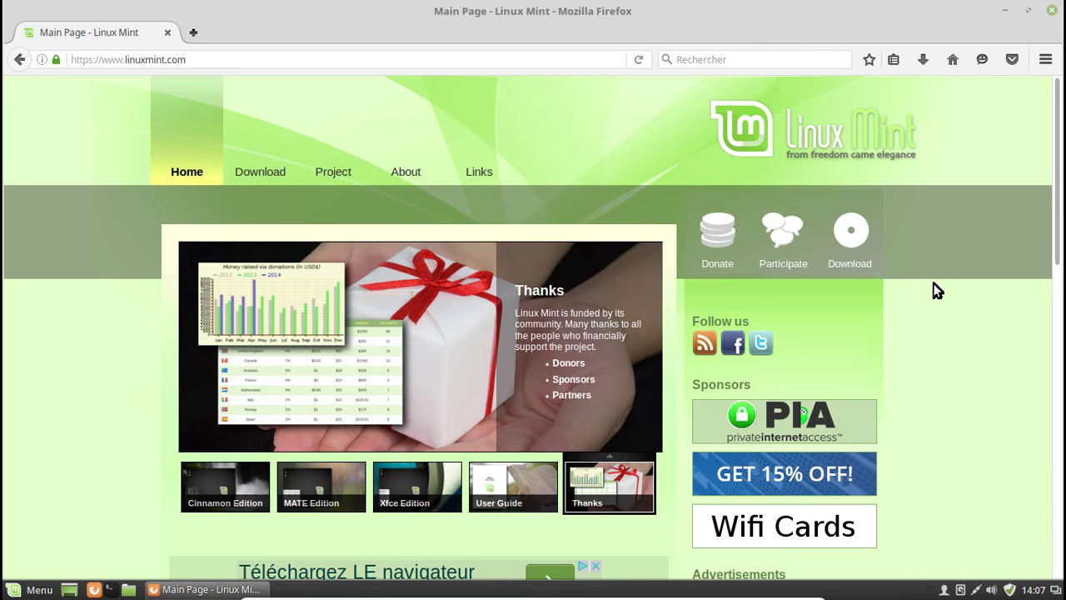
scroll(925, 286, down, 3)
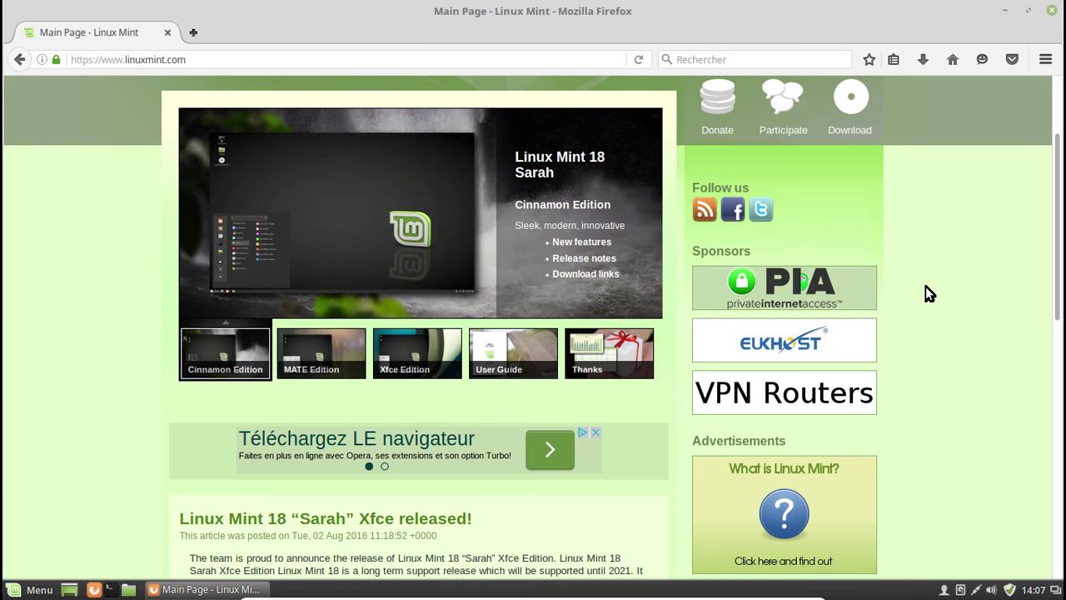
Look over the Linux Mint main page's edition banners and open the release notes for the MATE Edition
scroll(925, 286, down, 3)
click(418, 238)
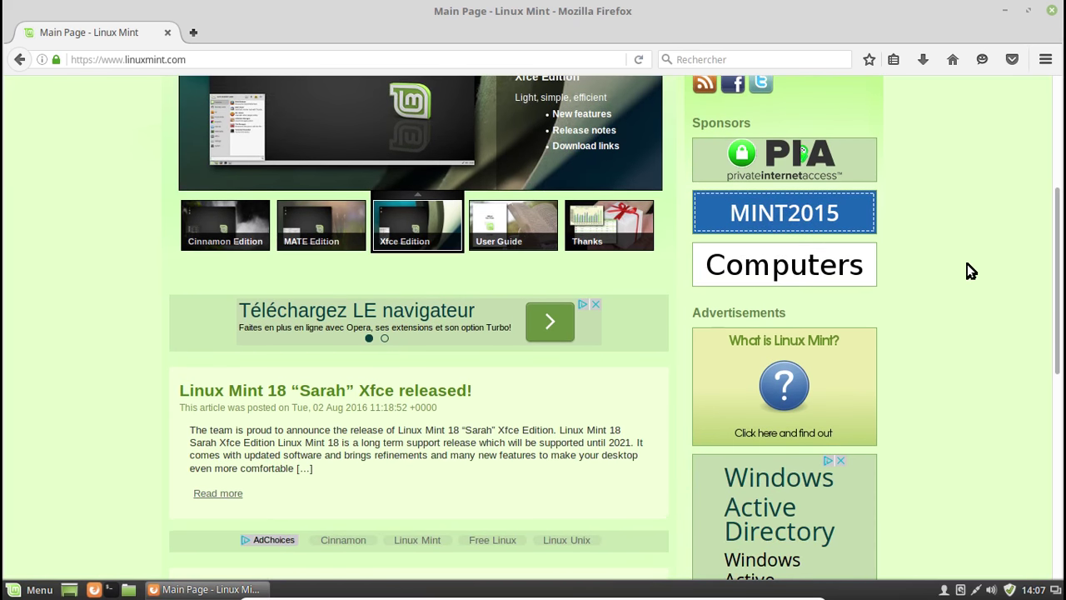
scroll(967, 263, up, 4)
scroll(967, 264, down, 7)
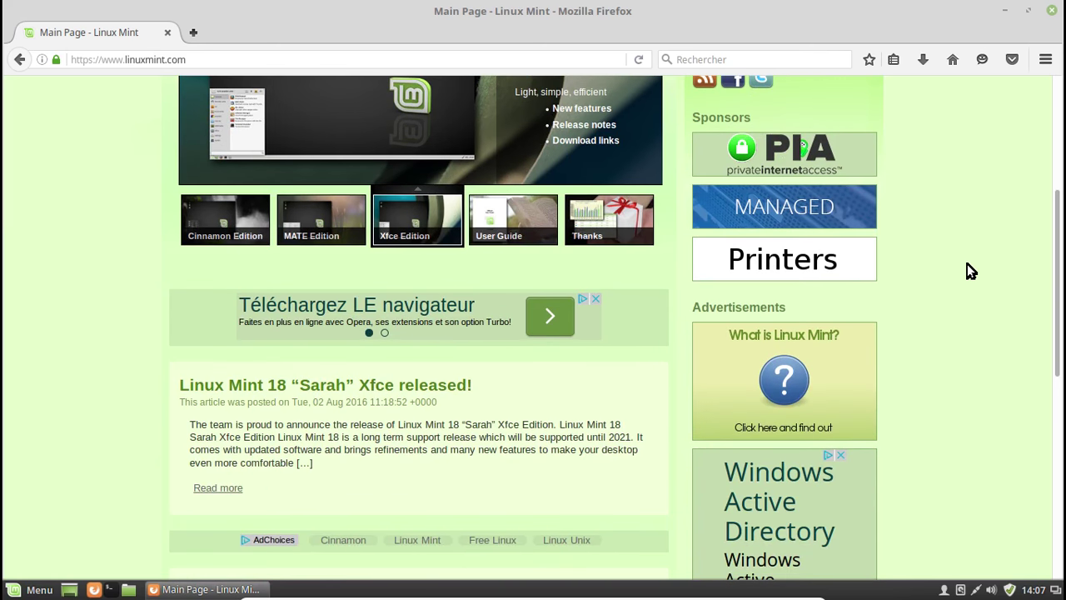
scroll(967, 263, up, 9)
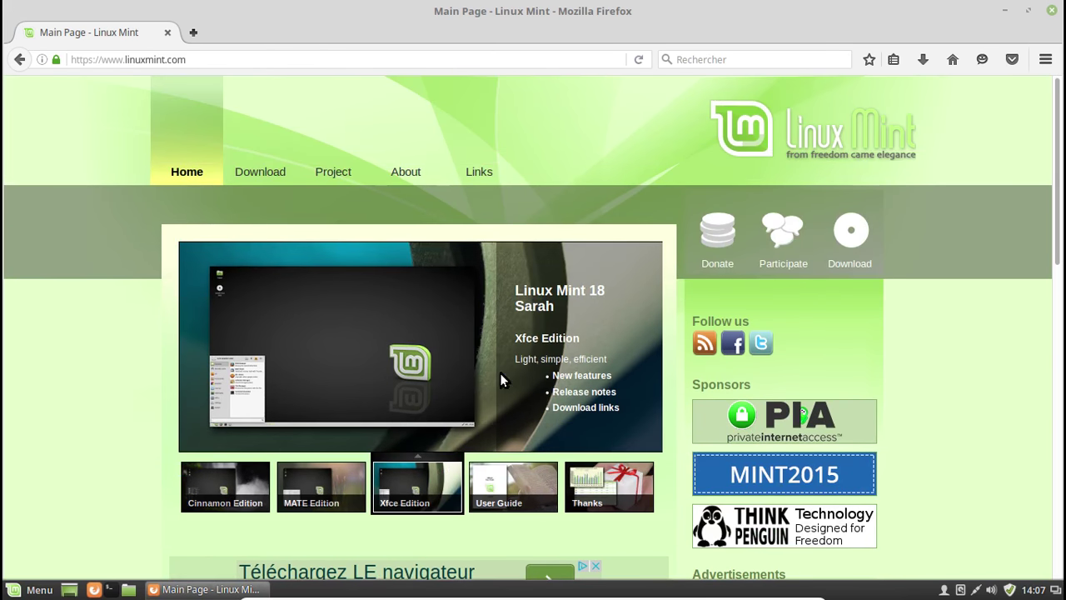
click(221, 502)
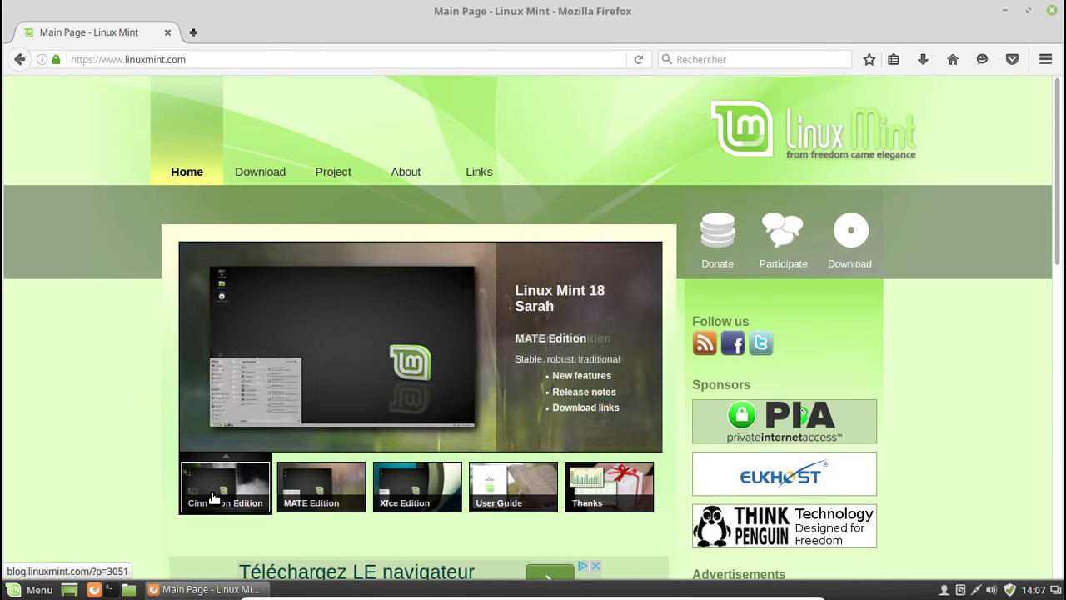
click(588, 400)
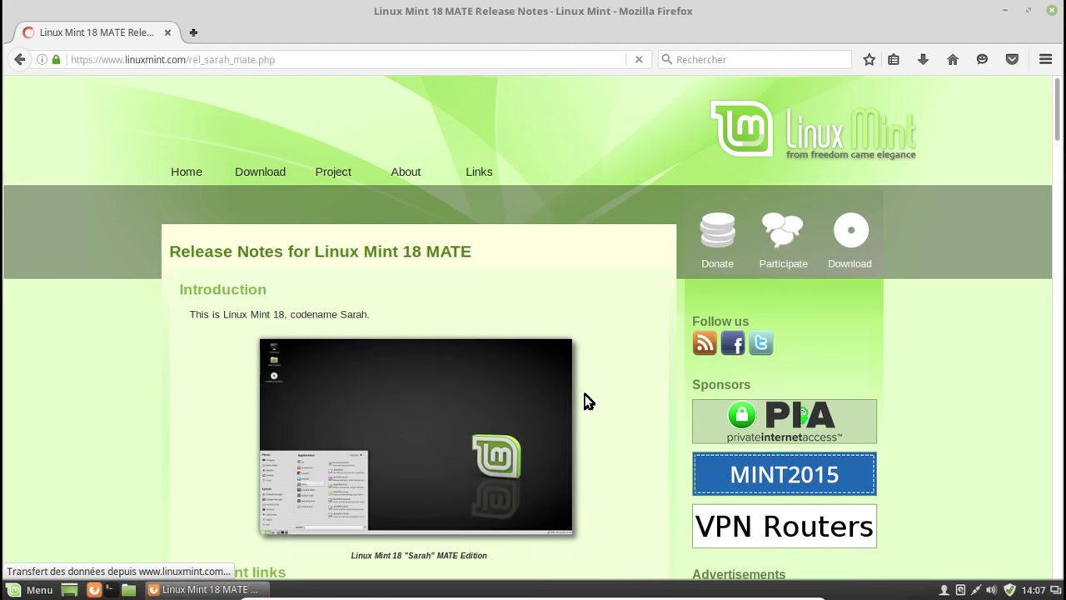
Read through the Linux Mint 18 MATE release notes, from the important links and tips to the known issues
scroll(596, 306, down, 10)
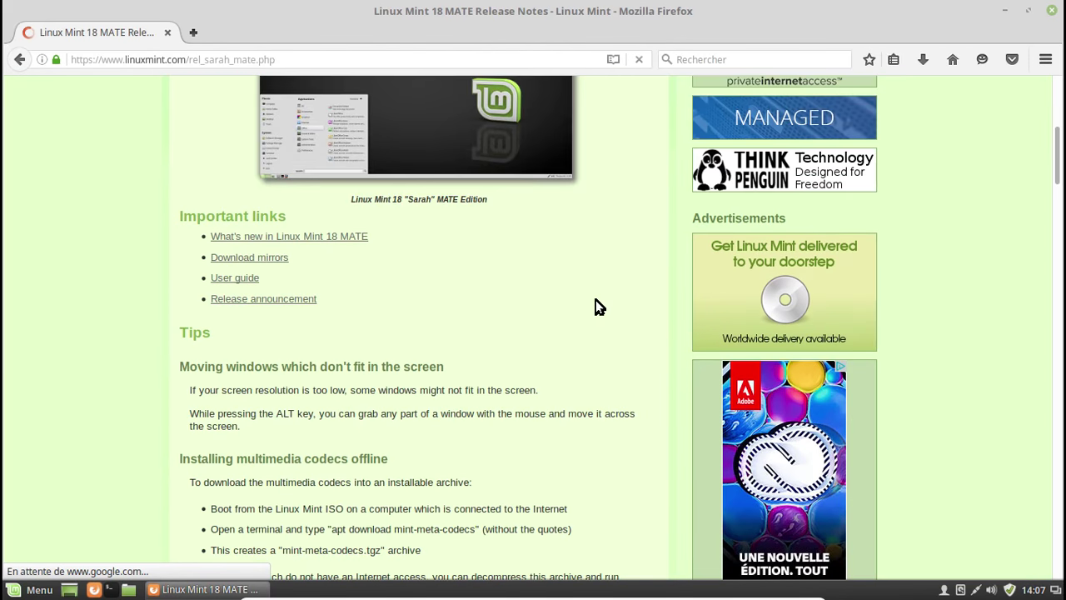
scroll(597, 306, down, 8)
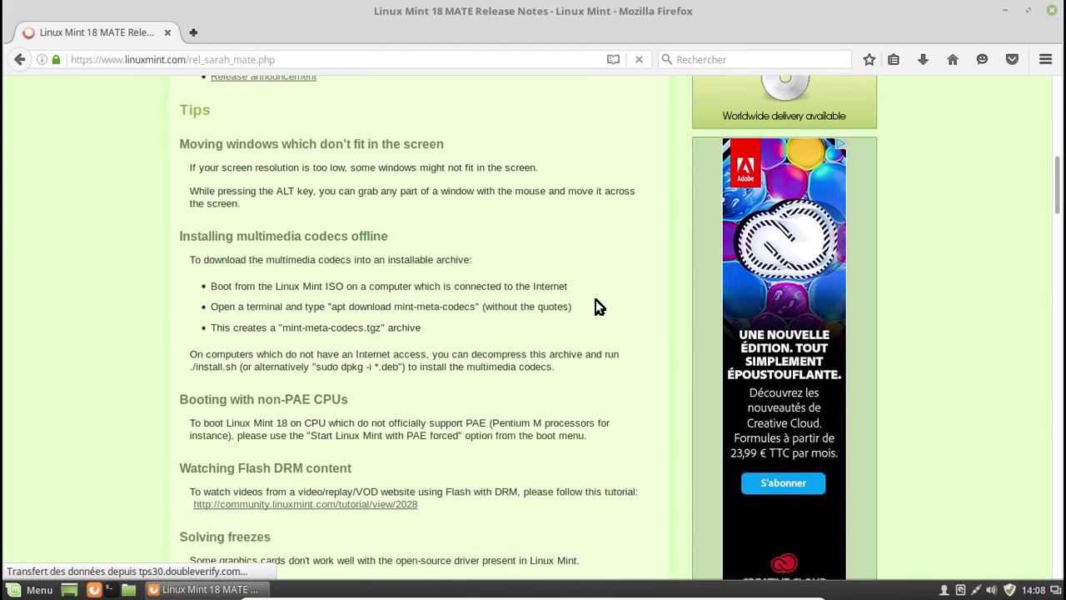
scroll(596, 306, down, 11)
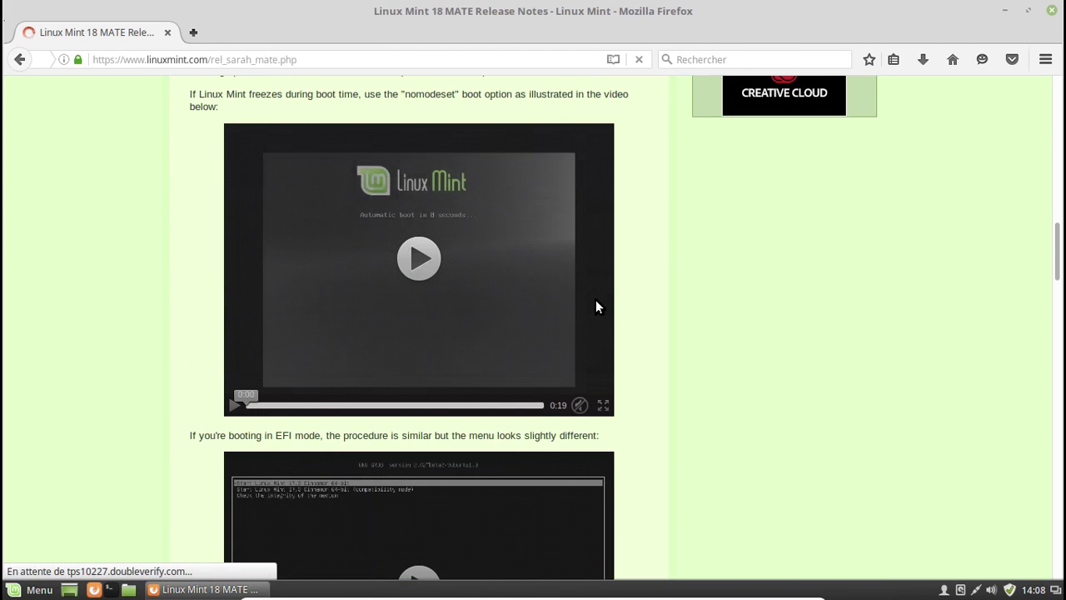
scroll(596, 306, down, 17)
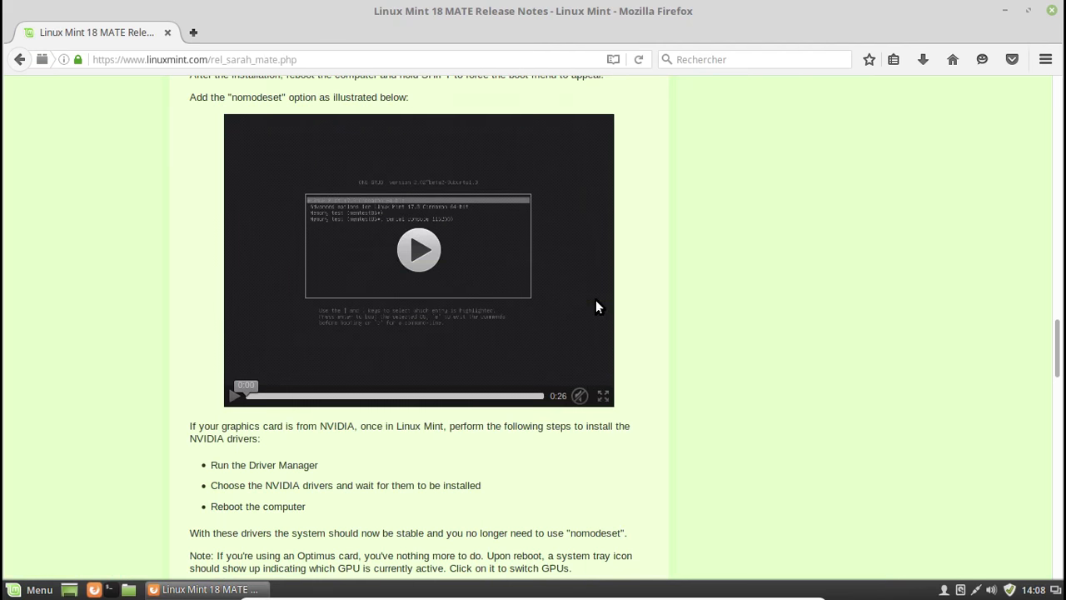
scroll(597, 304, down, 4)
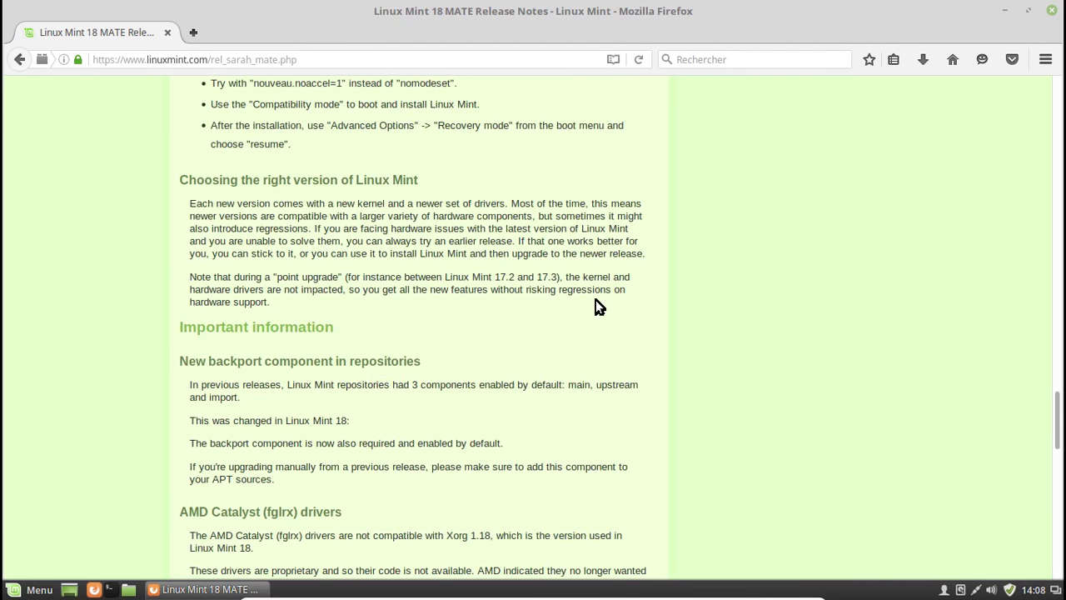
scroll(597, 307, down, 8)
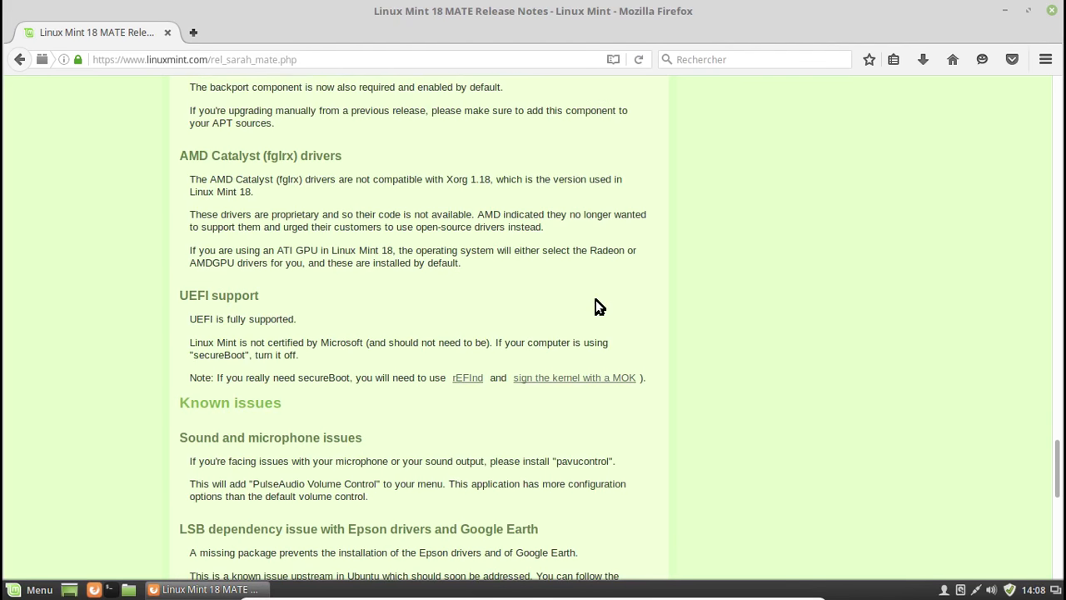
scroll(595, 307, down, 4)
scroll(596, 307, down, 4)
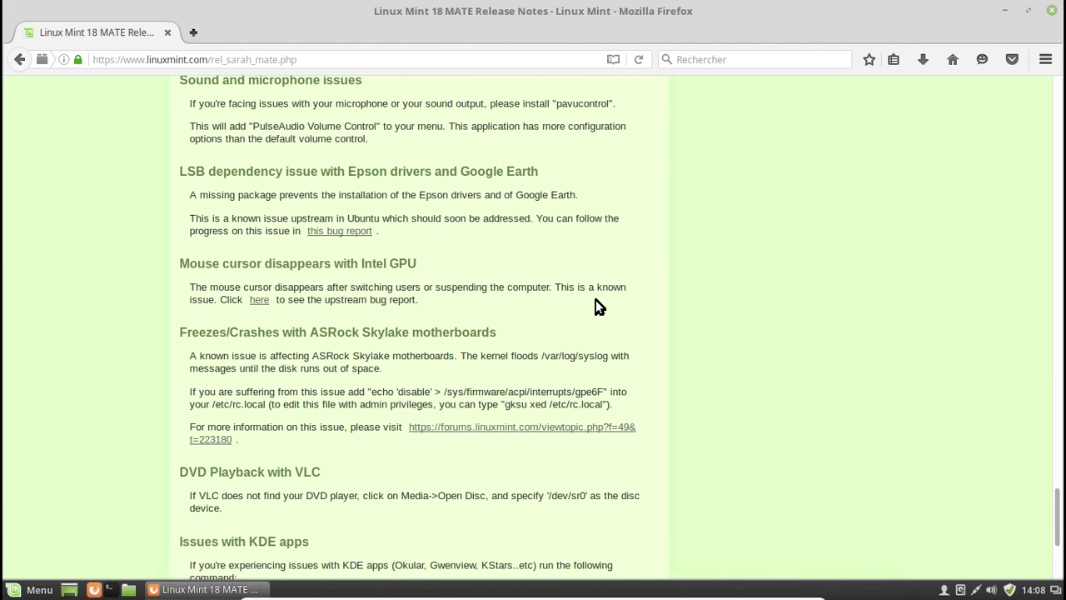
scroll(596, 307, down, 4)
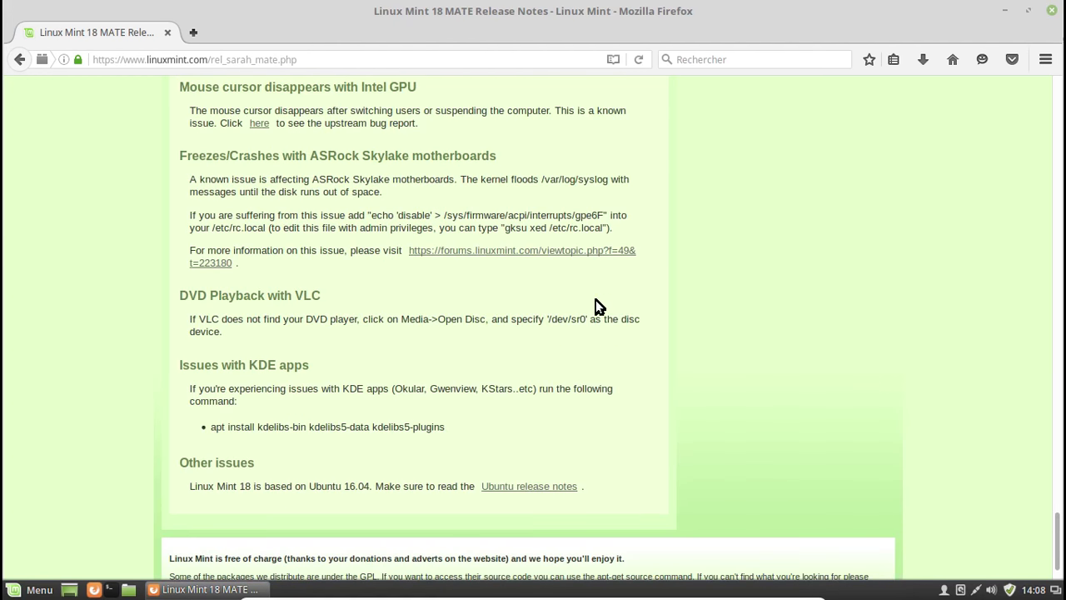
Open the What's new in Linux Mint 18 MATE page from the release notes' important links
click(1048, 84)
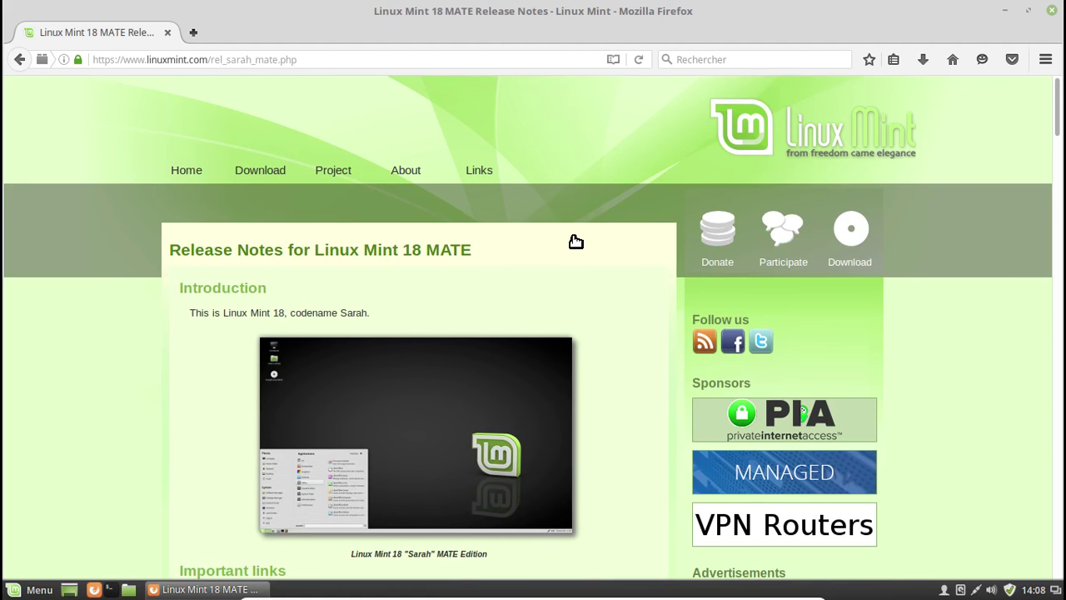
scroll(576, 242, down, 5)
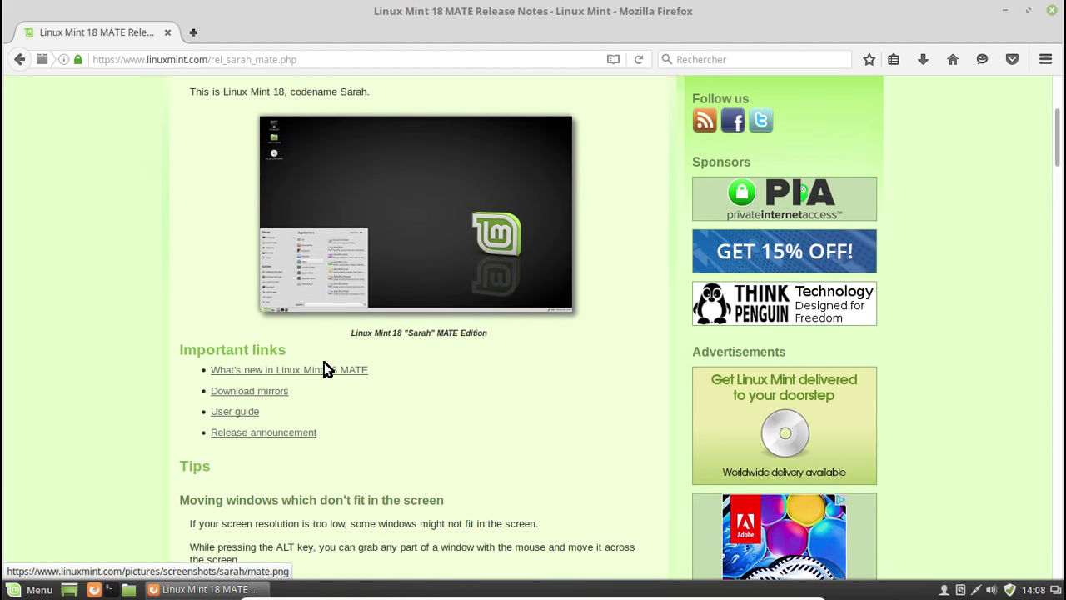
click(324, 369)
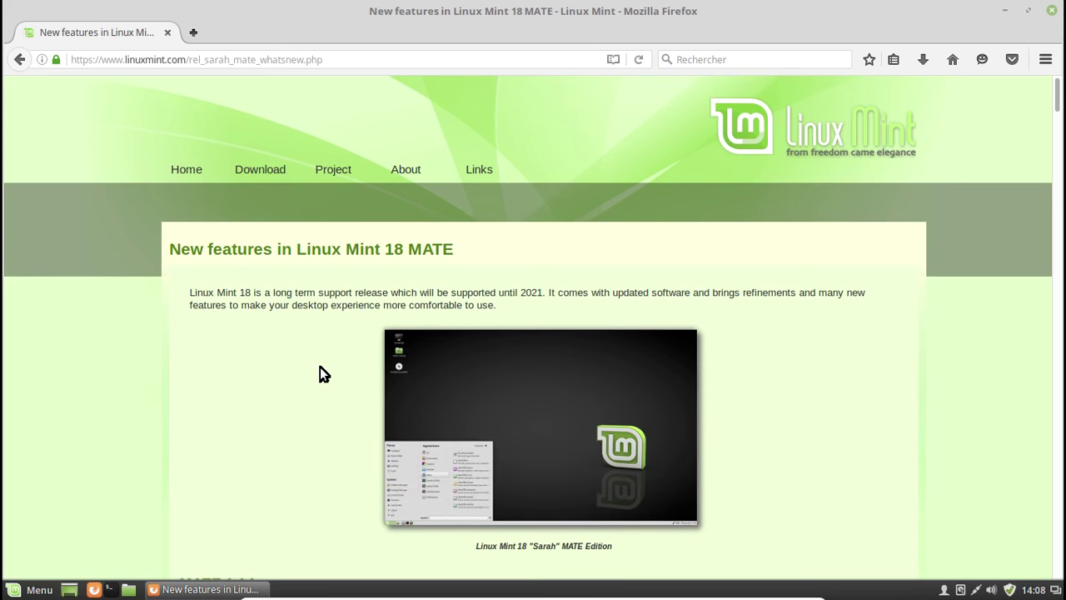
Read the MATE 1.14 and X-Apps sections of the new features page
scroll(320, 366, down, 3)
scroll(320, 366, down, 4)
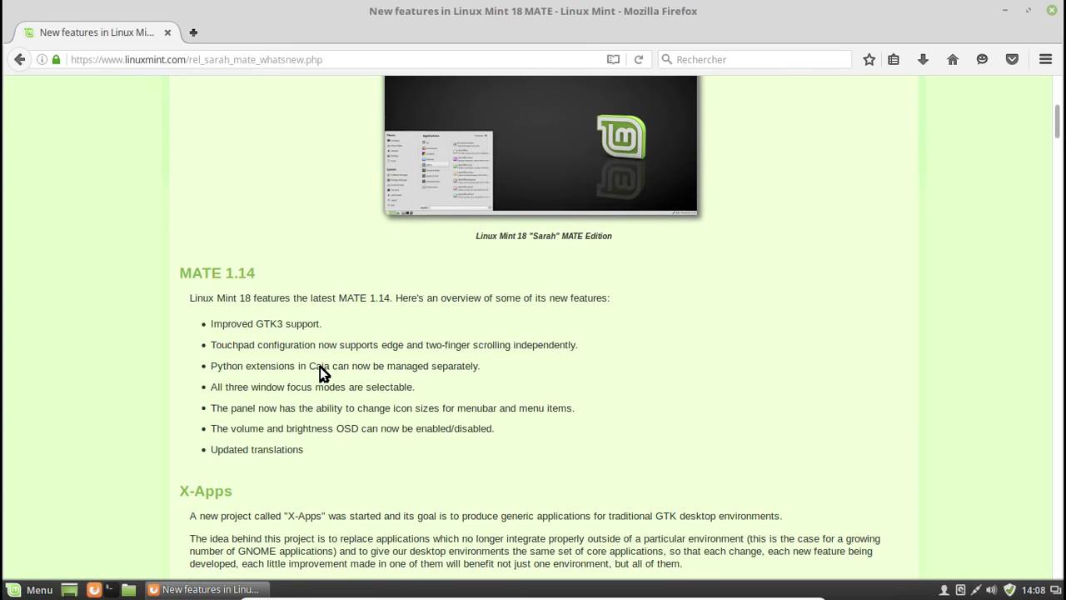
scroll(320, 367, down, 4)
scroll(320, 367, down, 8)
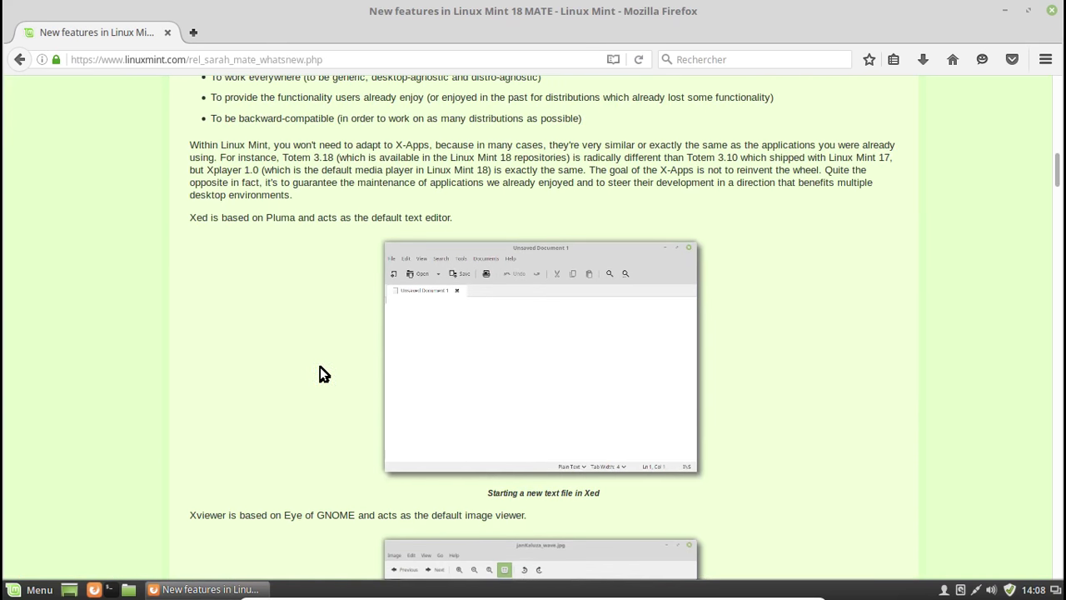
scroll(320, 366, down, 6)
scroll(320, 366, down, 4)
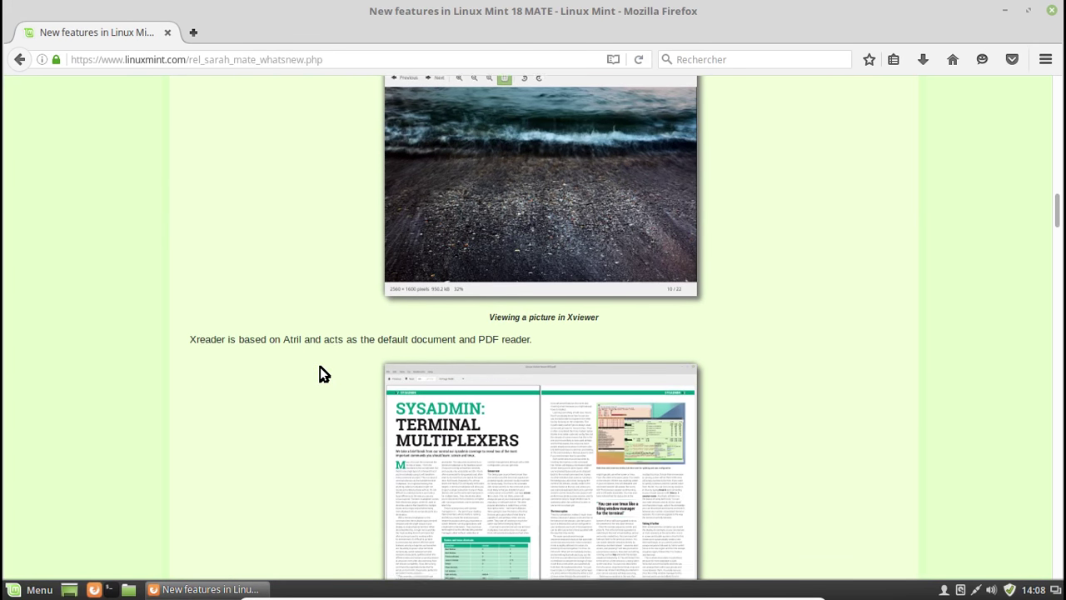
scroll(320, 367, down, 4)
scroll(320, 367, down, 9)
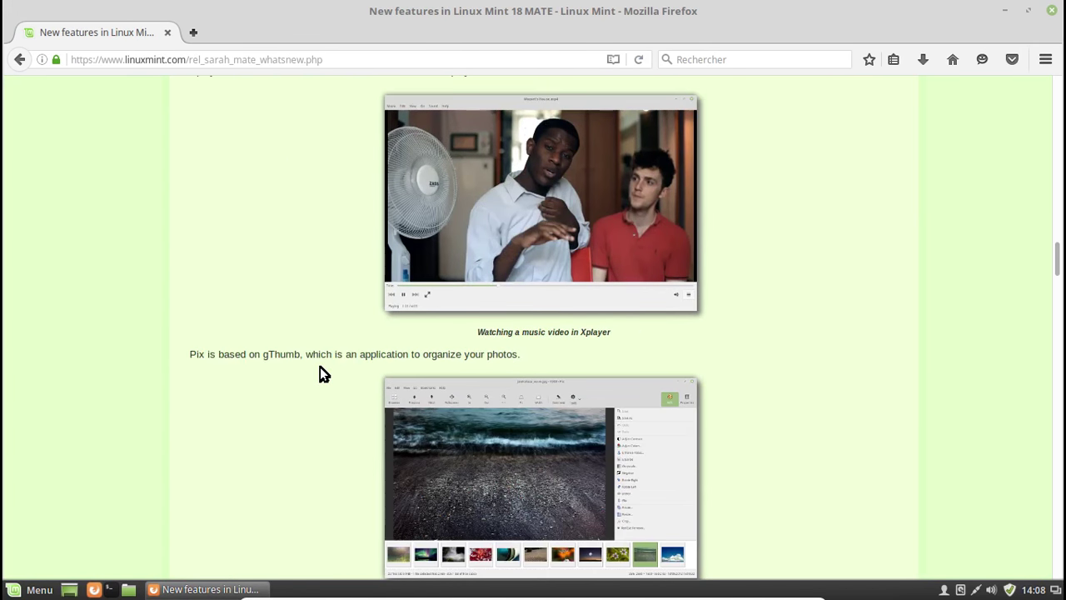
scroll(319, 373, down, 7)
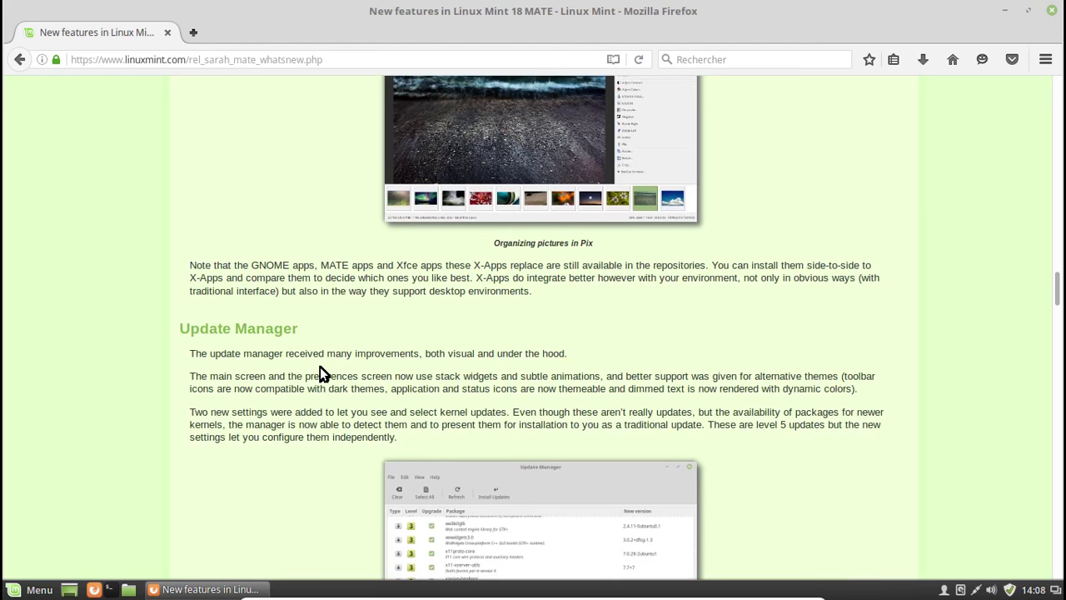
Read the Update Manager section of the new features page and open the update policy screenshot at larger size
scroll(320, 367, down, 6)
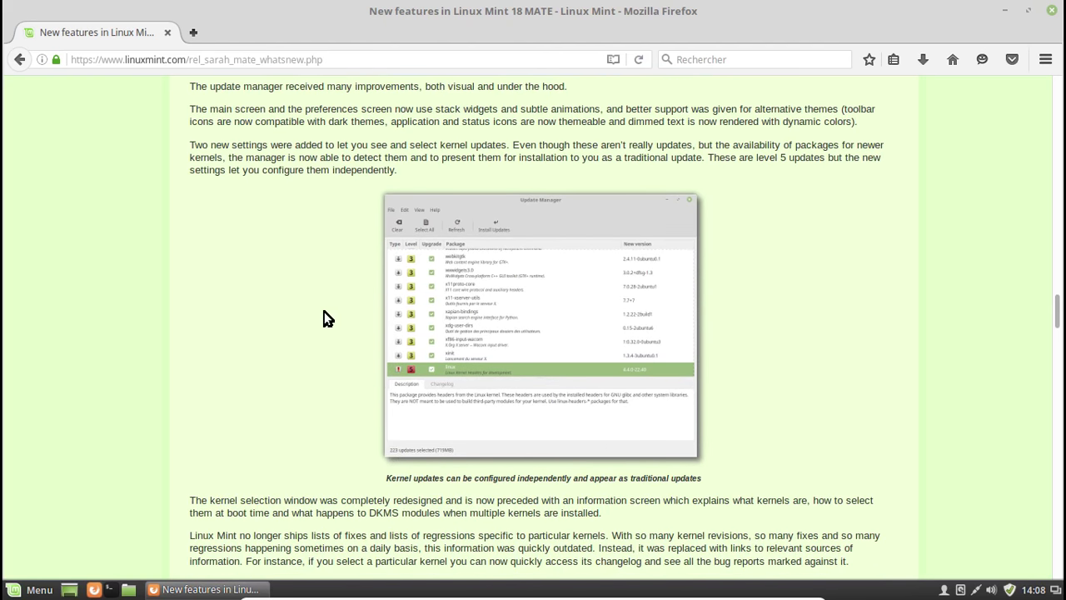
scroll(328, 319, down, 3)
scroll(327, 319, down, 4)
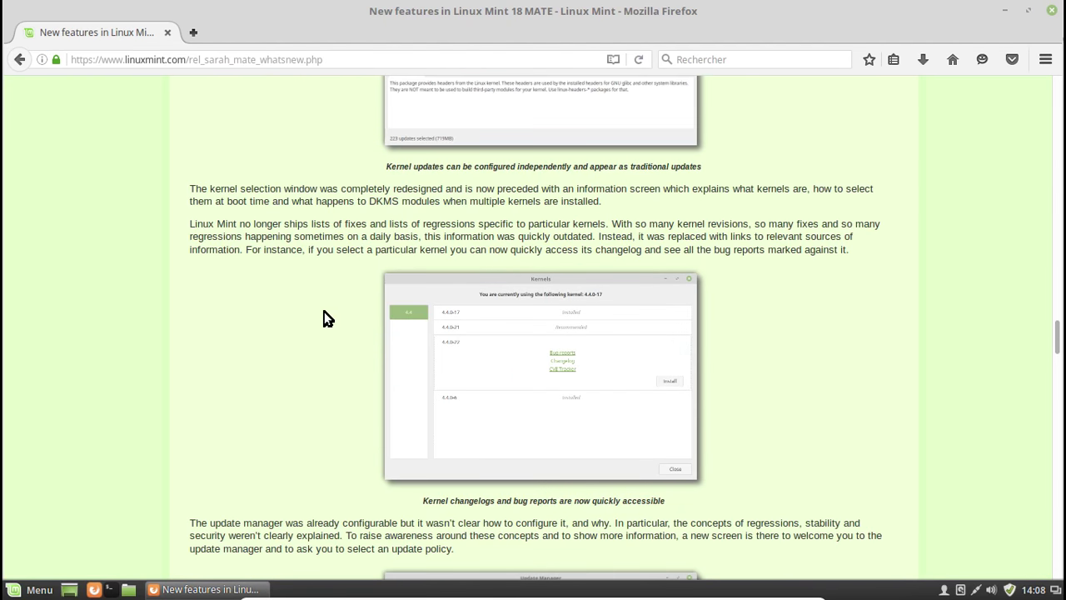
scroll(326, 318, down, 4)
scroll(566, 405, down, 3)
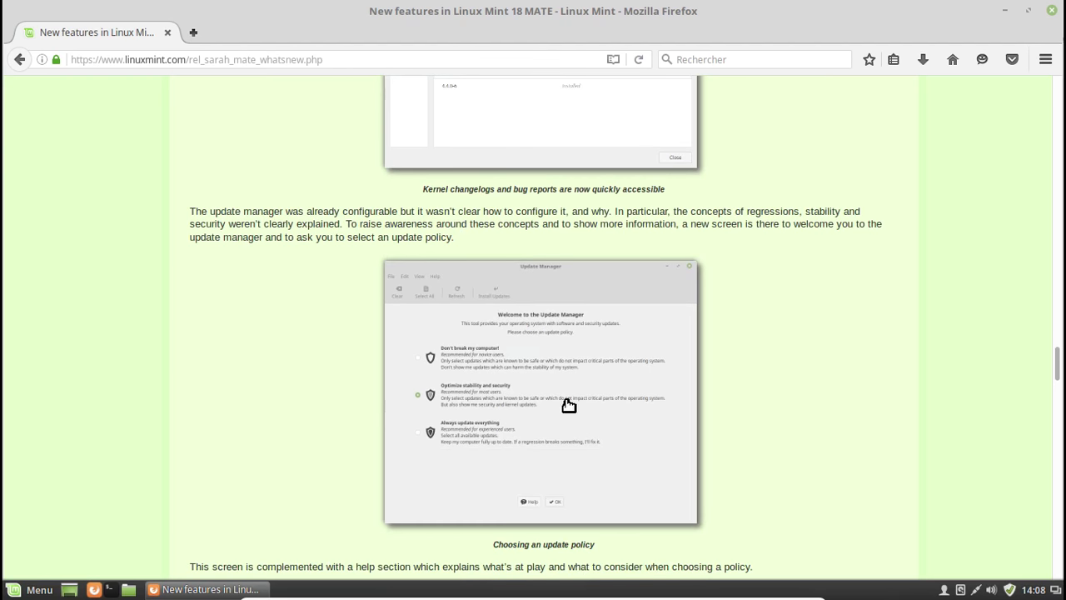
click(537, 358)
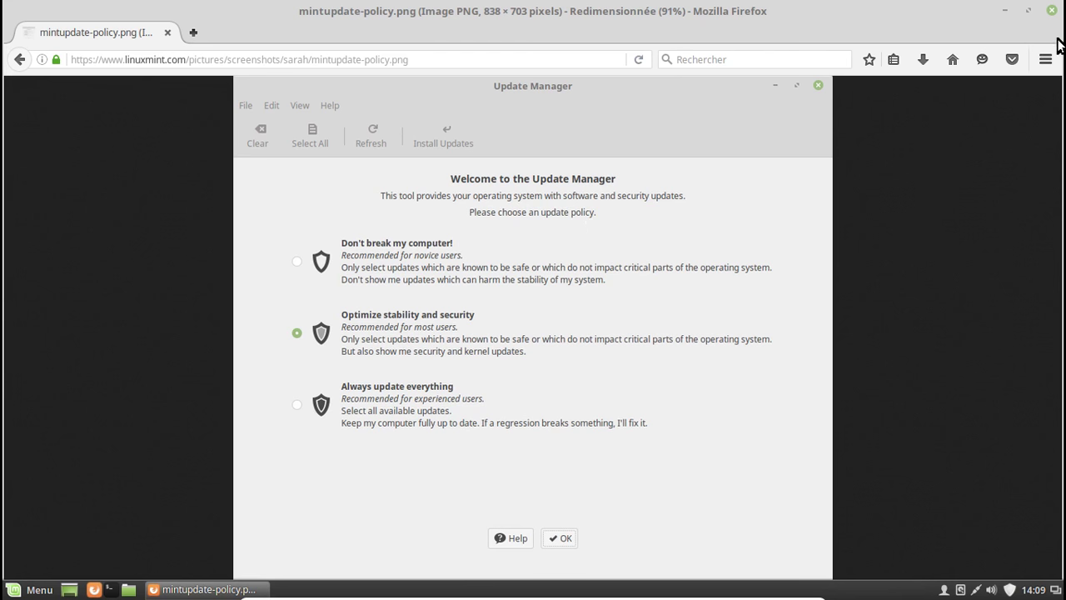
Close Firefox and refresh the update manager from the desktop
key(ctrl+w)
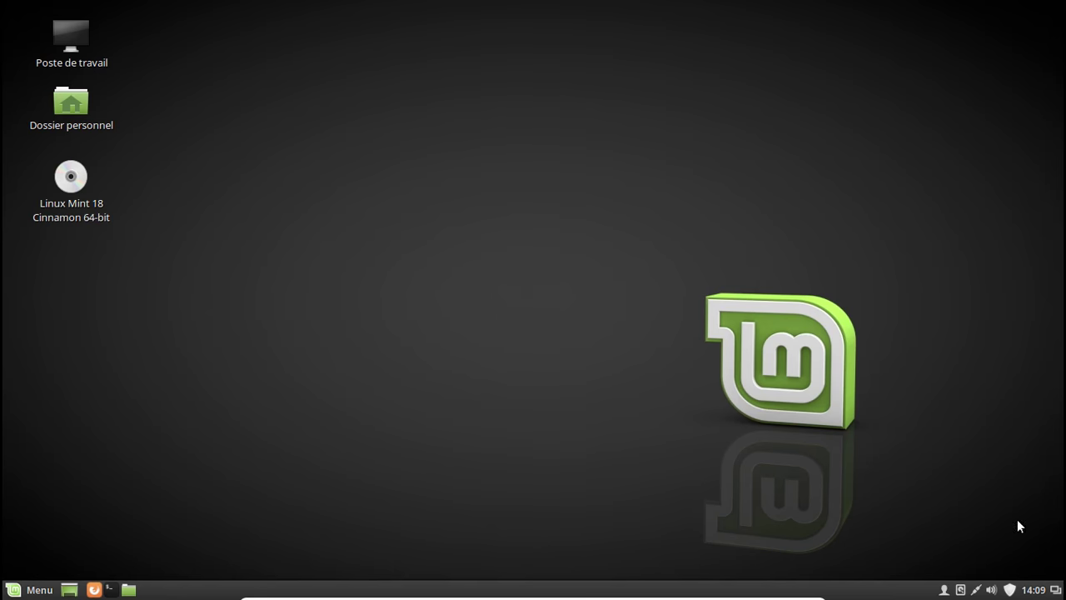
right_click(1011, 590)
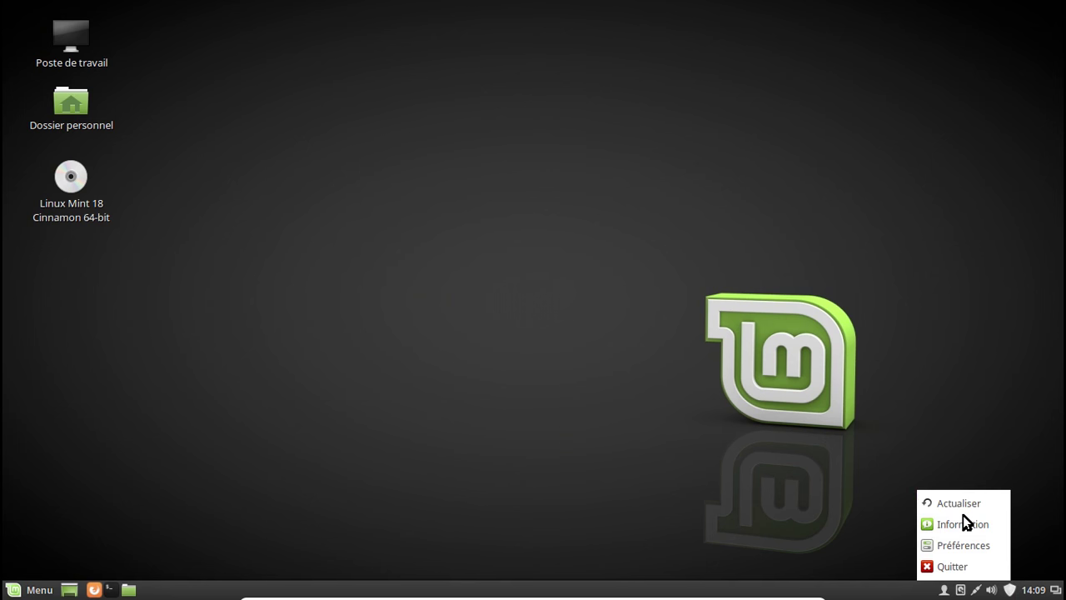
click(959, 505)
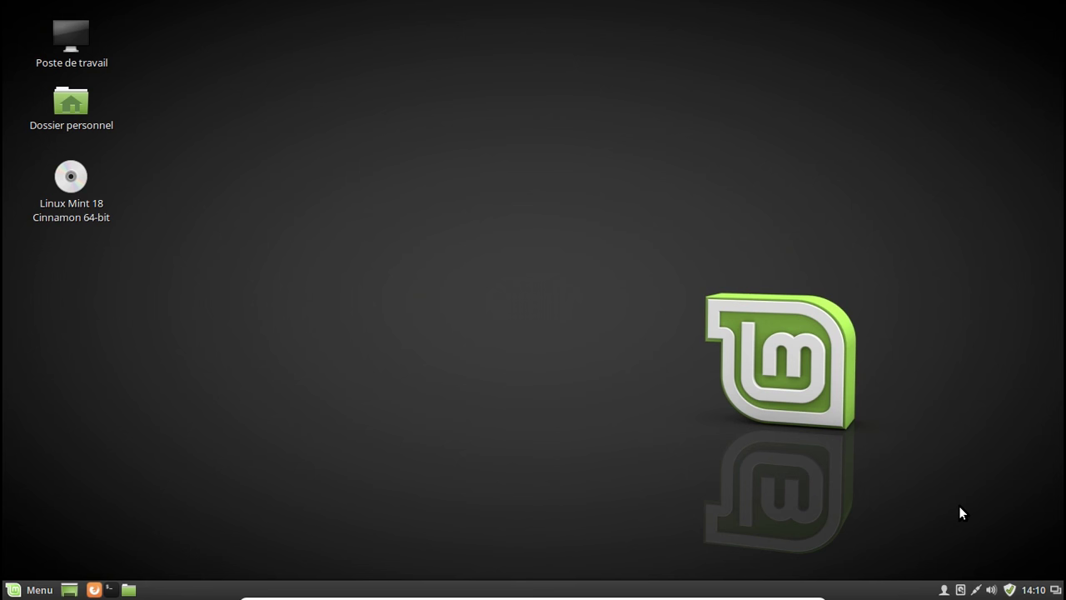
Review the update manager's Information log and close its window
right_click(1006, 592)
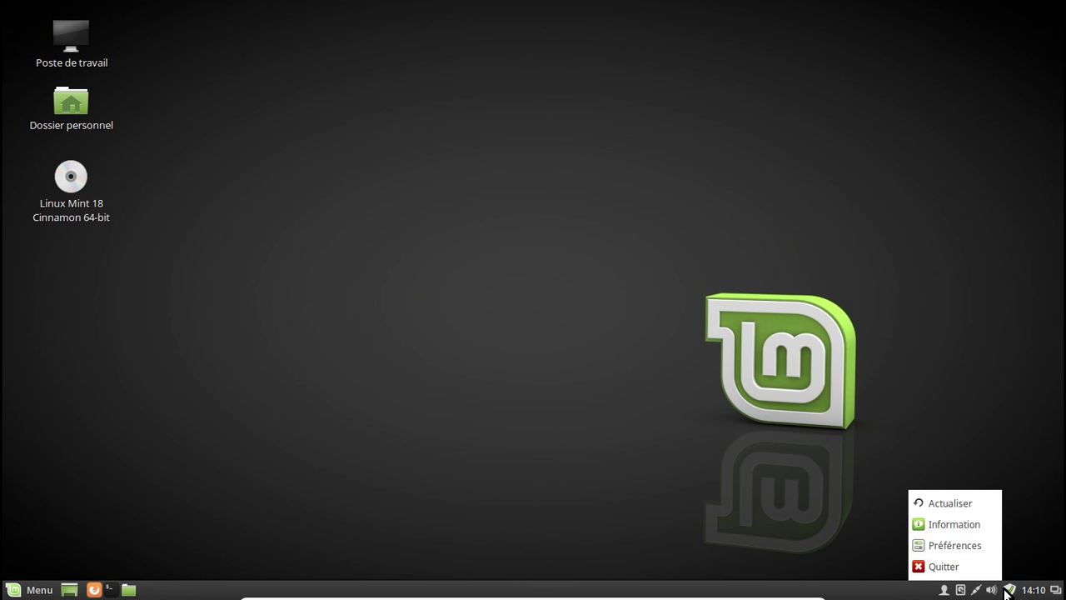
click(951, 524)
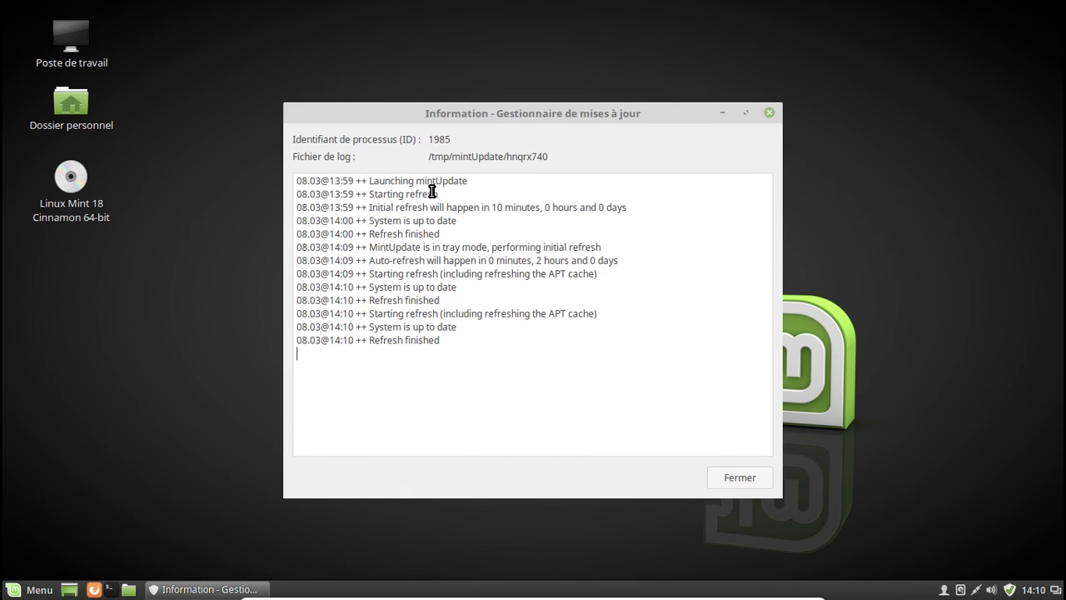
click(753, 479)
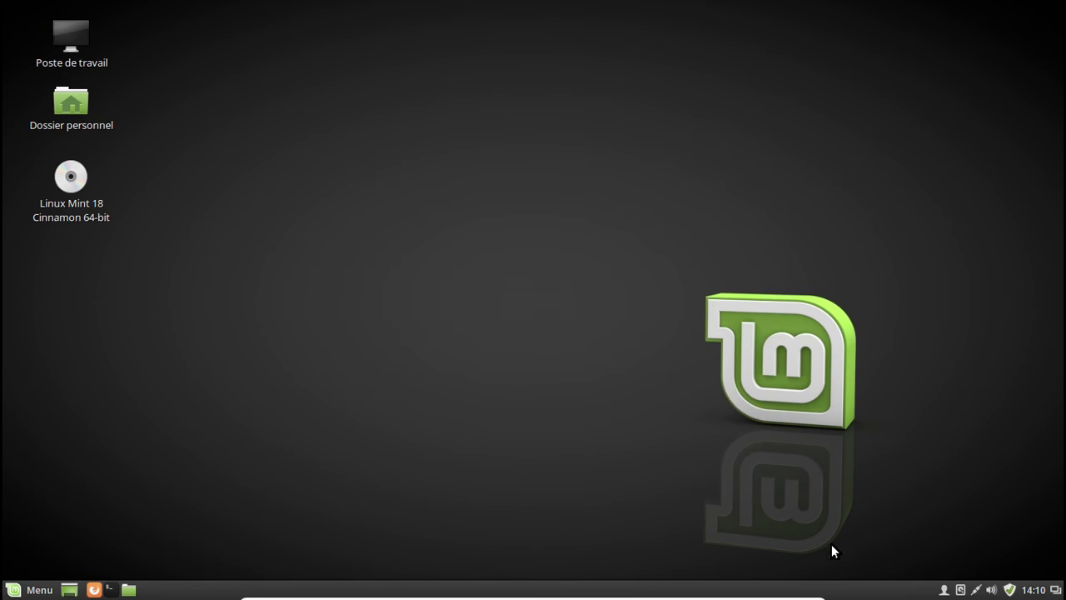
Search the installed applications for "mint", launch Gestionnaire de mises à jour and display its update policy choices
click(35, 591)
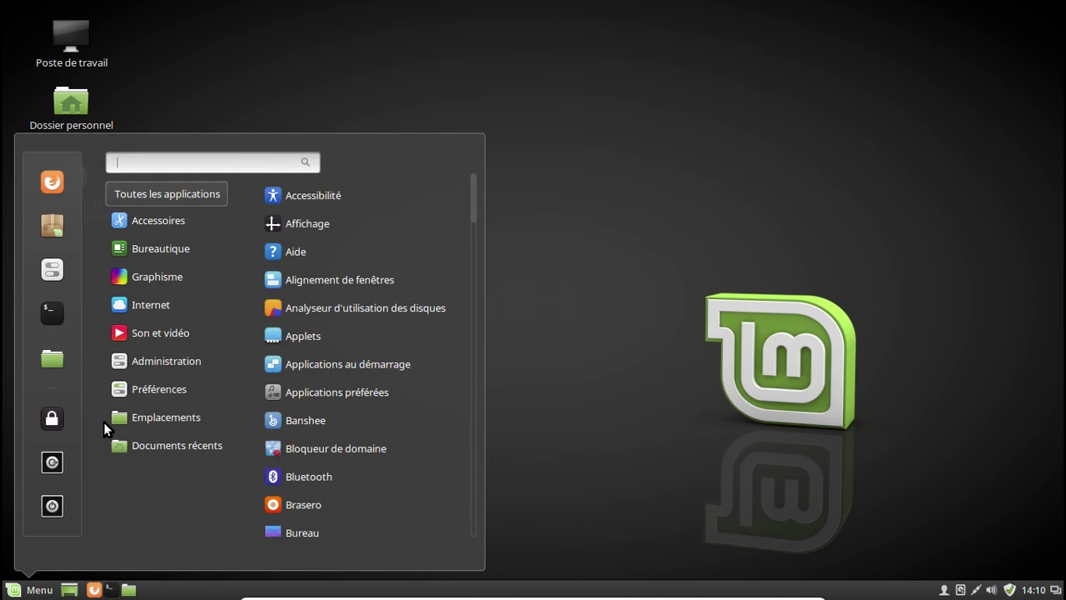
text(mint)
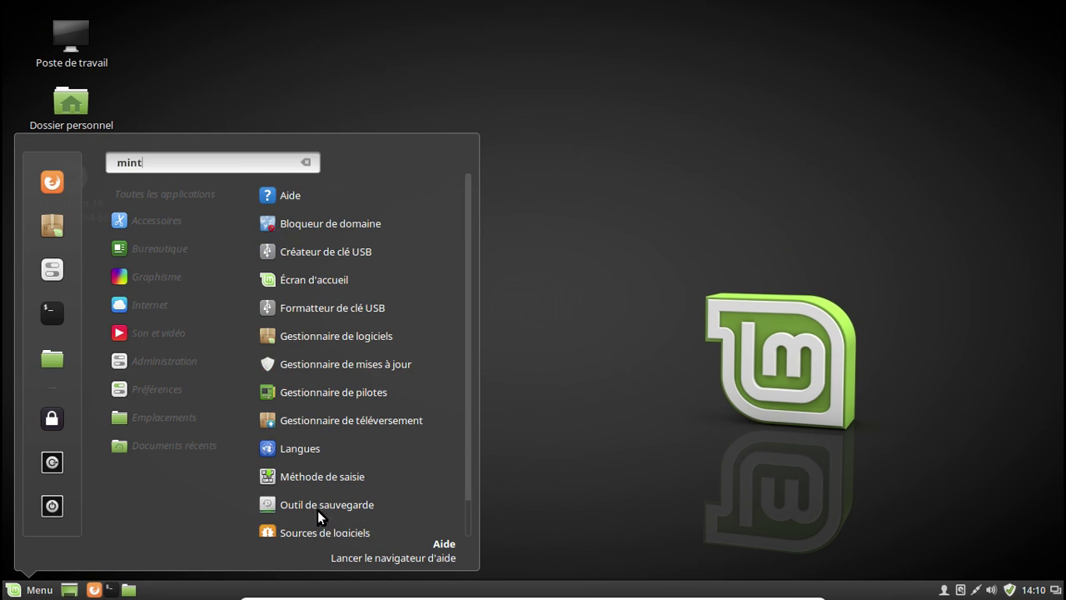
click(356, 372)
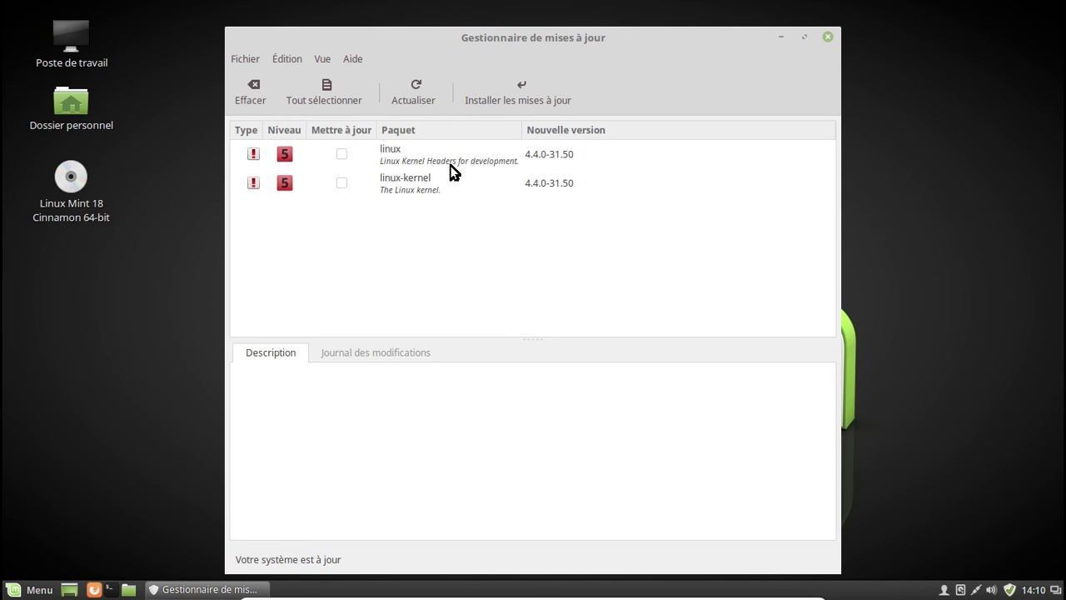
click(297, 63)
click(332, 126)
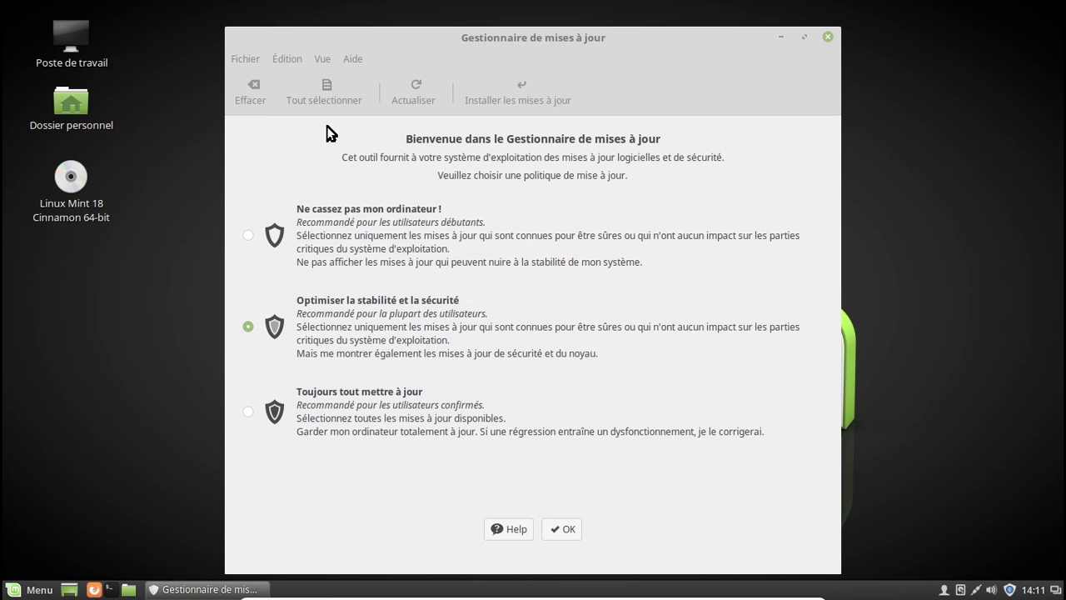
Apply the update policy "Toujours tout mettre à jour" and look through the proposed package updates
click(249, 412)
click(578, 533)
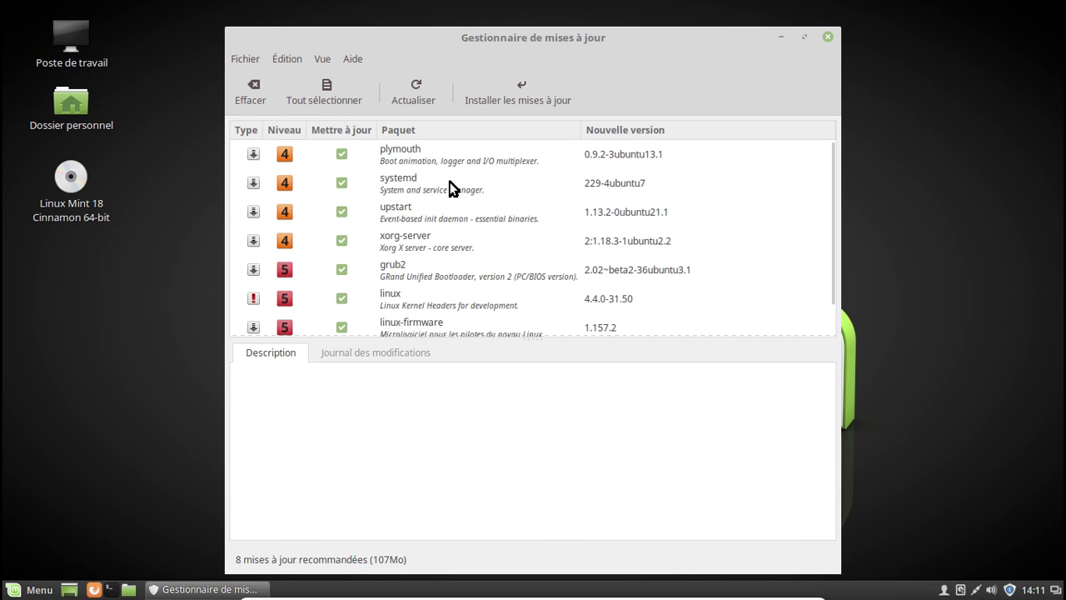
scroll(449, 186, down, 1)
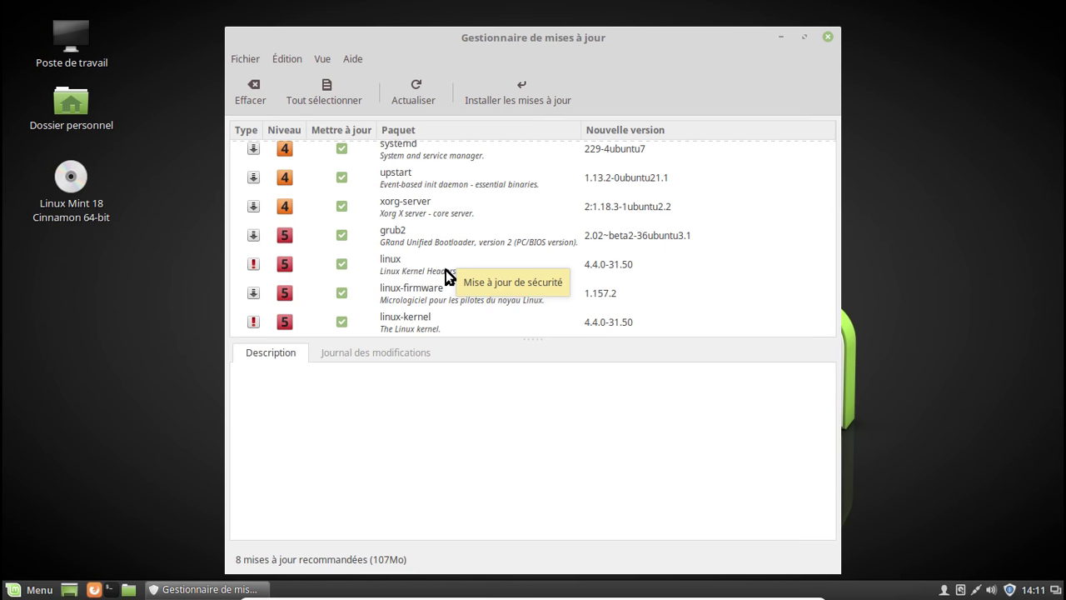
Review the change log and description of the linux-kernel update
click(454, 316)
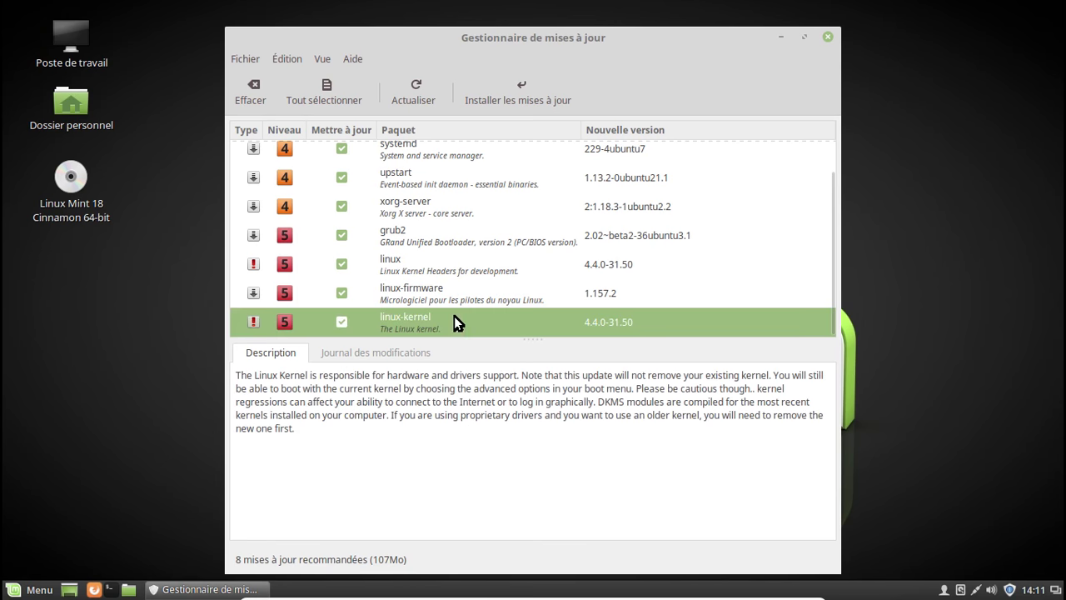
click(368, 358)
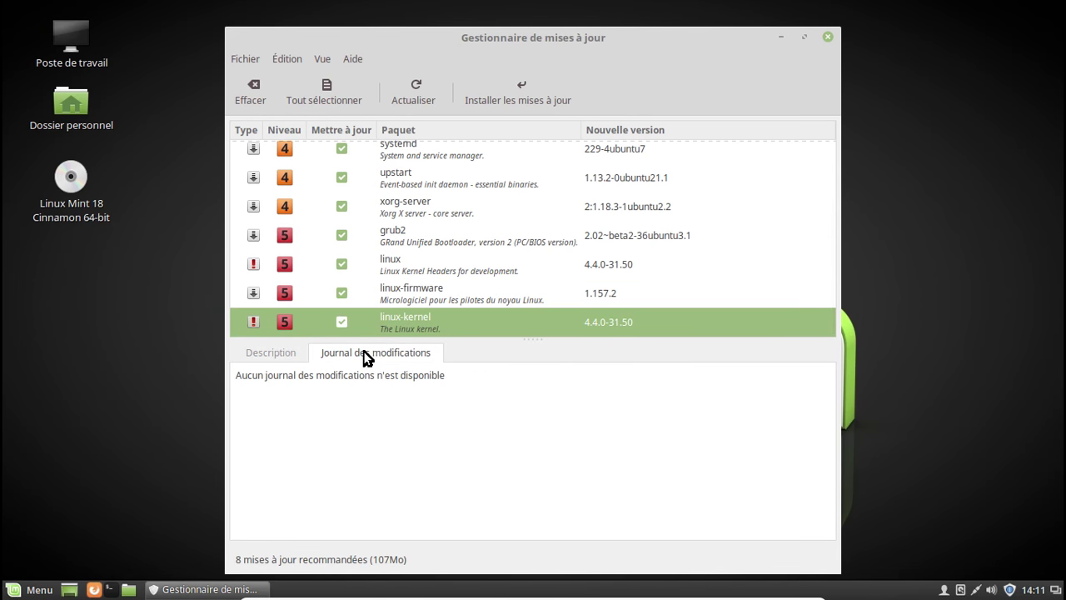
click(286, 357)
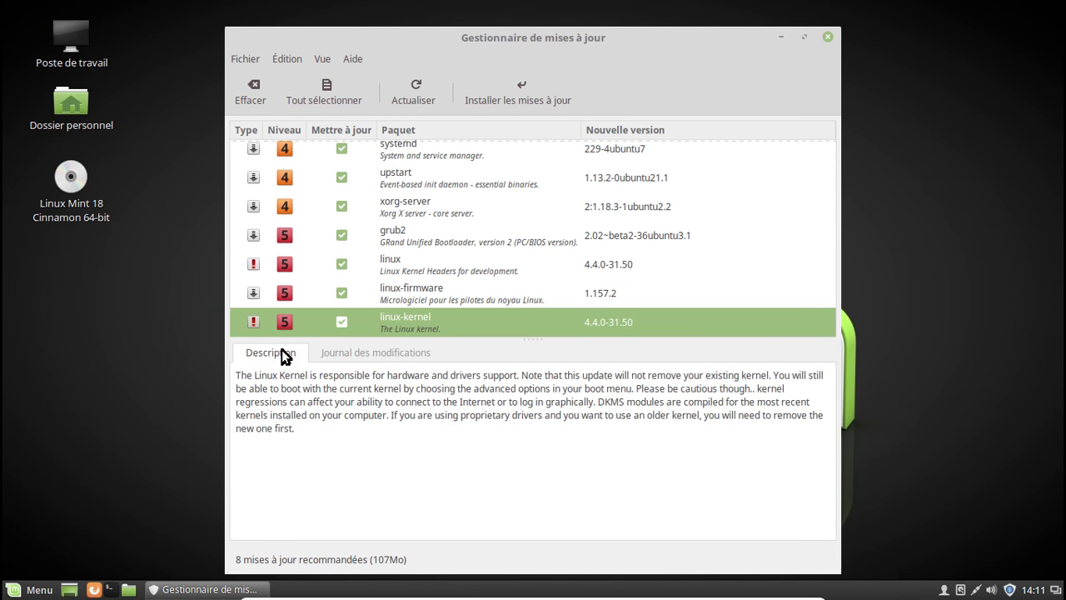
Start installing the selected updates and authenticate with the account password
click(493, 101)
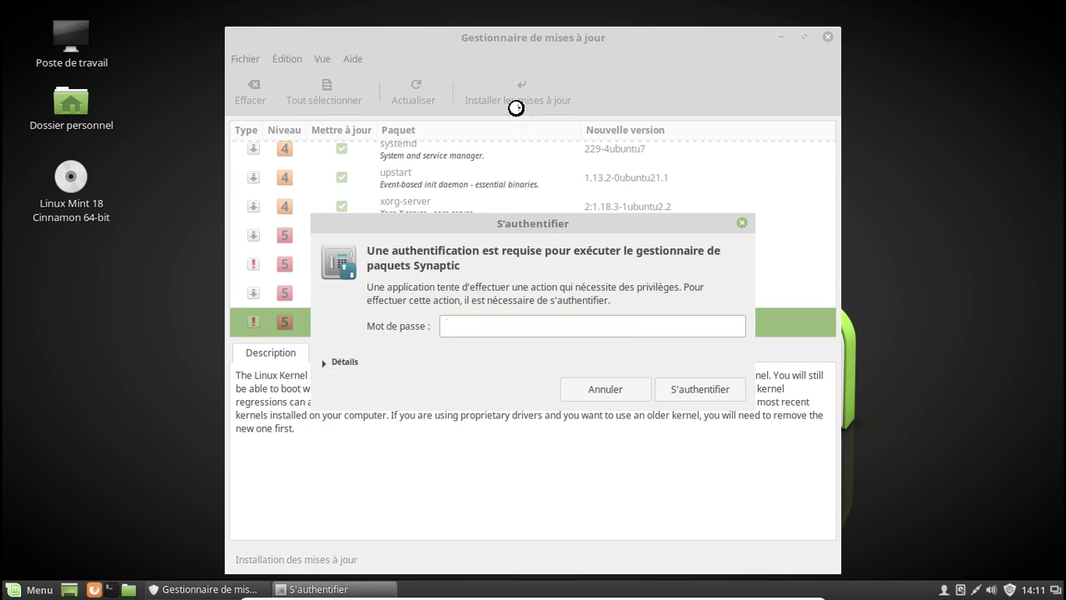
text(********)
key(Return)
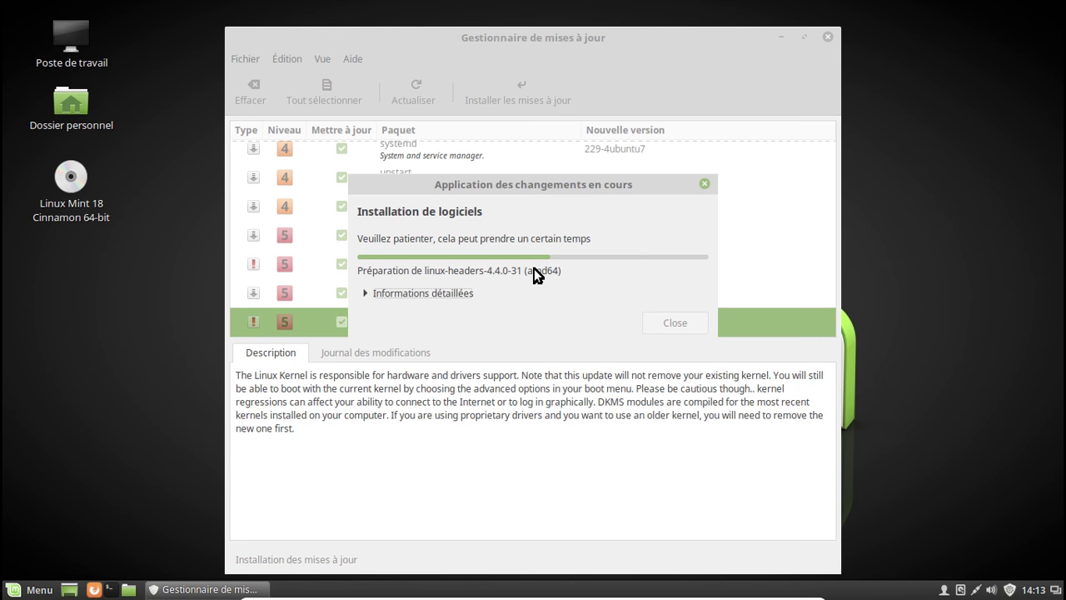
Switch to Firefox and load kernel.org in place of the Linux Mint start page
click(95, 589)
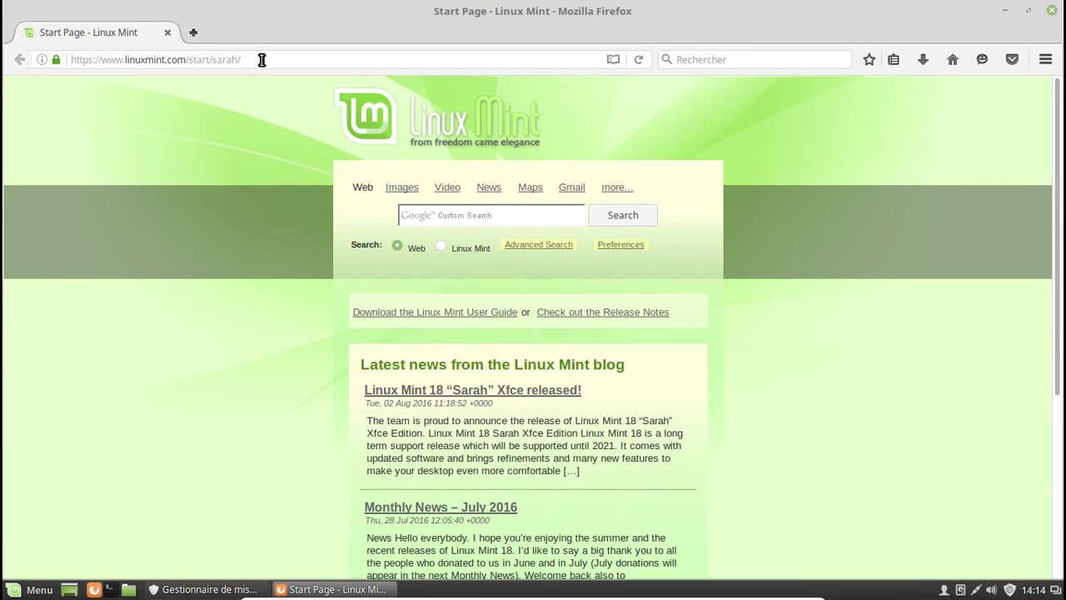
click(265, 65)
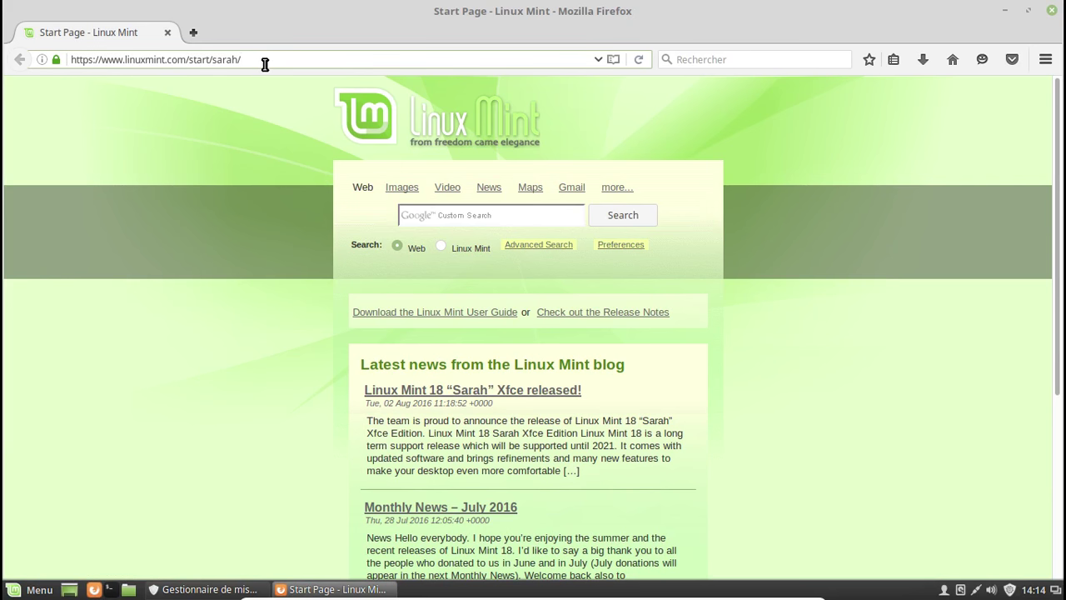
click(265, 64)
key(BackSpace)
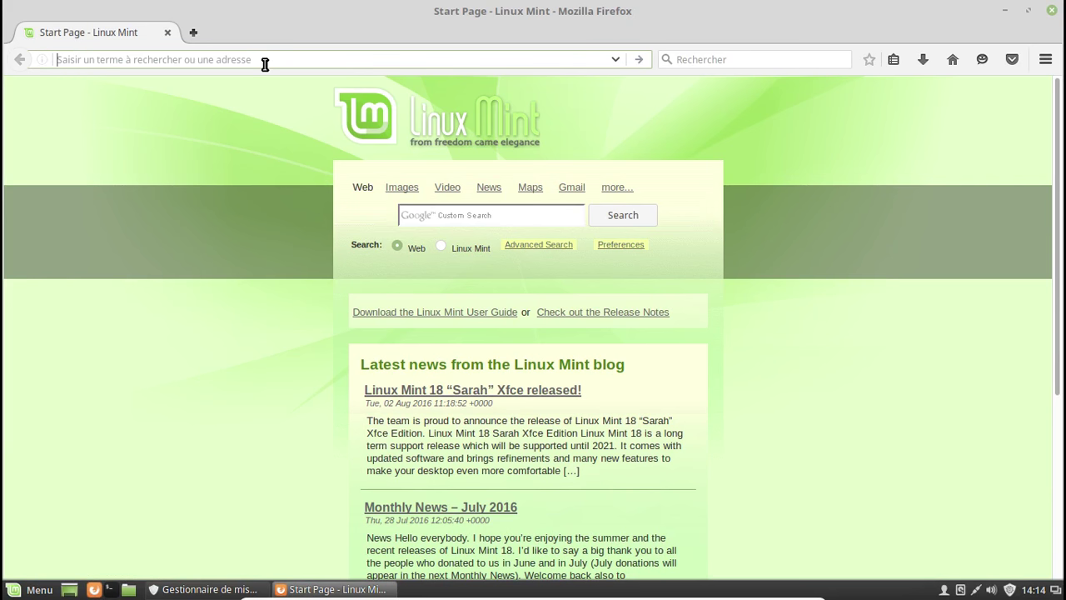
text(kernel.or)
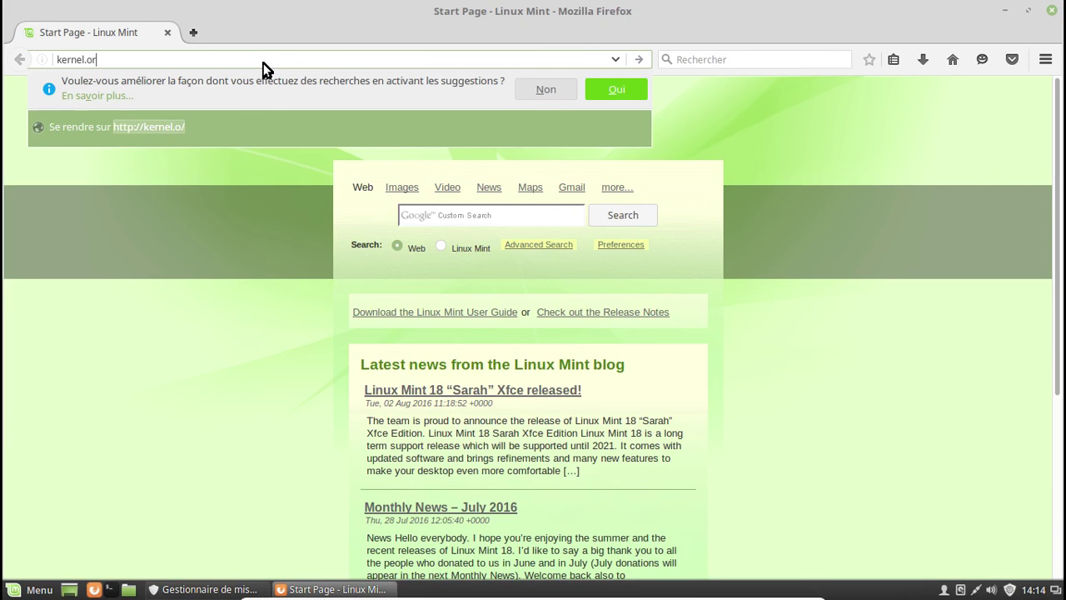
text(g)
key(Return)
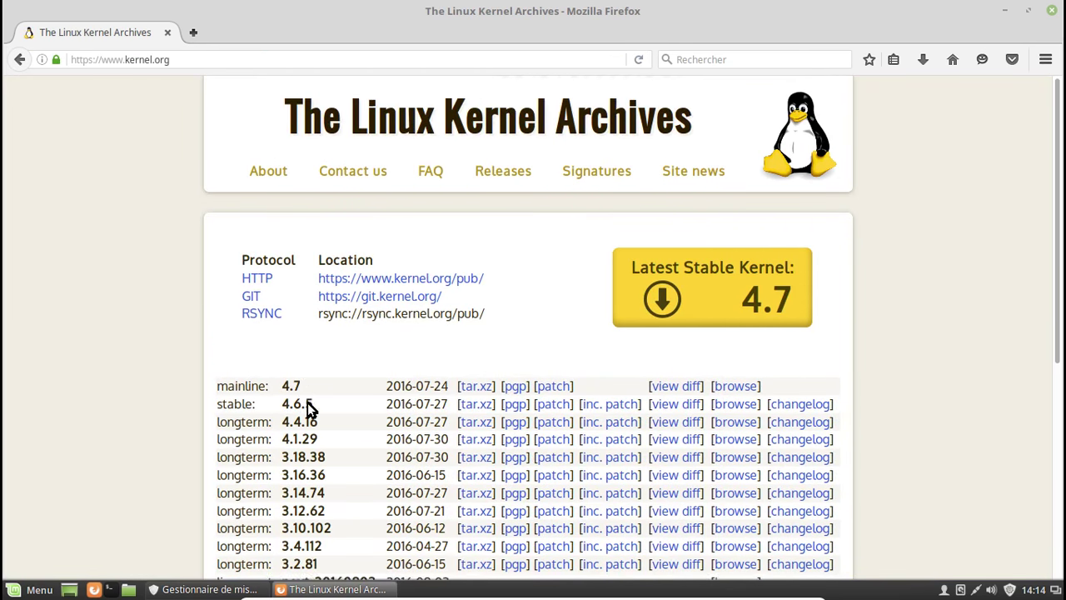
Examine the kernel release list, highlight the longterm 4.4 entry and close Firefox
scroll(310, 409, down, 2)
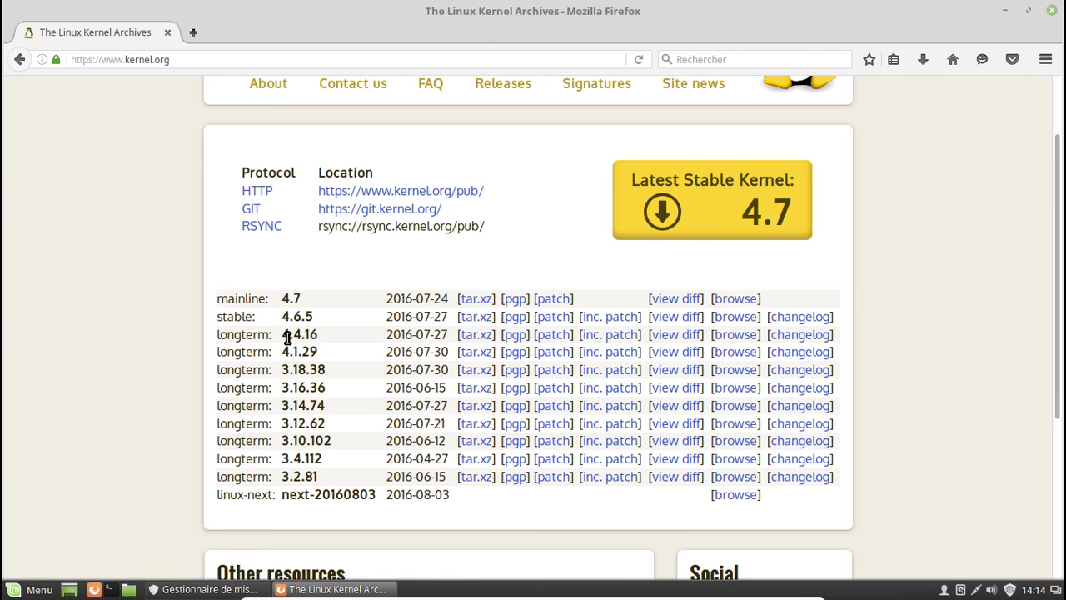
double_click(284, 335)
click(1050, 12)
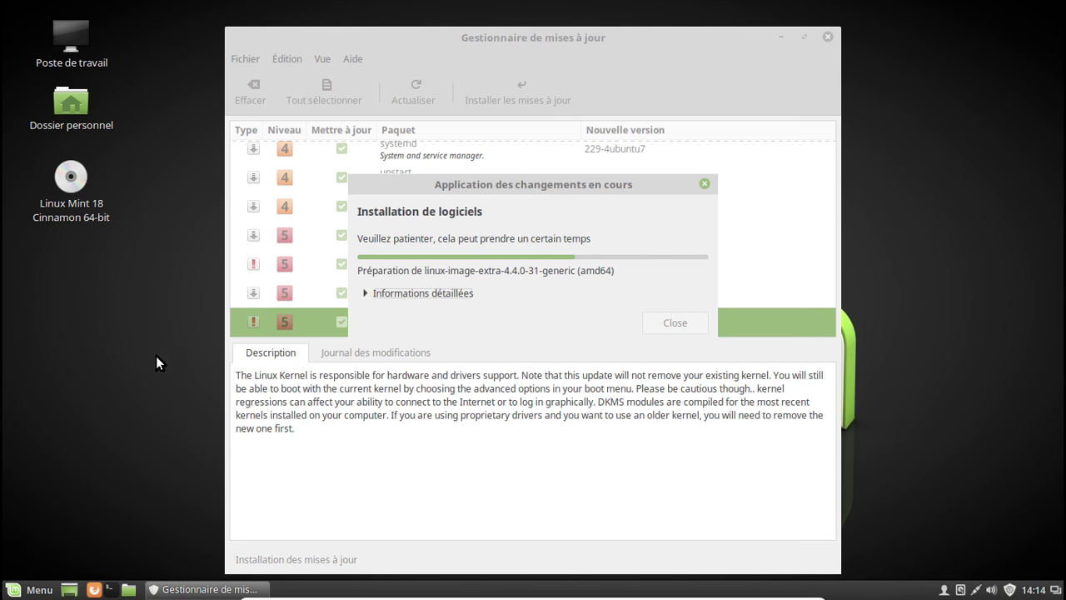
Search the installed applications for "gedit" and clear the search
click(36, 592)
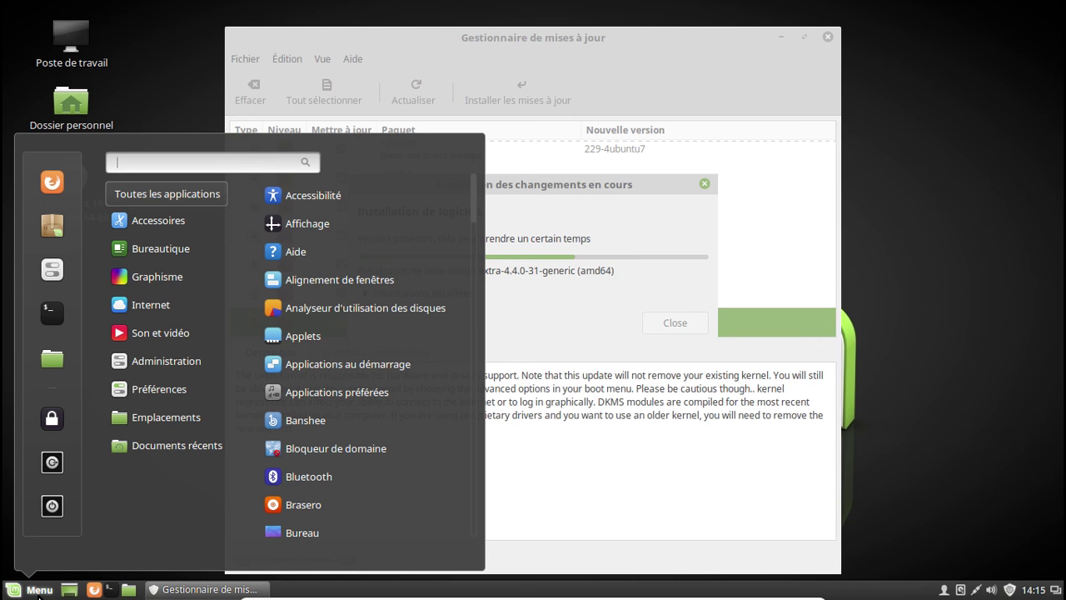
text(gedit)
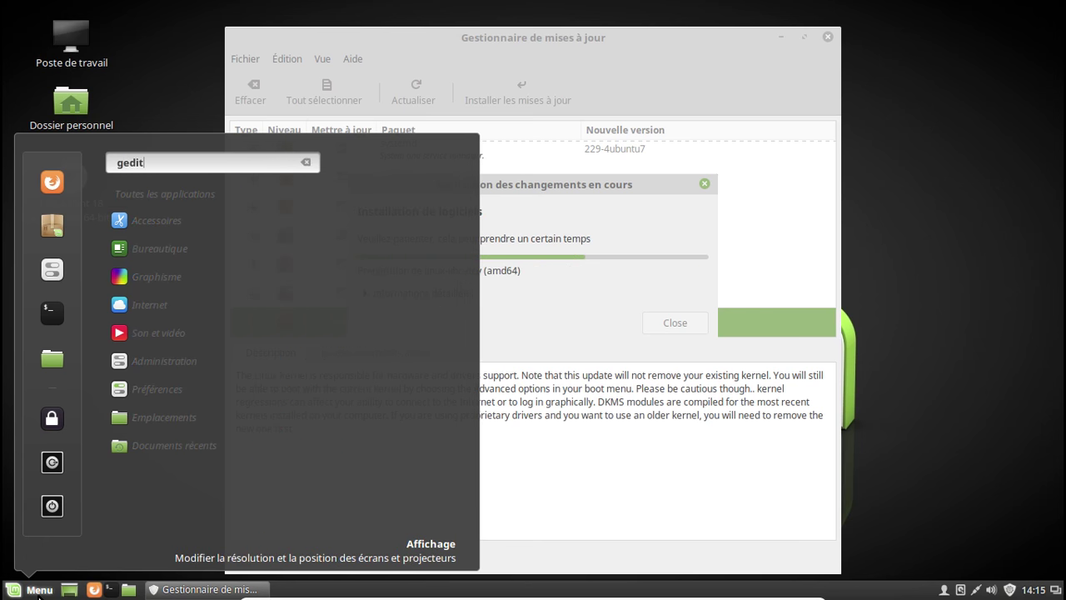
key(BackSpace)
key(BackSpace)
key(BackSpace)
key(BackSpace)
key(BackSpace)
Search the installed applications for "xed" and launch Éditeur de texte
text(xe)
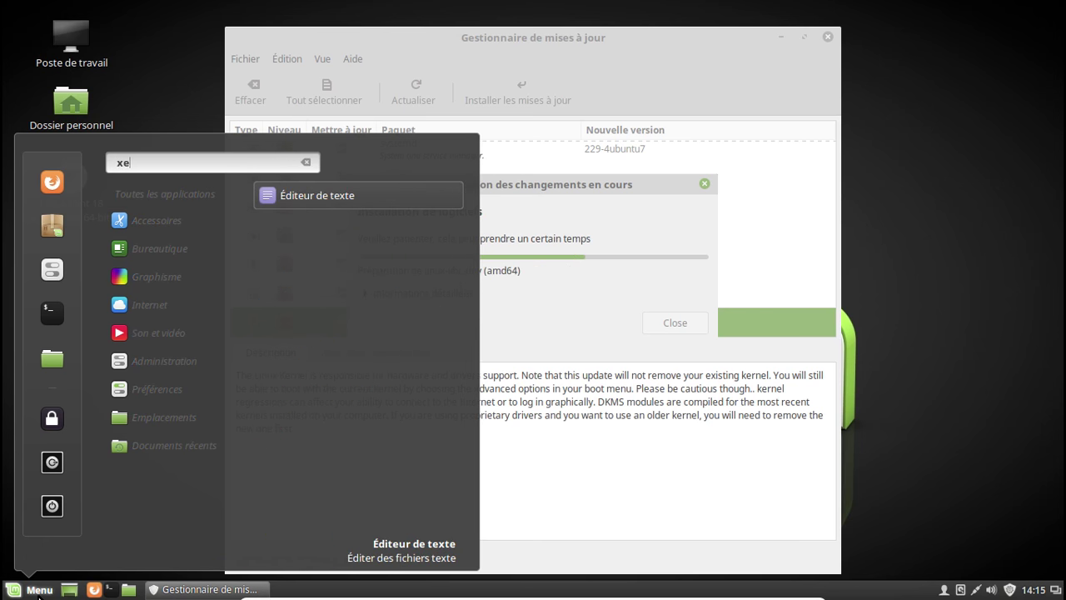
text(d)
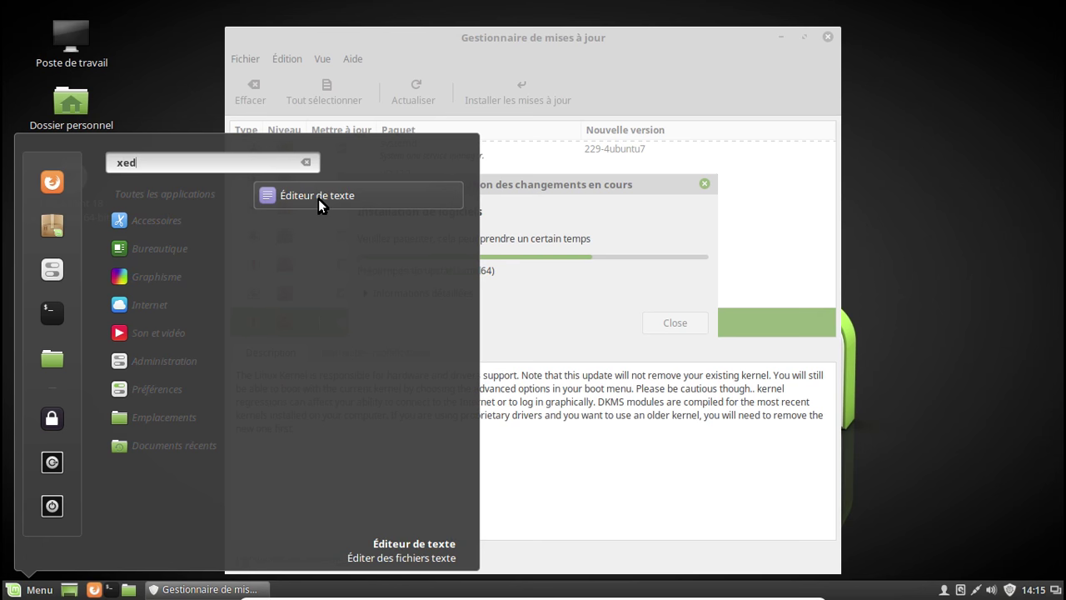
click(318, 198)
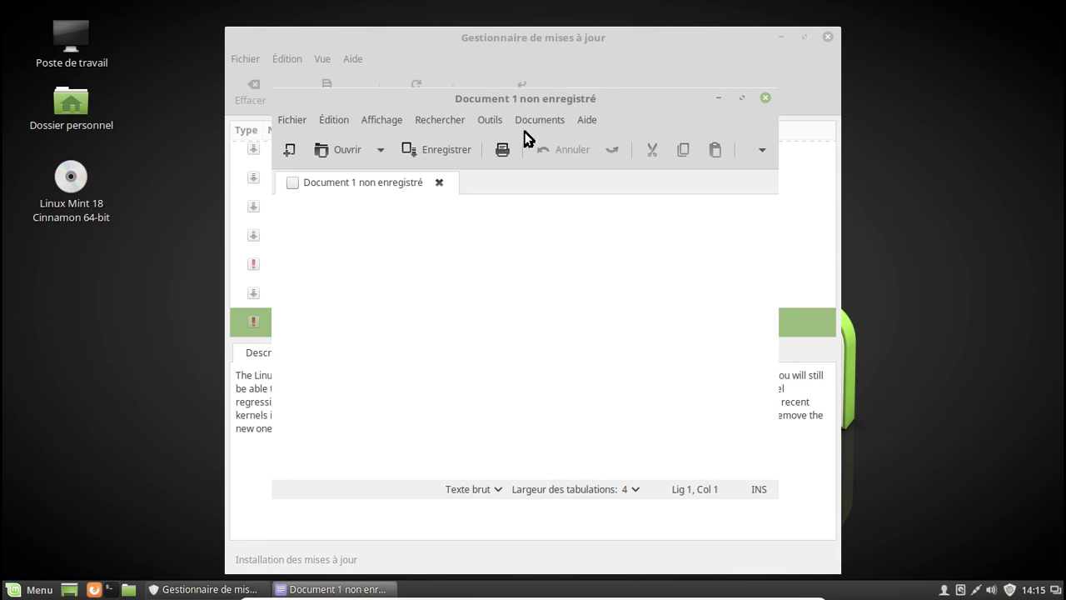
View the text editor's À propos information and close that dialog
click(586, 120)
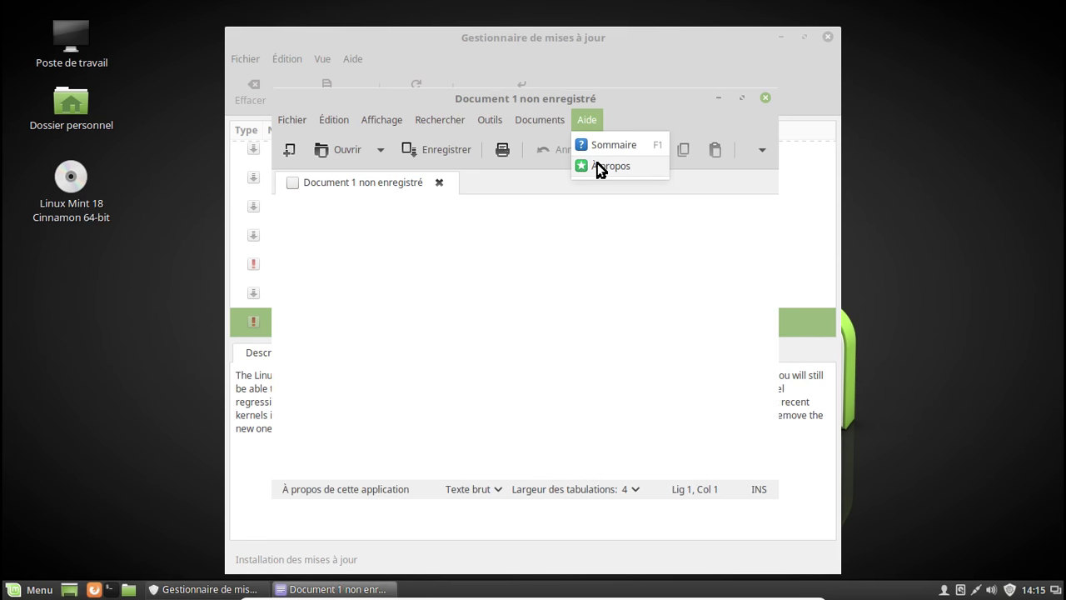
click(598, 167)
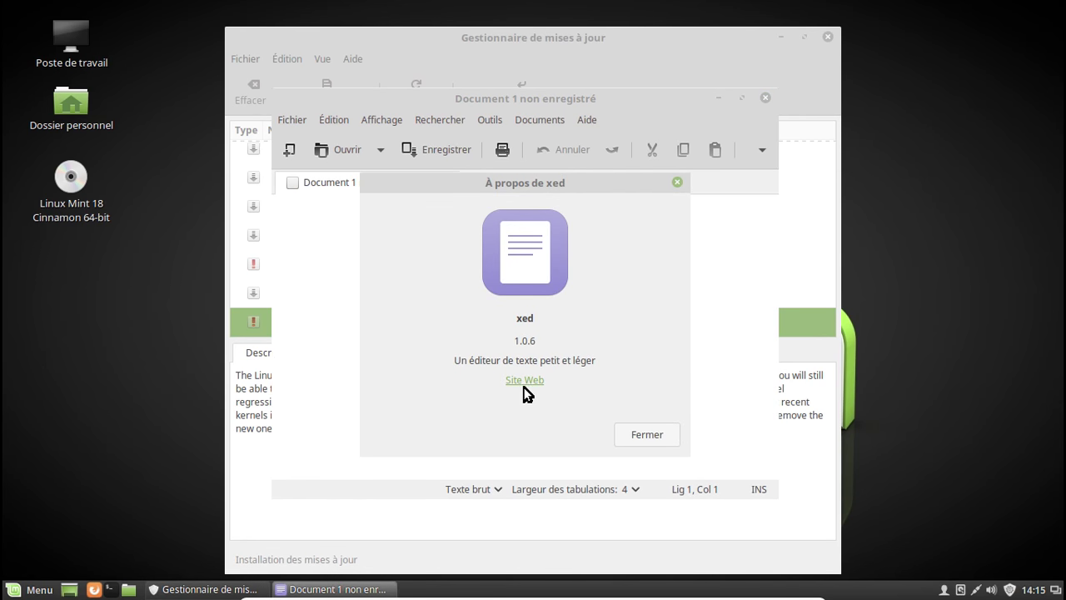
click(678, 183)
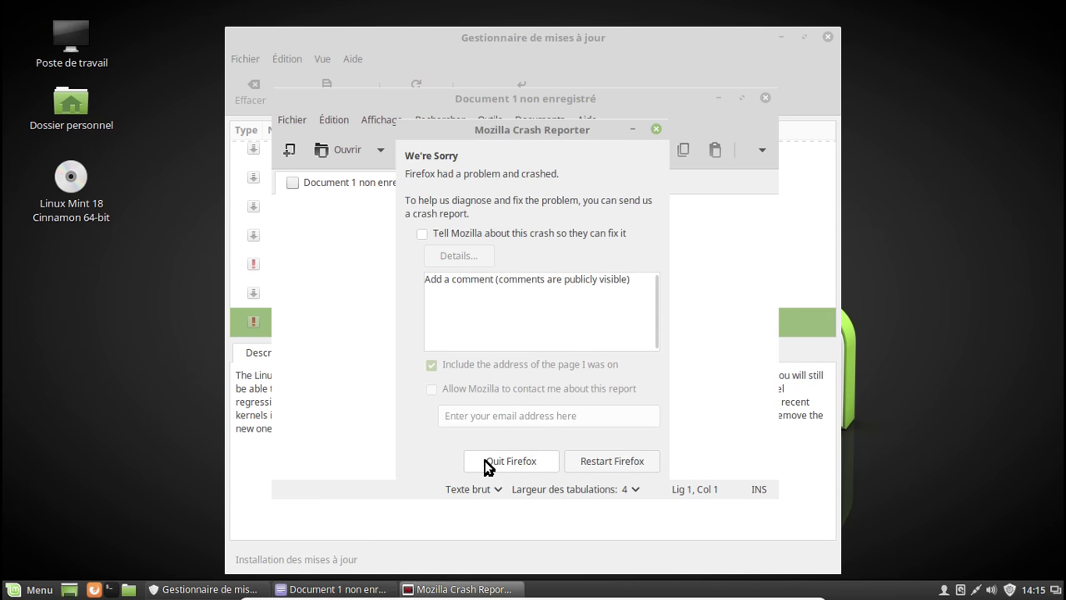
Quit Firefox from the Mozilla Crash Reporter and close the text editor
click(488, 465)
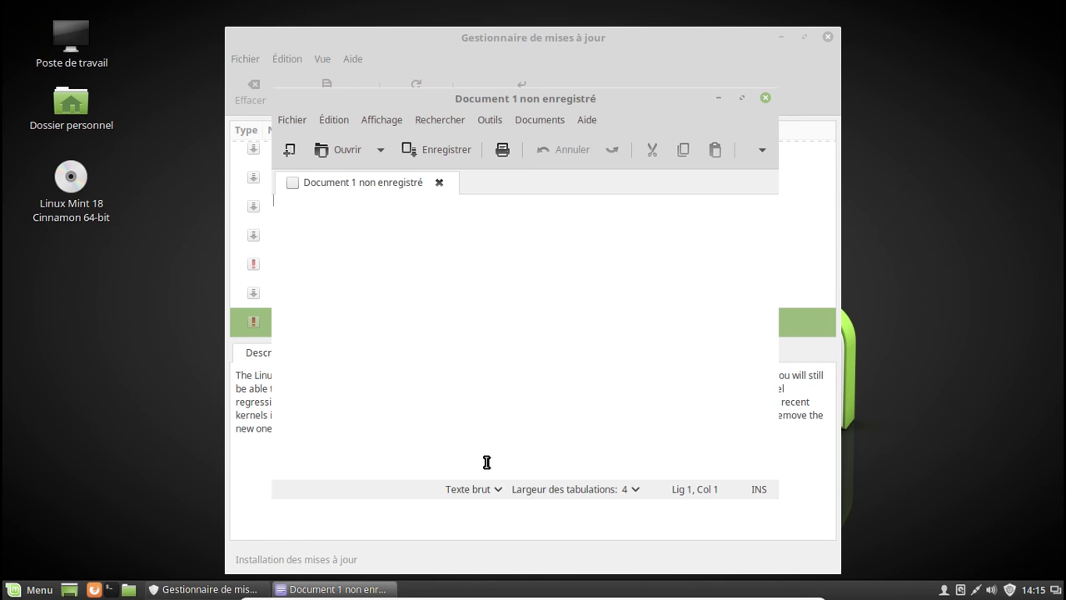
click(596, 121)
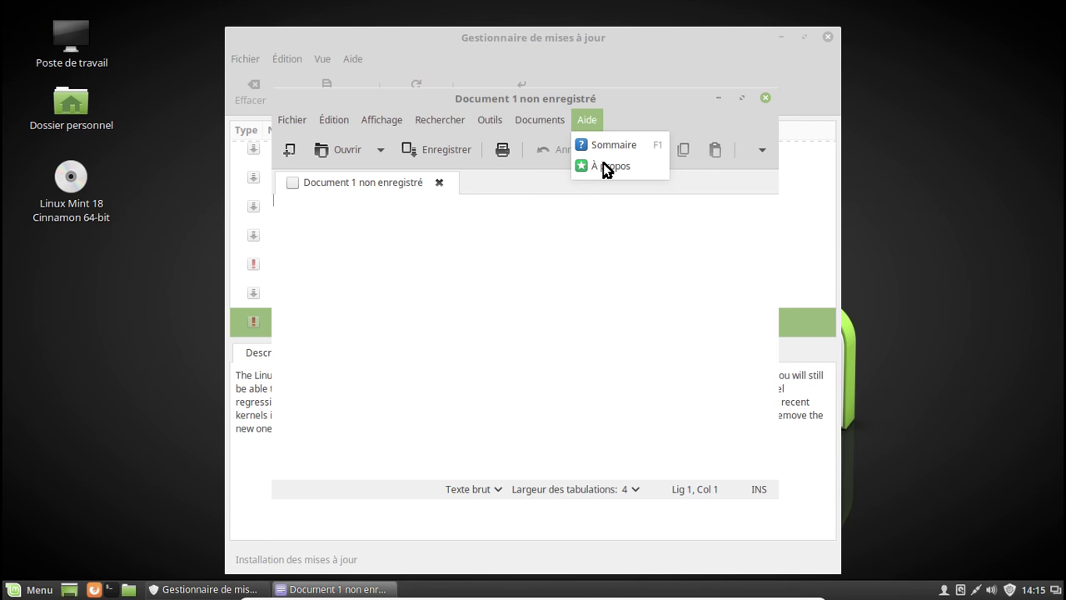
click(744, 147)
click(765, 100)
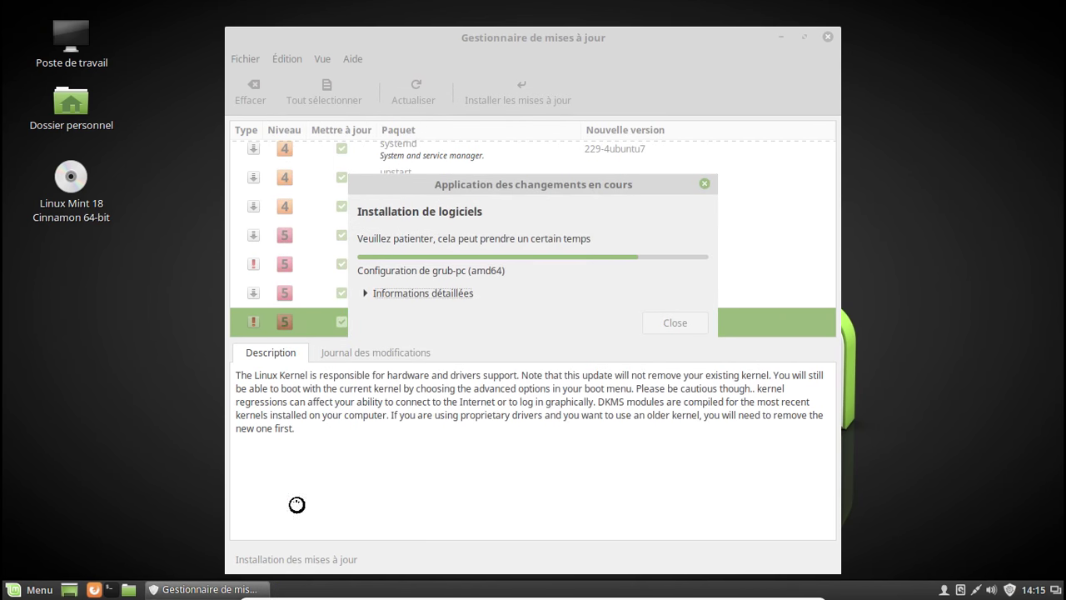
Launch Visionneur d'images from the Graphisme applications
click(39, 590)
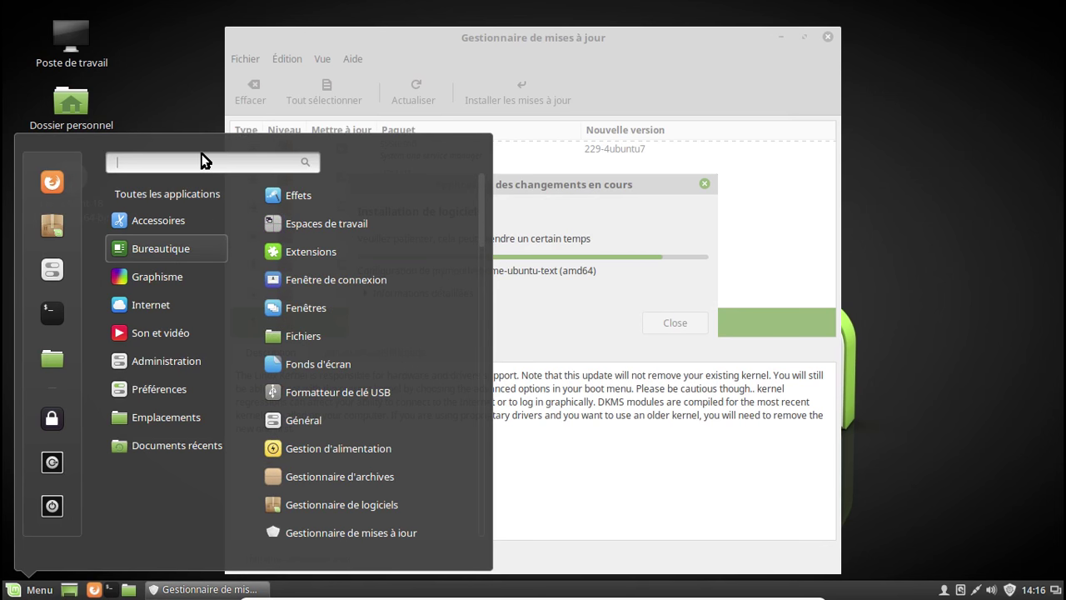
click(158, 333)
mouse_move(150, 276)
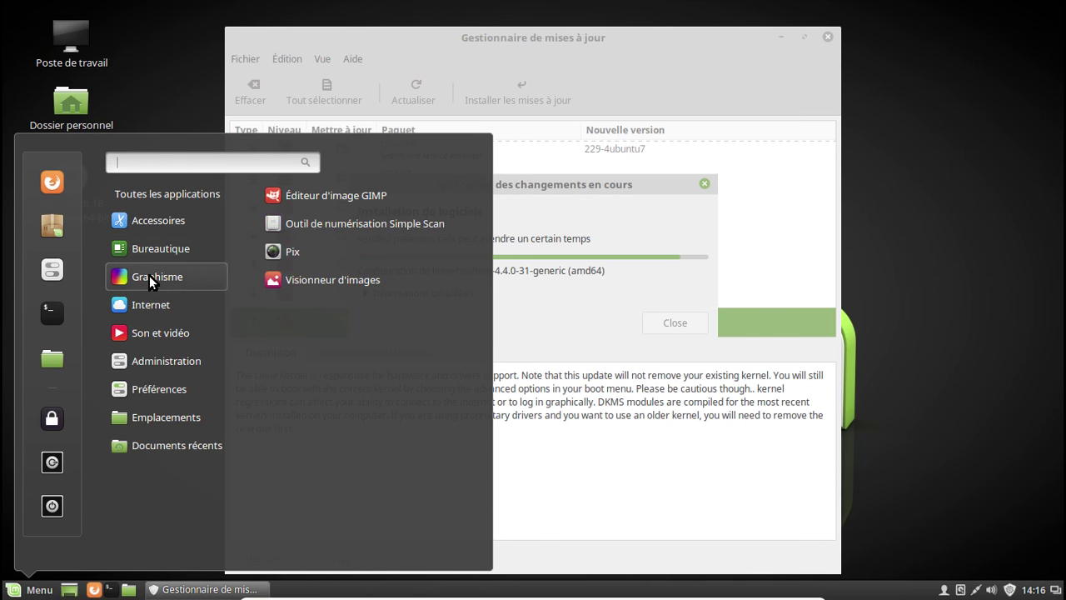
click(322, 283)
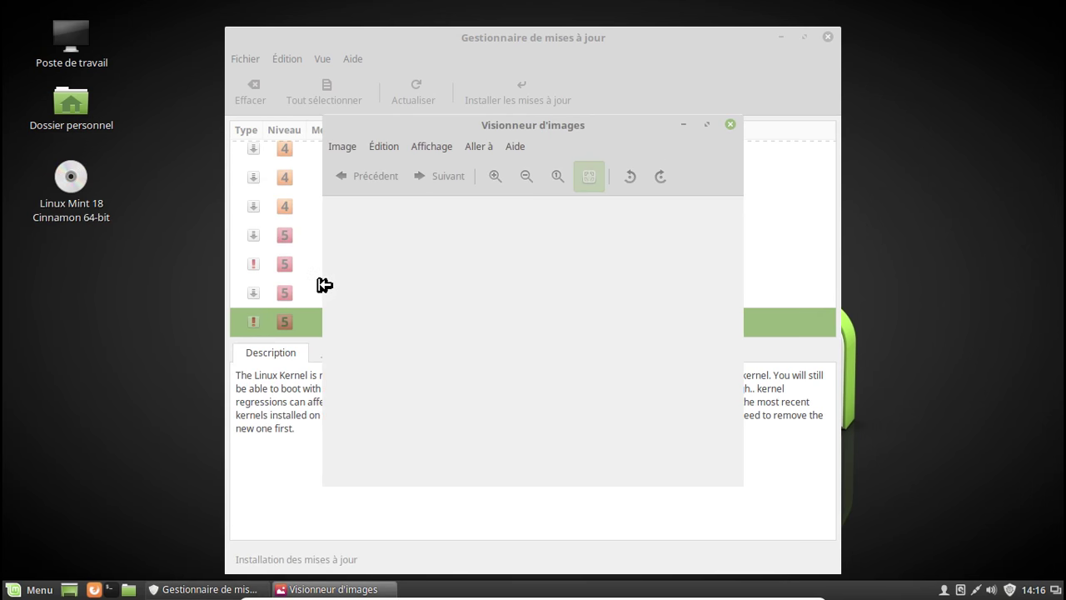
Open the project website from the image viewer's À propos information and close the viewer
click(512, 147)
click(521, 192)
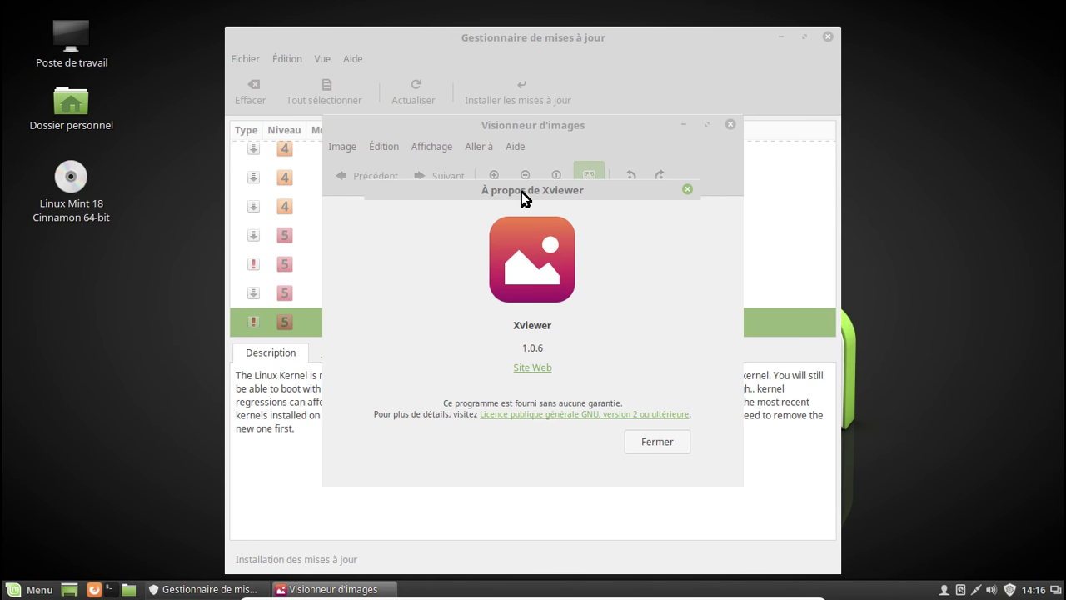
click(526, 371)
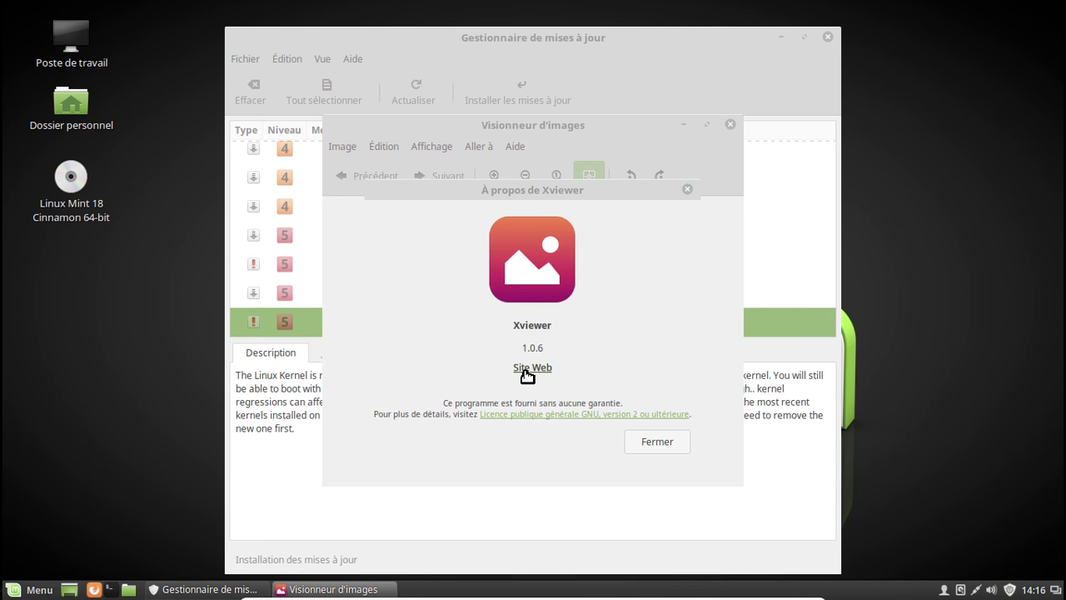
click(686, 191)
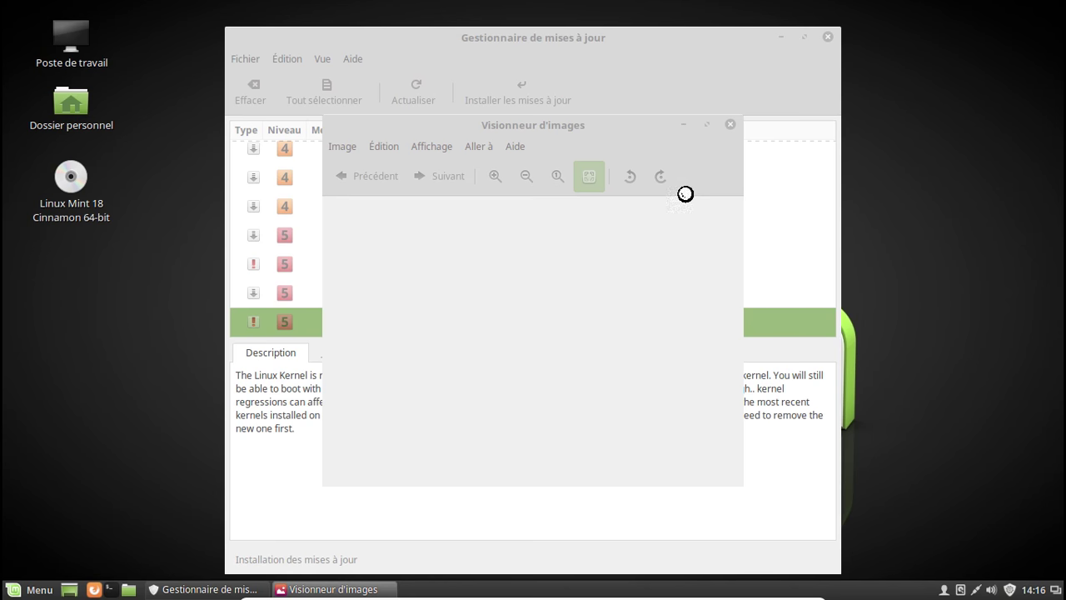
click(729, 126)
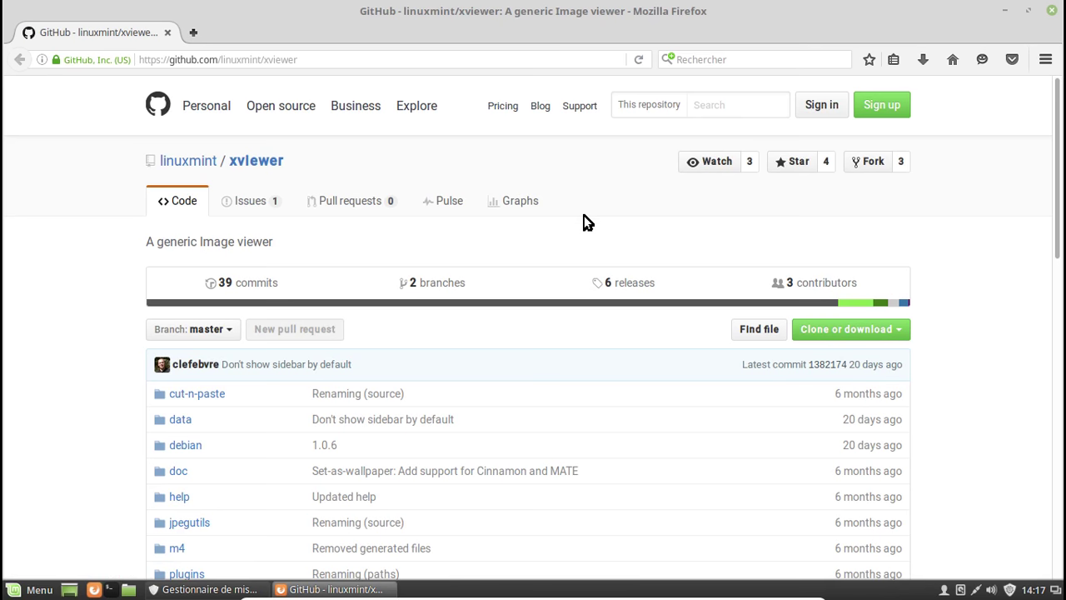
Look through the linuxmint/xviewer repository page on GitHub, including its README
scroll(587, 217, down, 3)
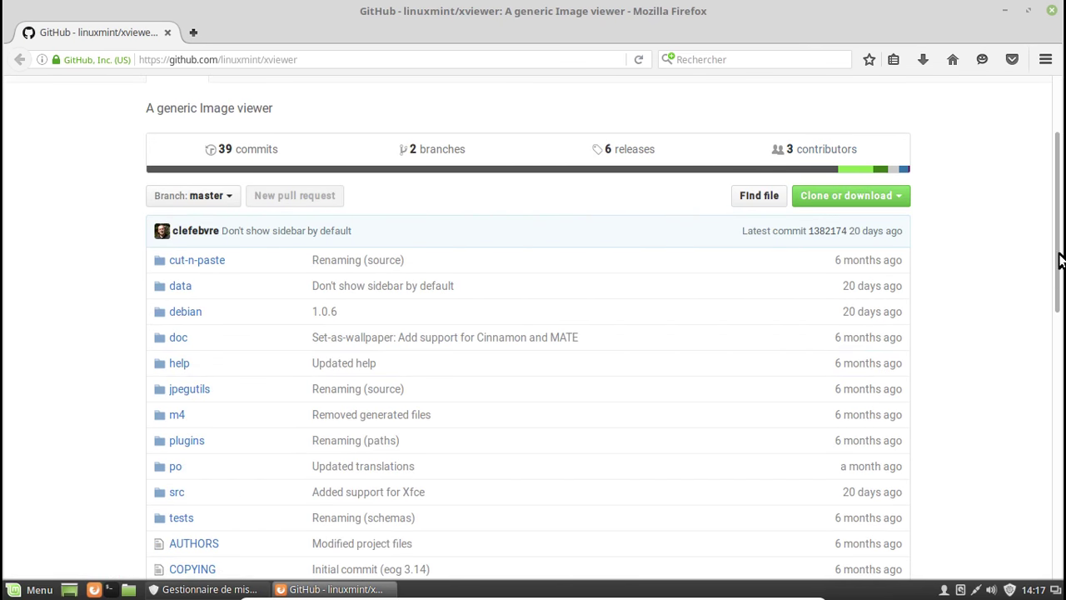
click(1054, 550)
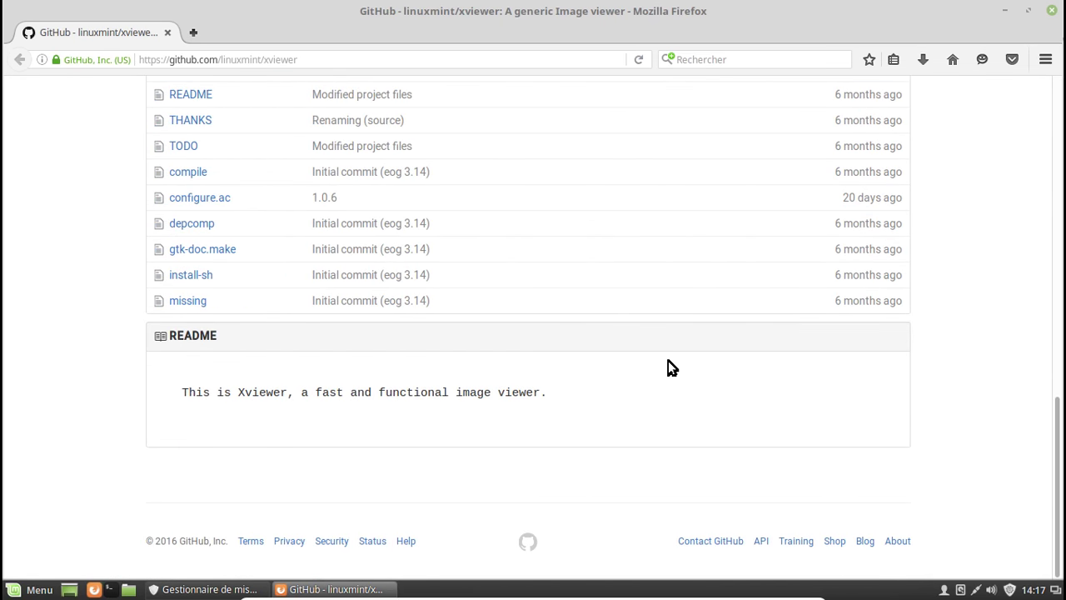
scroll(641, 341, up, 2)
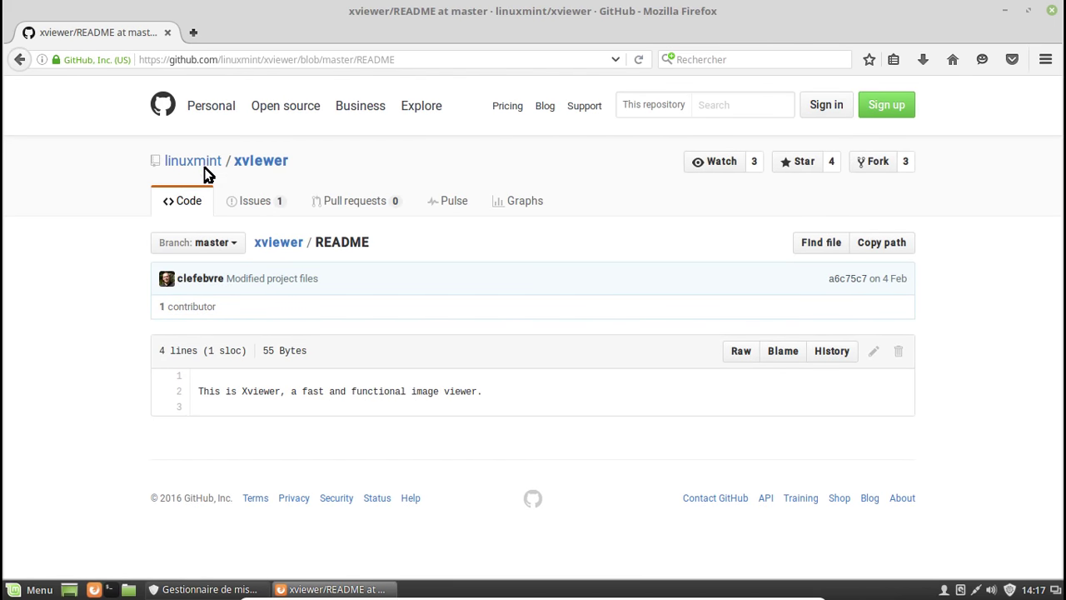
Return from the README to the xviewer repository and open the linuxmint organization's page
key(alt+Left)
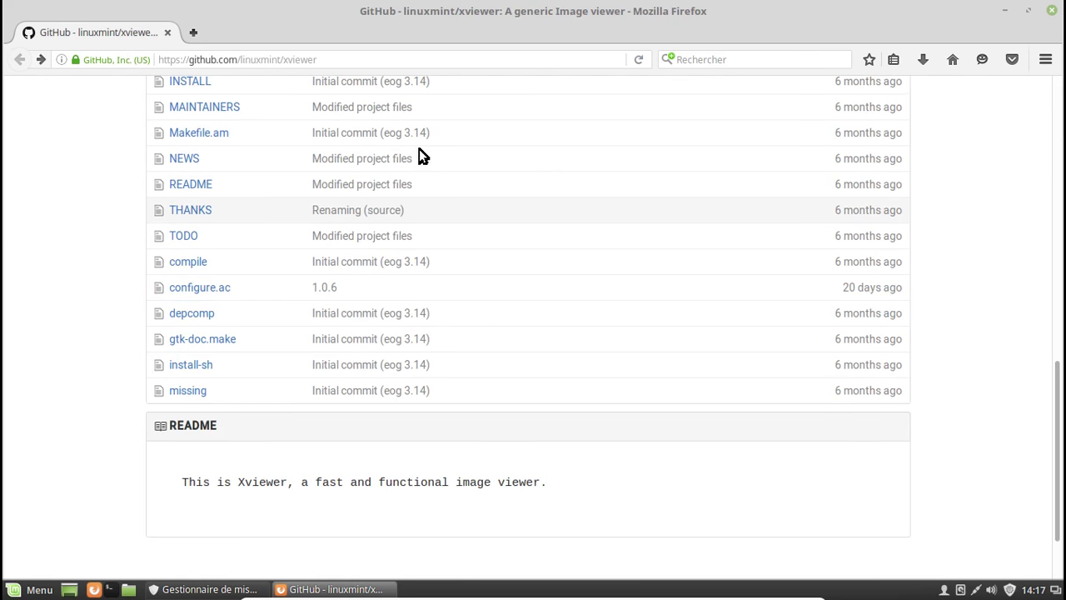
scroll(417, 144, up, 4)
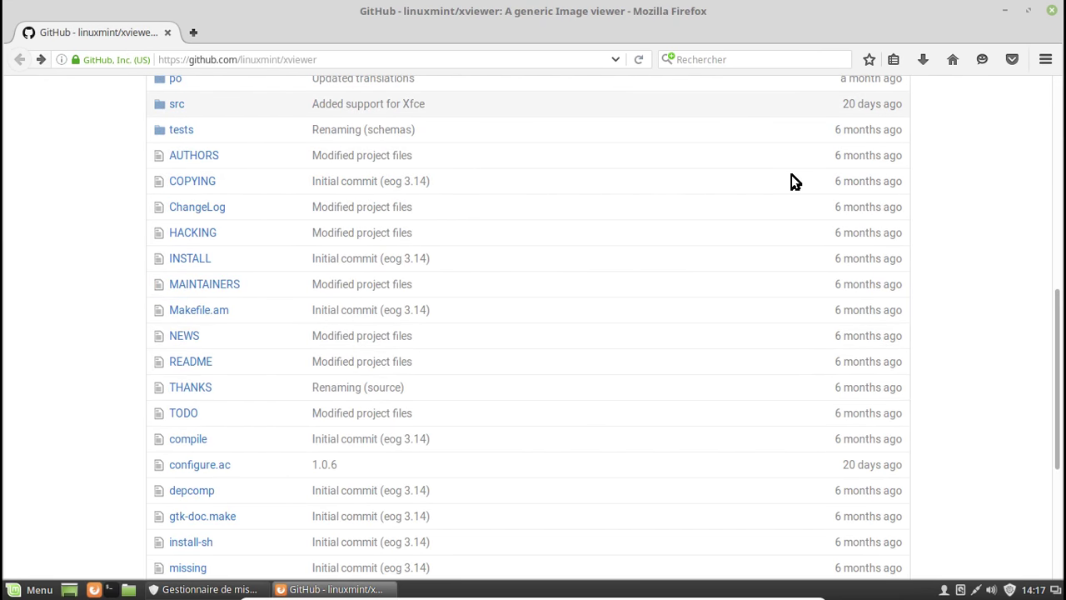
click(1055, 93)
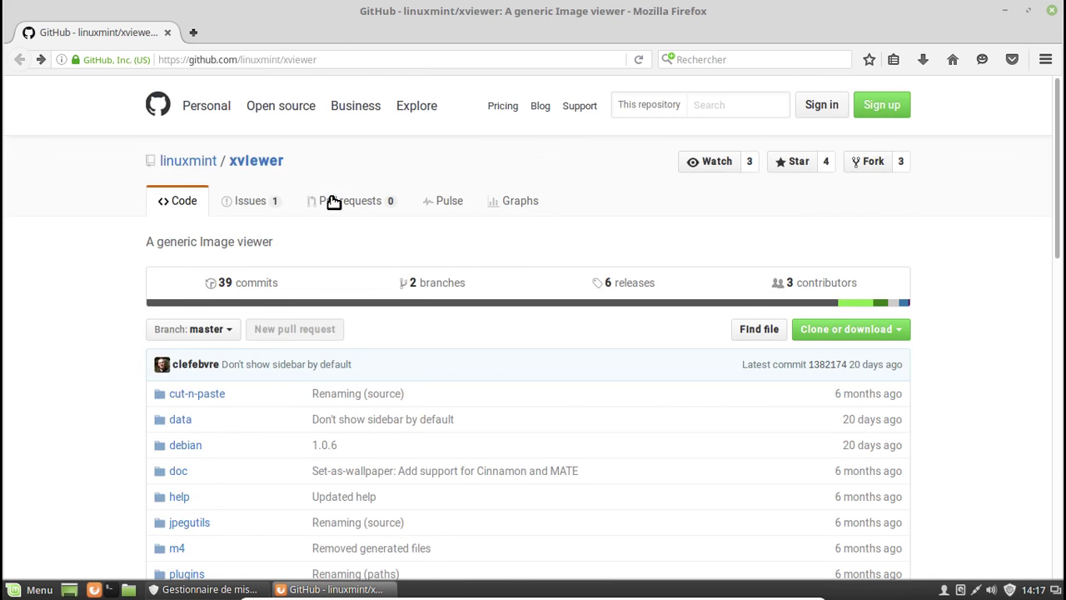
click(202, 167)
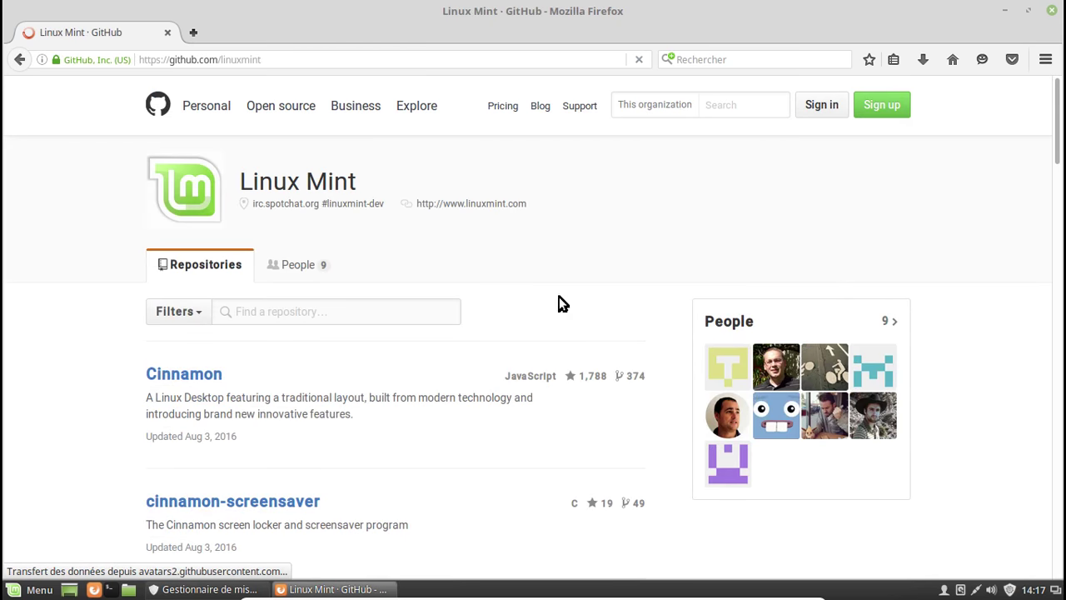
Find the xreader repository in the Linux Mint repository list and open it in a new tab
scroll(518, 291, down, 4)
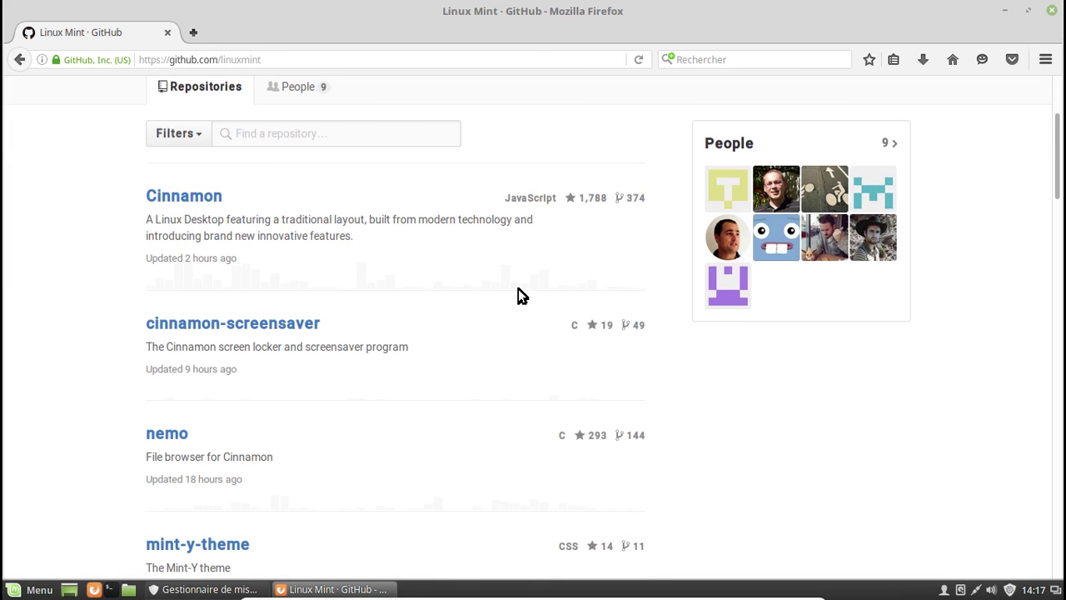
scroll(518, 290, down, 7)
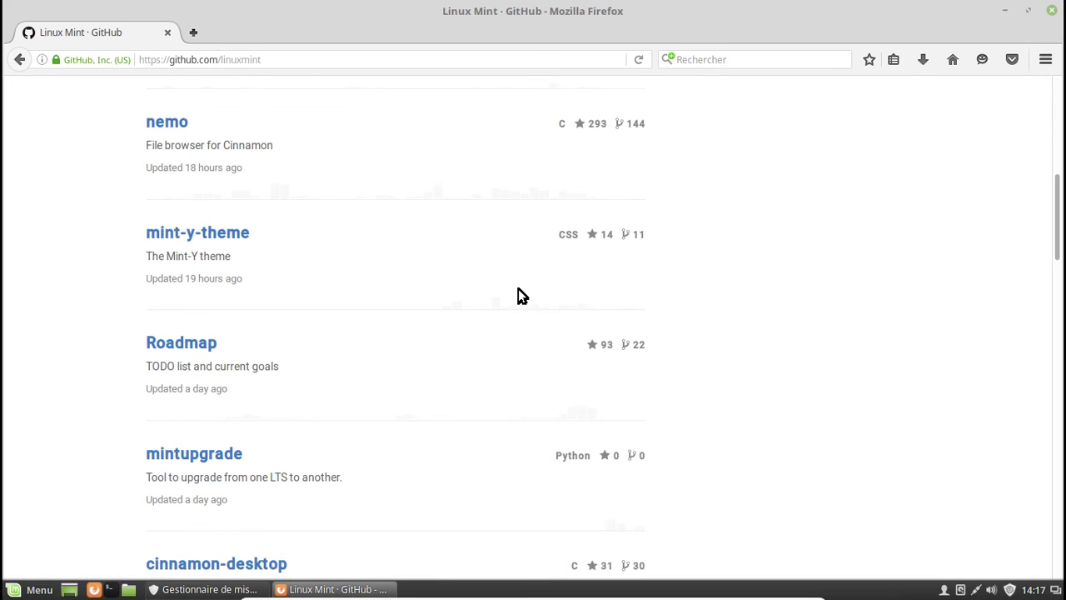
scroll(518, 291, down, 3)
scroll(516, 295, down, 3)
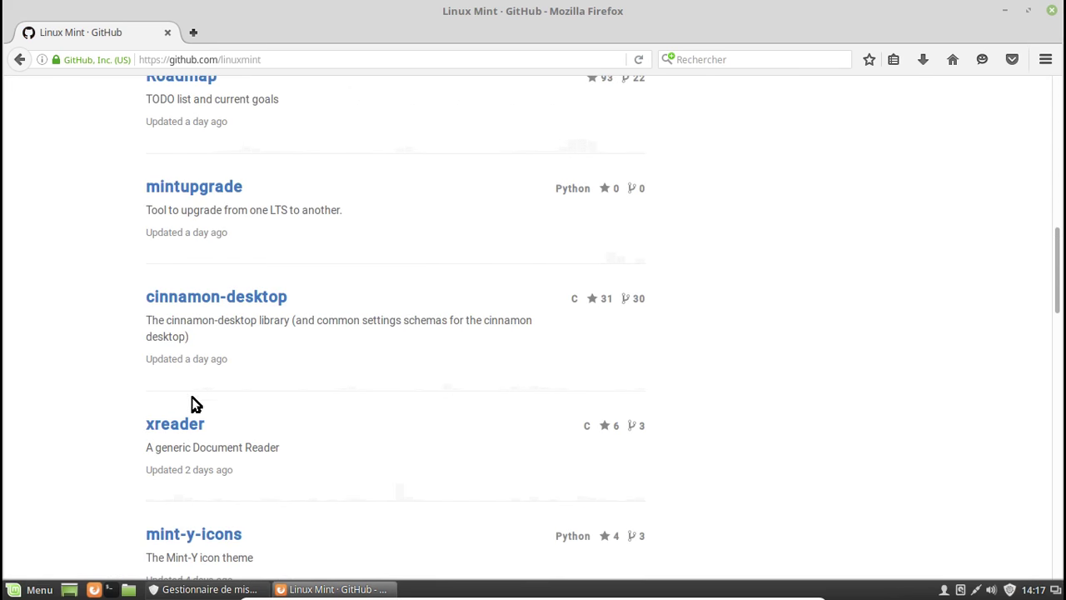
click(193, 424)
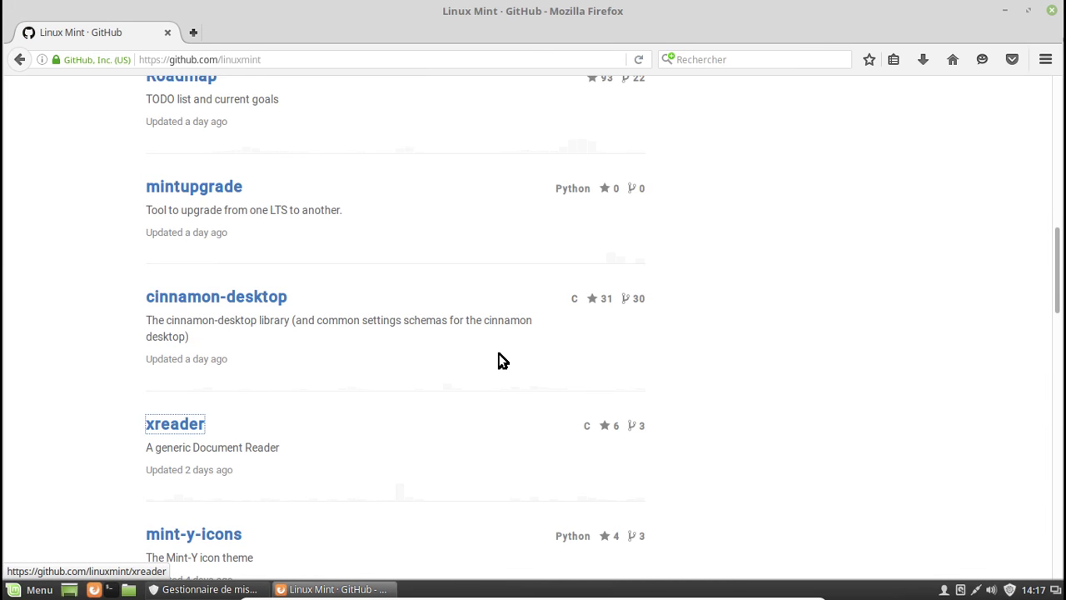
Find the xed repository further down the Linux Mint repository list and open it in a new tab
scroll(502, 360, down, 4)
scroll(503, 360, down, 4)
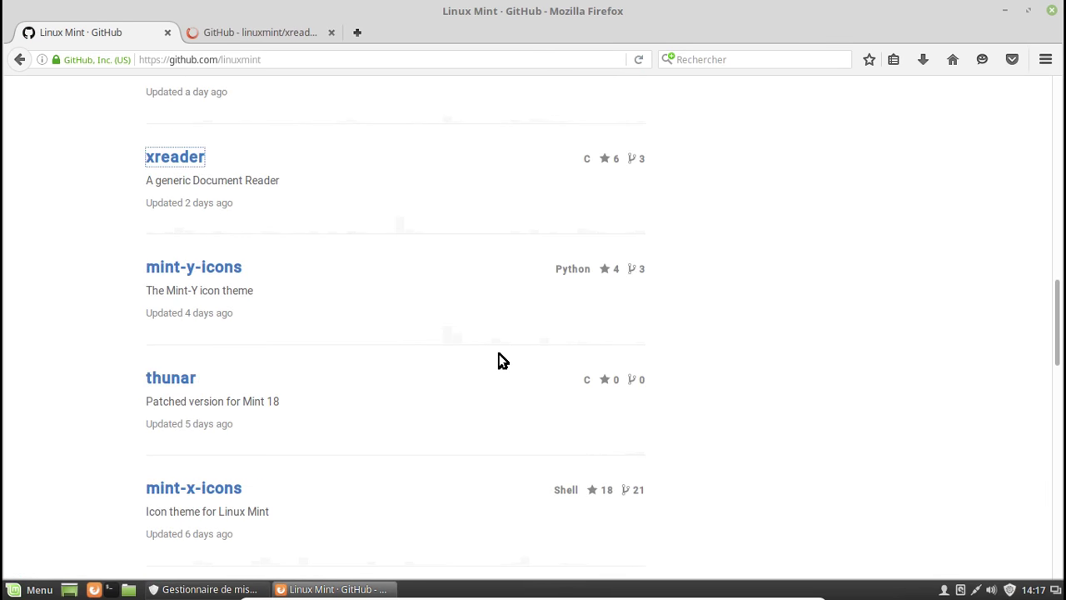
scroll(502, 360, down, 5)
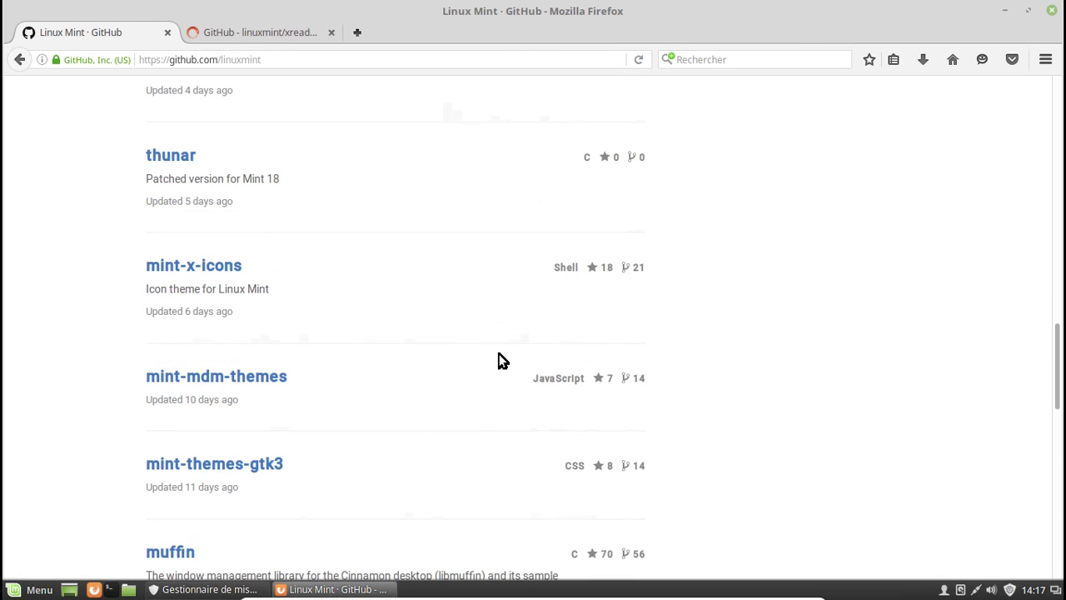
scroll(503, 360, down, 4)
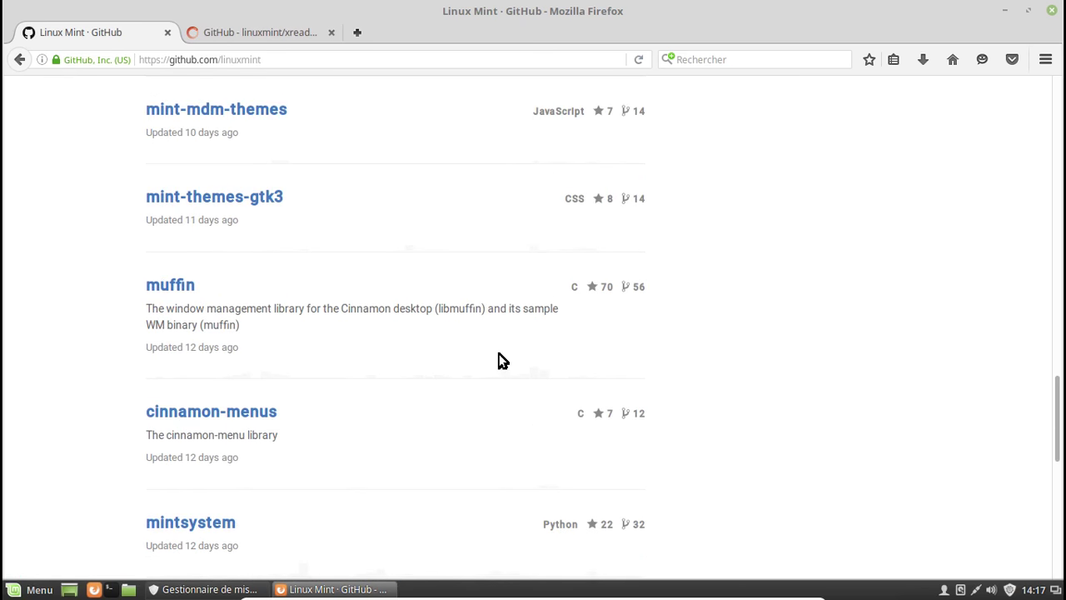
scroll(502, 359, down, 2)
scroll(502, 360, down, 2)
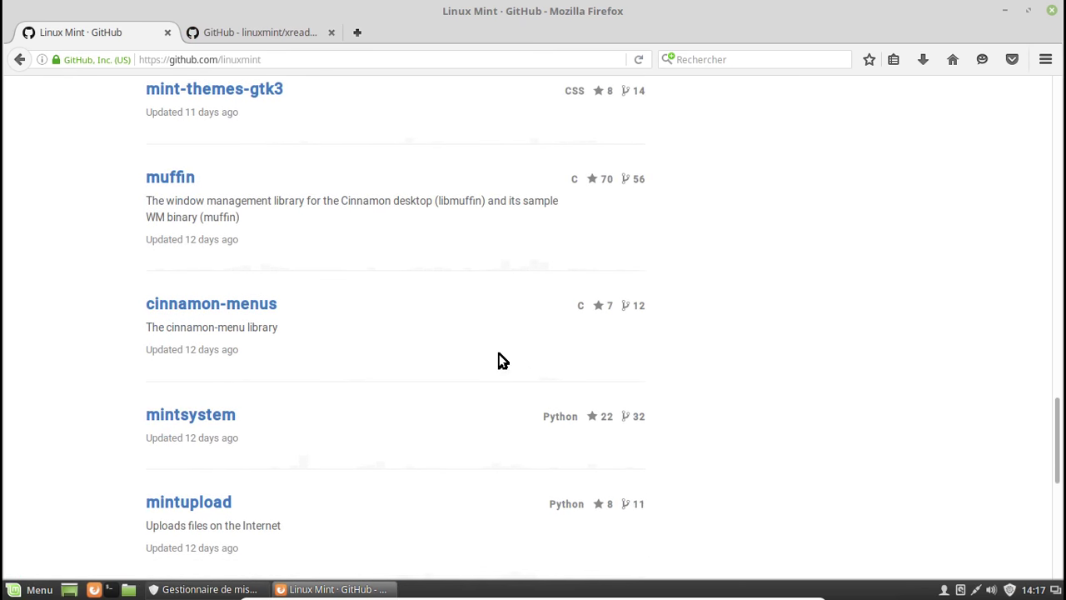
scroll(502, 360, down, 2)
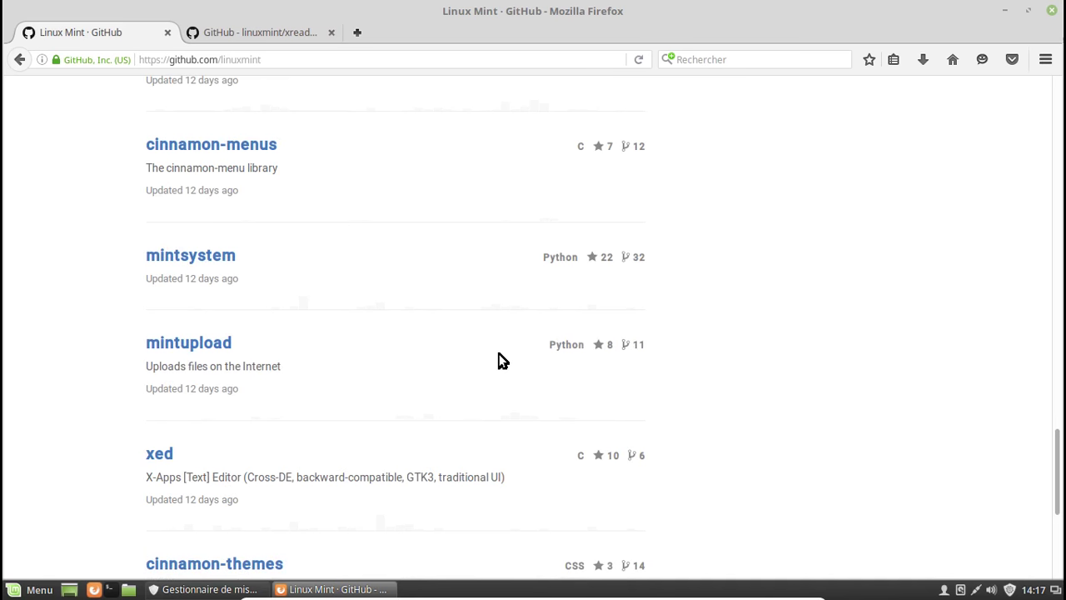
middle_click(159, 453)
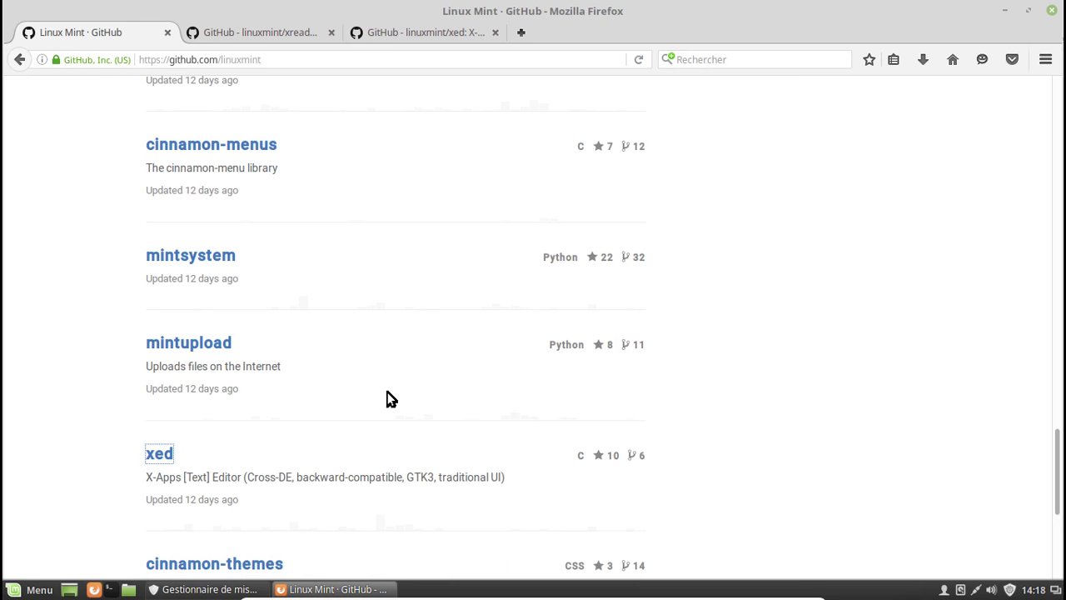
Switch to the xreader repository and look through its file list and README
click(294, 31)
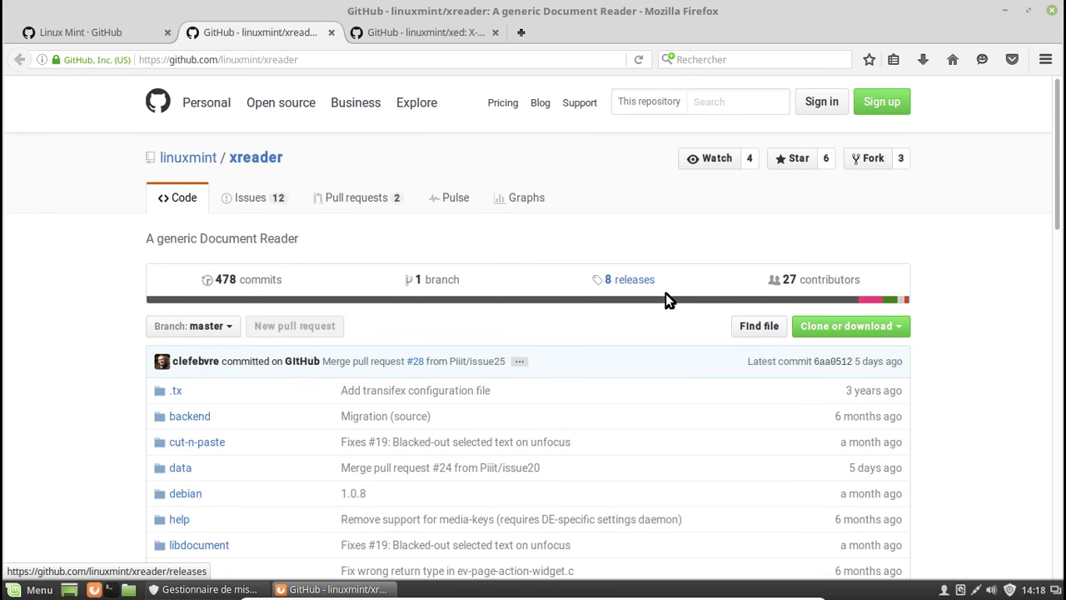
scroll(665, 293, down, 4)
scroll(665, 294, down, 5)
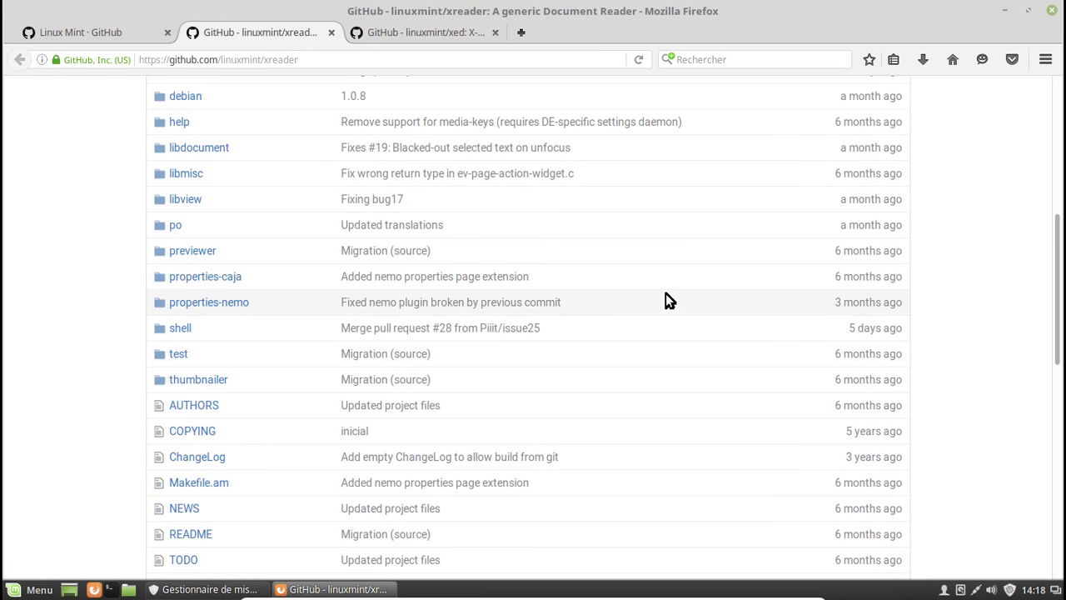
scroll(666, 293, down, 3)
scroll(665, 294, down, 3)
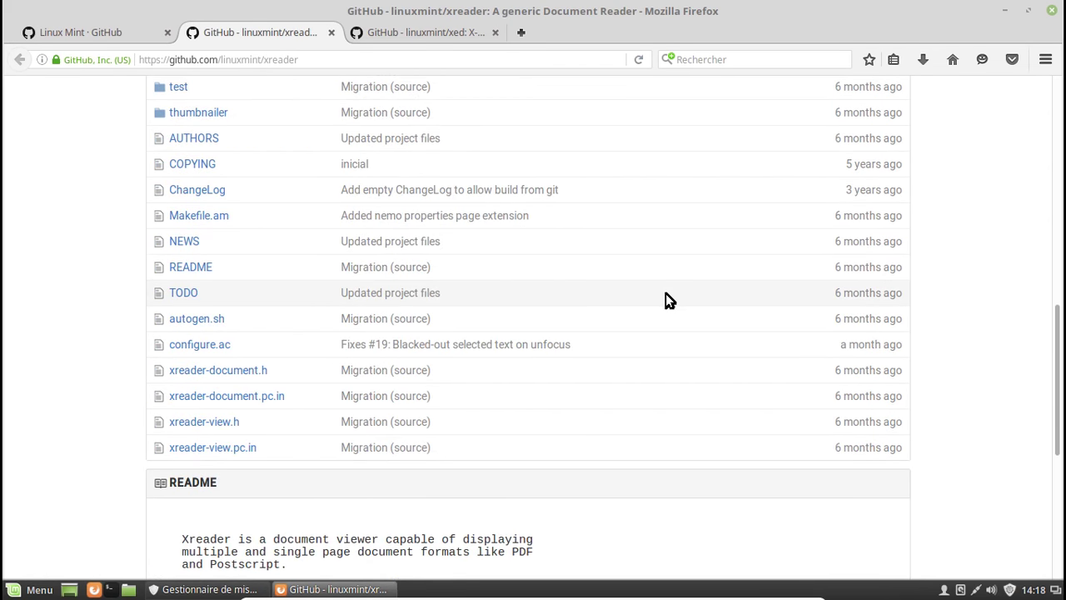
scroll(616, 291, up, 3)
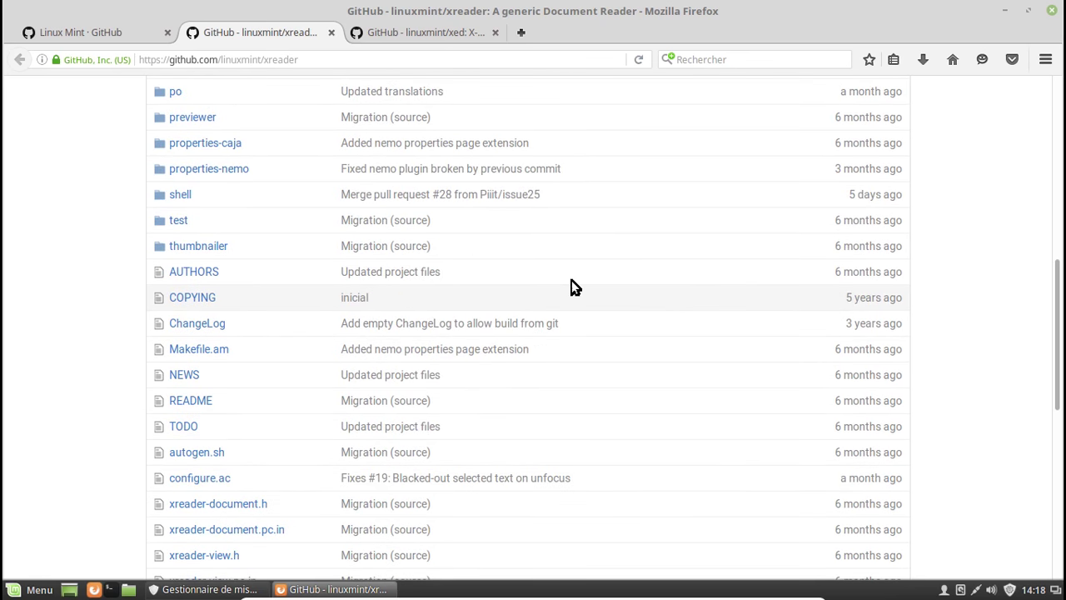
View the commit "Add empty ChangeLog to allow build from git", return to the xreader repository and review its folders and commit dates
click(478, 331)
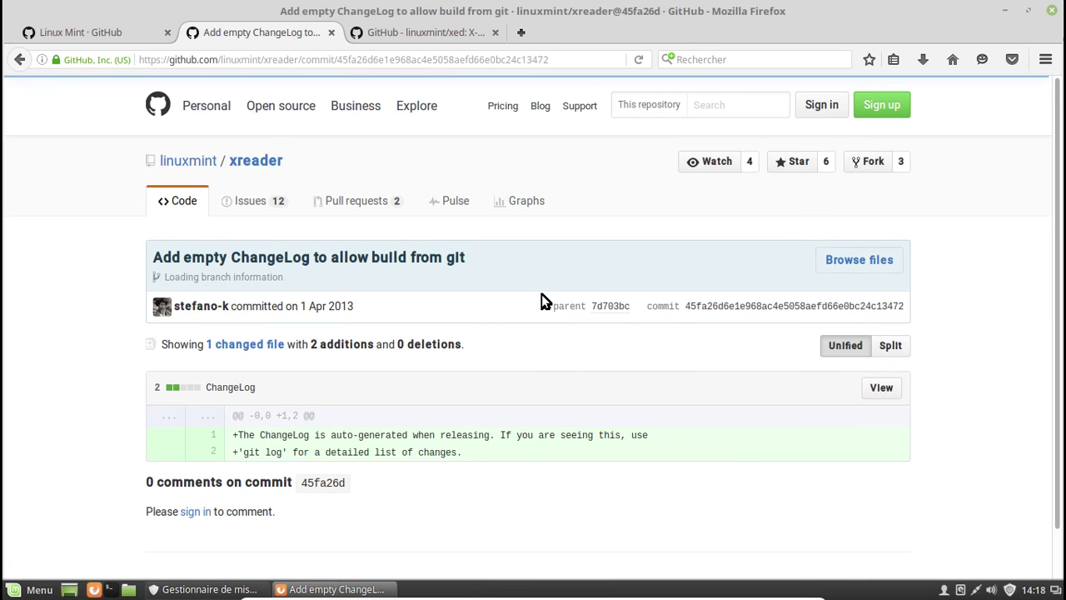
click(20, 60)
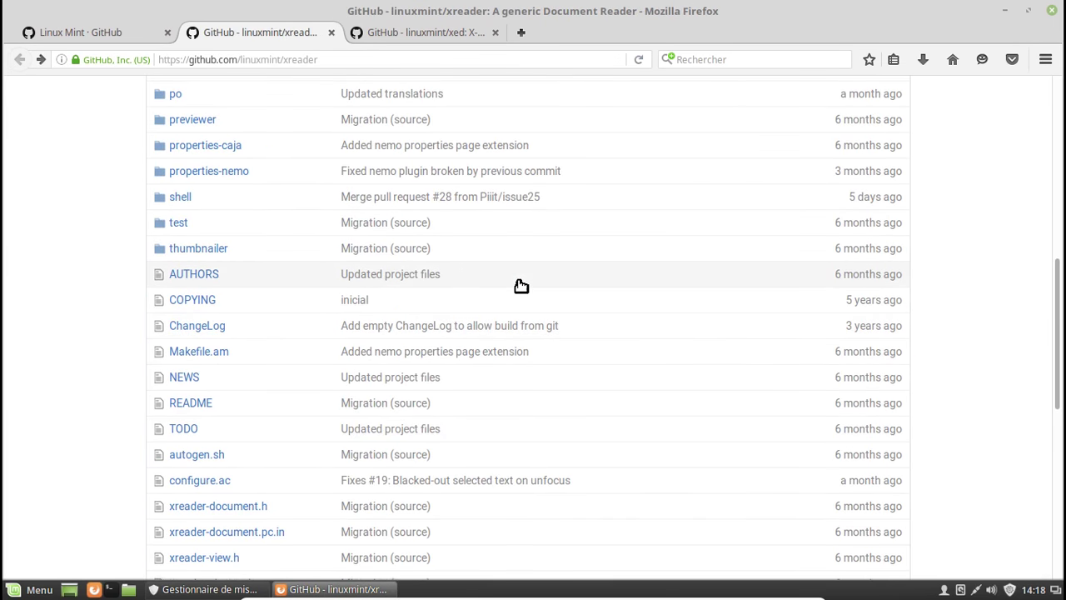
scroll(518, 282, up, 3)
scroll(521, 286, up, 2)
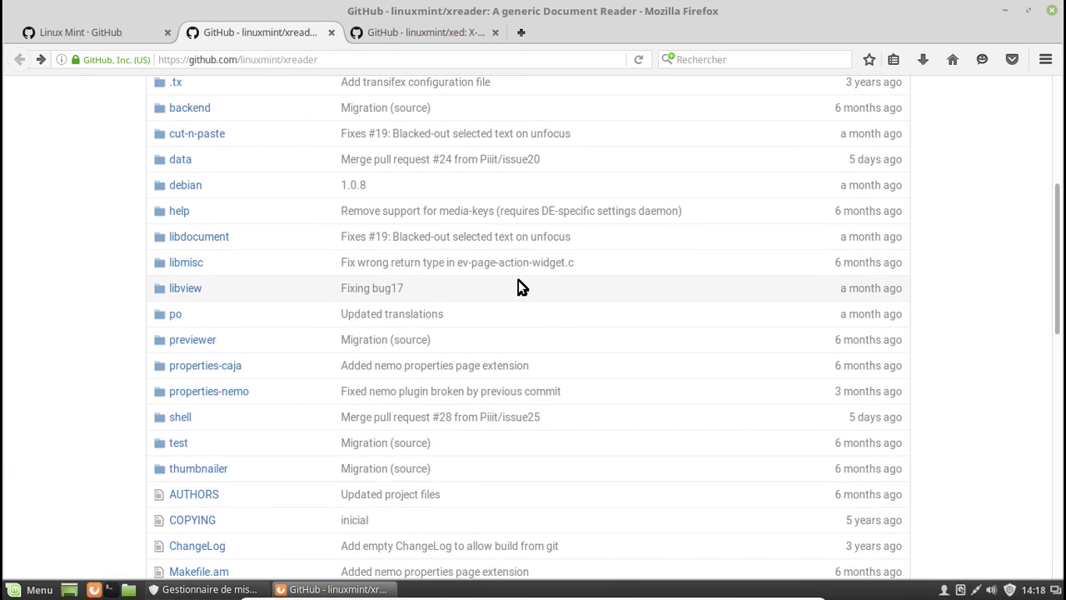
scroll(521, 285, up, 2)
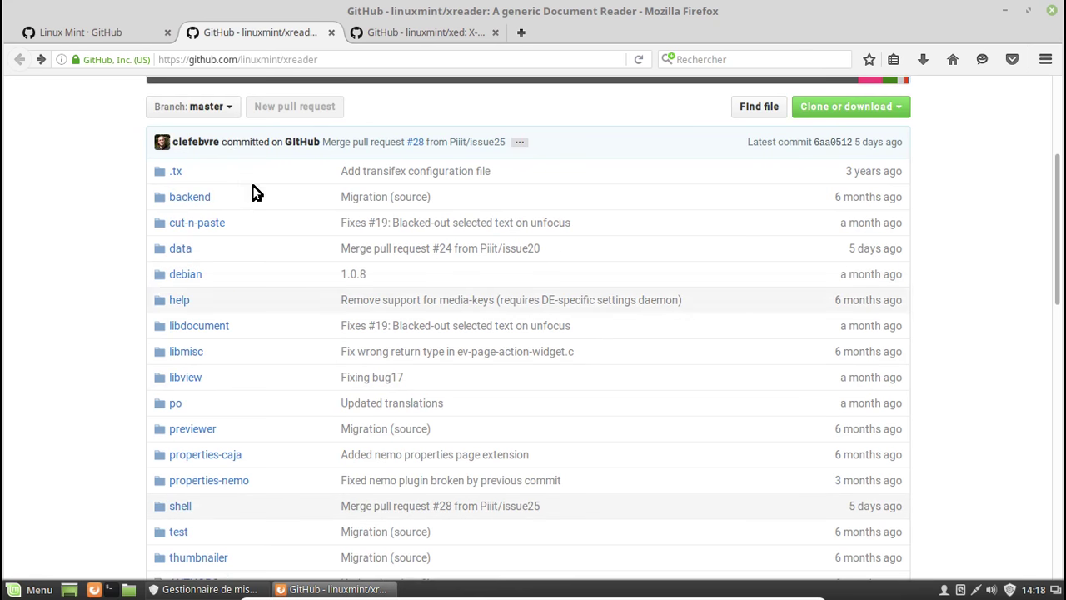
scroll(255, 192, down, 2)
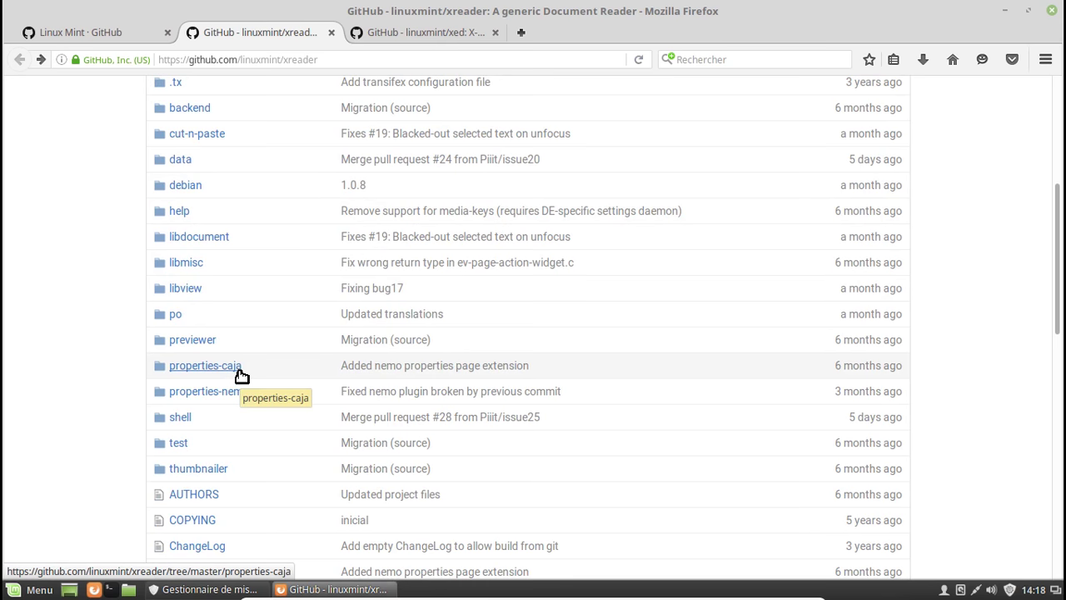
scroll(379, 242, down, 4)
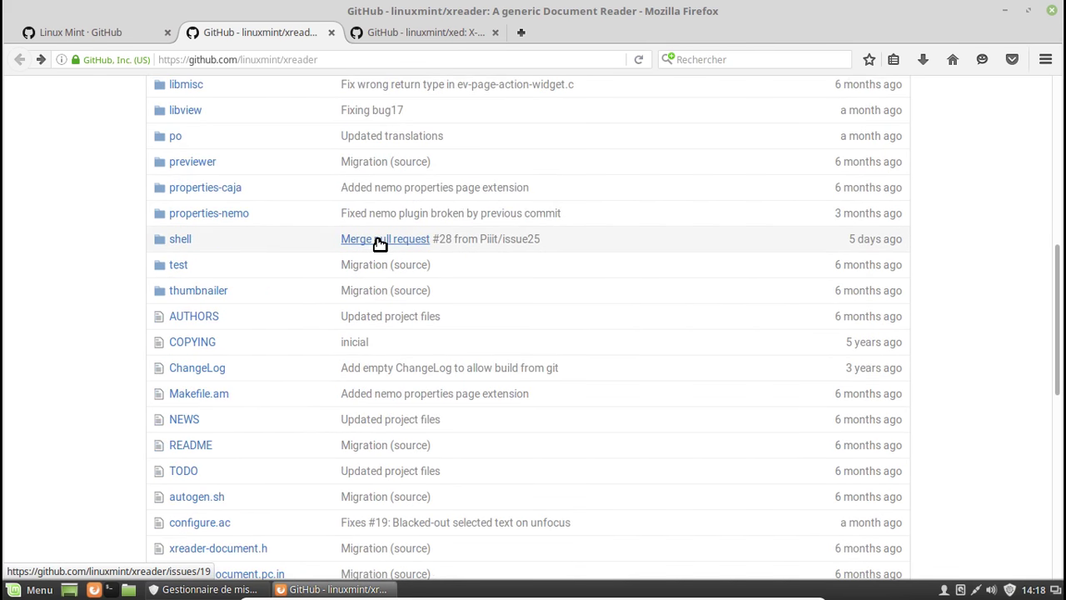
scroll(379, 243, down, 2)
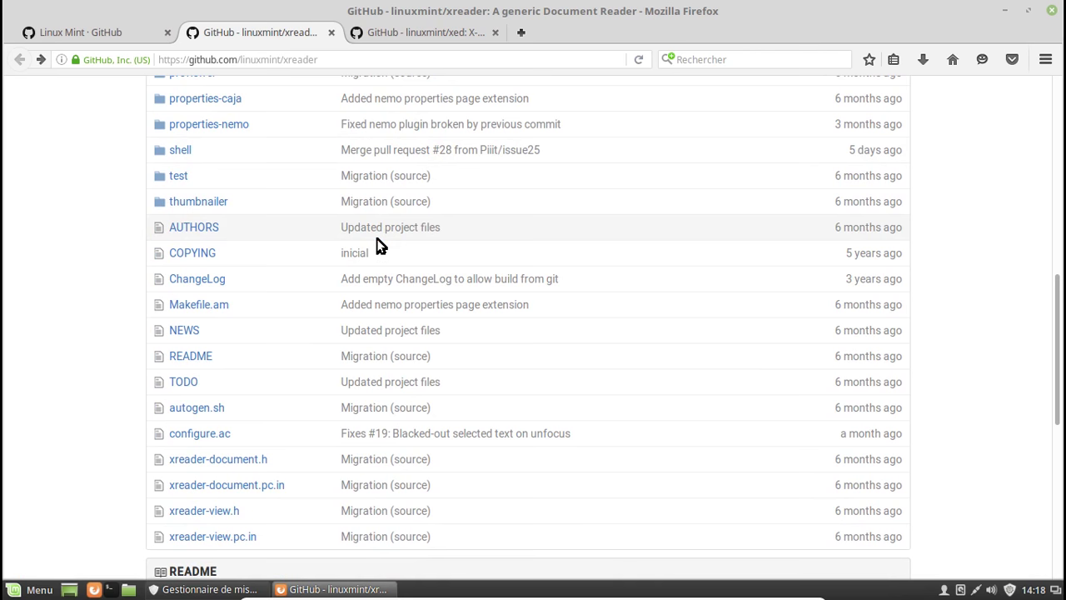
Close the xreader page and look through the xed repository's file list and commit messages
middle_click(278, 32)
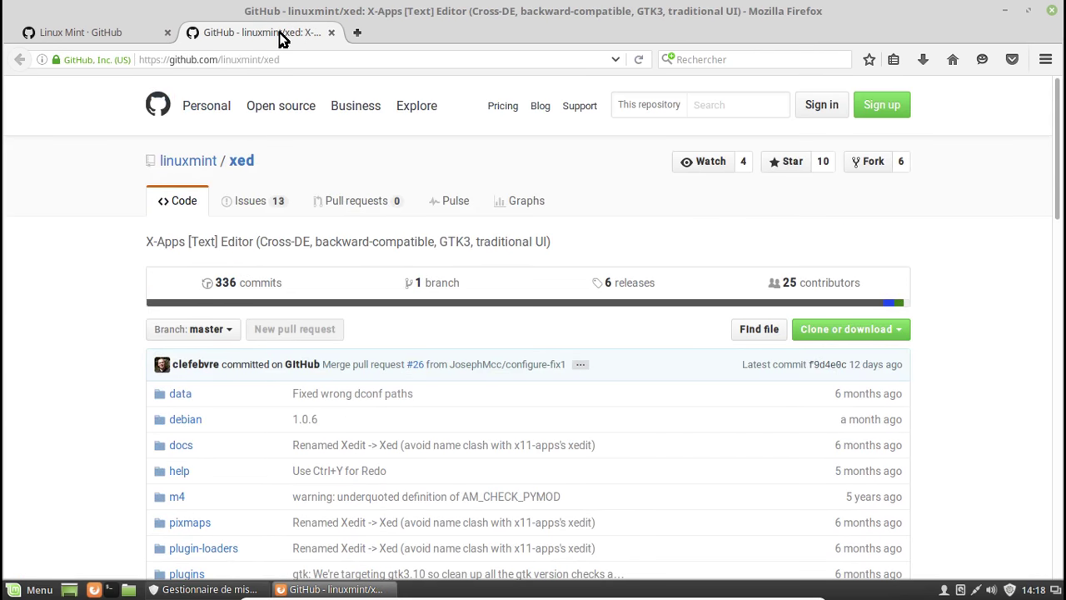
scroll(457, 175, down, 3)
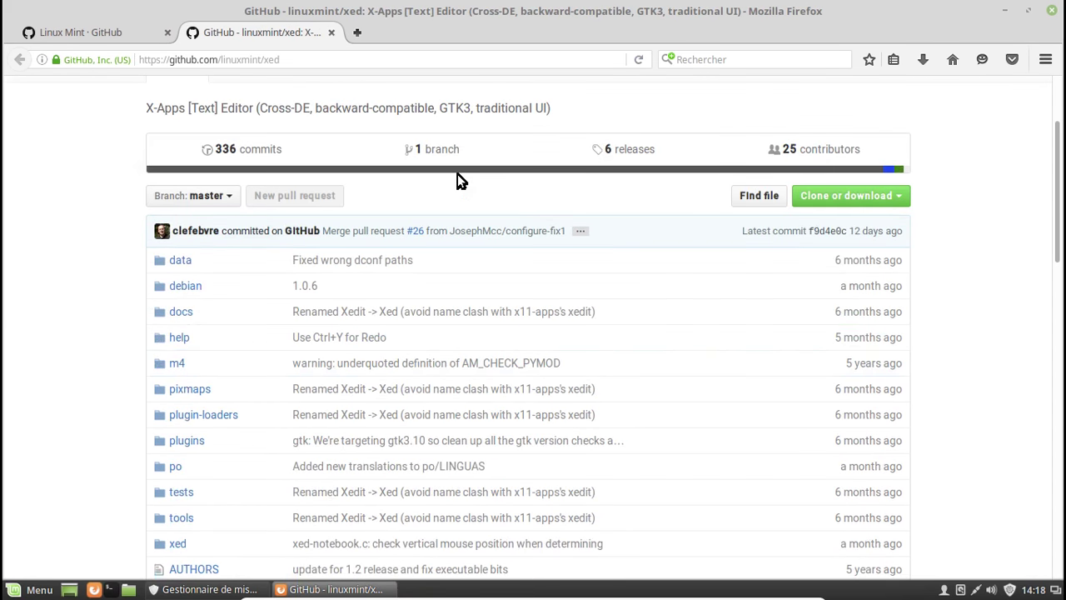
scroll(457, 175, down, 3)
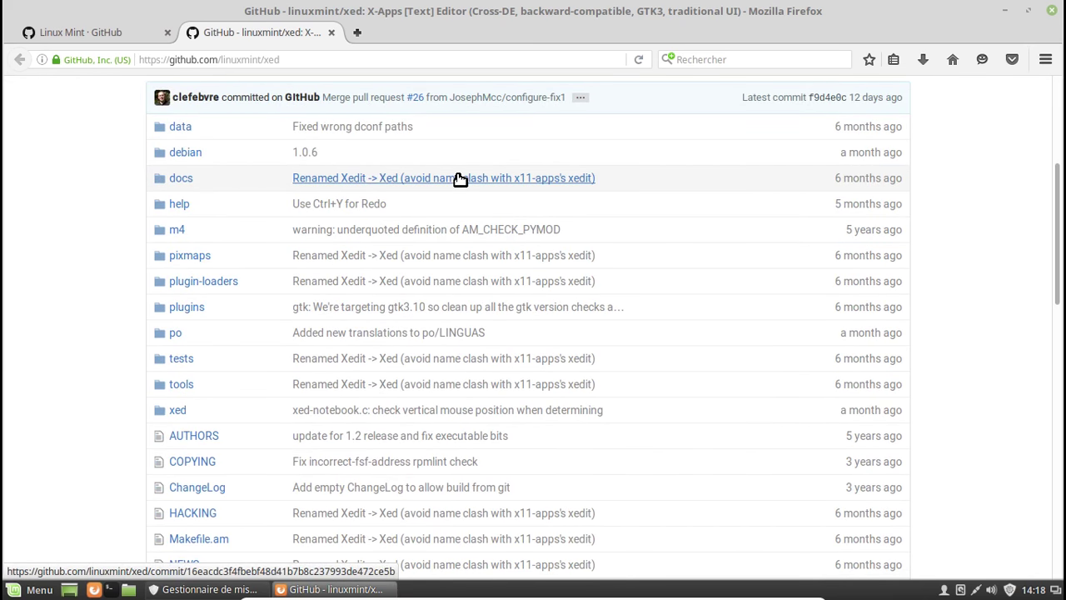
scroll(460, 180, down, 2)
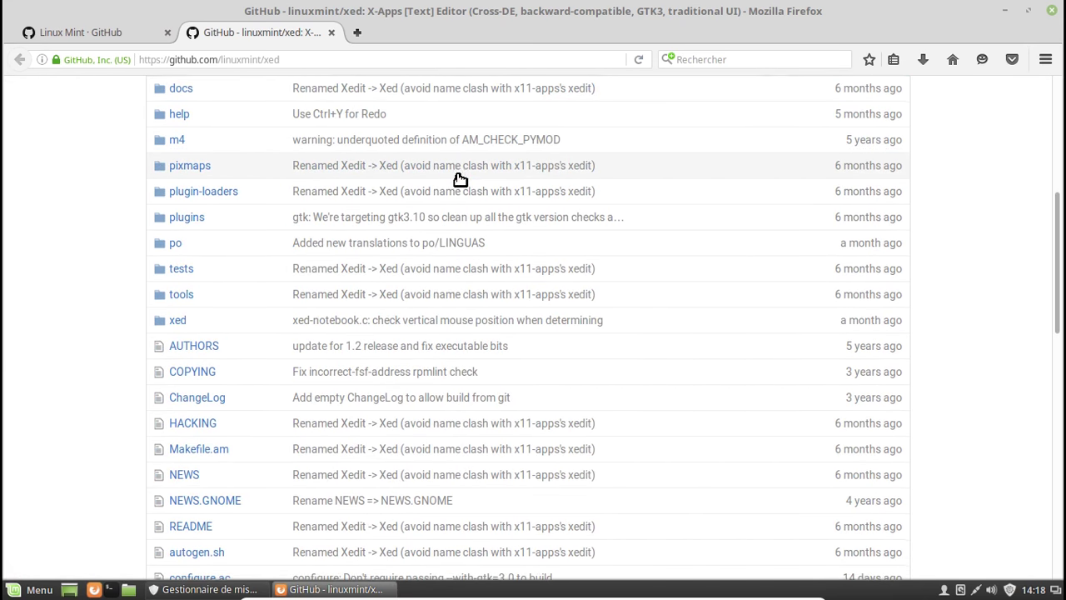
scroll(460, 180, down, 2)
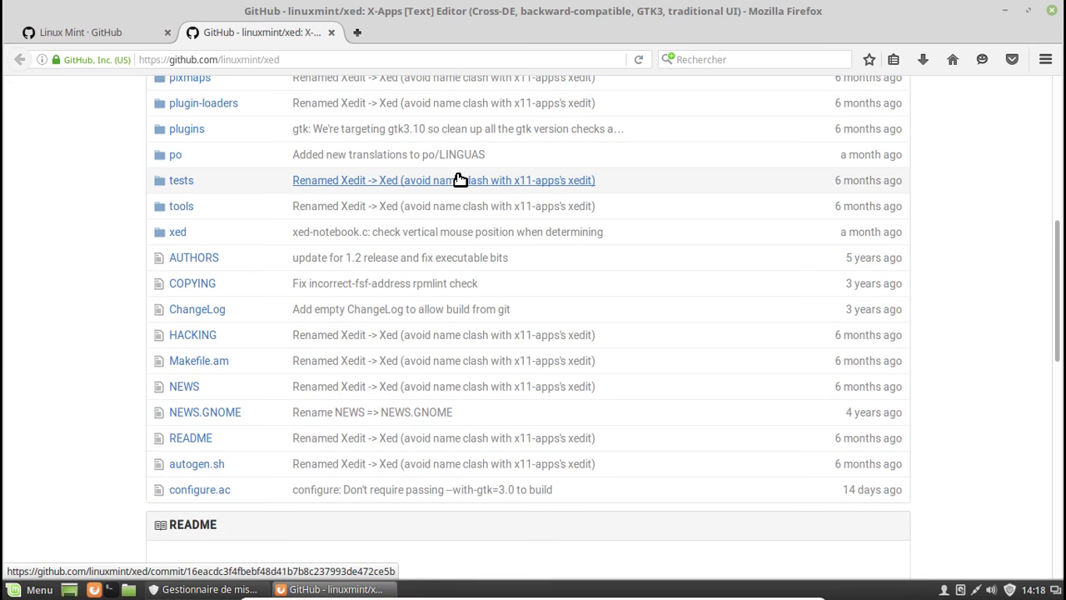
scroll(460, 180, up, 3)
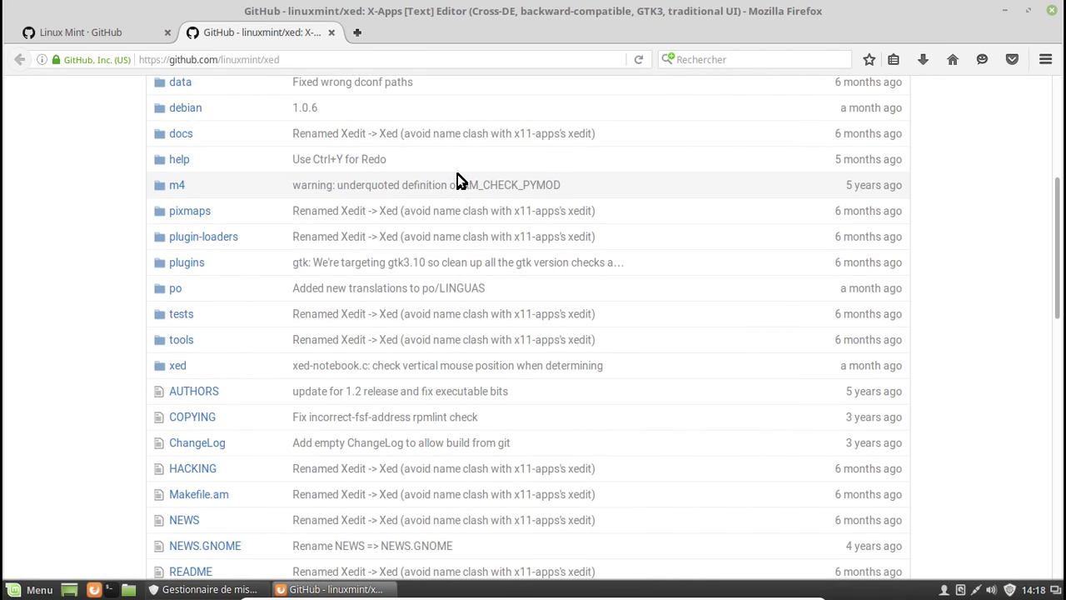
scroll(460, 180, up, 1)
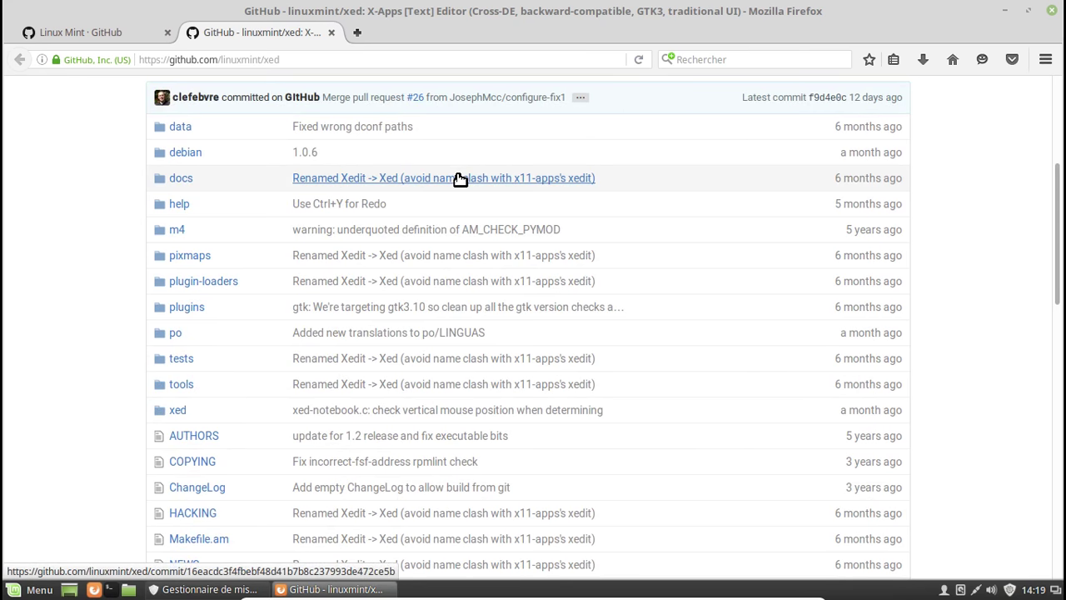
scroll(459, 176, down, 2)
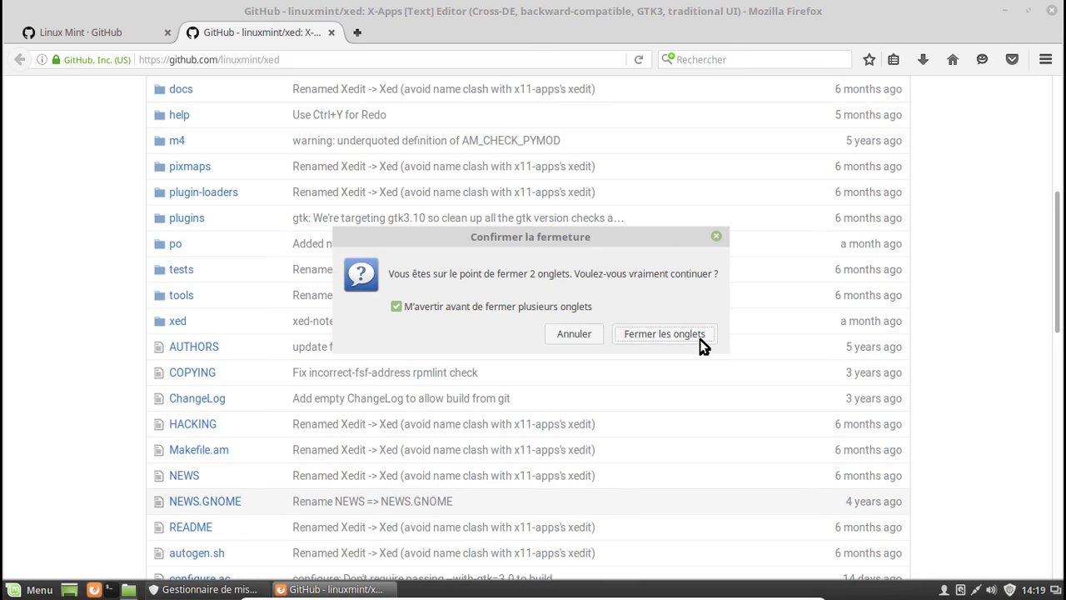
Close Firefox with both of its tabs and open a Terminal window
key(Return)
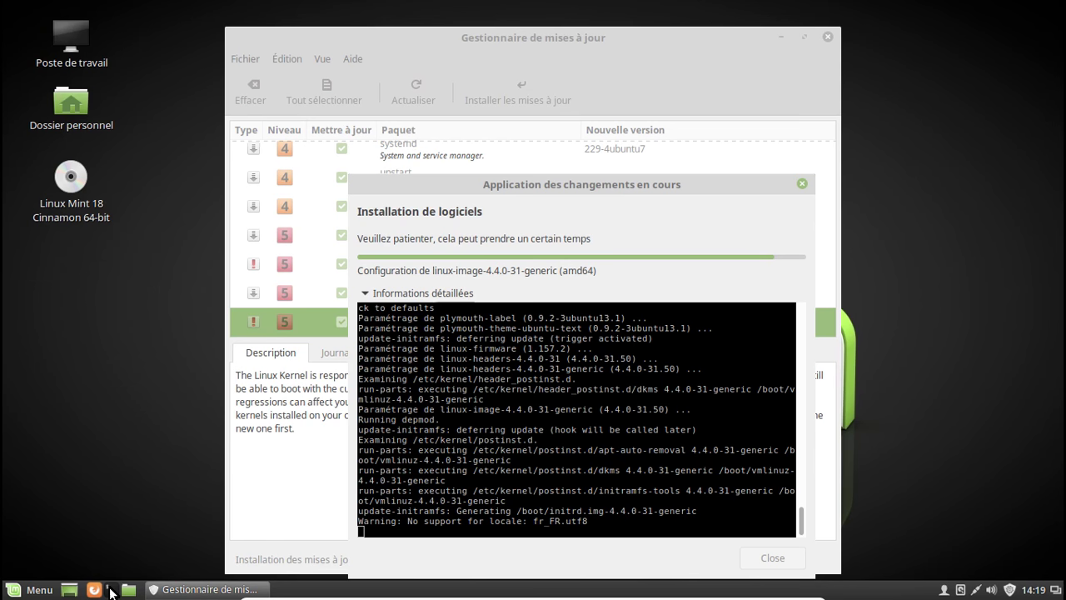
click(110, 589)
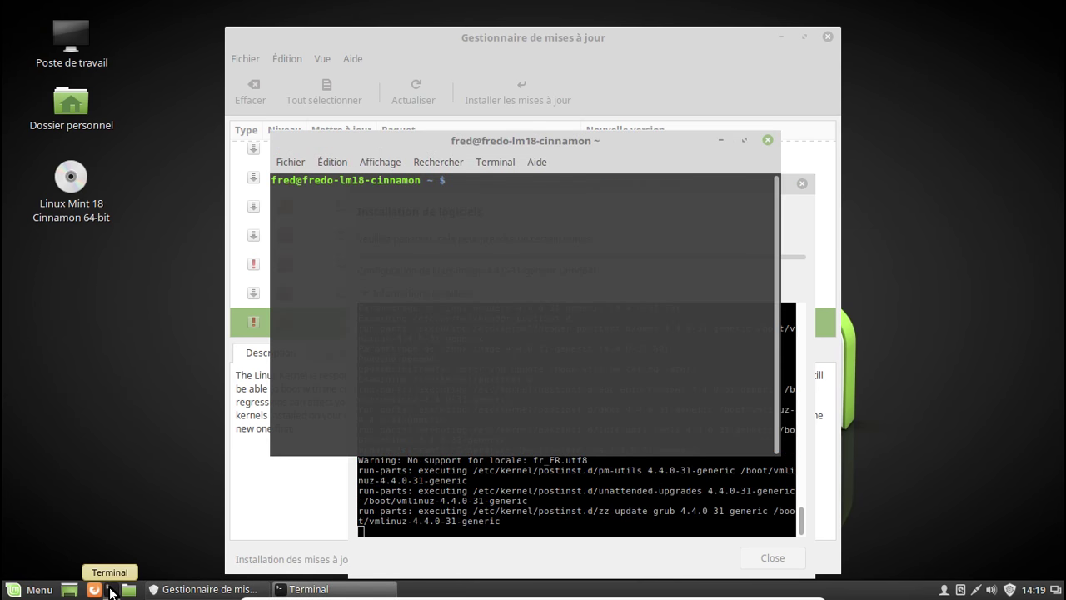
View the Terminal's About information, close it and close the Terminal window
click(534, 161)
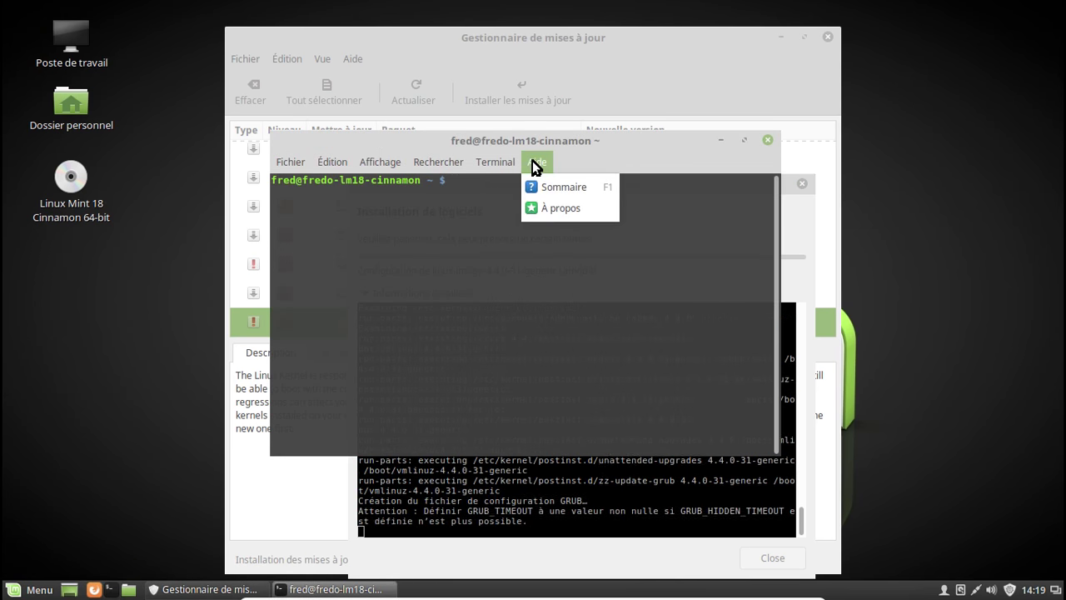
click(552, 208)
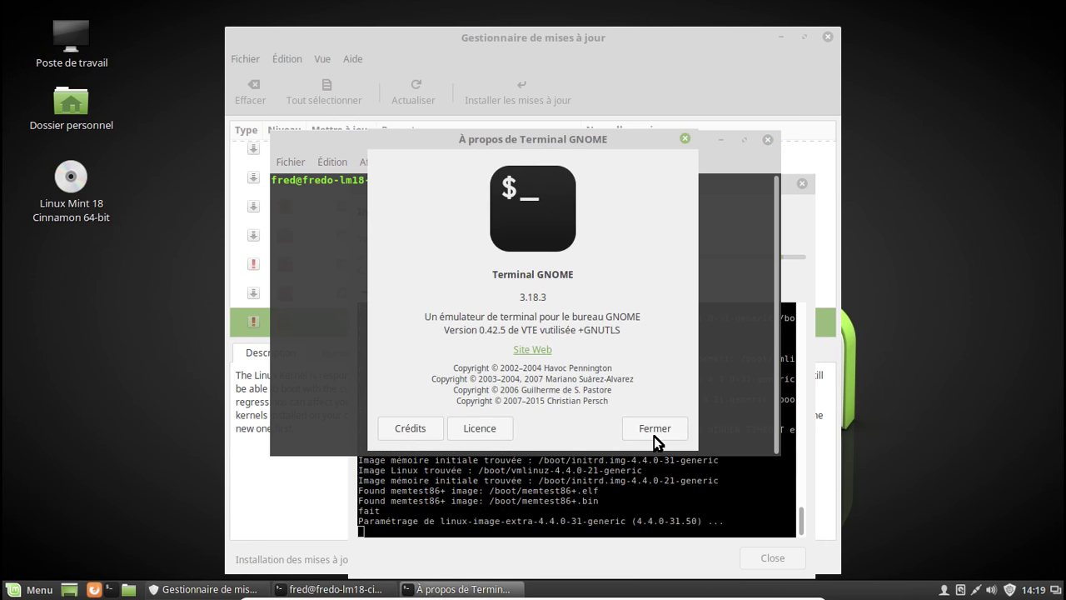
click(654, 428)
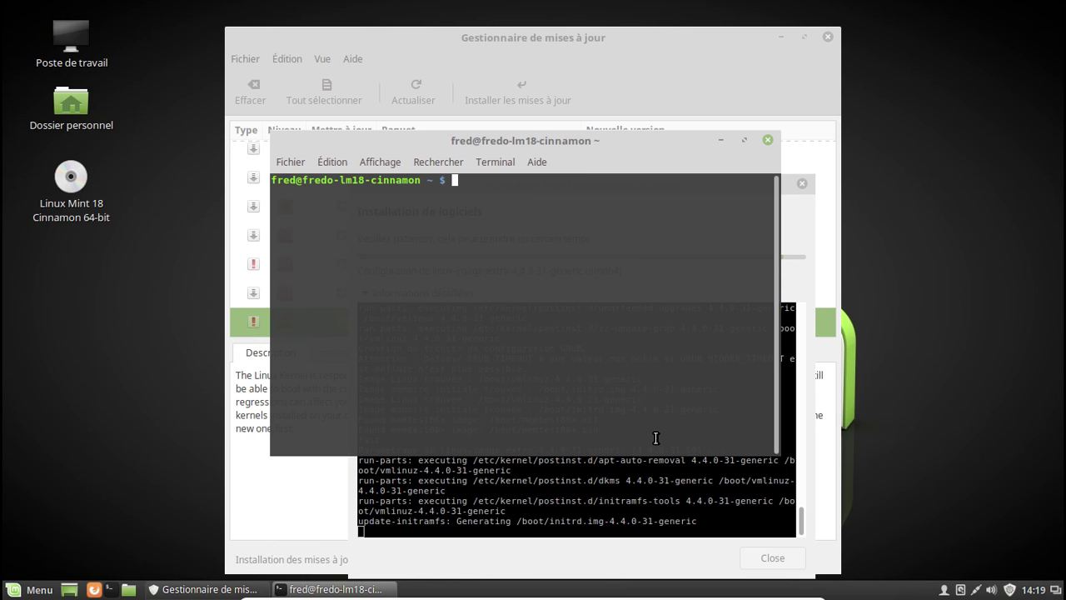
click(768, 140)
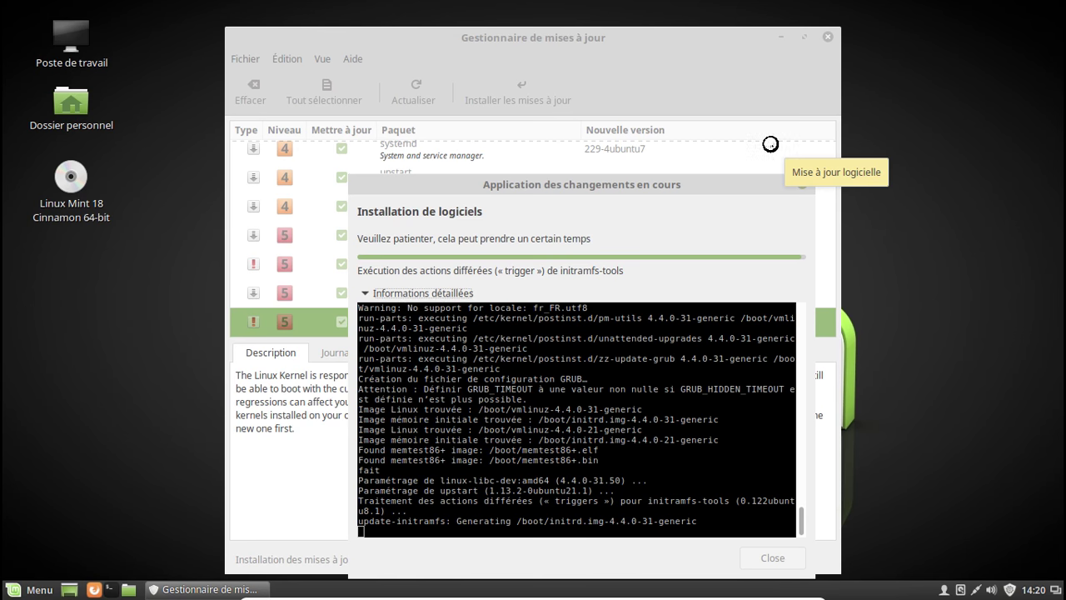
Launch the Banshee media player, check the update installation's progress and return to the Banshee window
click(37, 589)
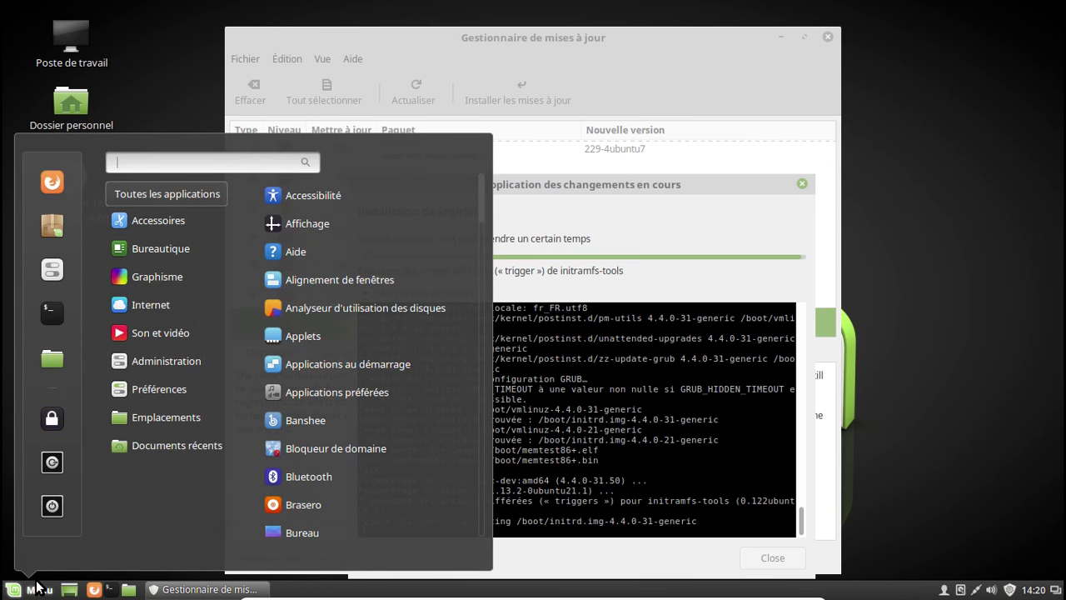
mouse_move(197, 327)
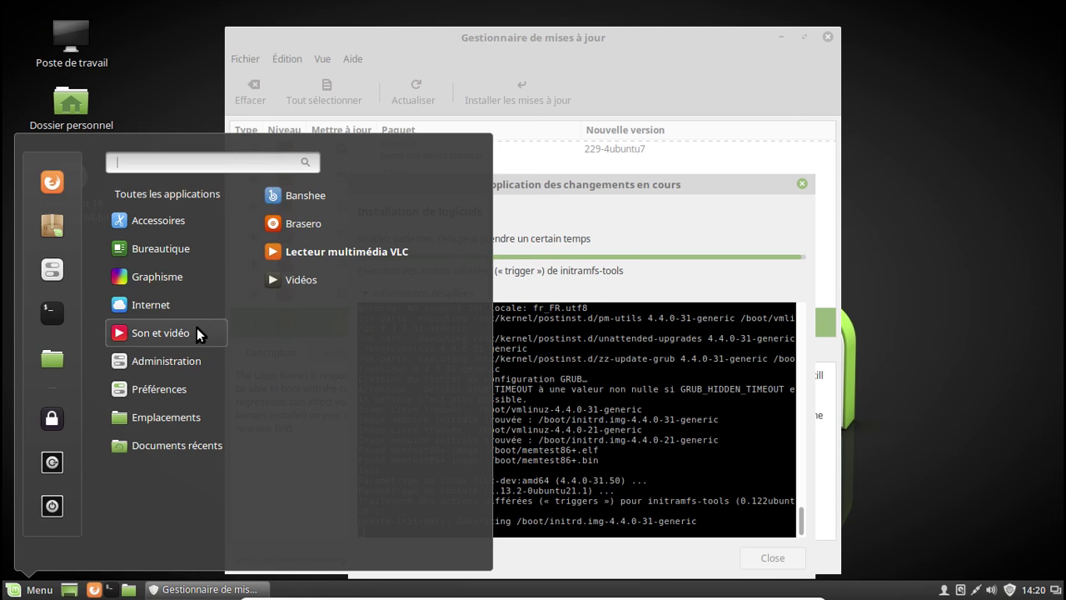
click(308, 199)
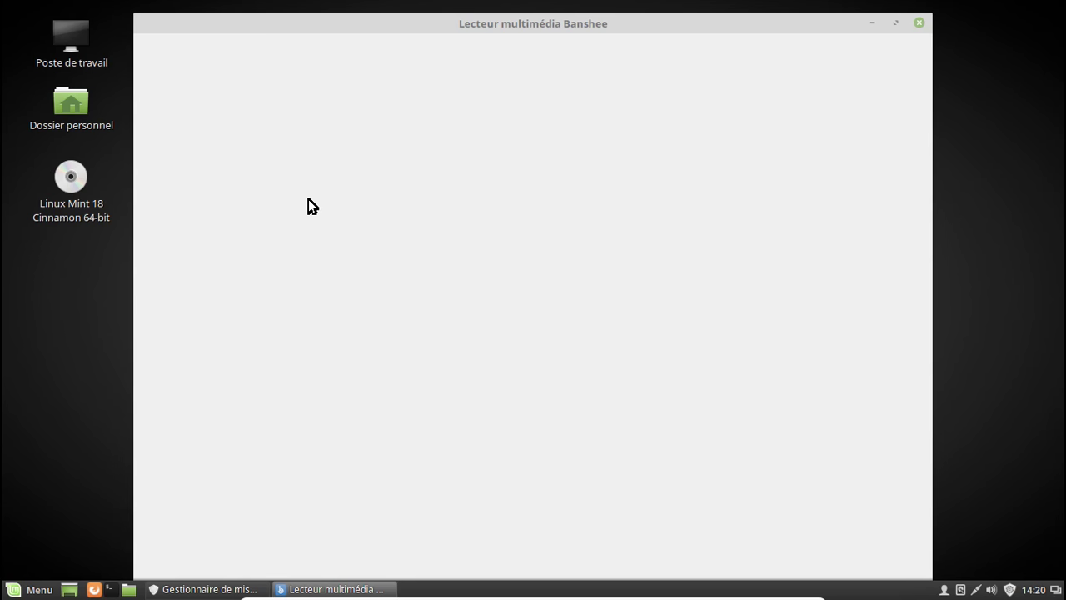
click(197, 590)
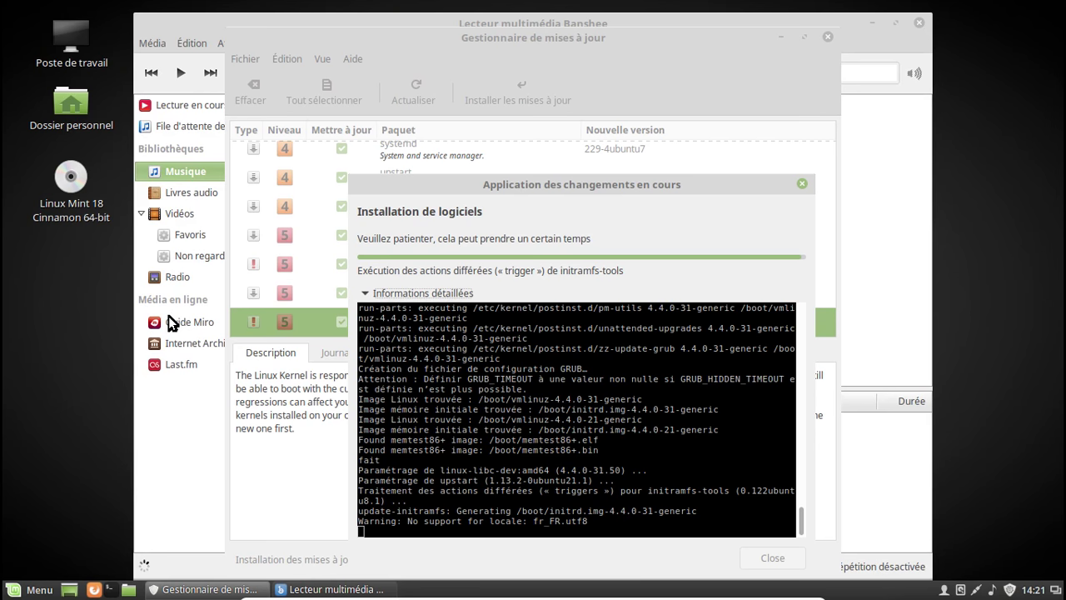
click(190, 429)
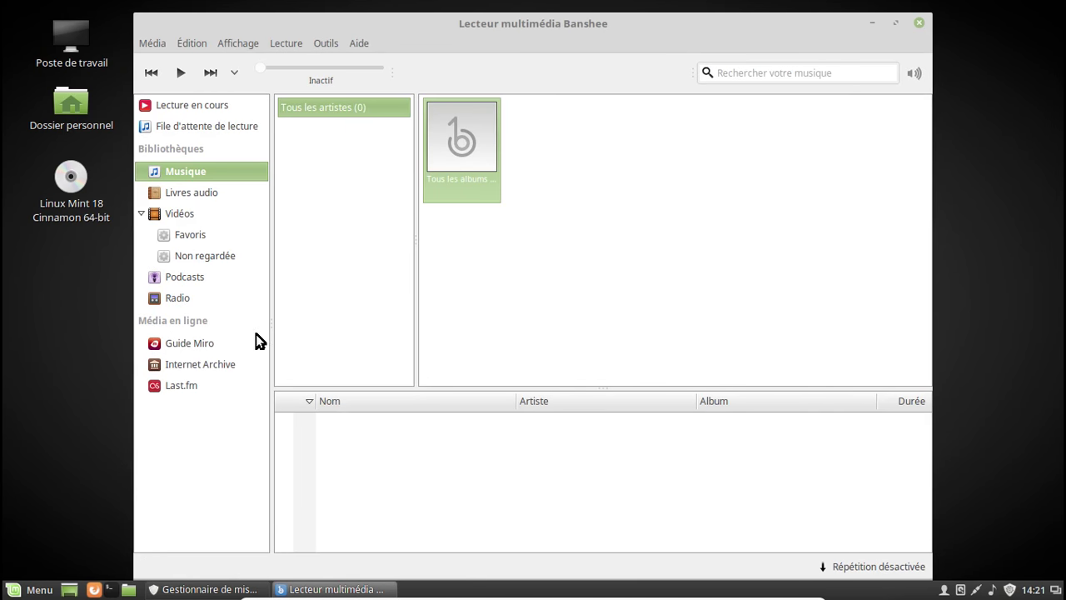
View Banshee's About information, follow its website link and look through the features and blog news on the home page
click(367, 43)
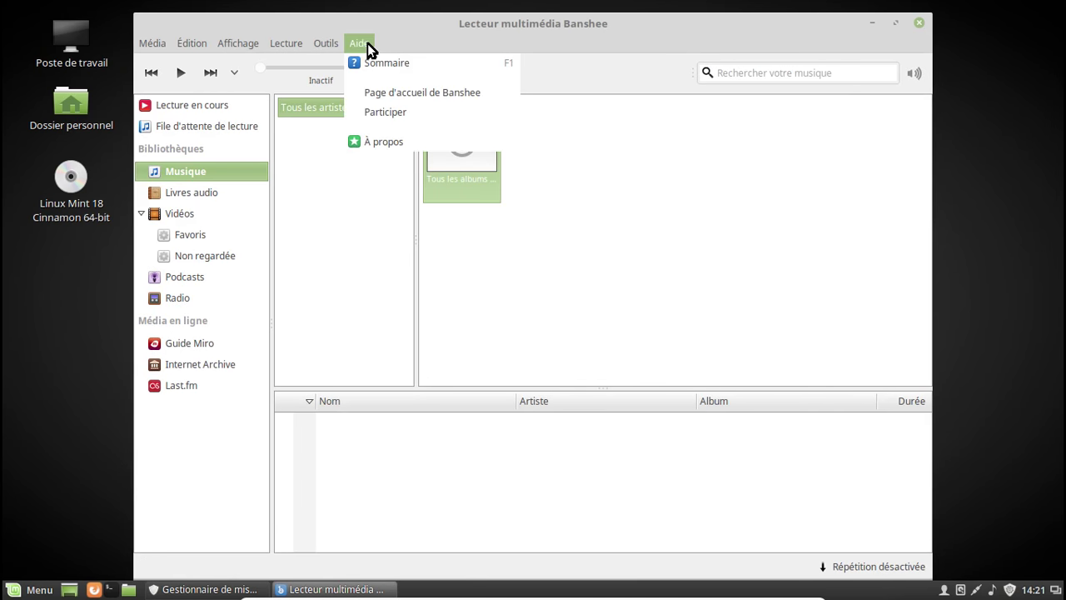
click(399, 143)
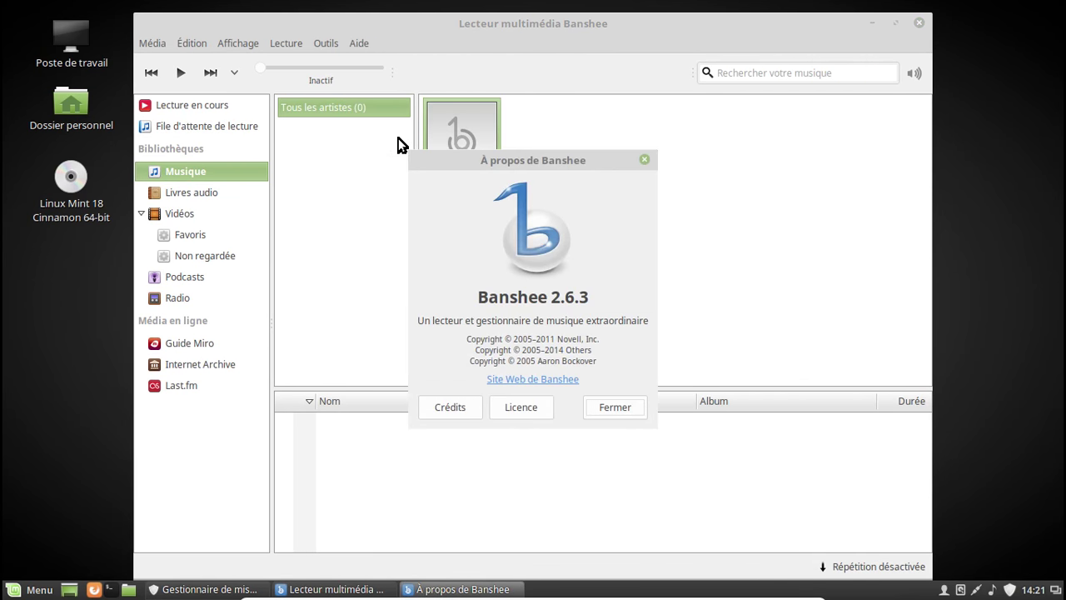
click(528, 381)
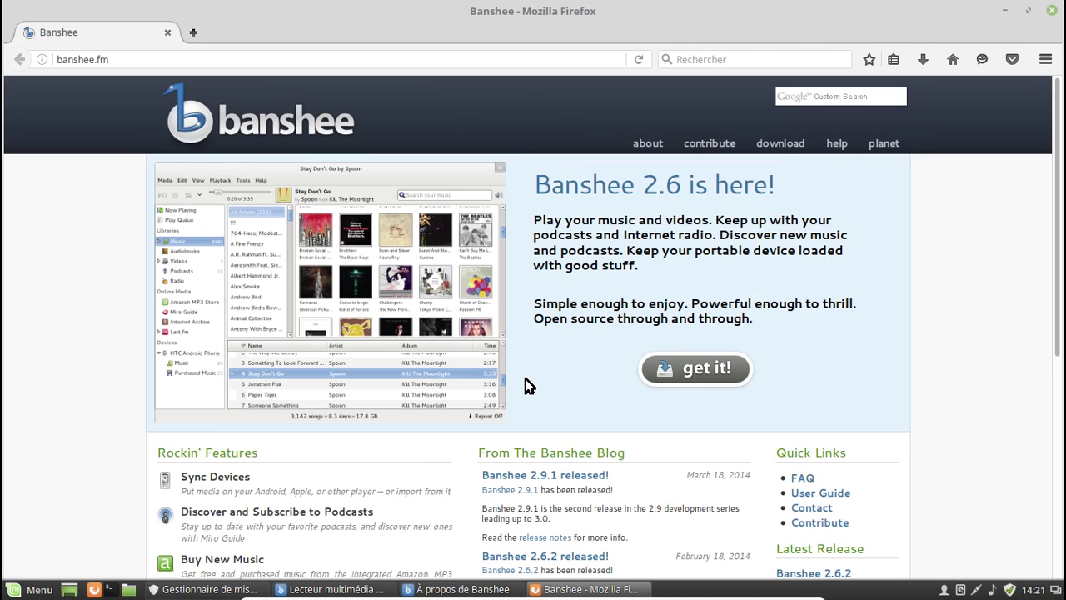
scroll(589, 377, down, 2)
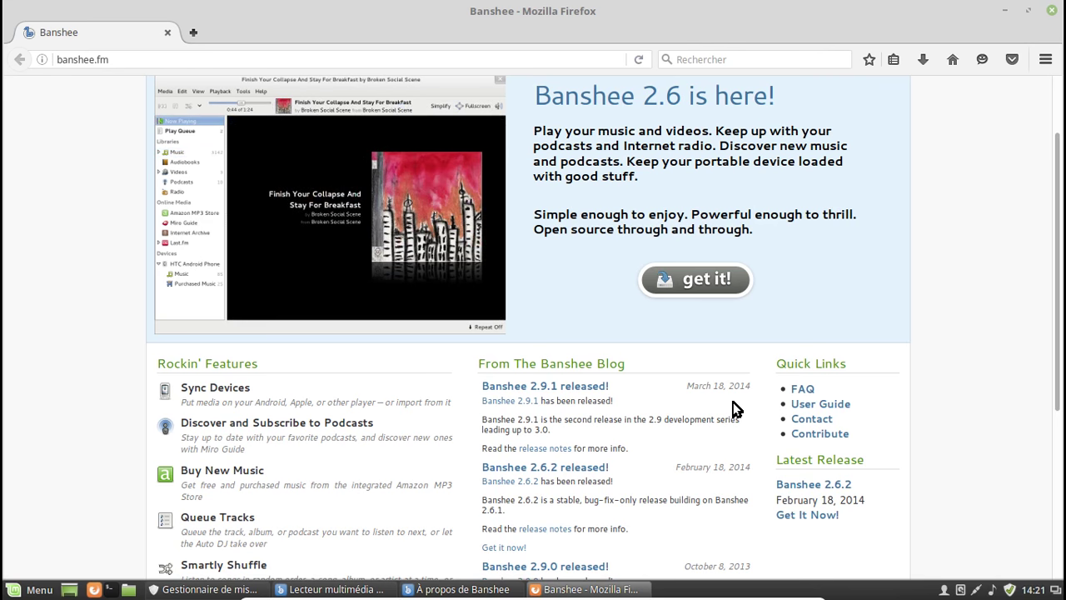
scroll(735, 409, down, 3)
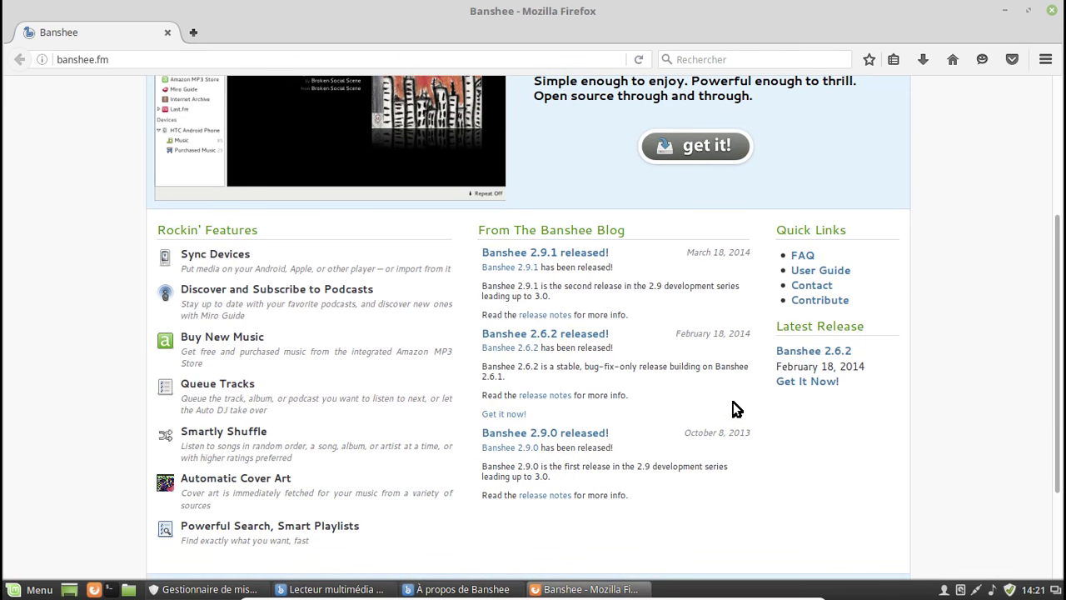
scroll(735, 408, up, 5)
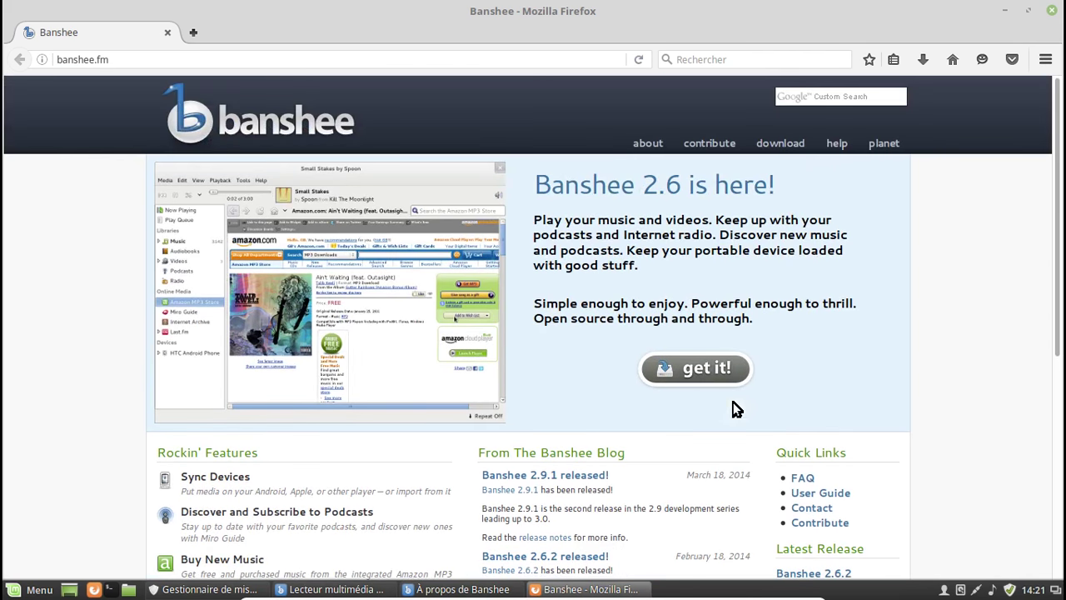
Open the Planet Banshee page on the website and look through its blog entries and feeds
click(882, 145)
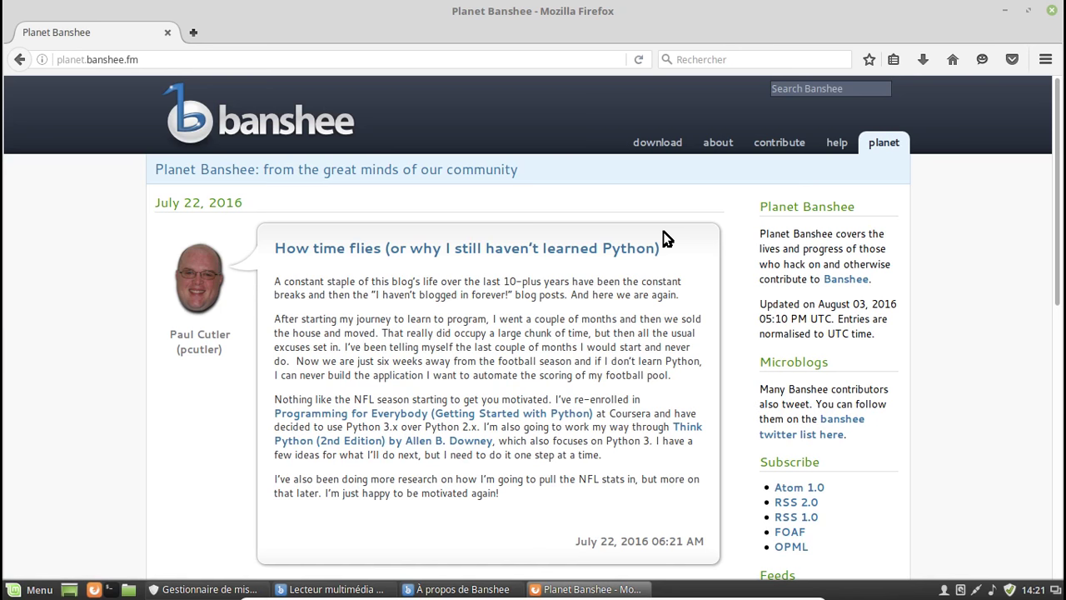
scroll(664, 233, down, 8)
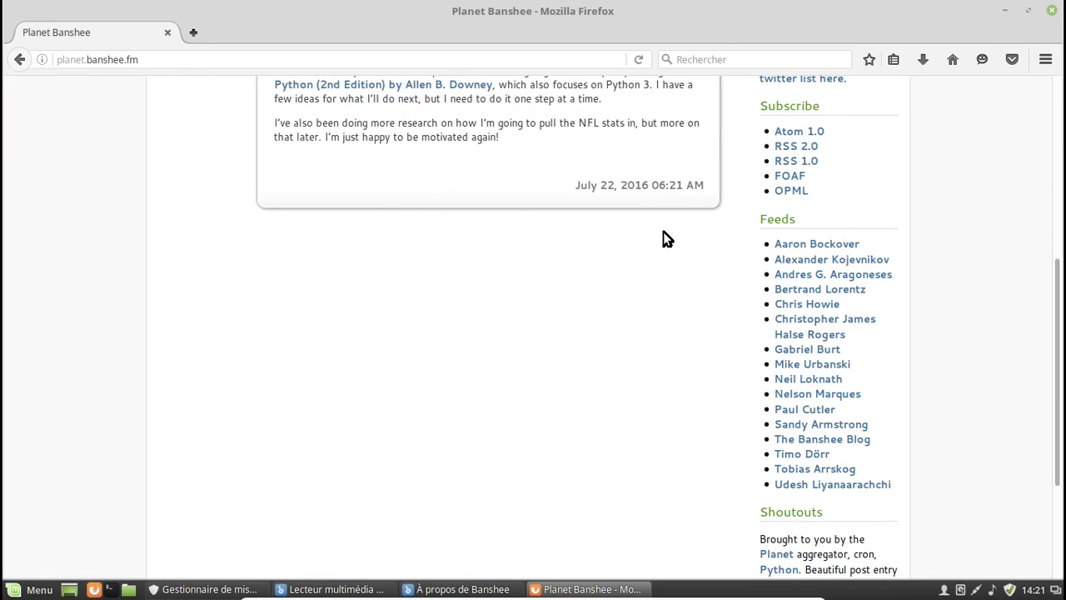
scroll(664, 233, down, 4)
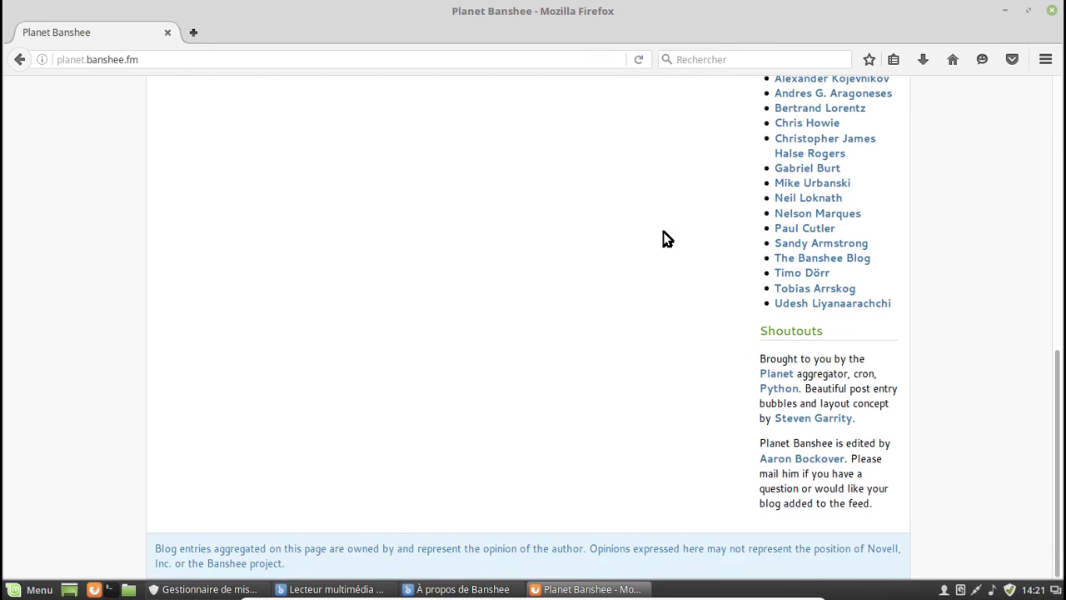
scroll(663, 232, up, 8)
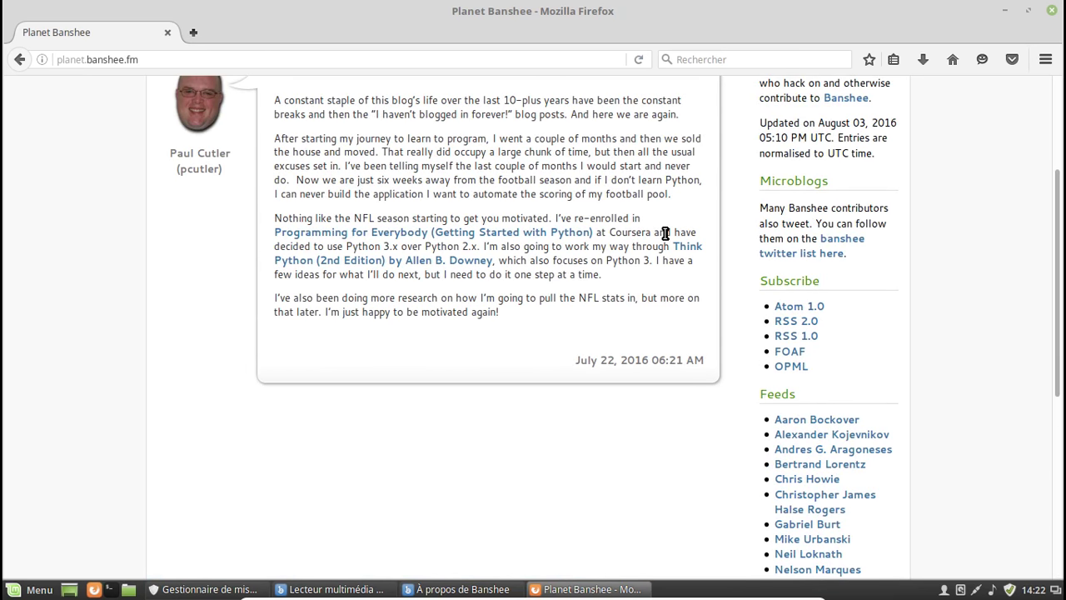
scroll(665, 233, up, 3)
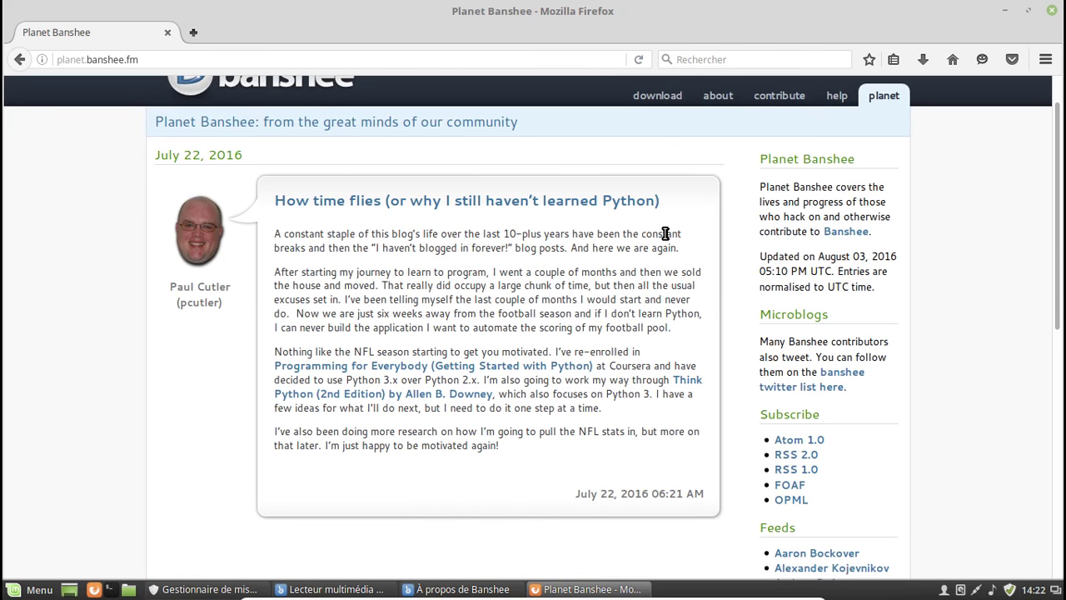
scroll(666, 237, up, 1)
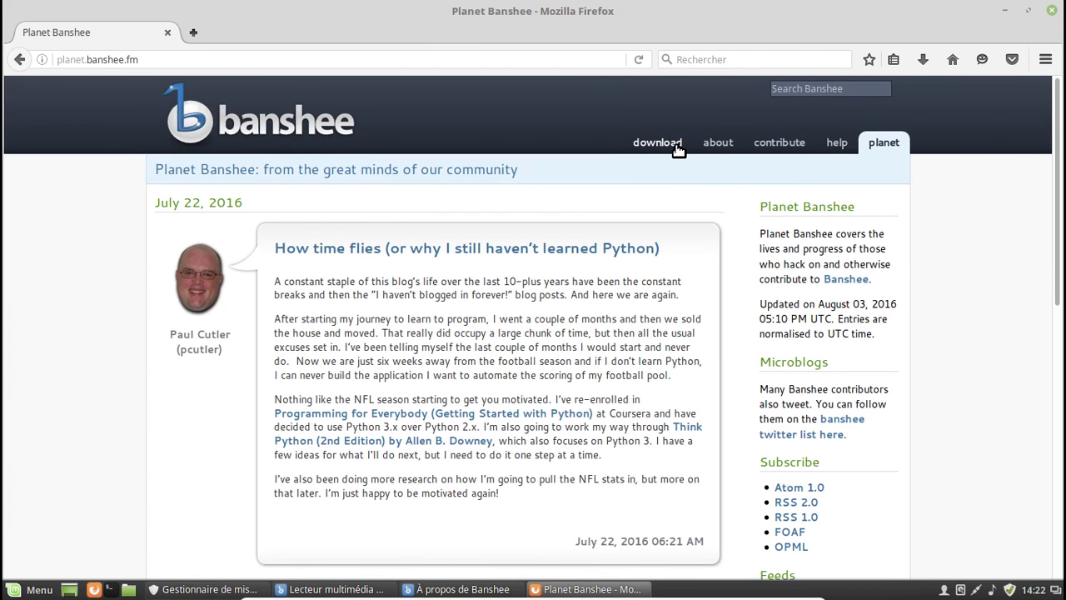
Go to the Banshee download page and review its Ubuntu instructions and the source, beta and snapshot releases
click(679, 148)
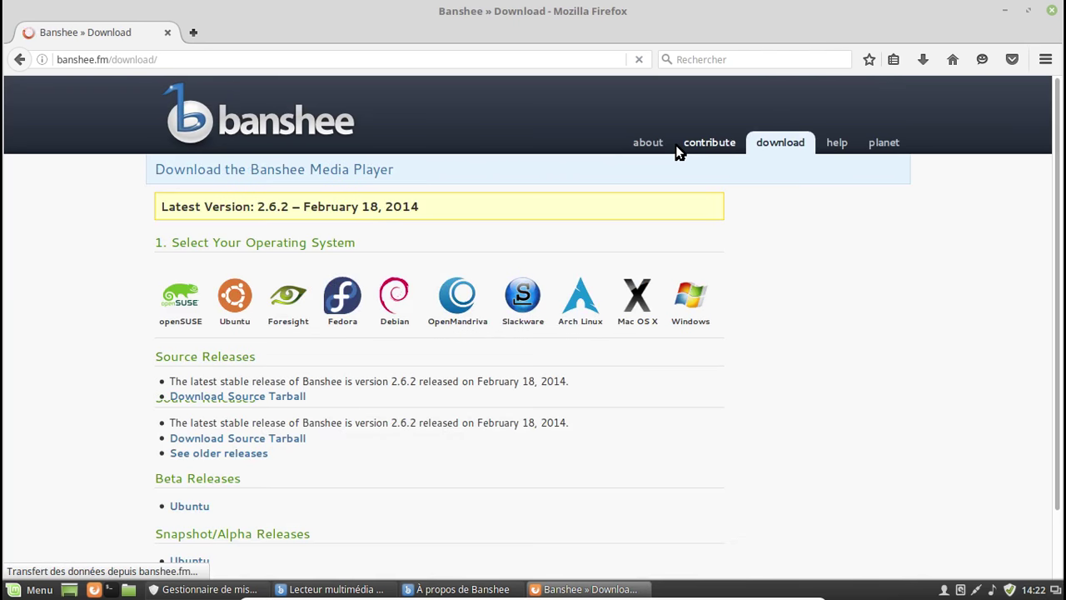
scroll(753, 308, down, 3)
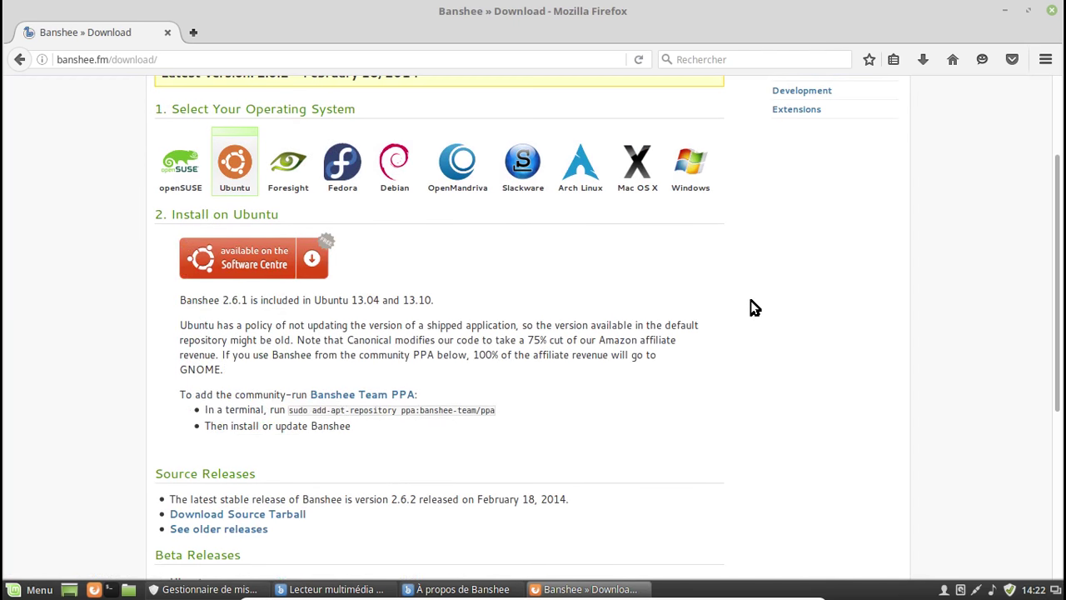
scroll(751, 301, down, 1)
scroll(751, 301, down, 2)
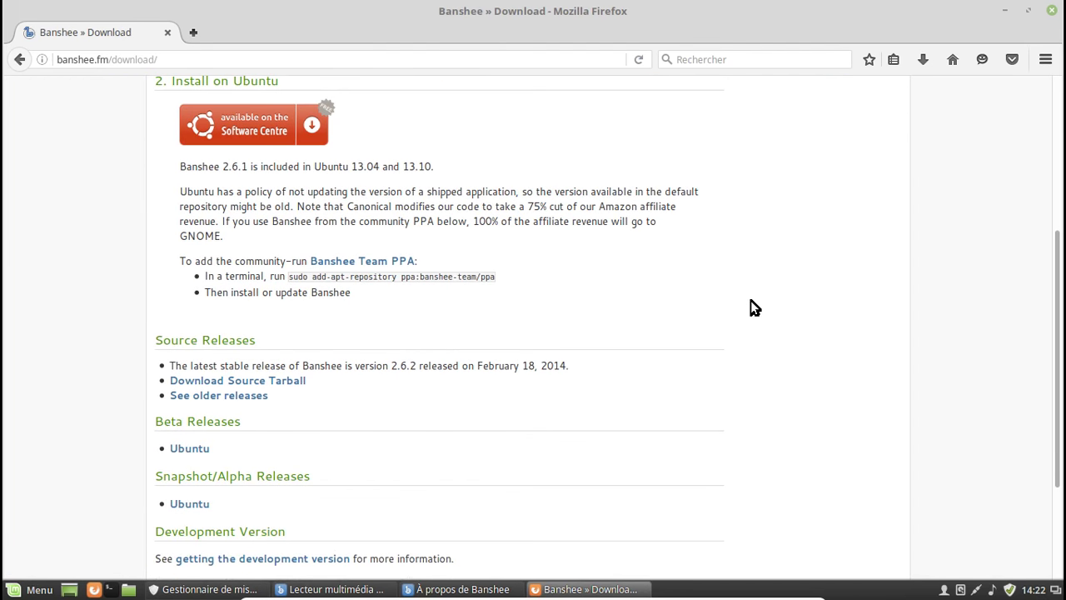
scroll(751, 307, down, 2)
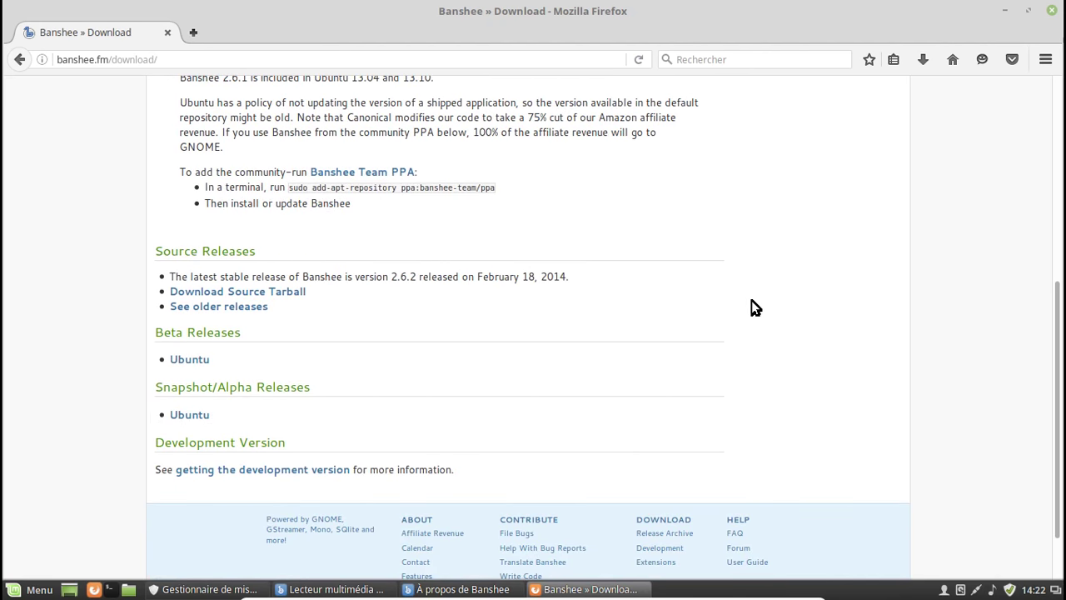
Follow the Ubuntu link under Snapshot/Alpha Releases and review the Banshee daily builds PPA's published packages and upload dates
click(197, 414)
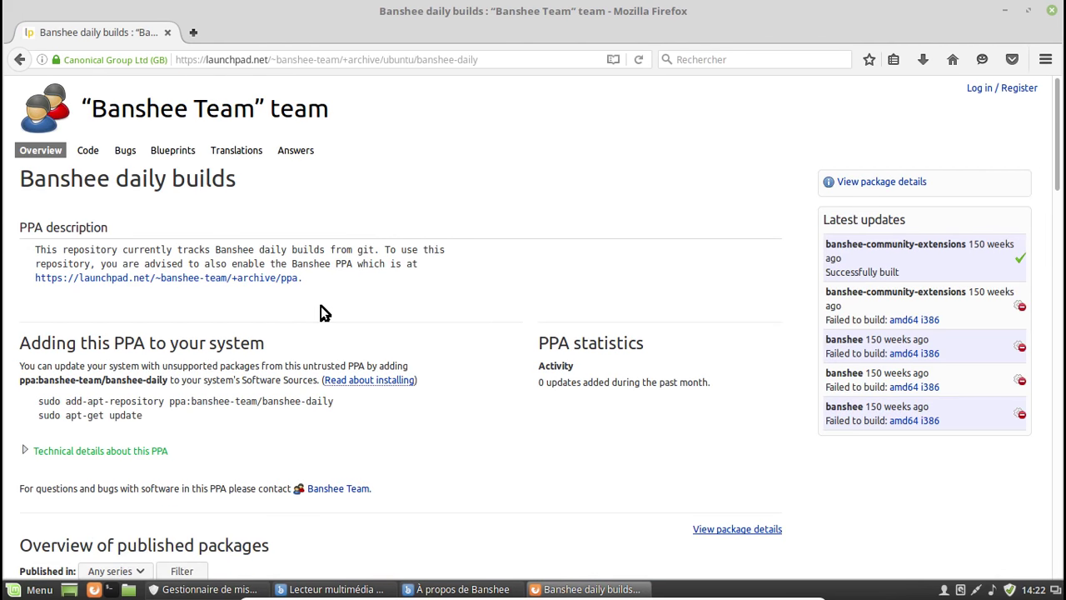
scroll(323, 310, down, 4)
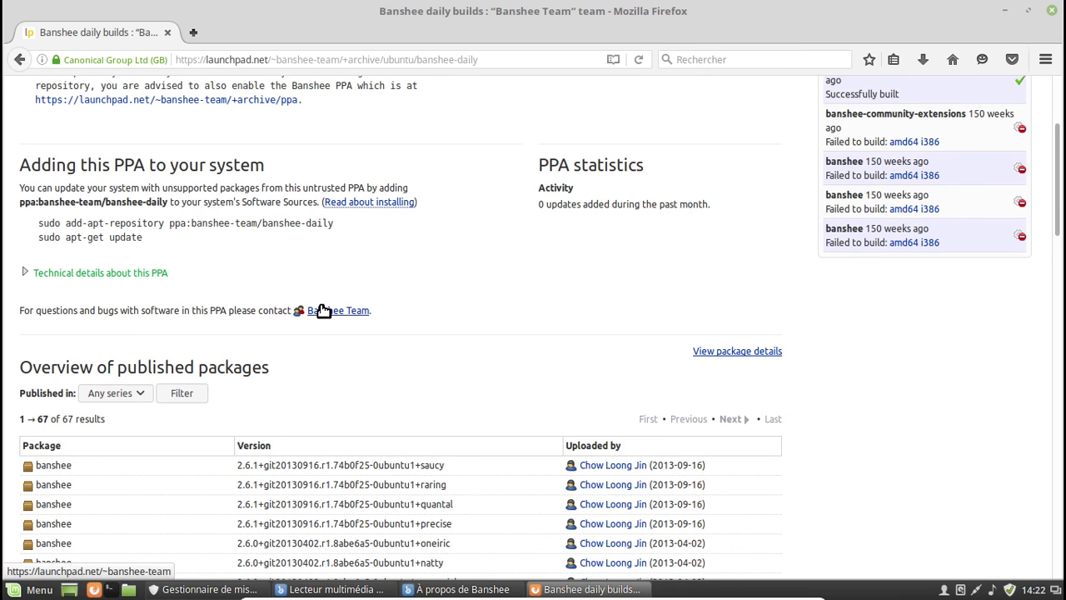
scroll(323, 310, down, 4)
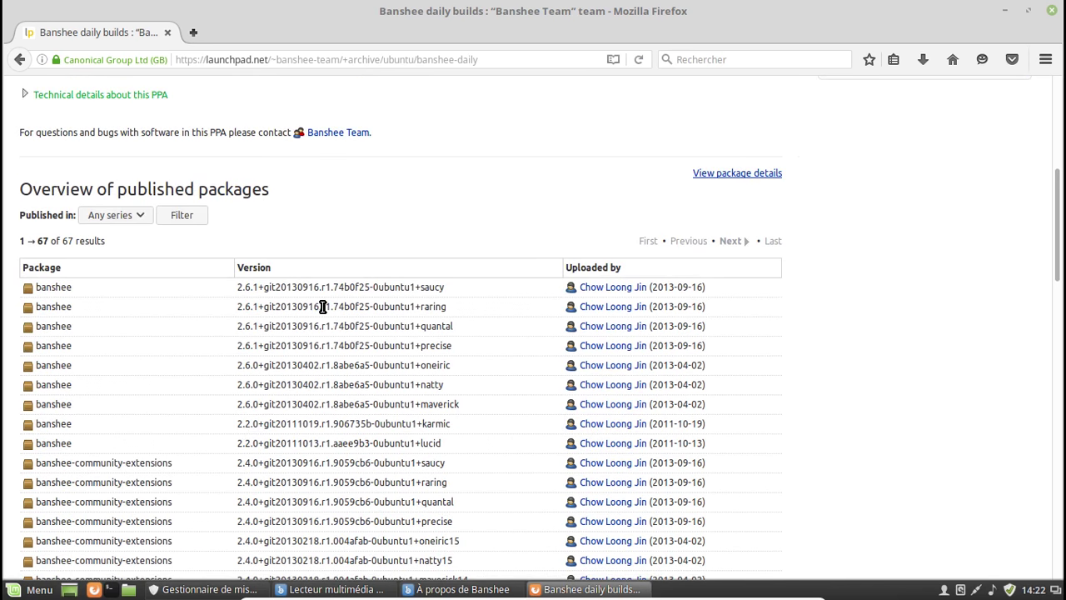
scroll(323, 307, down, 3)
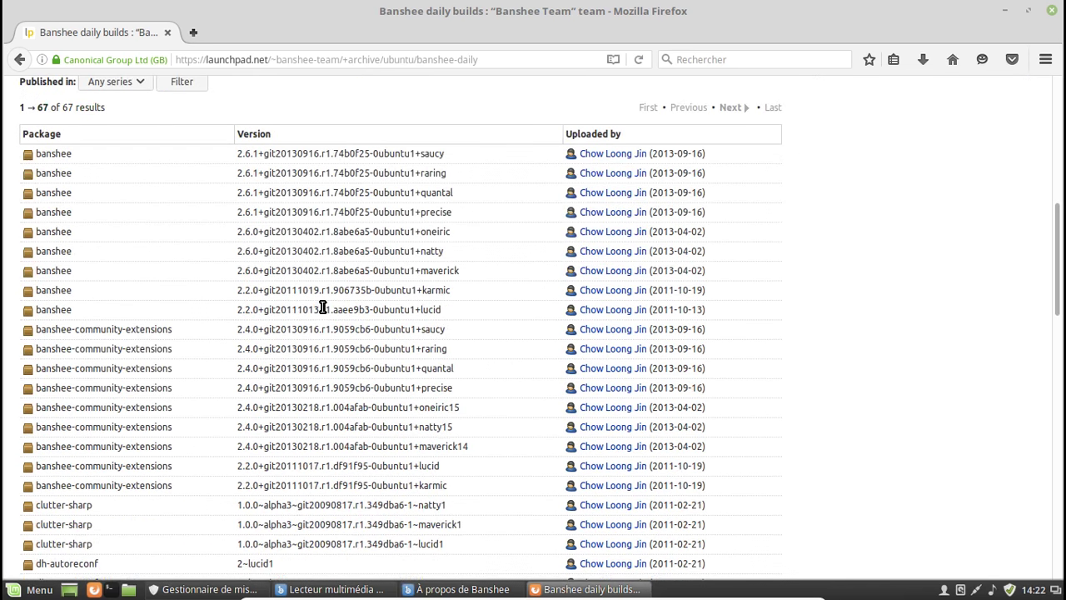
scroll(323, 308, down, 4)
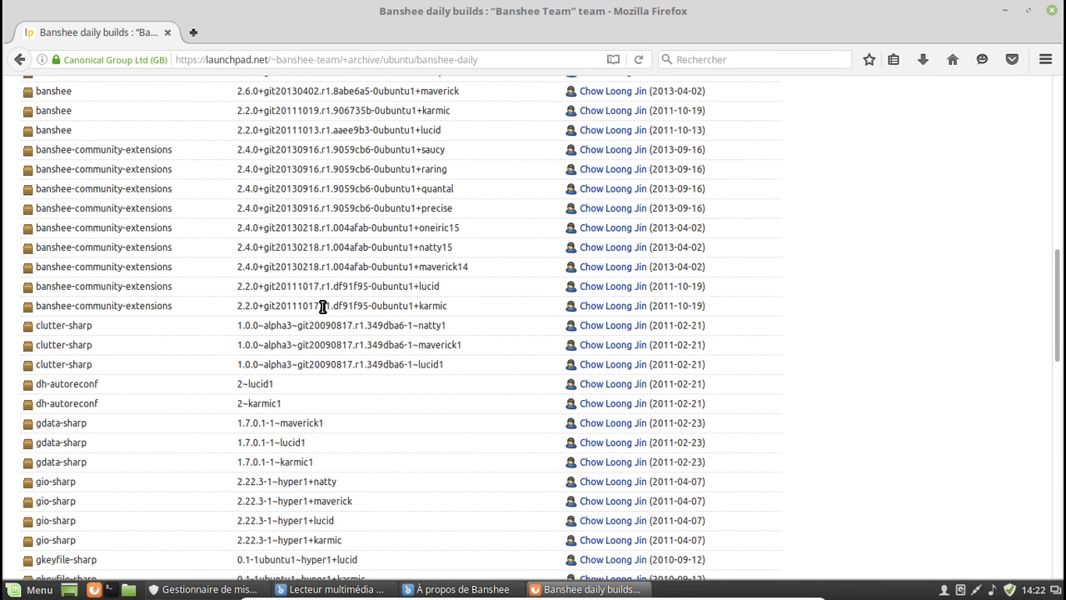
scroll(323, 307, down, 4)
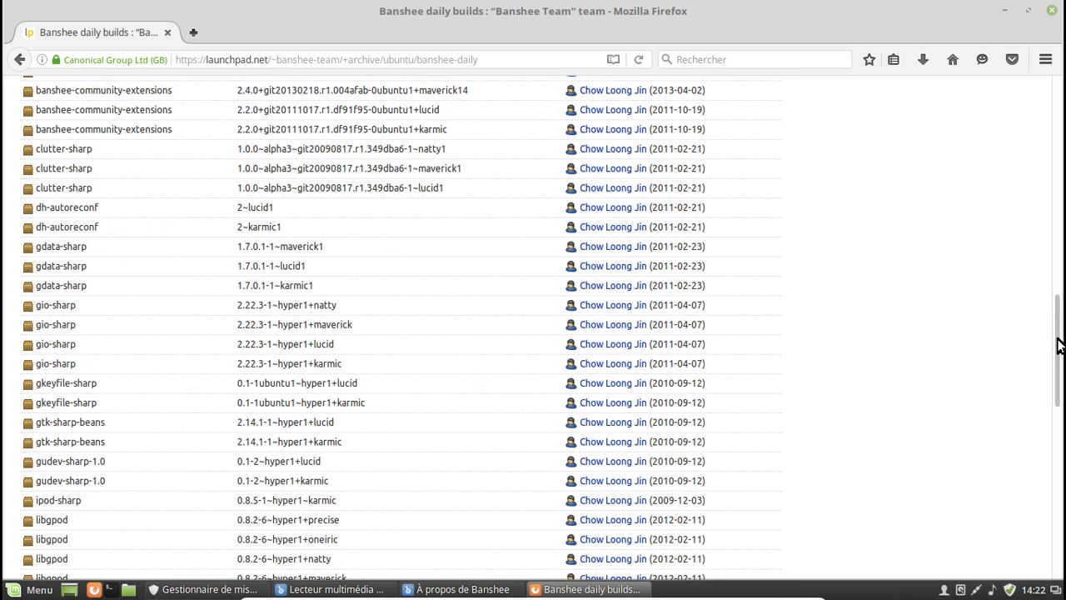
key(Home)
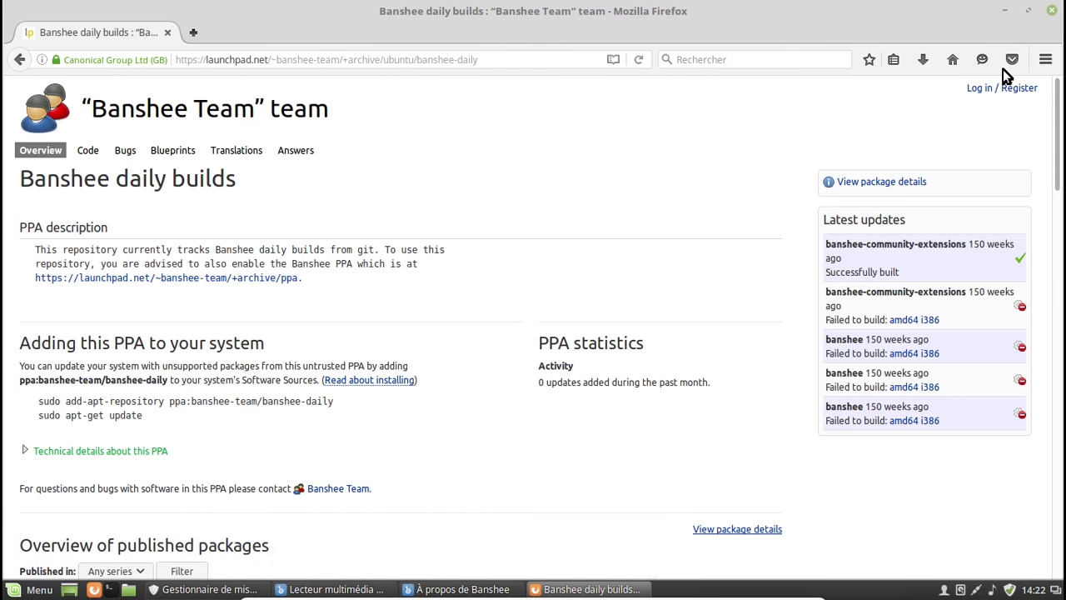
Check the Banshee Team's code branches on Launchpad and look through the team's overview page
click(90, 150)
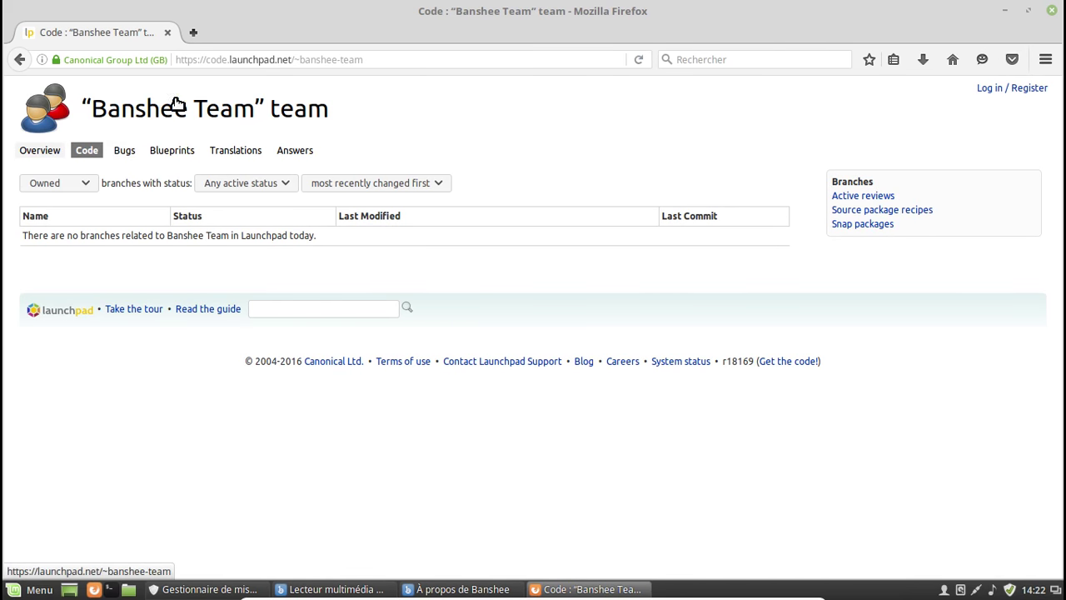
click(43, 150)
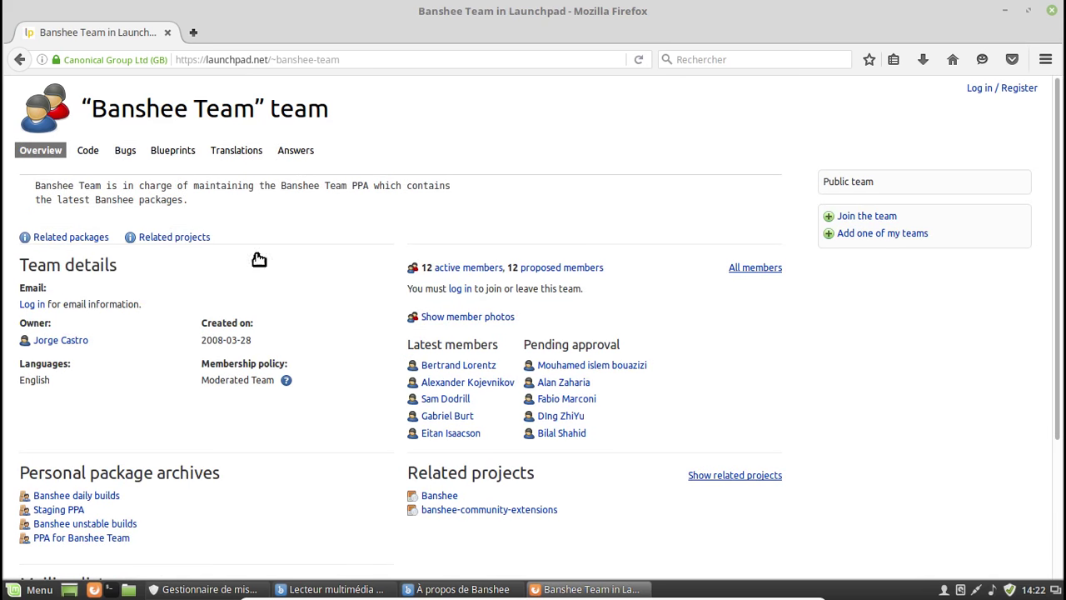
scroll(342, 308, down, 2)
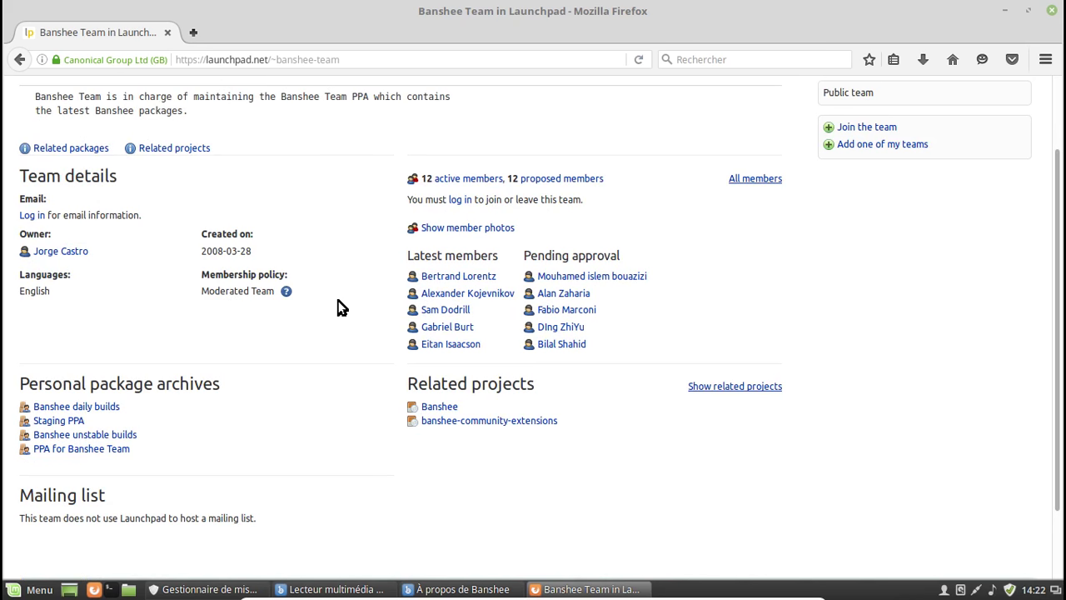
Open the Banshee project from the team's related projects and review its project information, series and milestones, and downloads
scroll(342, 308, down, 2)
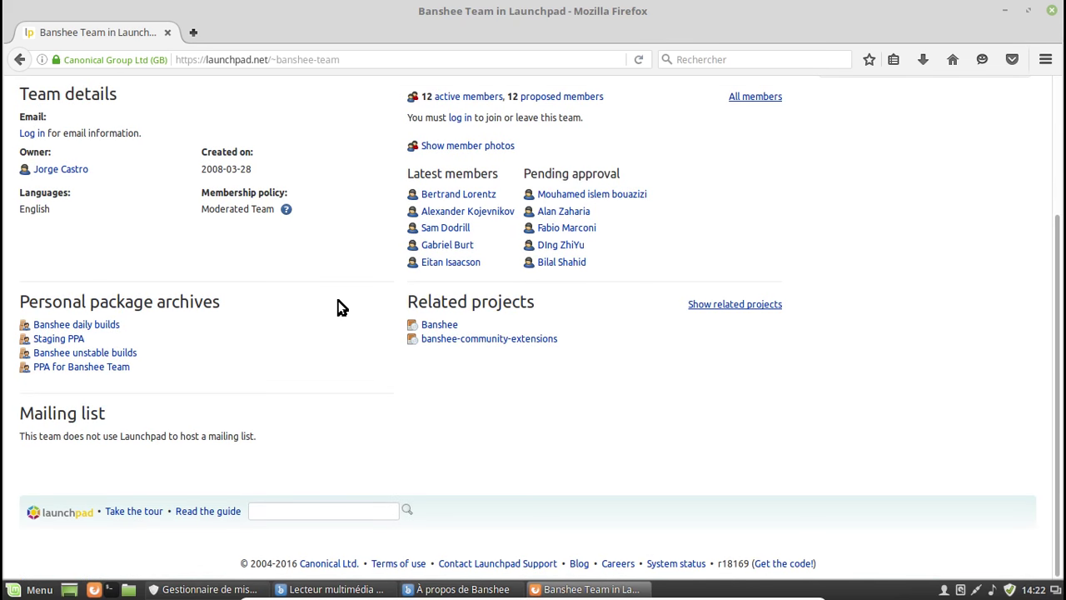
click(442, 324)
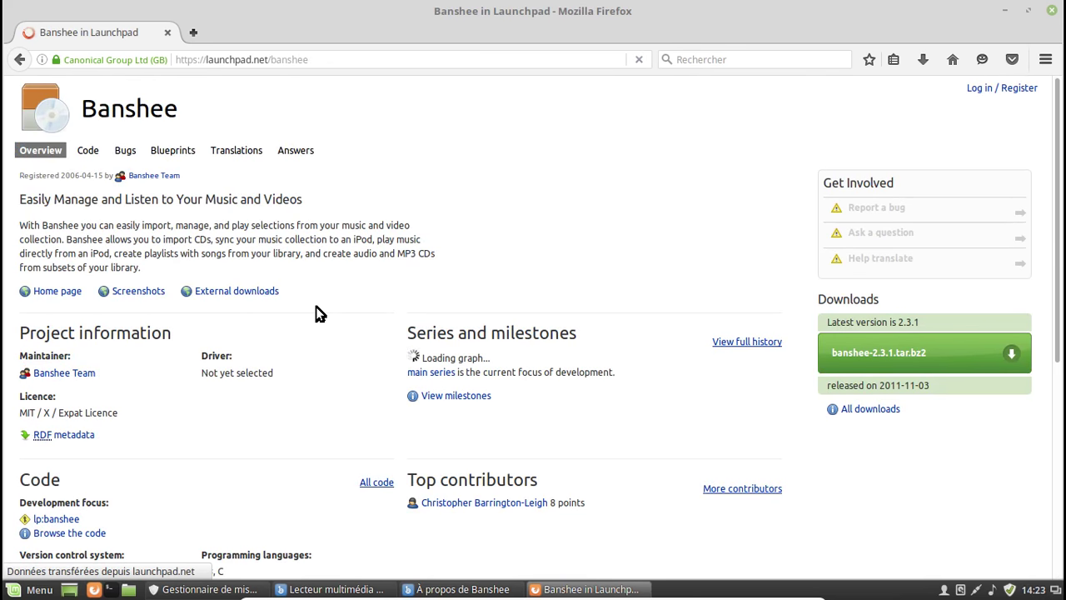
scroll(315, 311, down, 2)
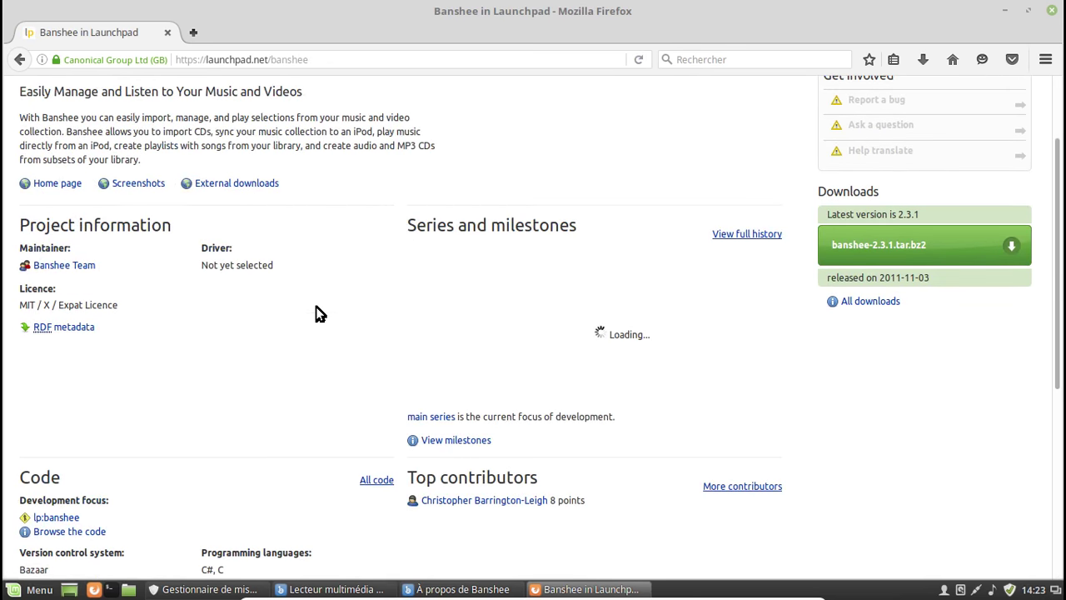
scroll(316, 307, down, 1)
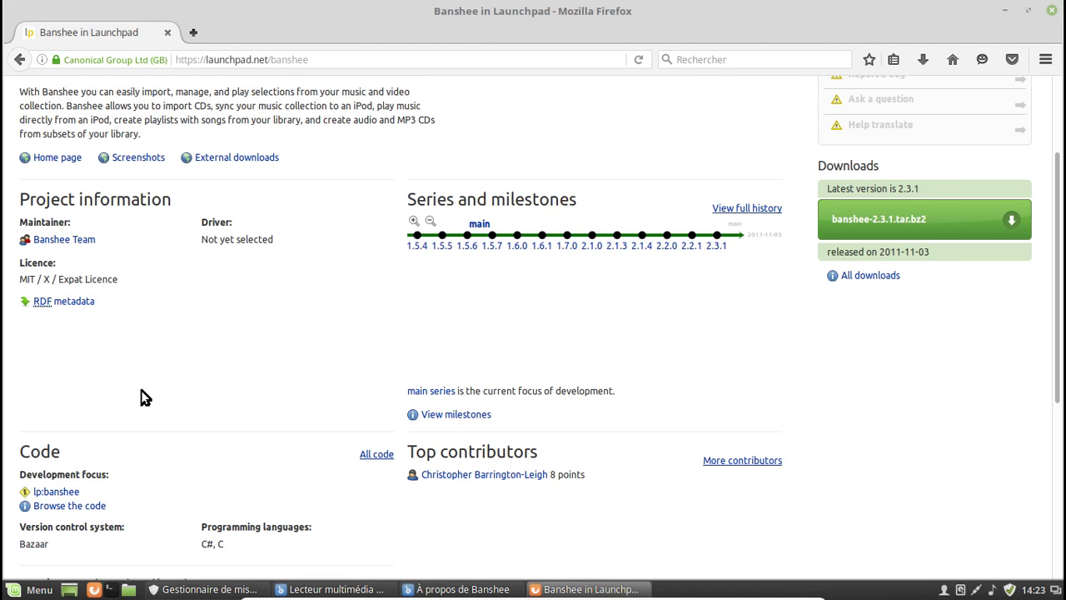
Browse the Banshee project's code and examine the master branch's files sorted by last changed date
click(60, 506)
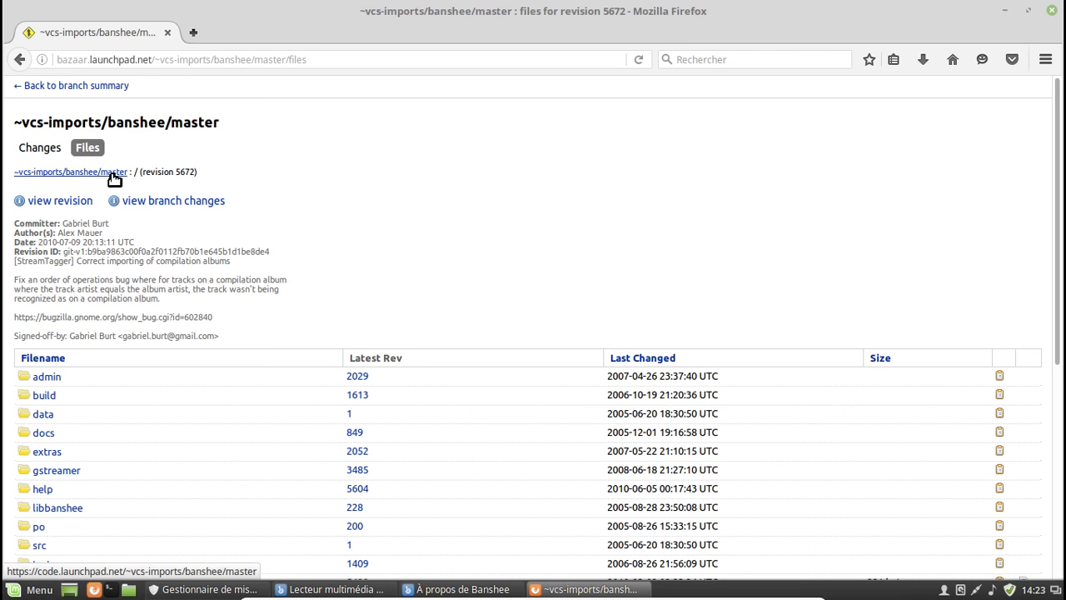
click(646, 358)
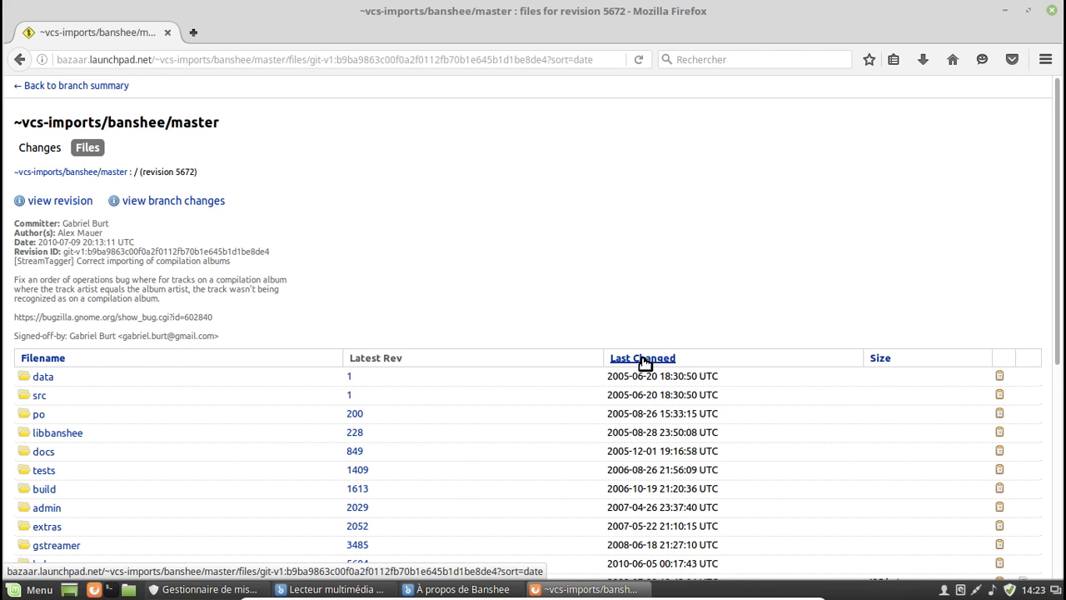
click(643, 360)
click(643, 361)
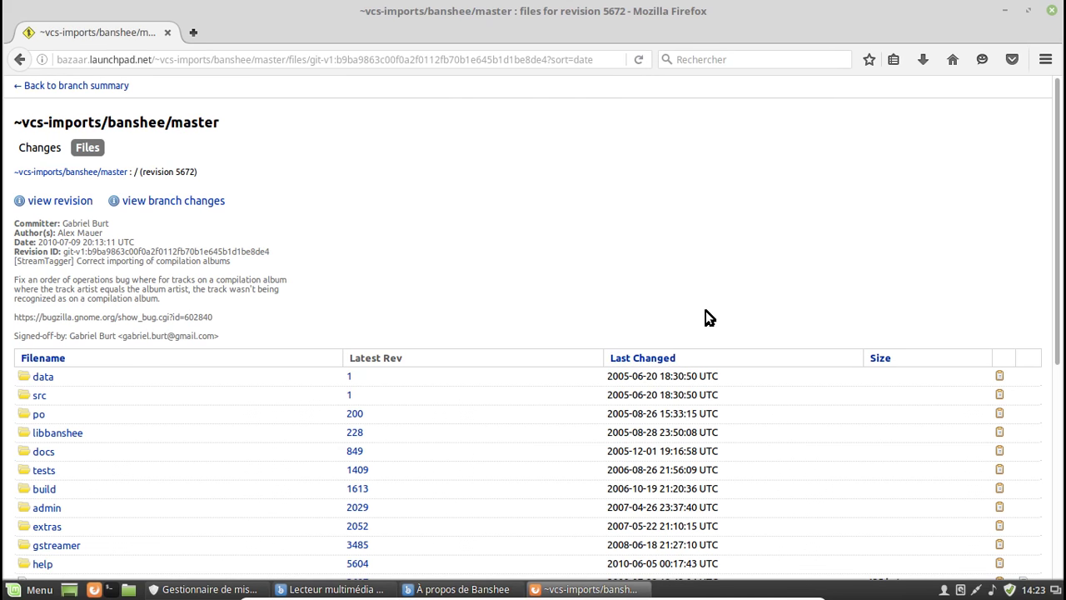
scroll(706, 311, down, 3)
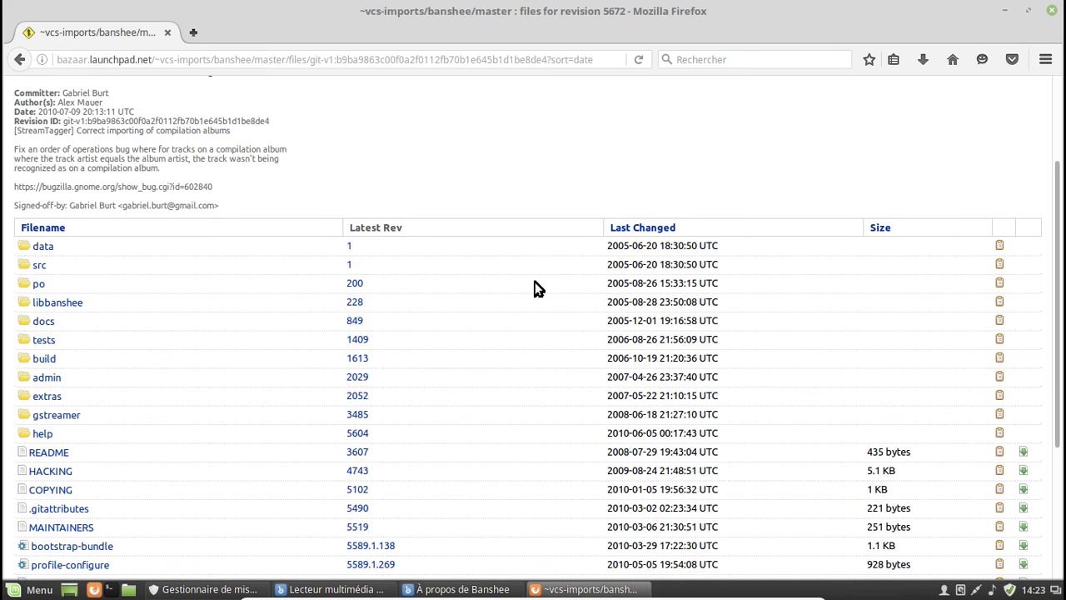
scroll(502, 274, up, 3)
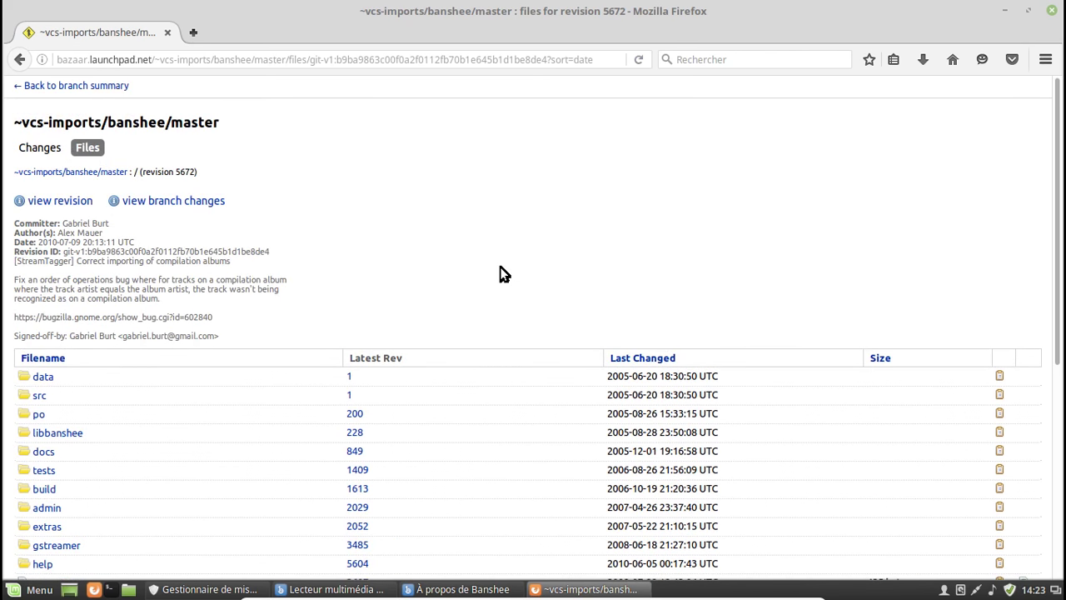
click(646, 358)
Close the Banshee About window, the web browser and the main Banshee player window
click(442, 589)
click(644, 160)
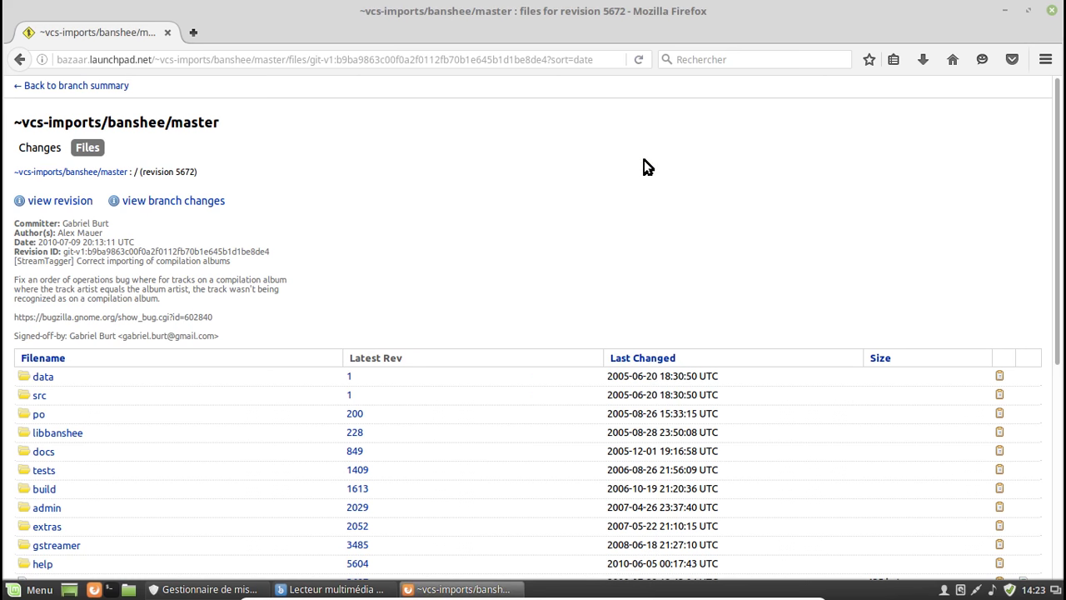
click(1050, 11)
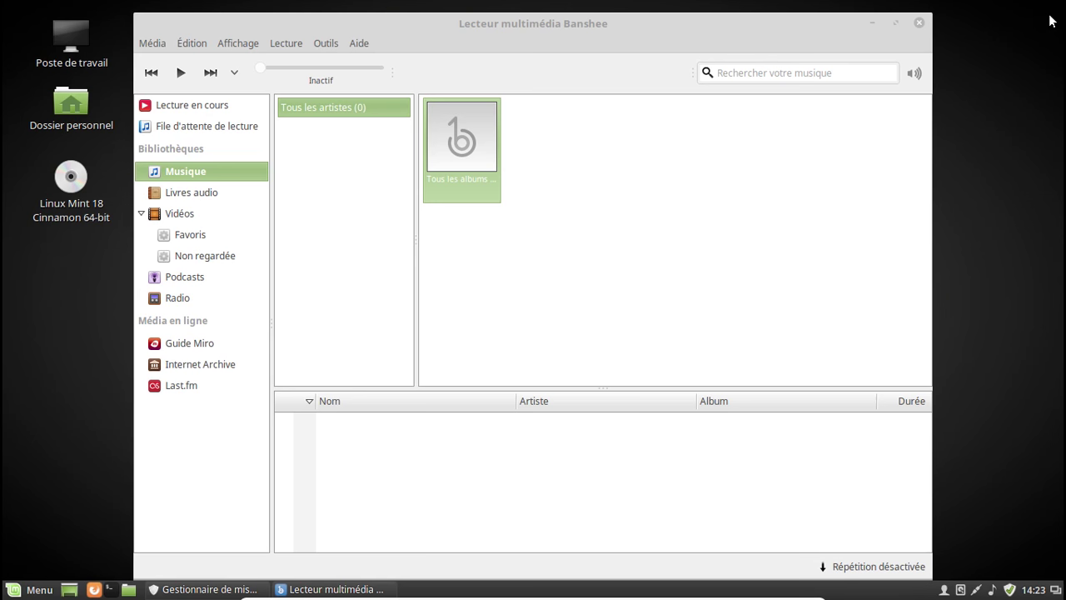
click(919, 23)
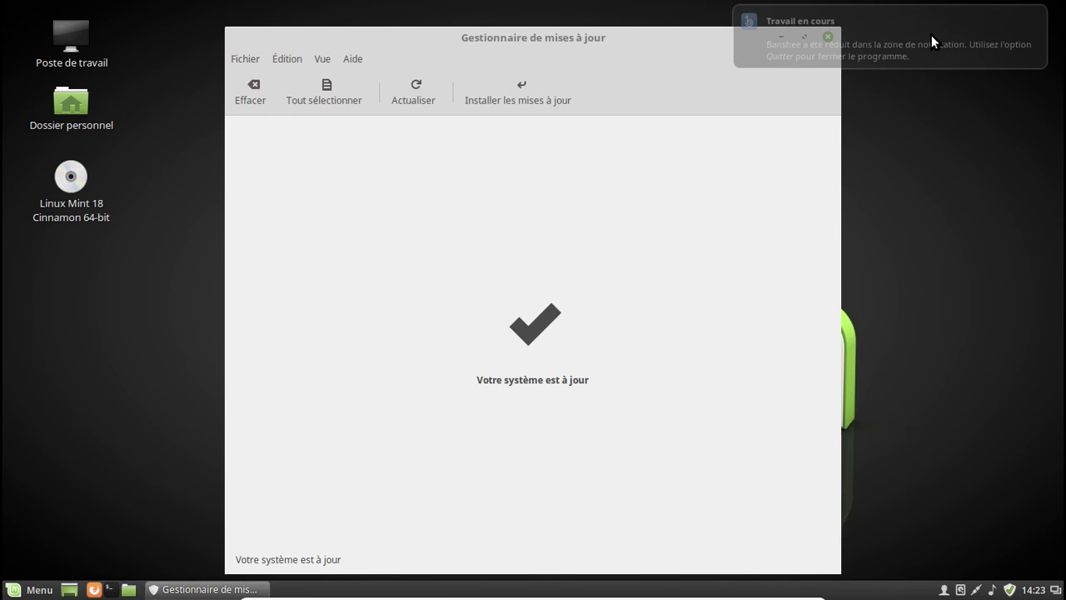
Check the sound applet's options and quit Banshee from the applet's media player controls
right_click(986, 579)
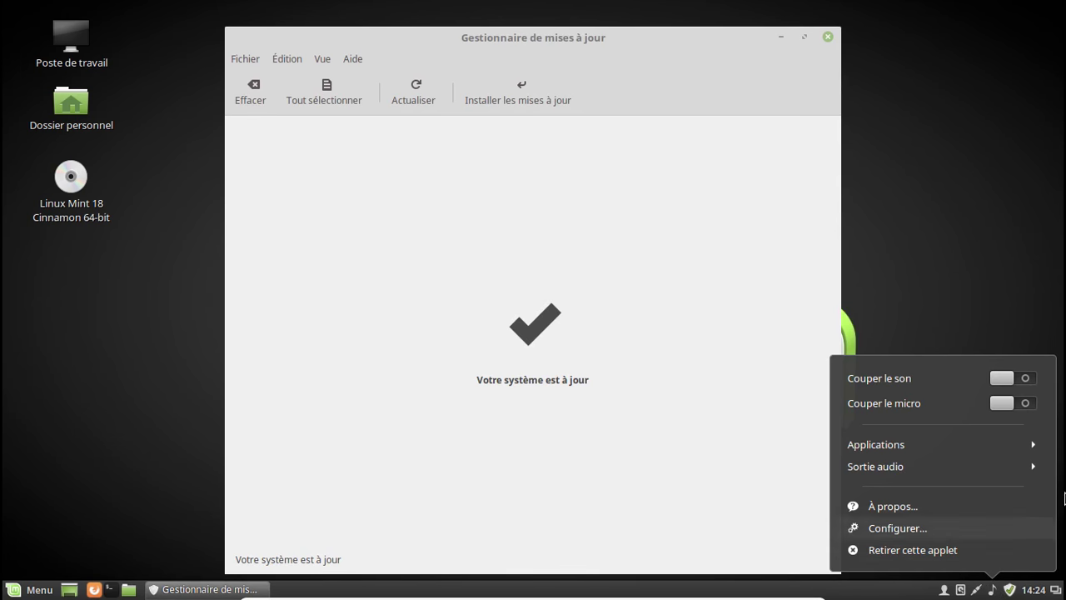
key(Escape)
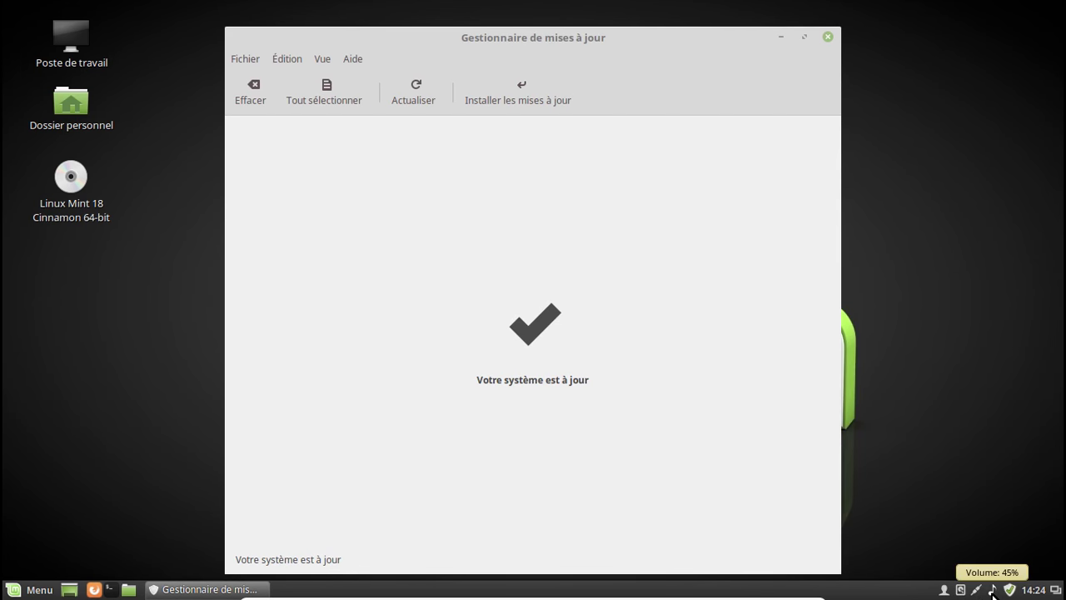
right_click(993, 588)
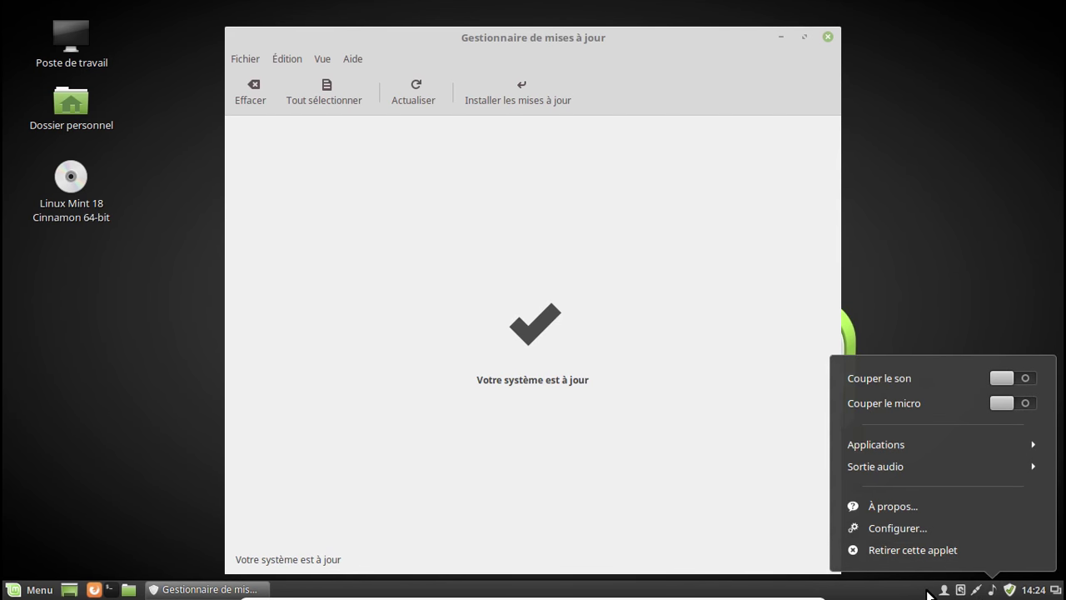
key(Escape)
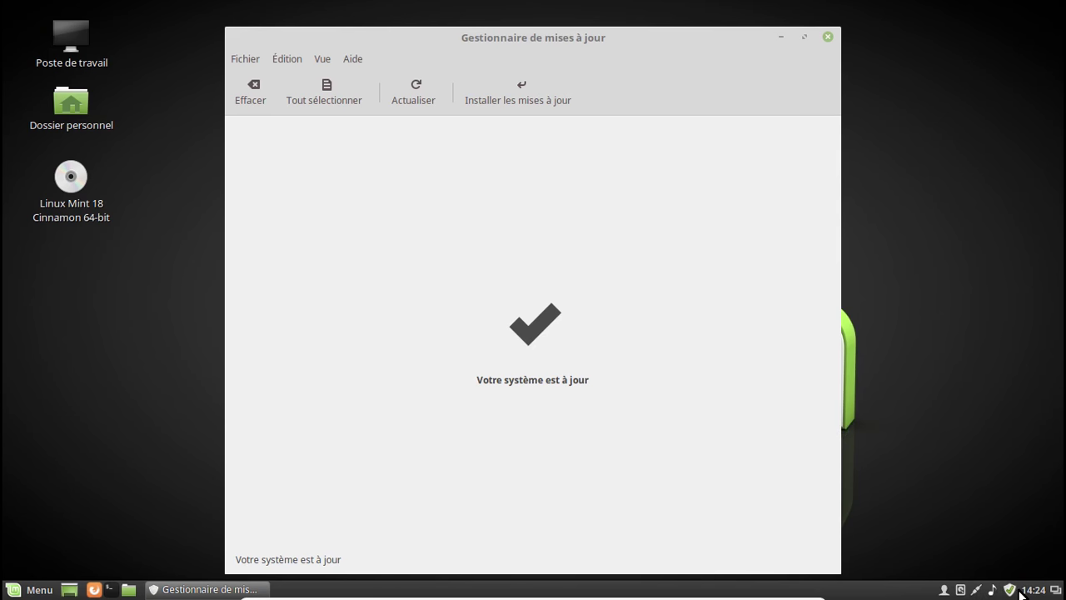
click(993, 590)
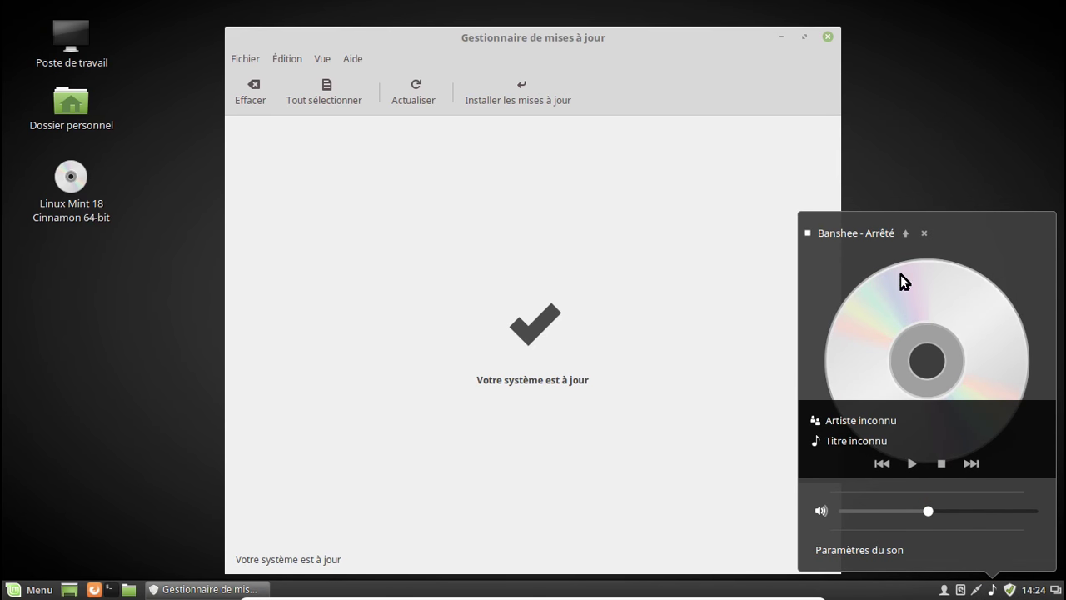
click(925, 234)
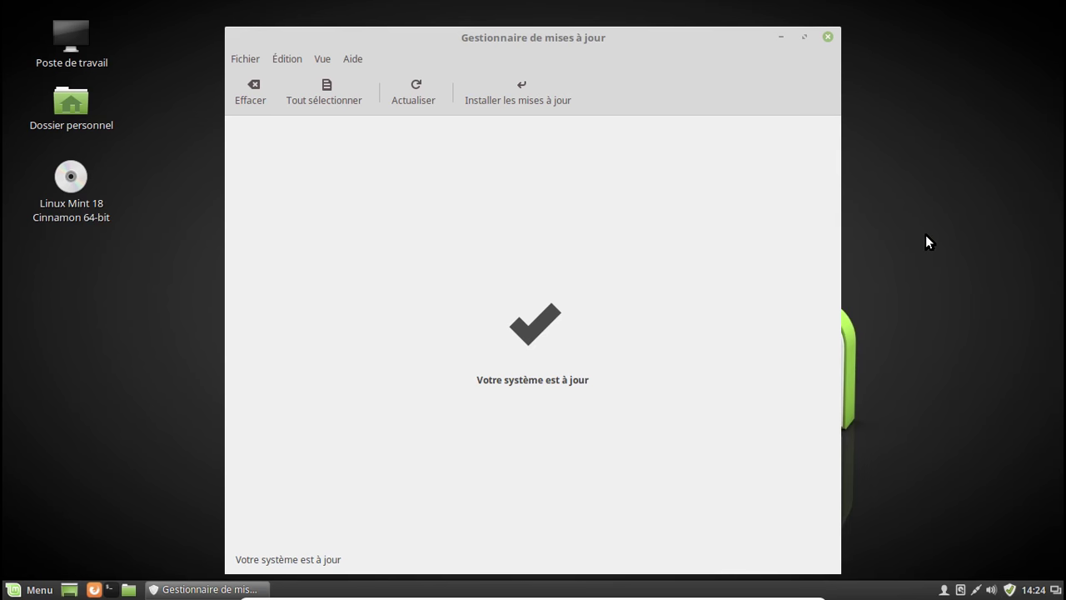
Close the update manager and restart the computer
click(828, 37)
click(26, 589)
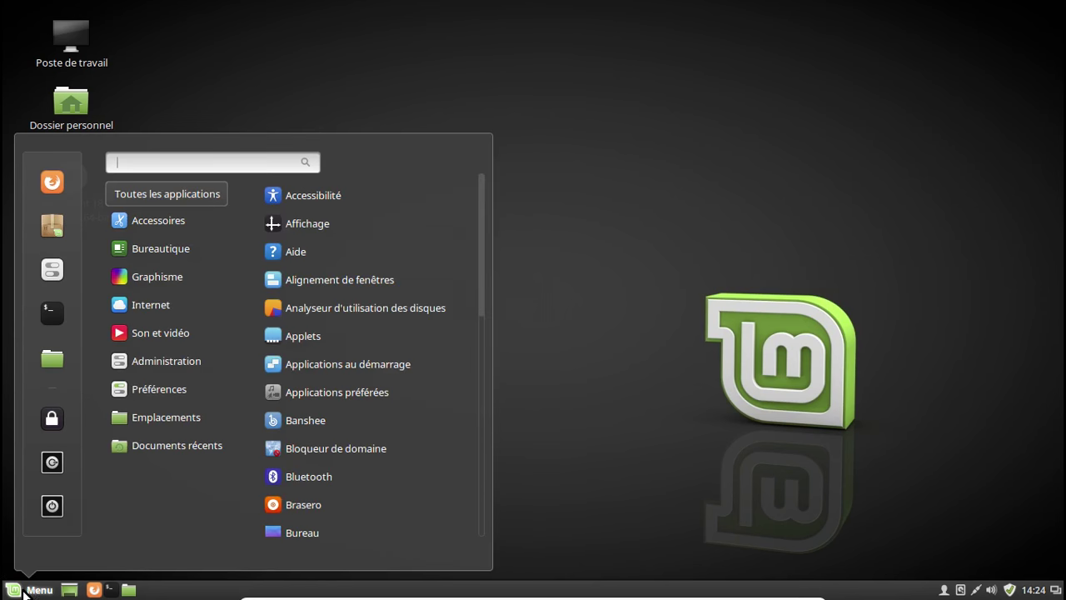
click(54, 511)
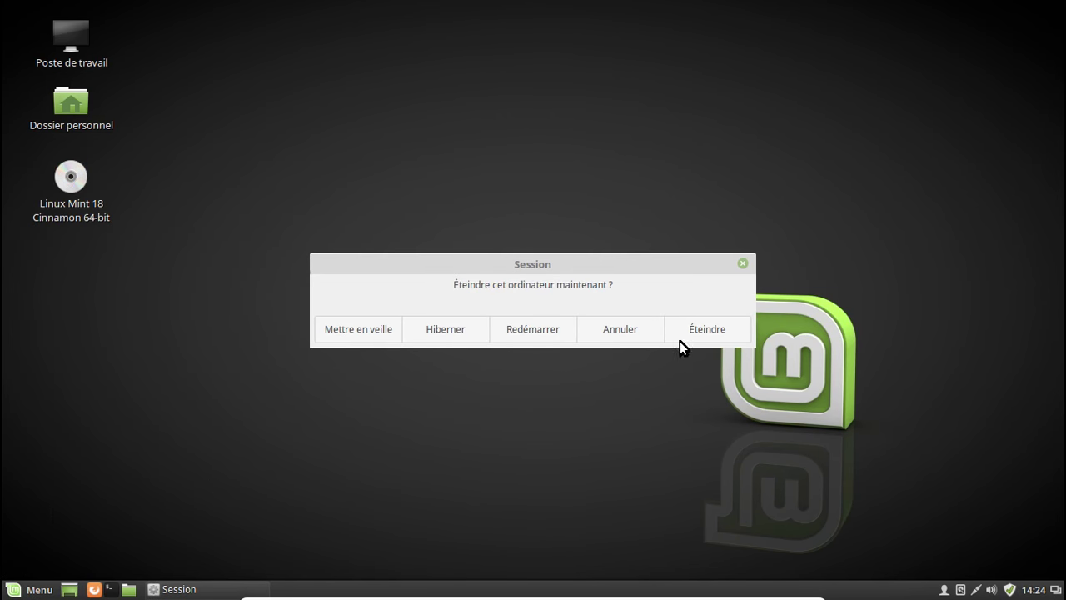
click(520, 324)
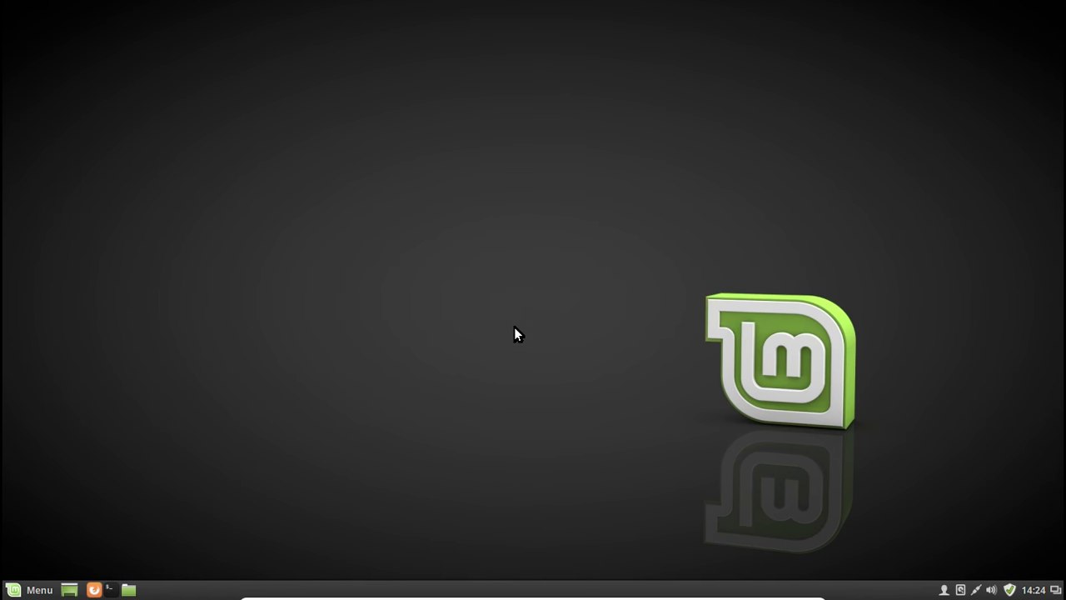
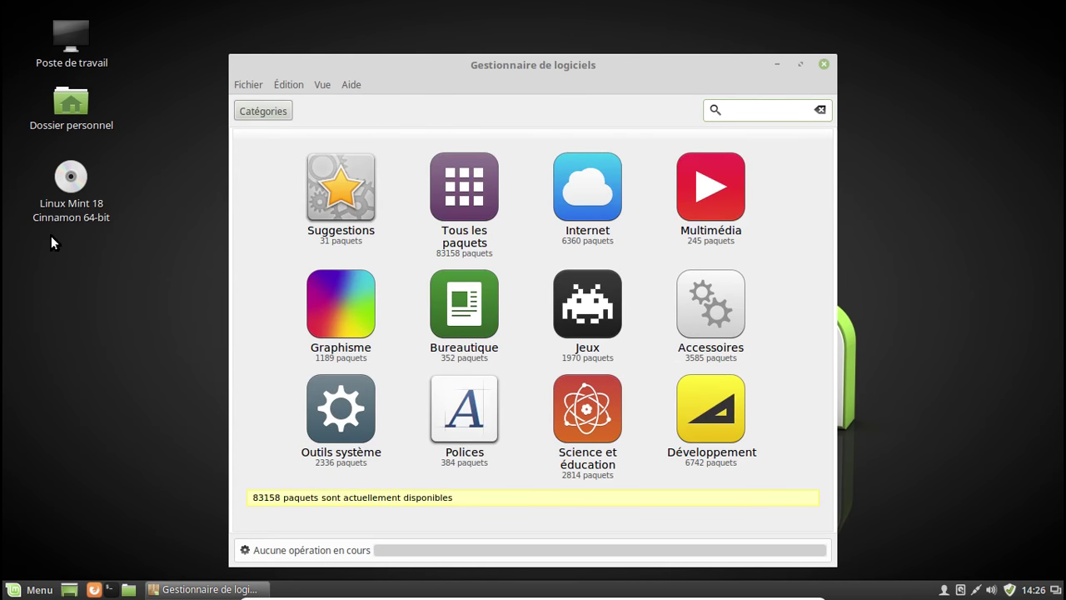
View the software manager's About information and its credits, and close both dialogs
click(354, 86)
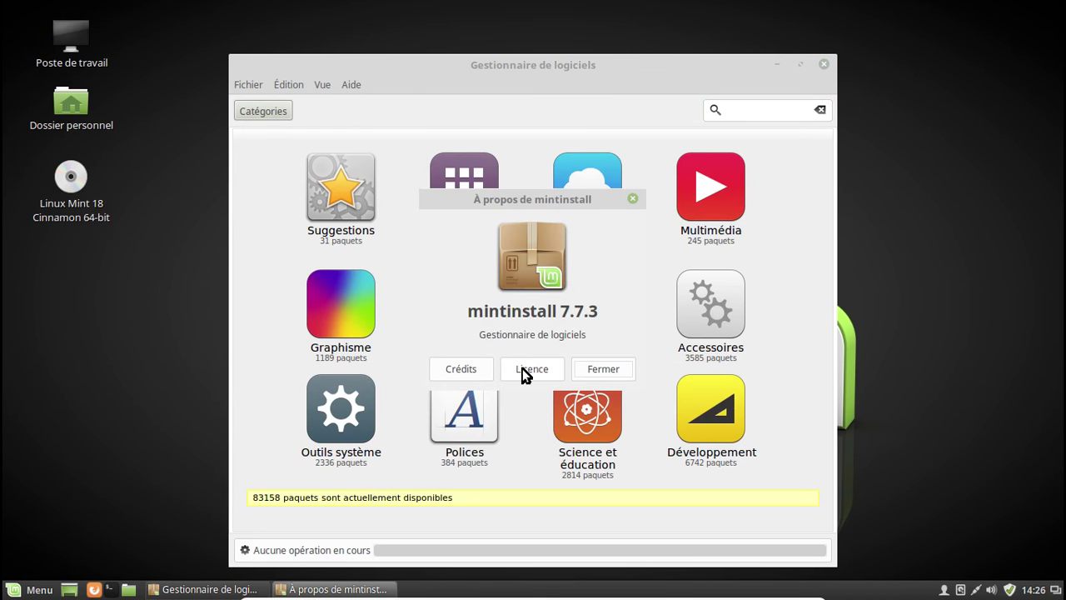
click(460, 369)
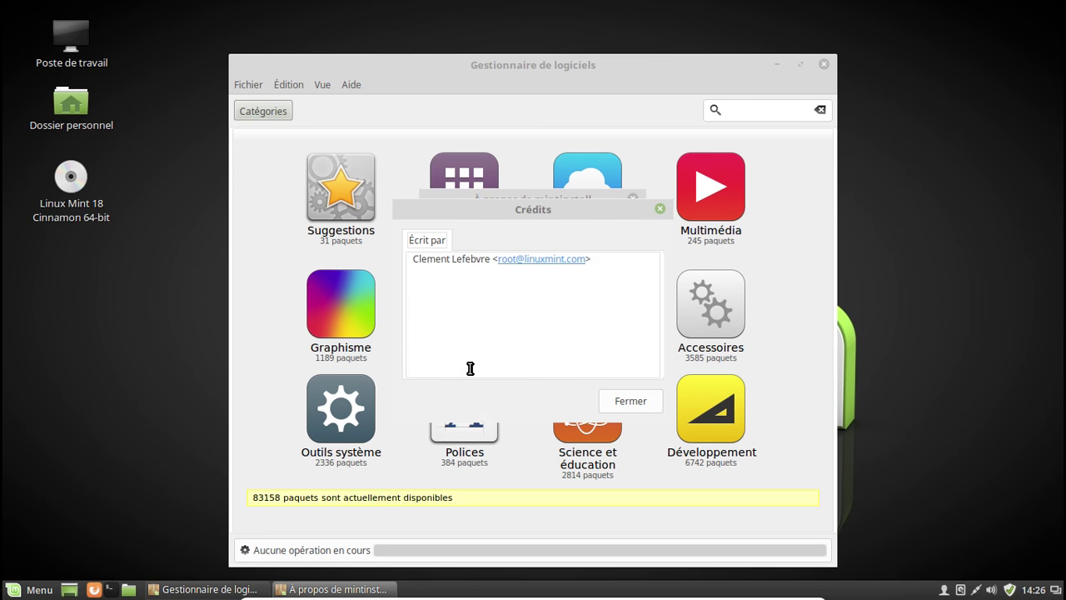
click(659, 208)
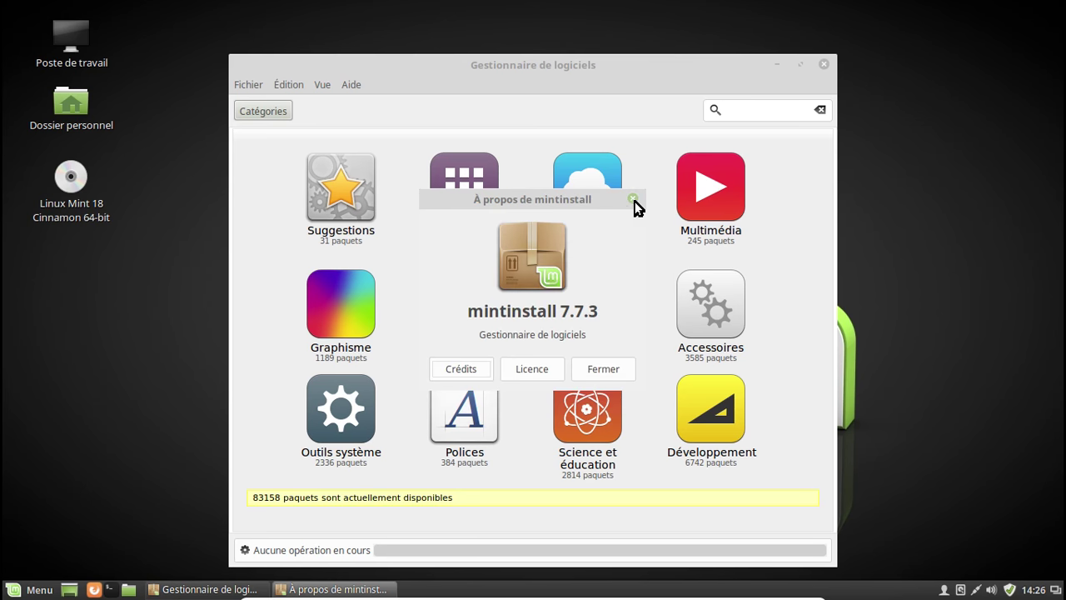
click(634, 199)
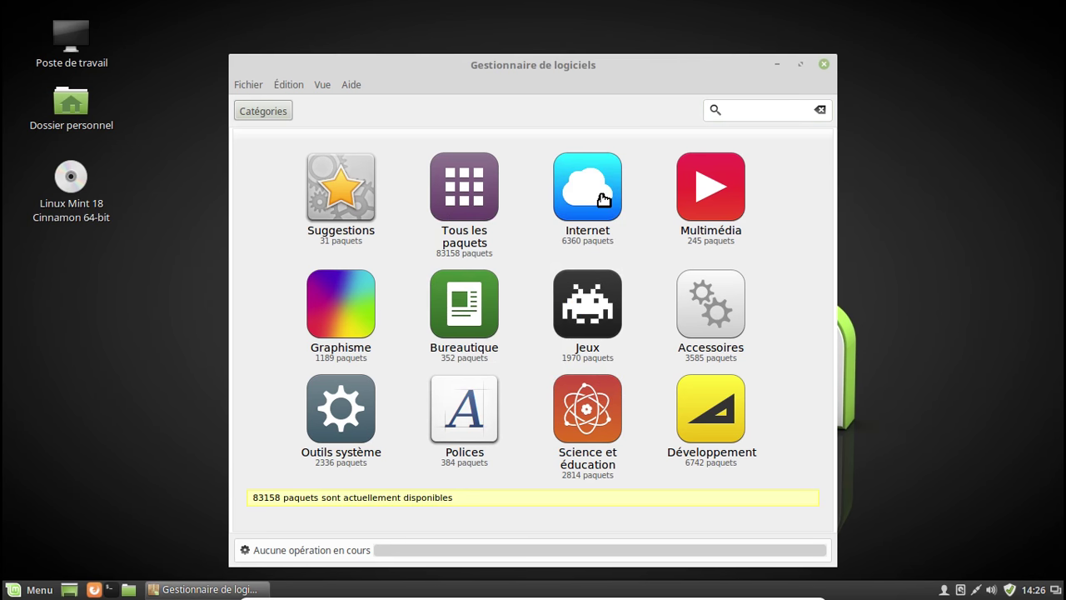
Open the Internet category in the software manager and look through its list of available packages
click(601, 194)
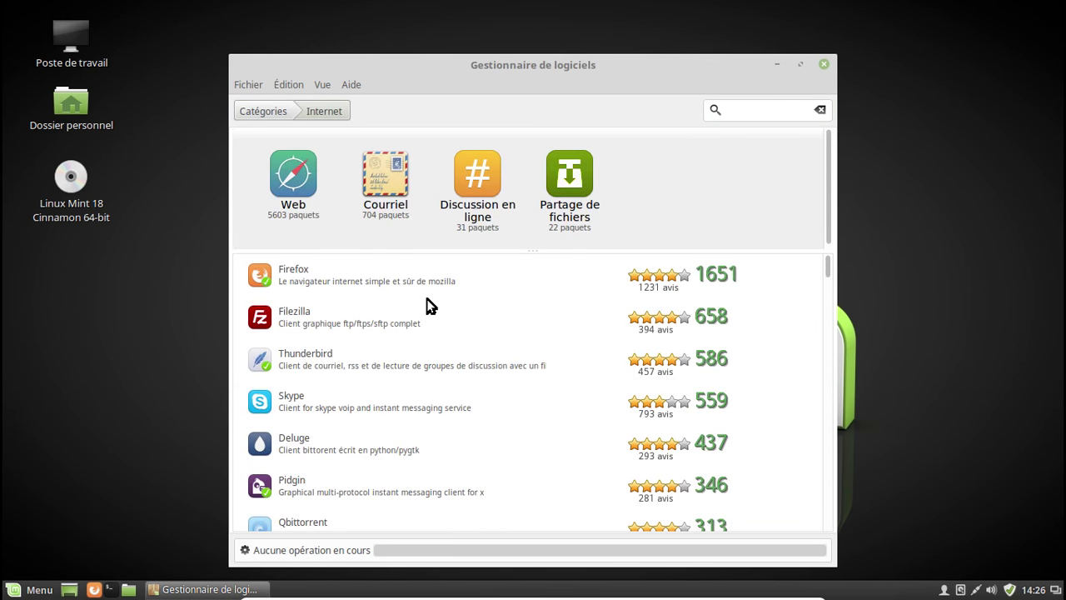
scroll(427, 325, down, 5)
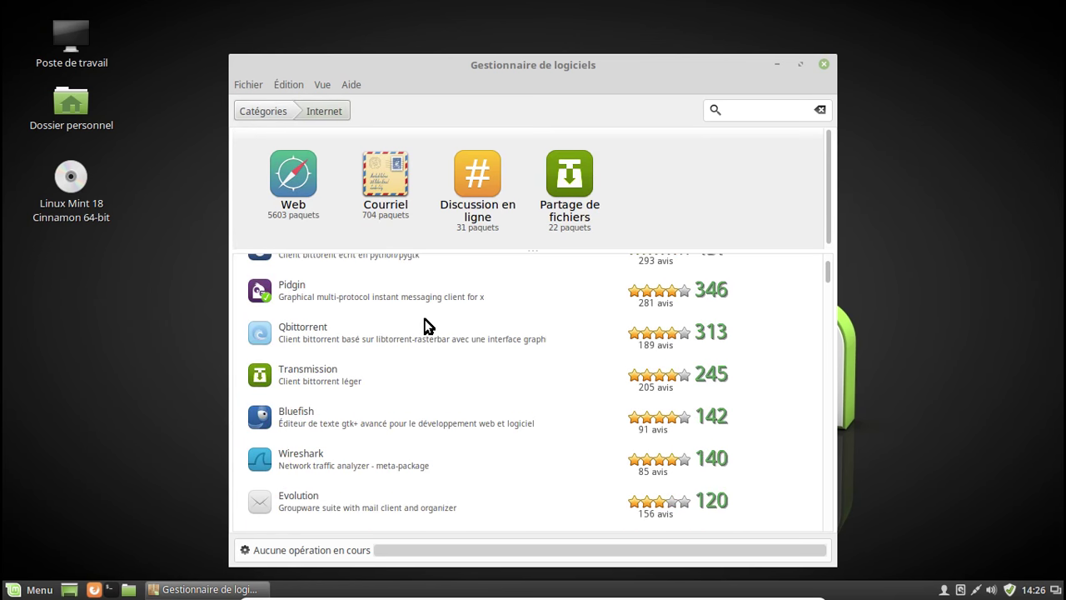
scroll(427, 325, down, 10)
scroll(426, 325, down, 10)
scroll(427, 325, down, 5)
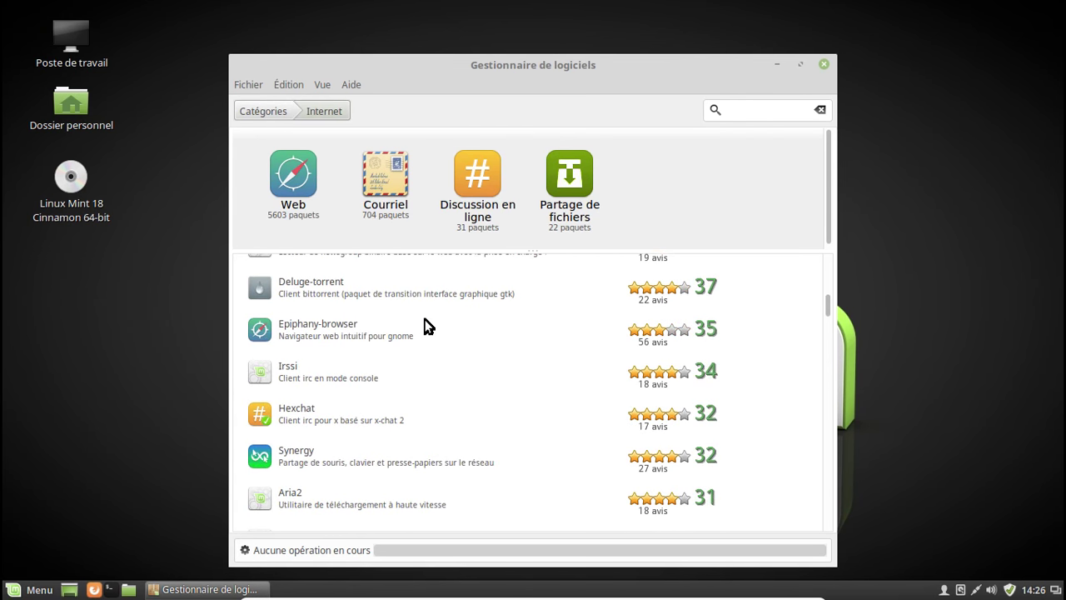
scroll(427, 325, down, 8)
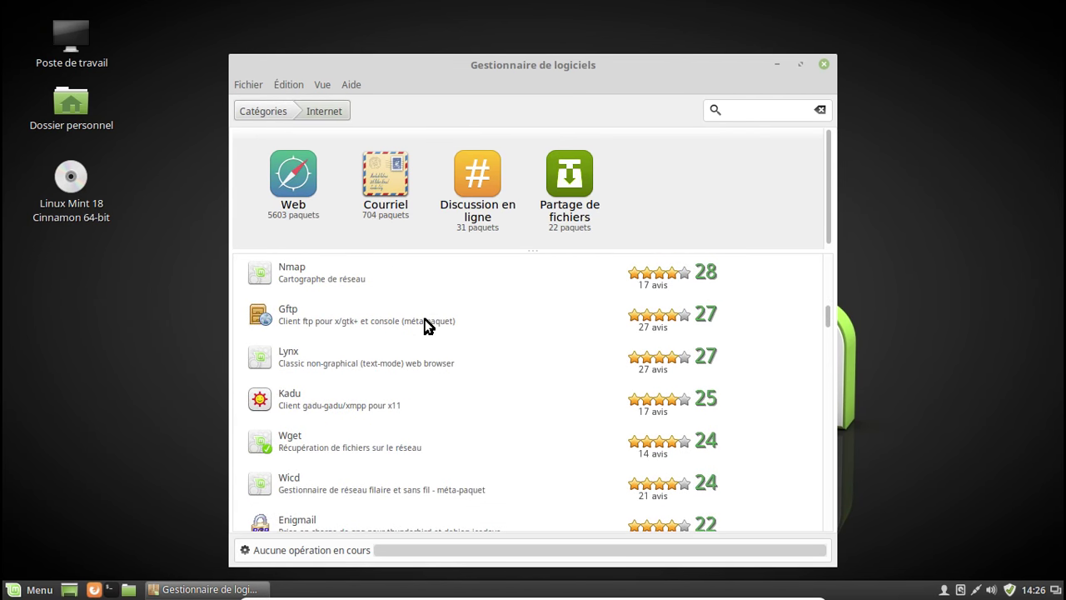
scroll(426, 325, down, 9)
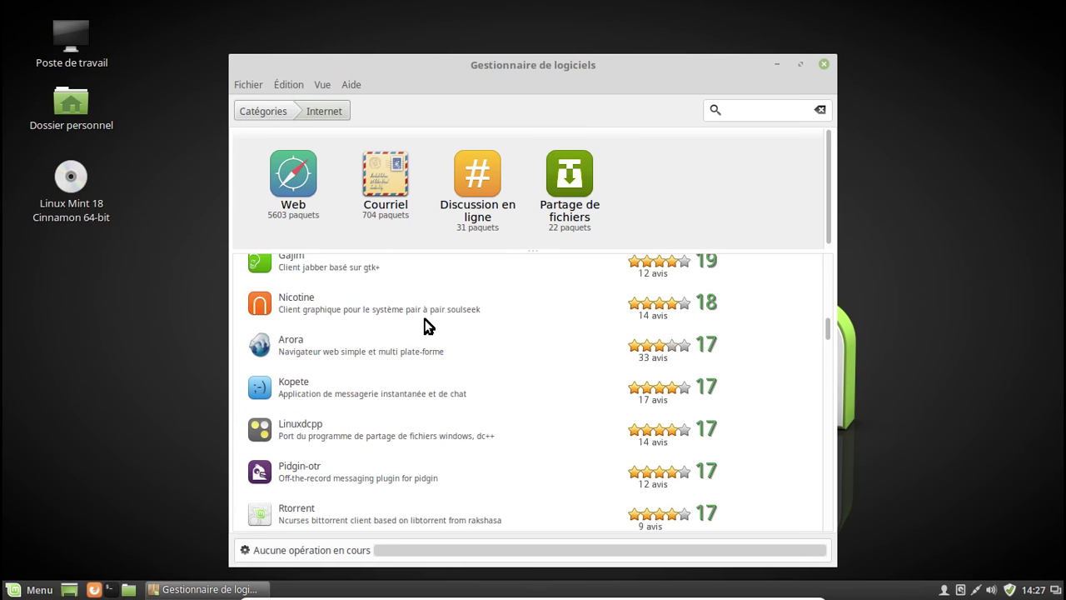
scroll(426, 324, down, 10)
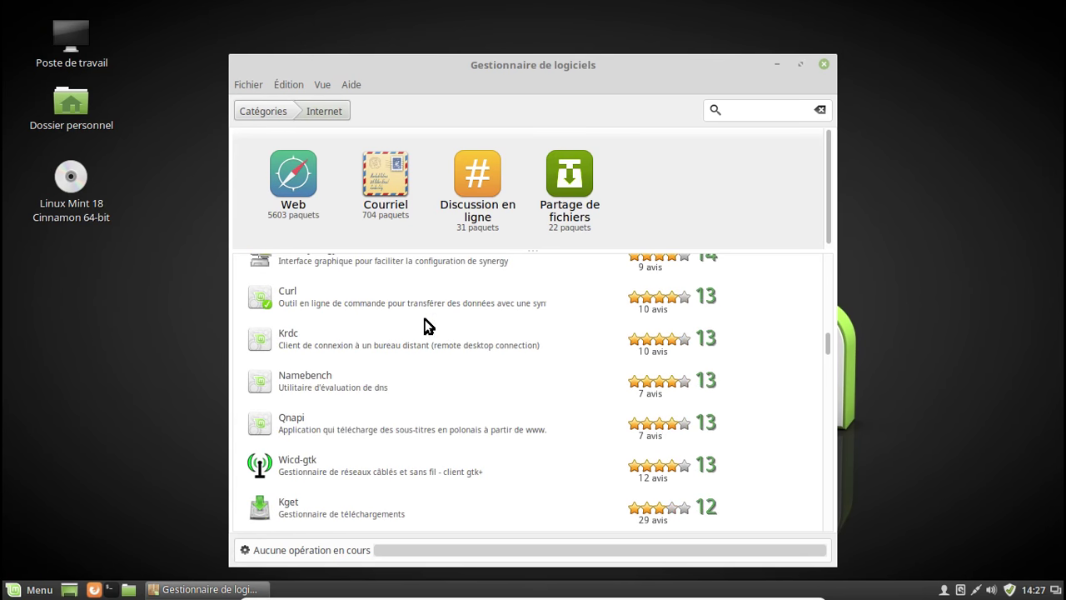
scroll(425, 325, down, 10)
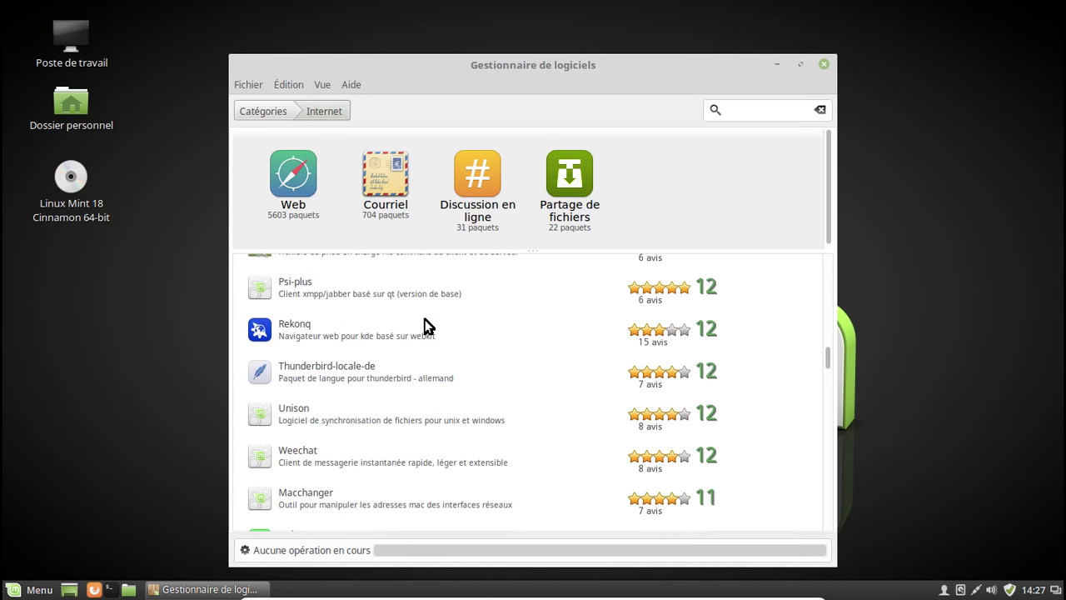
scroll(425, 325, down, 11)
scroll(427, 324, down, 3)
Search the Internet category for "chromium"
click(736, 109)
text(chrom)
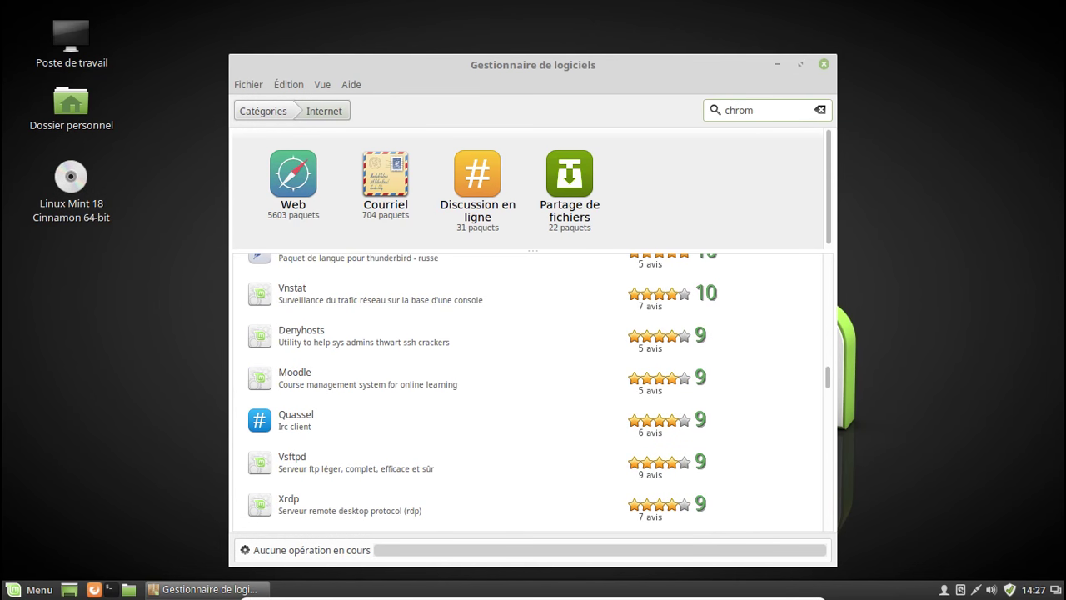
text(ium)
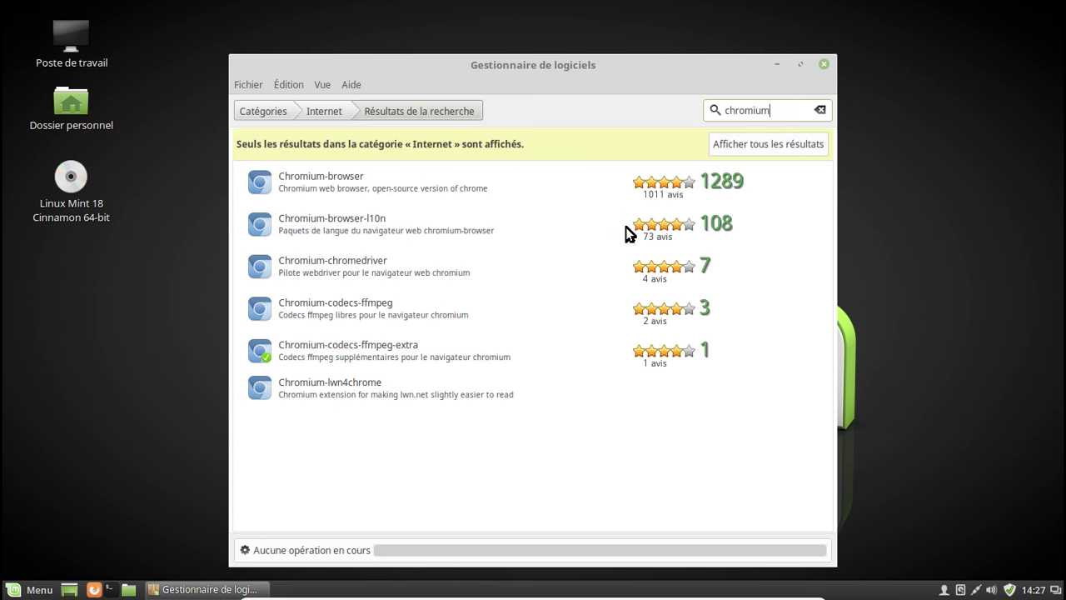
Open the Chromium-browser package from the search results and start its installation
click(345, 186)
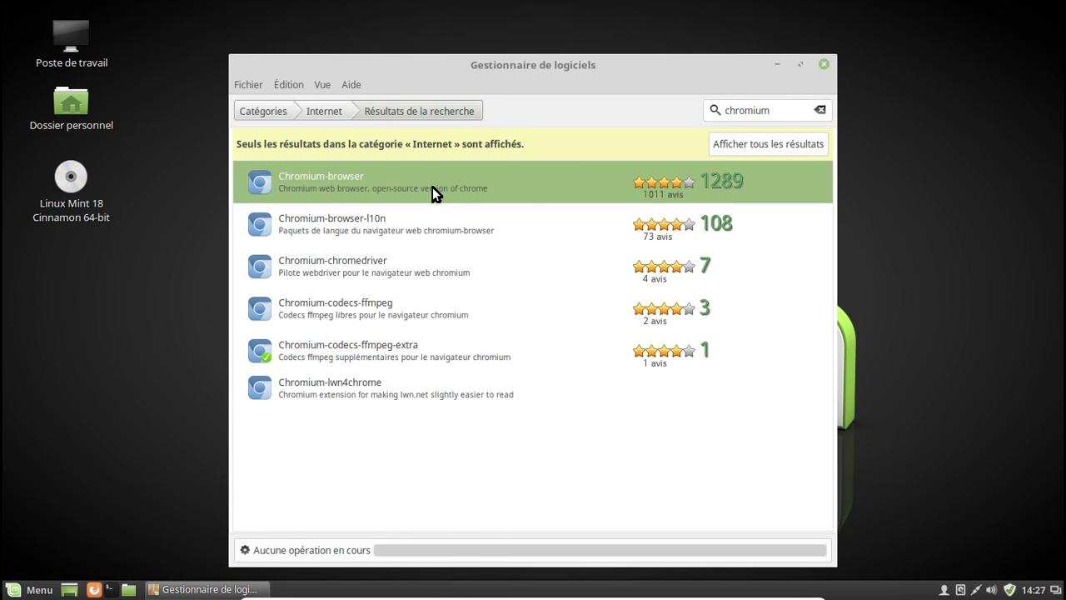
click(298, 227)
click(262, 193)
double_click(262, 197)
click(742, 284)
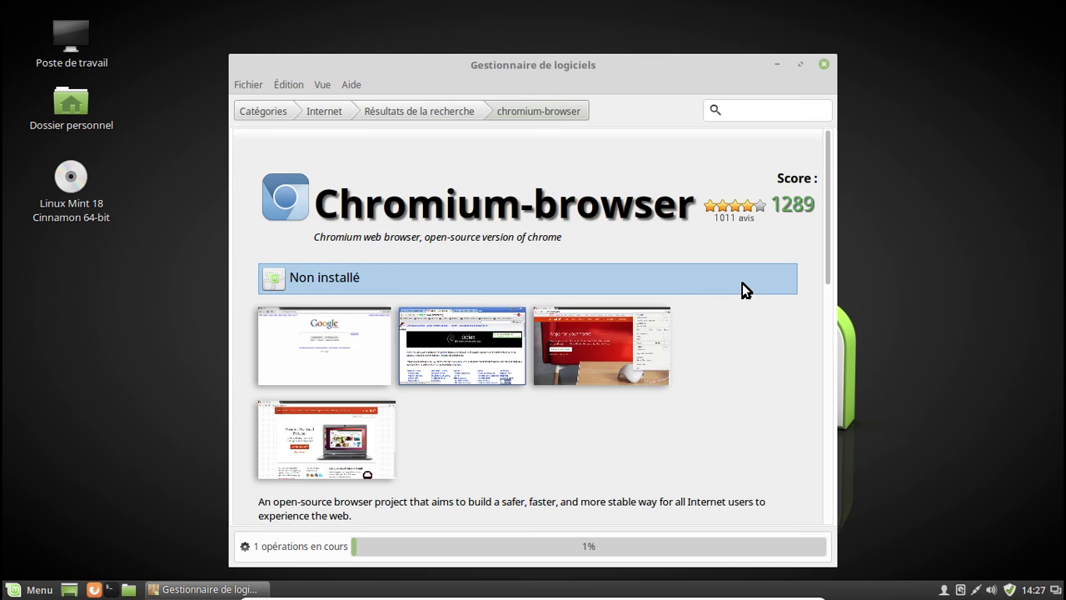
Return to the results, install the Chromium-browser-l10n language package and view the list of active tasks
click(464, 116)
click(351, 229)
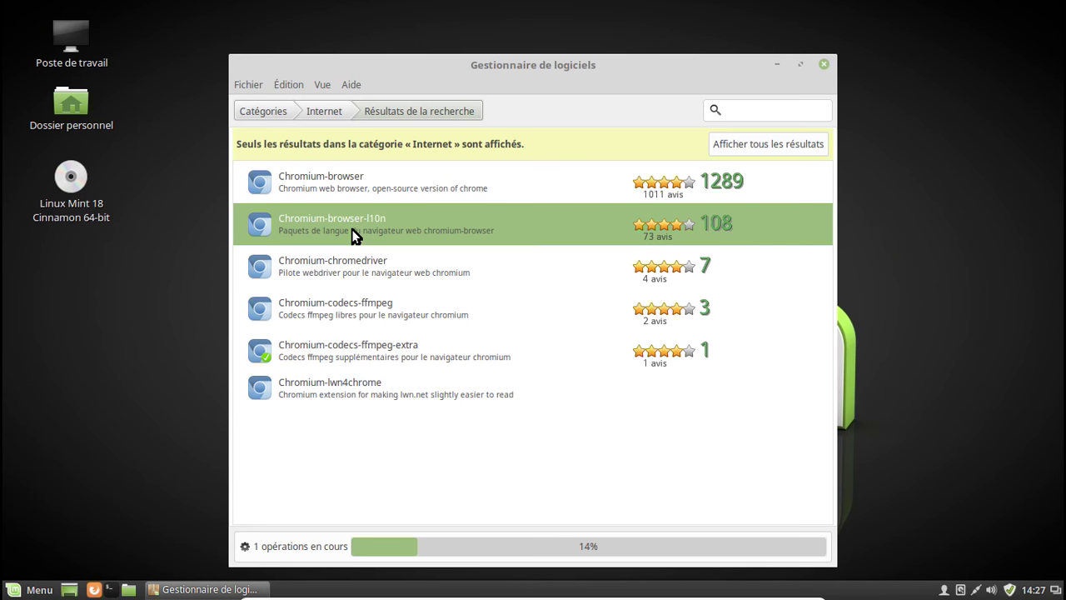
double_click(352, 229)
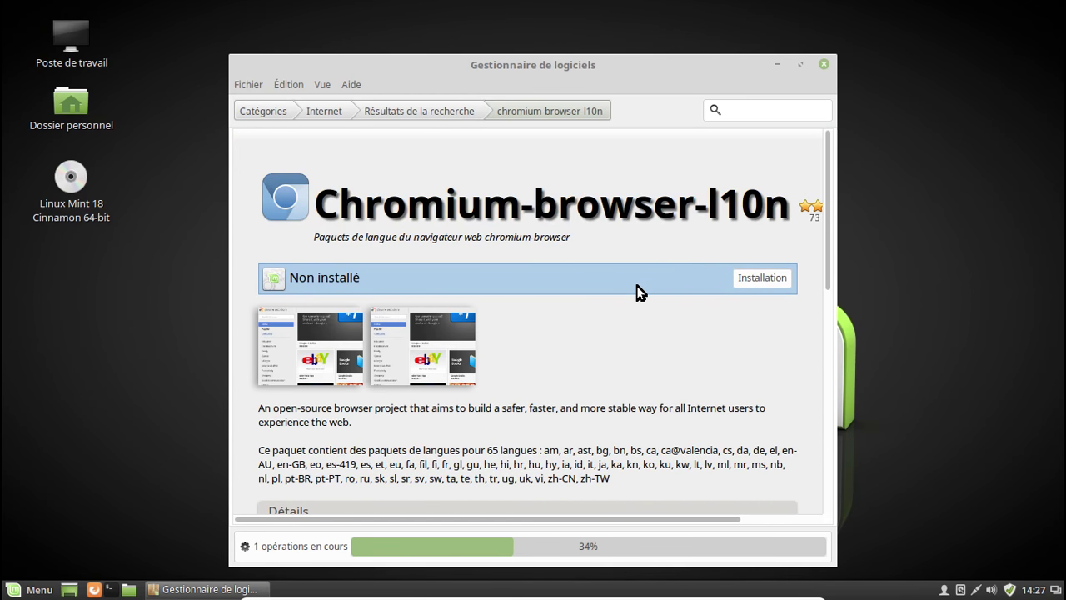
scroll(638, 291, down, 2)
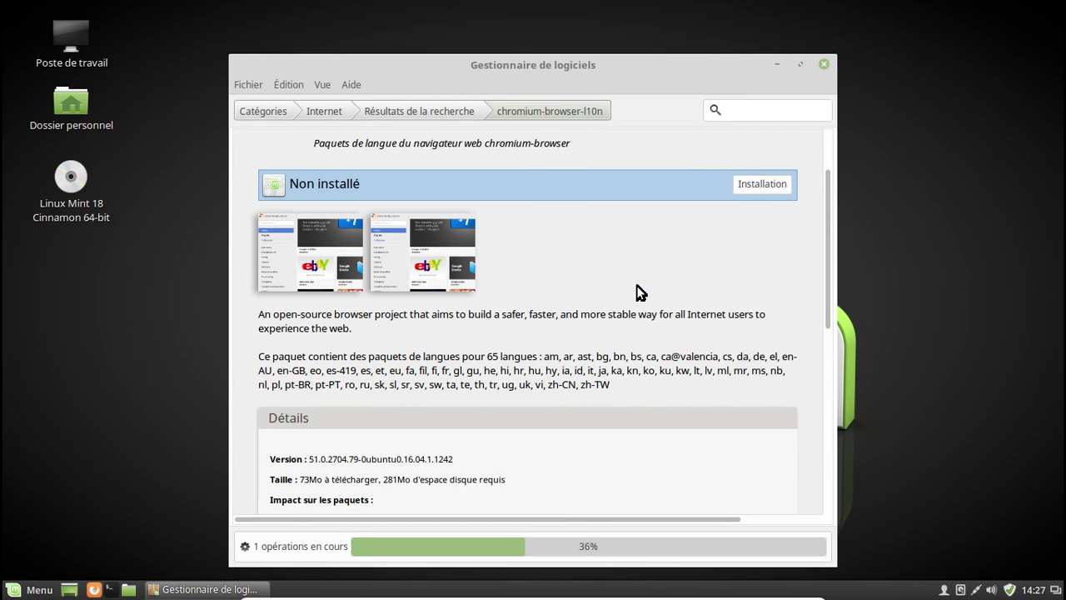
click(761, 185)
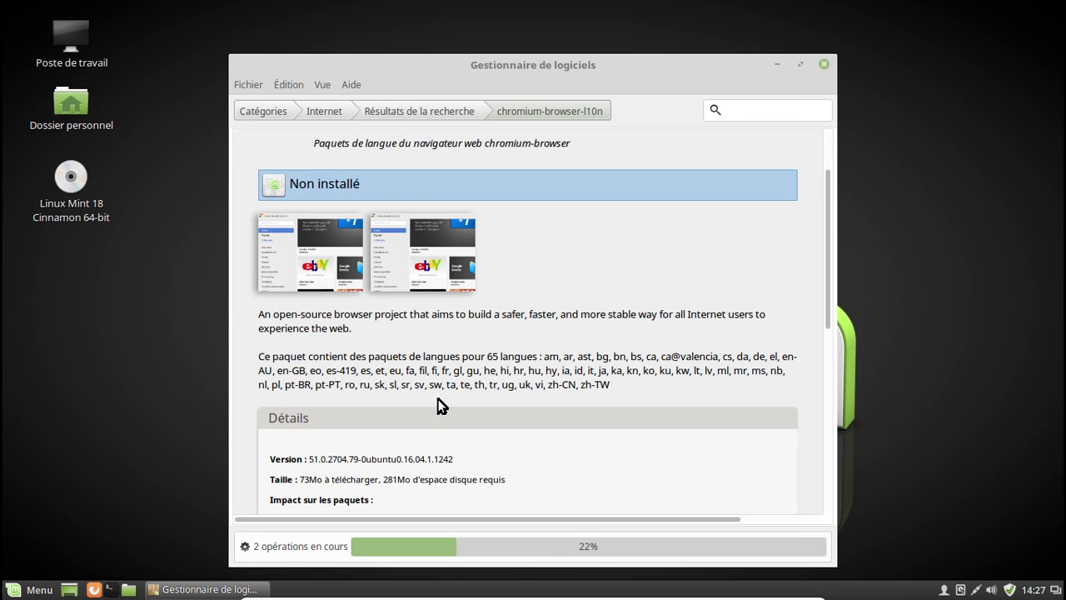
click(267, 546)
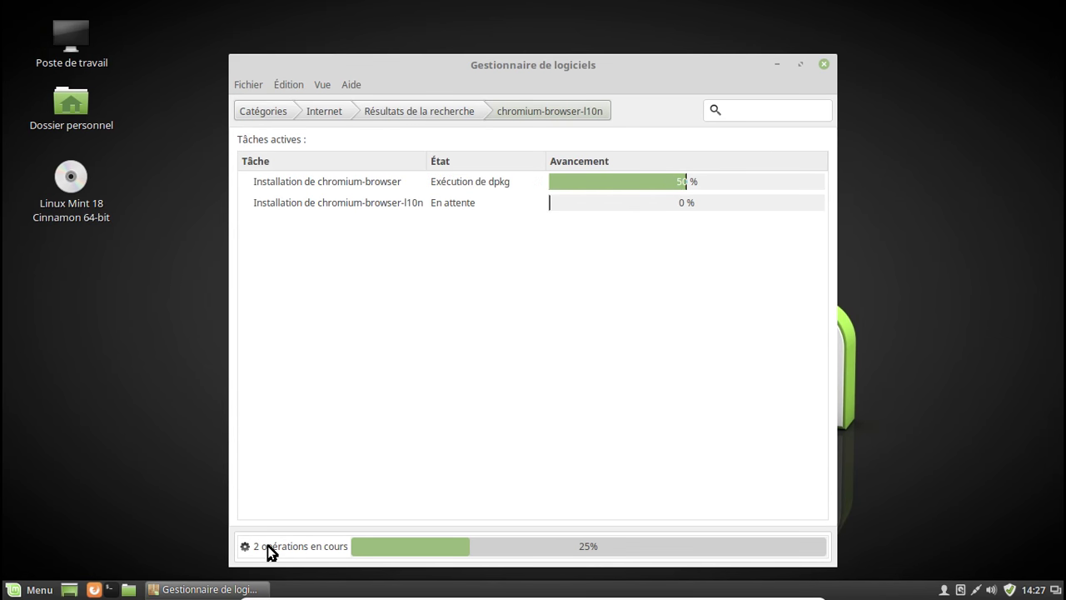
Open the Multimédia category and look through its list of available packages
click(268, 111)
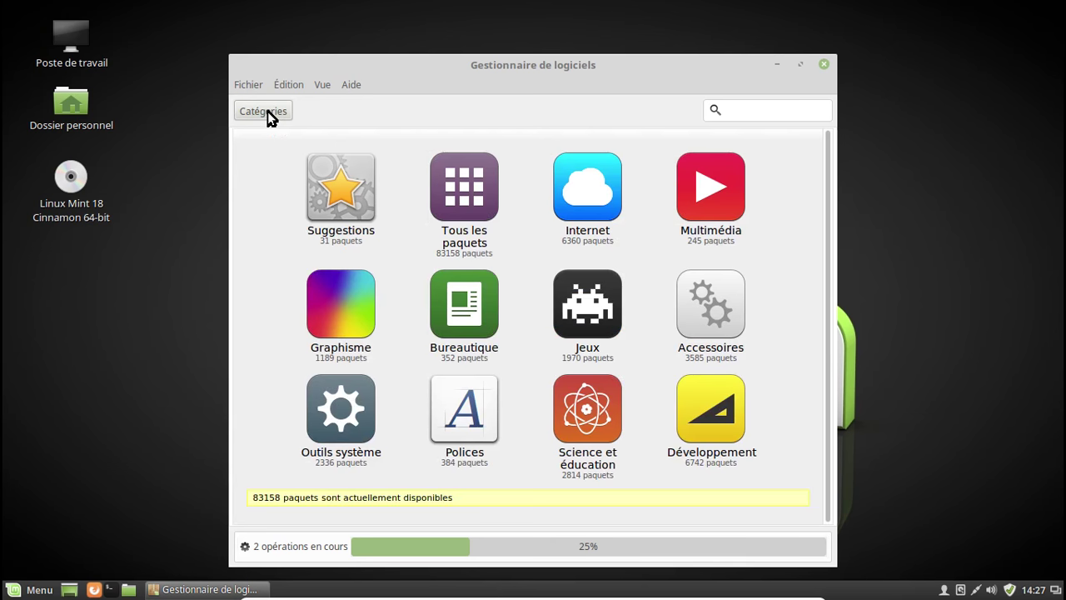
click(686, 203)
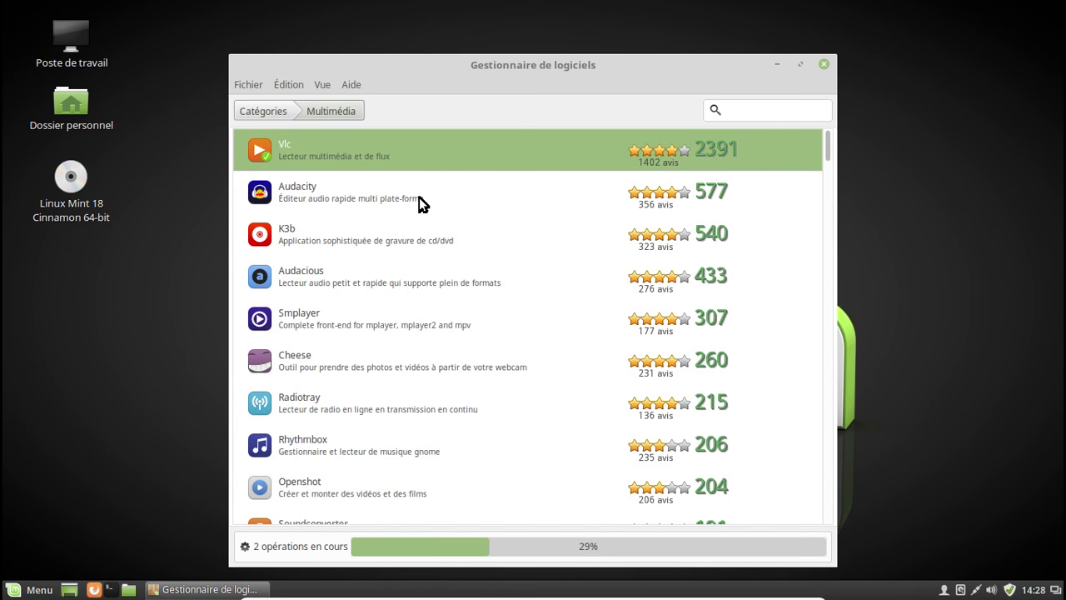
scroll(419, 197, down, 3)
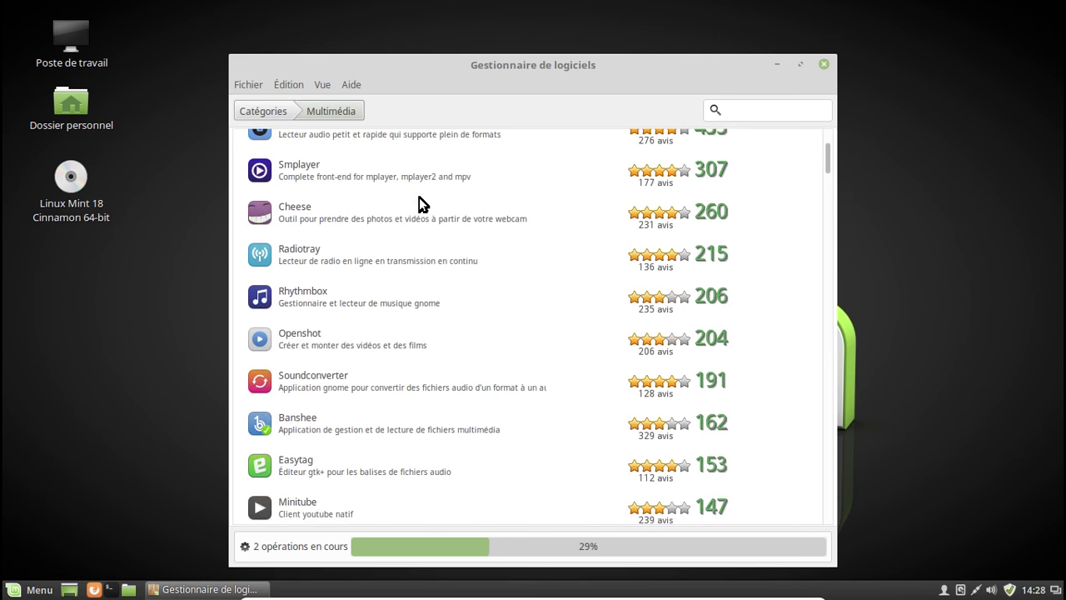
scroll(419, 197, down, 2)
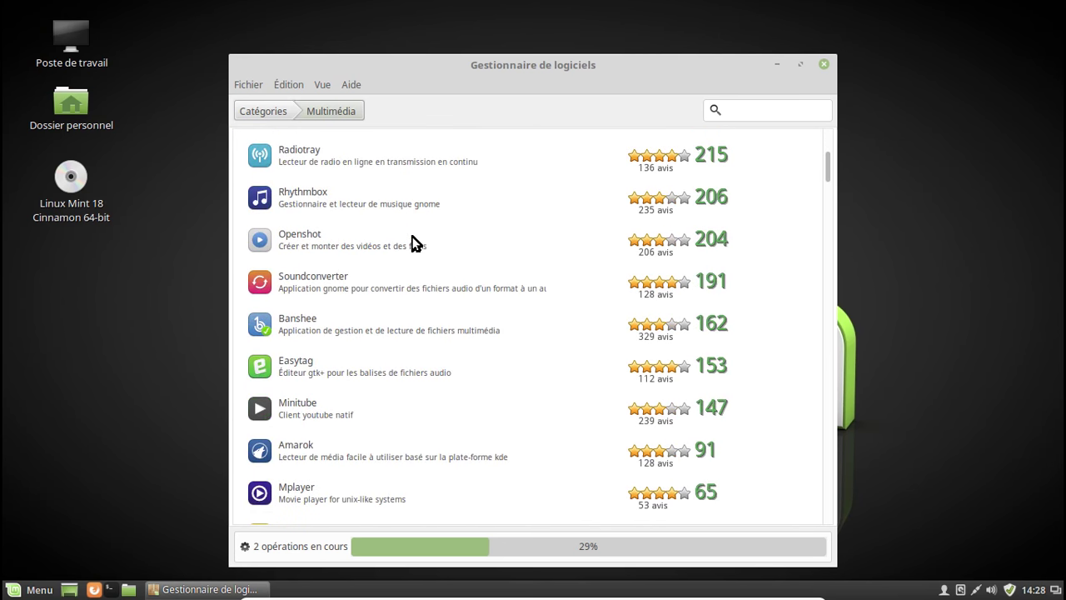
scroll(468, 250, down, 1)
scroll(468, 258, down, 6)
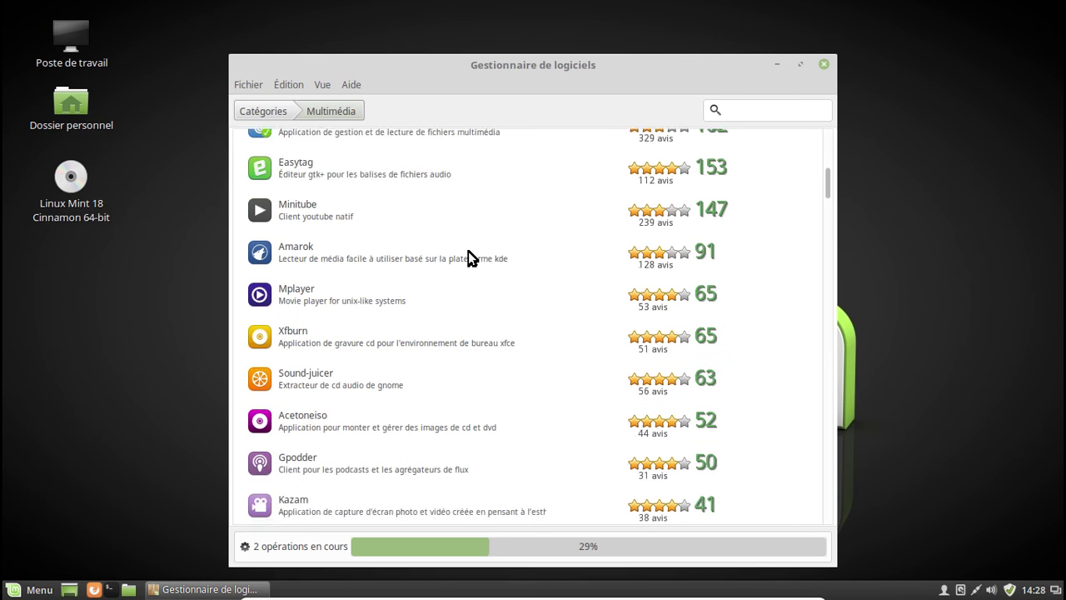
scroll(468, 259, down, 4)
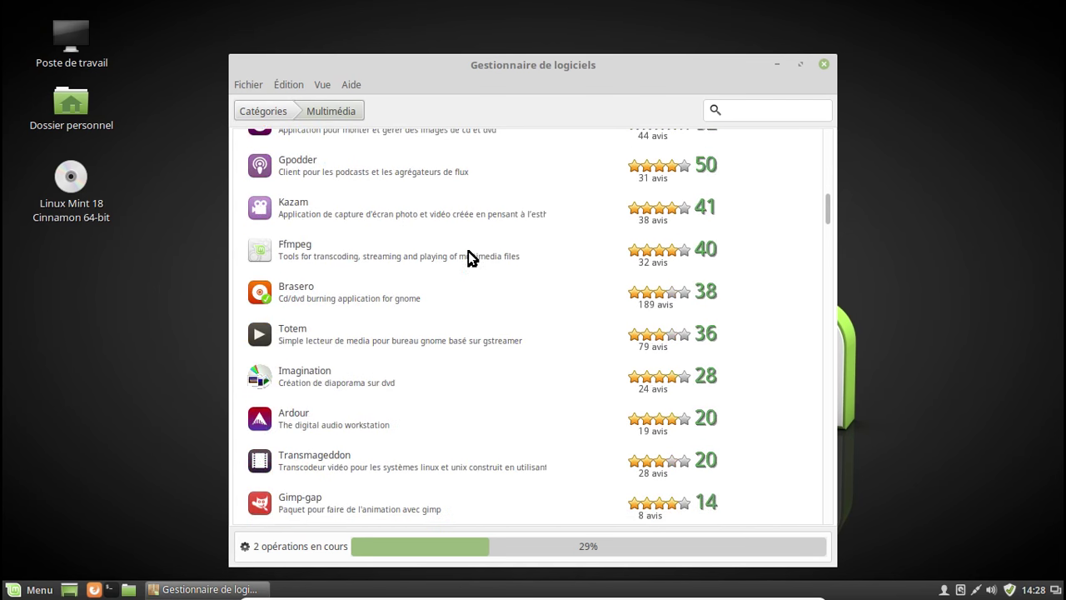
scroll(468, 258, down, 3)
scroll(469, 251, down, 12)
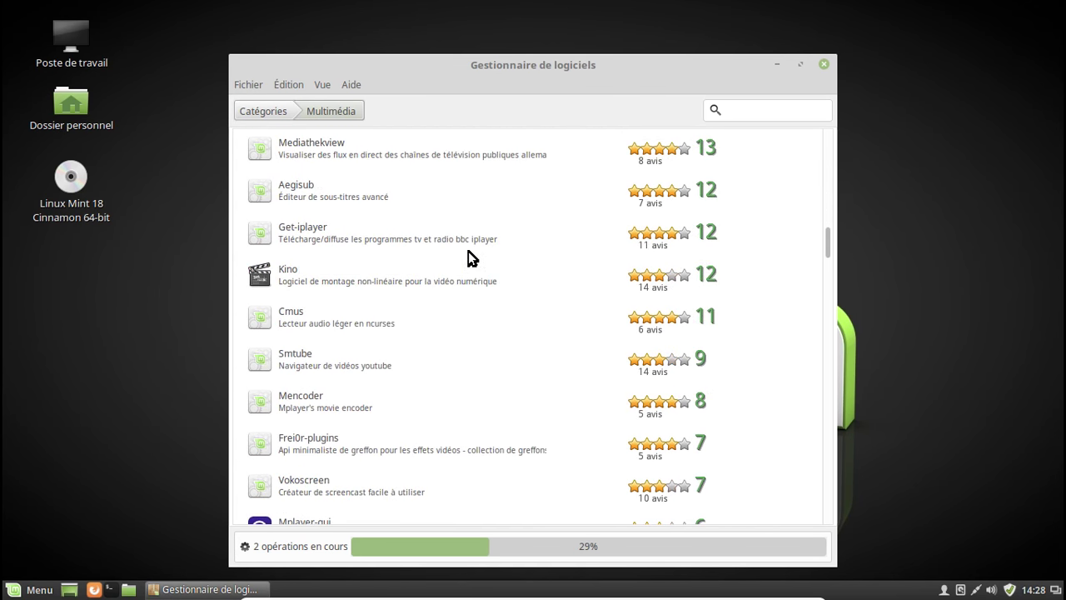
scroll(468, 251, down, 7)
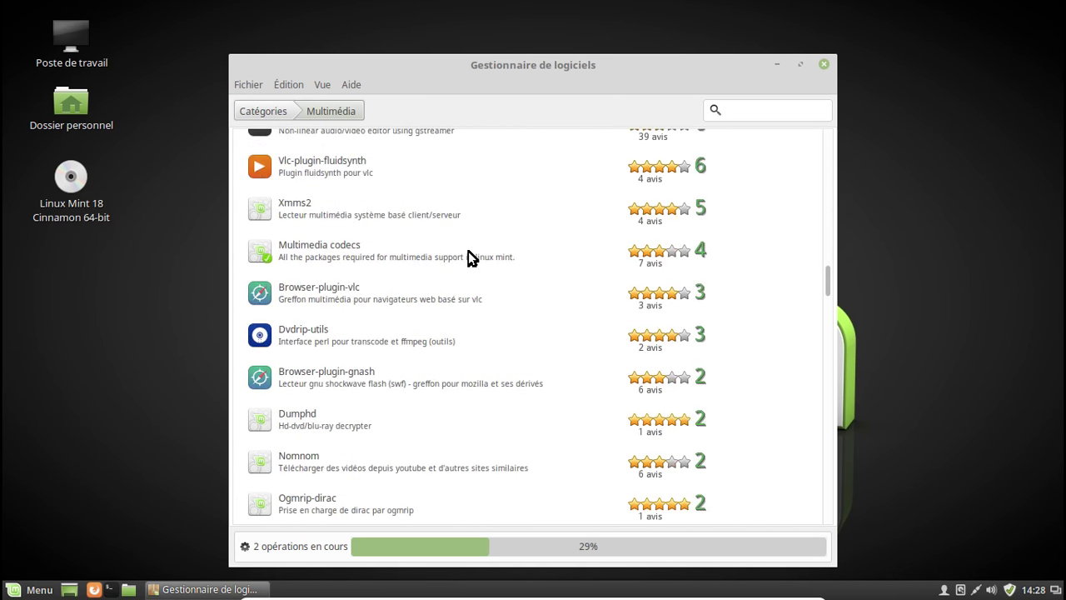
scroll(468, 251, down, 10)
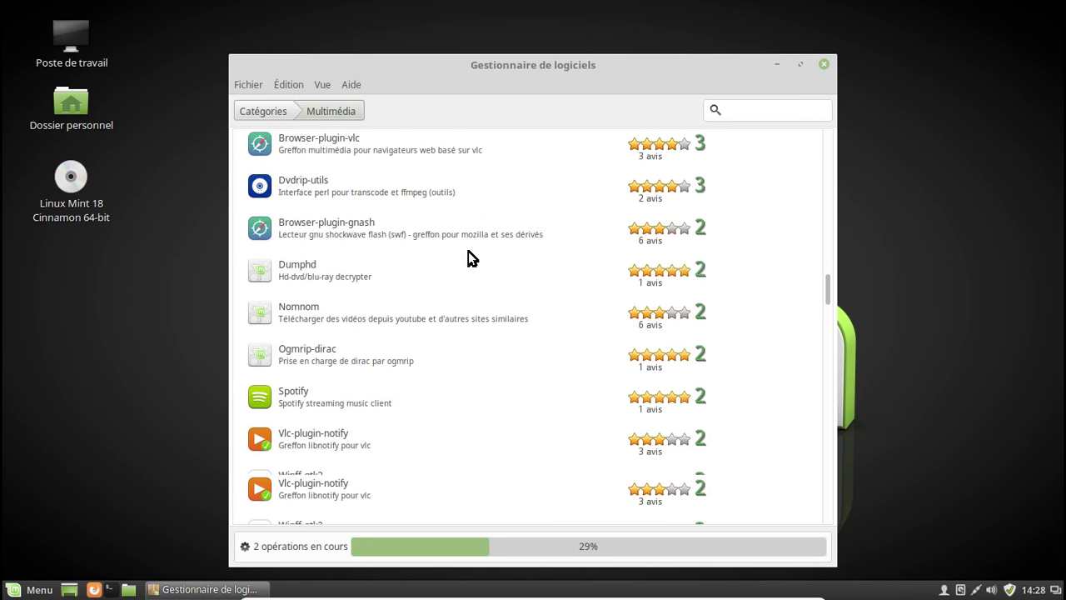
scroll(468, 251, down, 4)
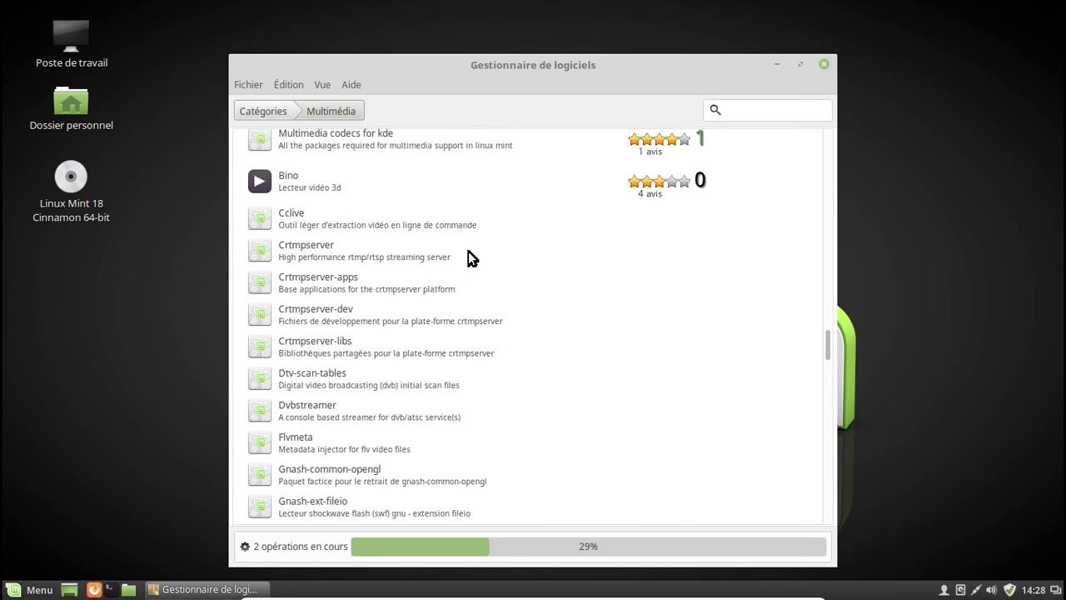
scroll(469, 251, down, 6)
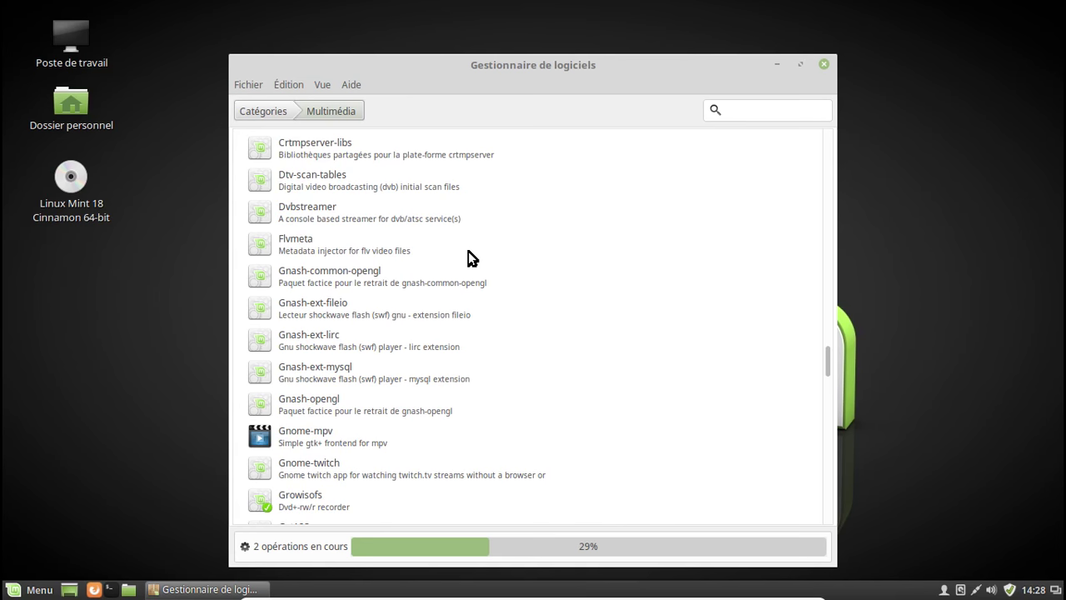
scroll(468, 251, down, 7)
scroll(468, 251, down, 4)
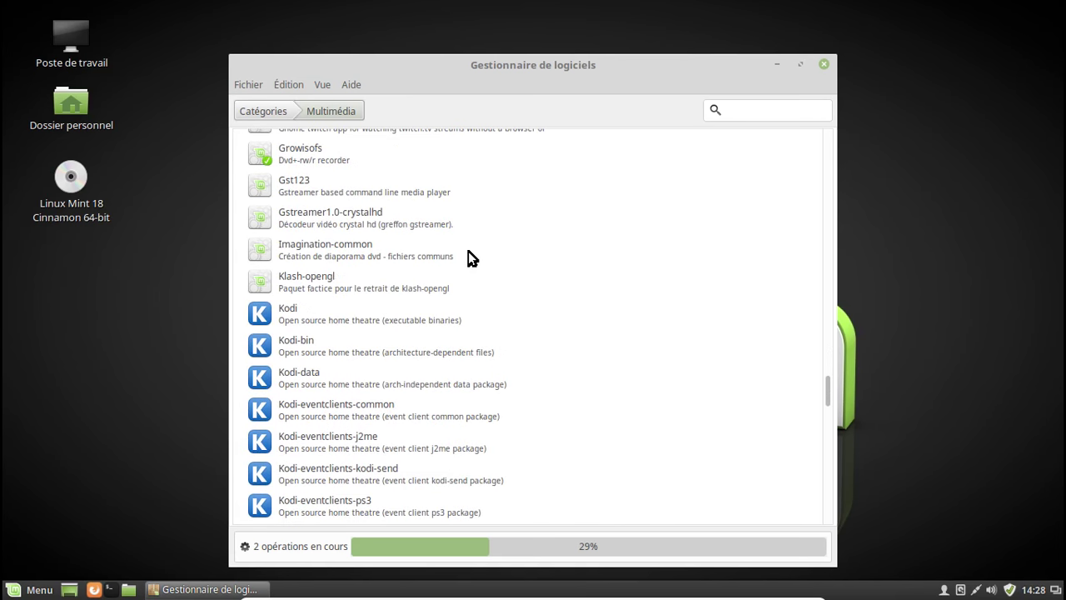
scroll(469, 251, down, 18)
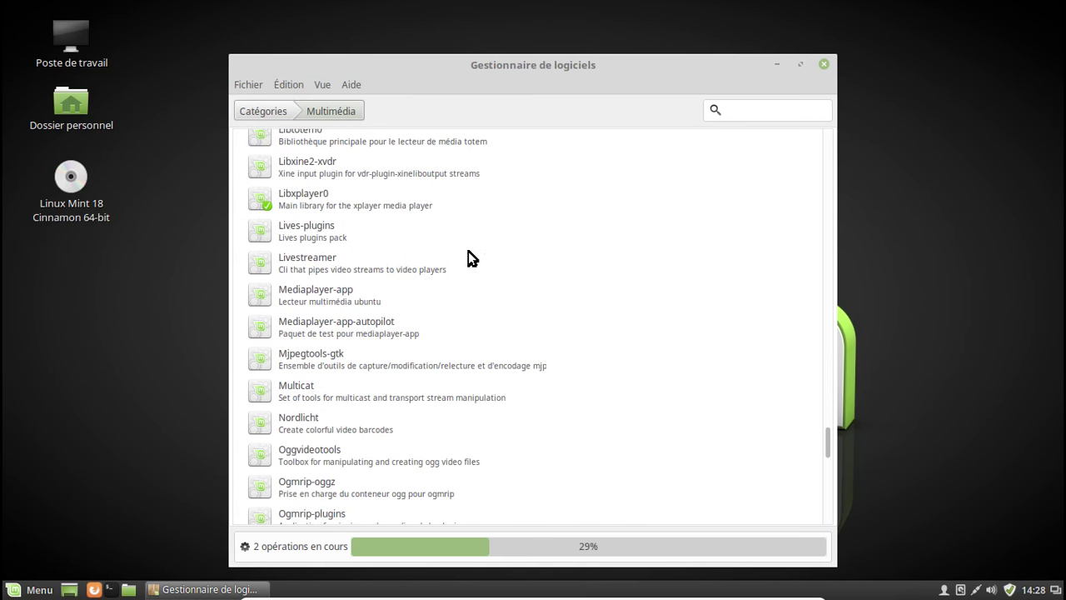
scroll(468, 251, down, 6)
scroll(468, 251, down, 5)
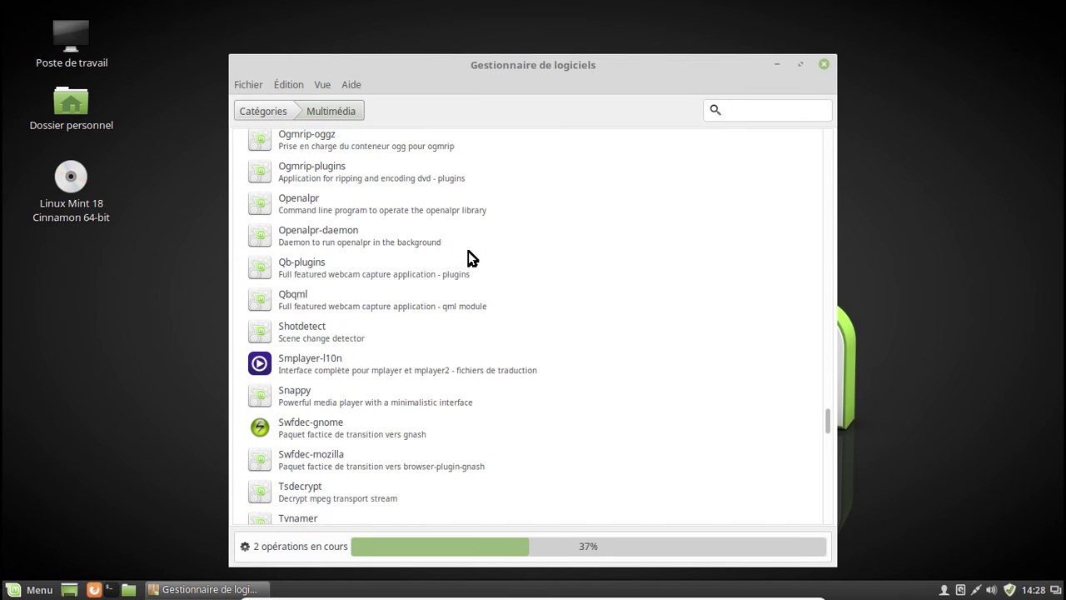
scroll(469, 251, down, 7)
scroll(608, 146, down, 5)
Search the Multimédia category for "quodlibet", then replace the search term with "exaile"
click(757, 108)
text(quodlibet)
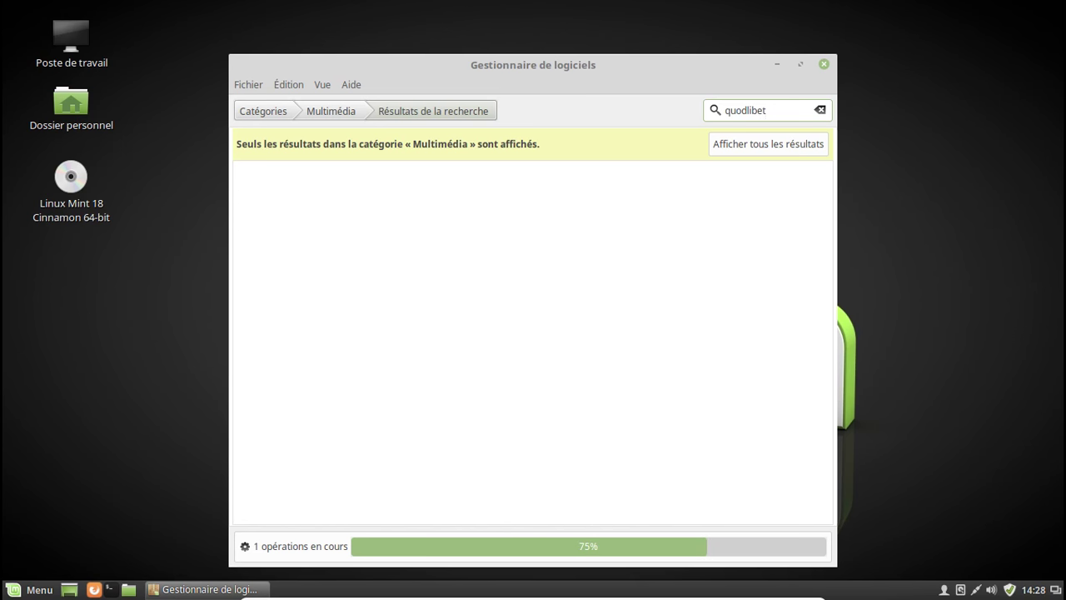
key(BackSpace)
key(BackSpace)
key(BackSpace)
key(BackSpace)
key(BackSpace)
key(BackSpace)
key(BackSpace)
key(BackSpace)
key(BackSpace)
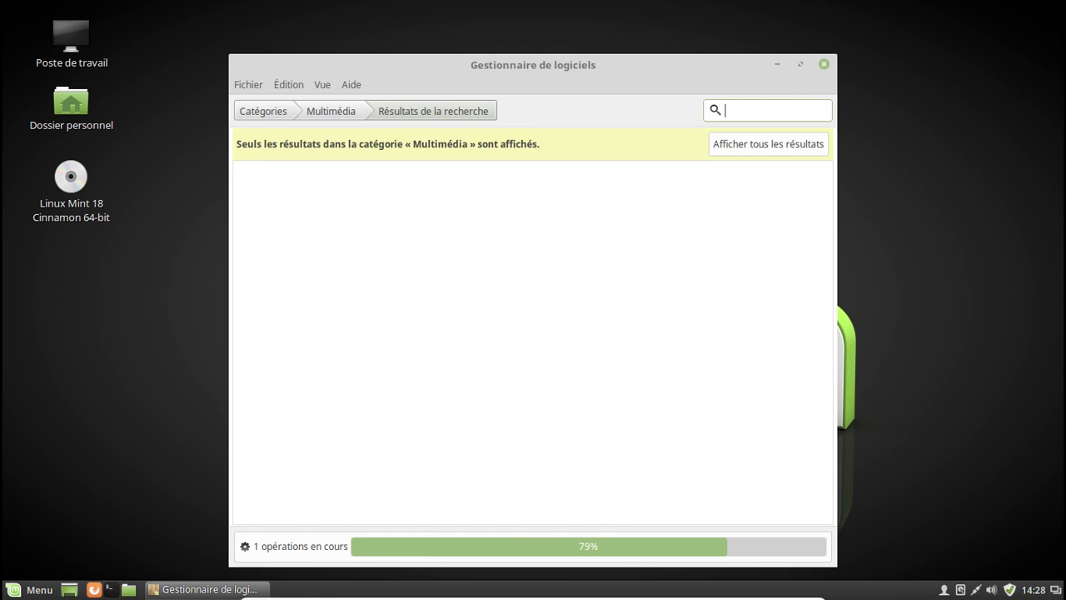
text(exail)
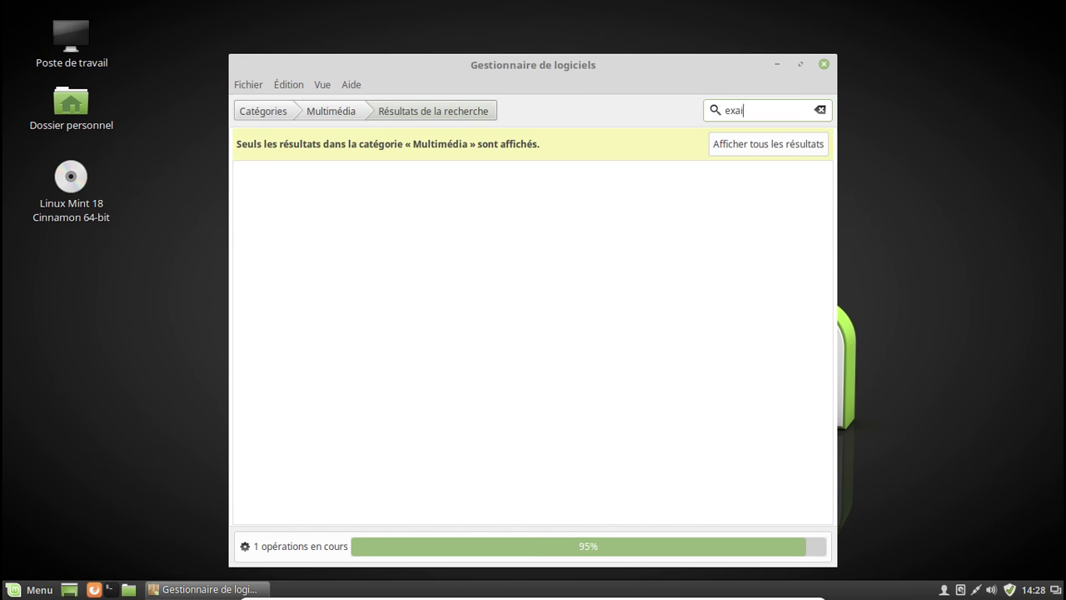
text(e)
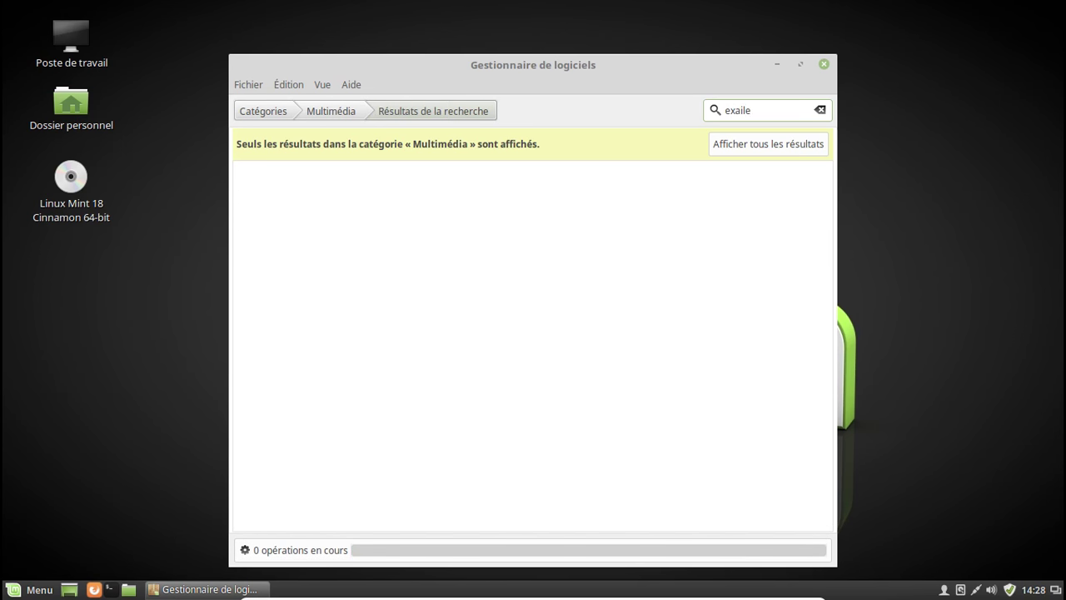
Replace the search term with "cantata" to look for that music player
key(BackSpace)
key(BackSpace)
key(BackSpace)
key(BackSpace)
key(BackSpace)
key(BackSpace)
text(canata)
key(BackSpace)
key(BackSpace)
key(BackSpace)
text(tata)
Clear the search term, return to the category overview and close the software manager
key(BackSpace)
key(BackSpace)
key(BackSpace)
key(BackSpace)
key(BackSpace)
key(BackSpace)
key(BackSpace)
click(275, 116)
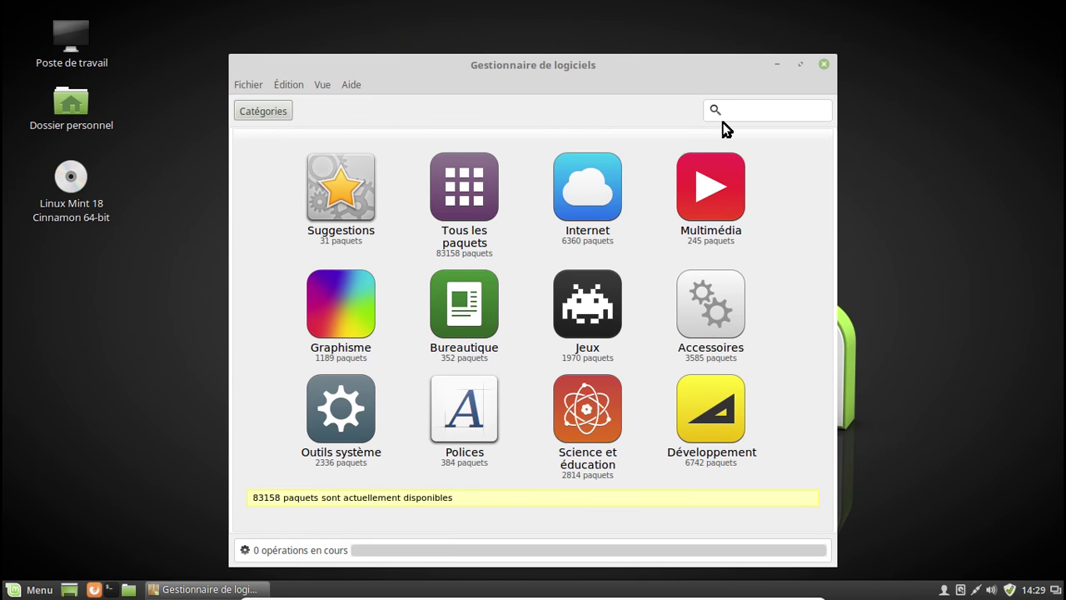
click(824, 64)
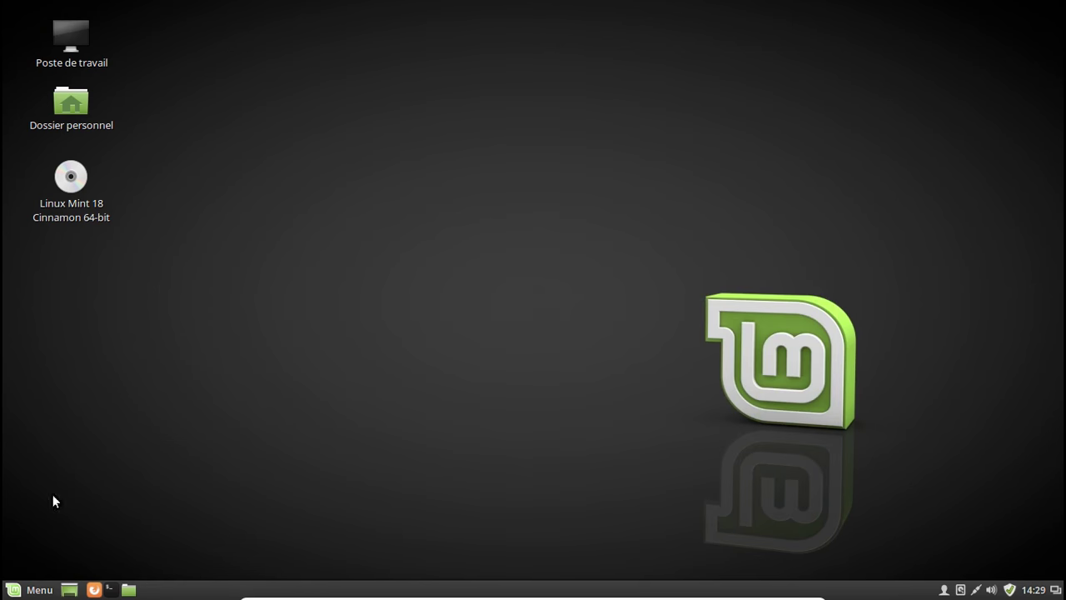
Find the Synaptic package manager among the installed applications with "syn" and launch it
click(16, 591)
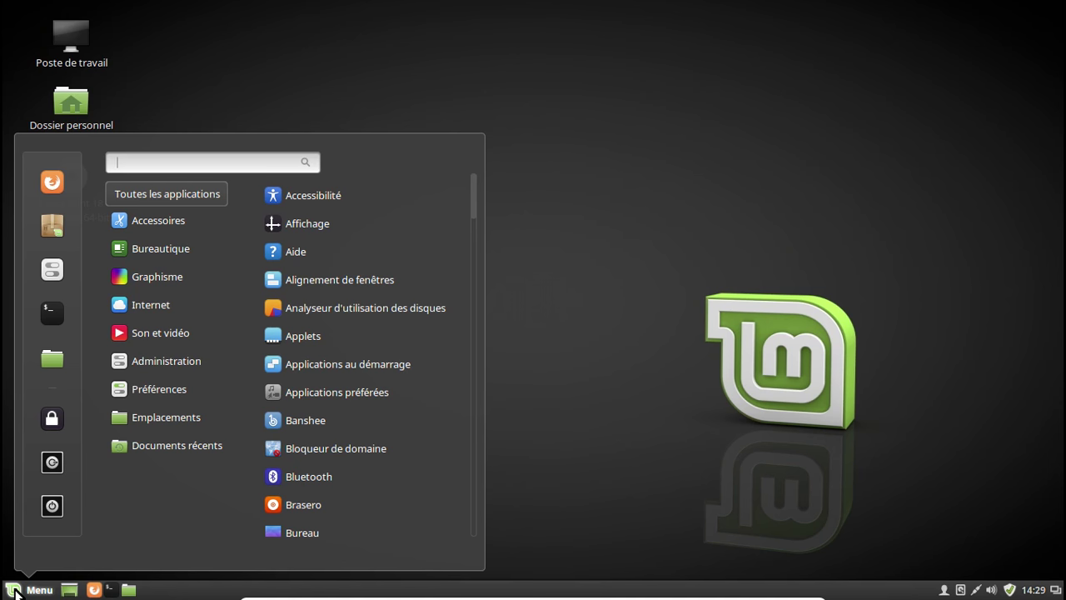
text(syn)
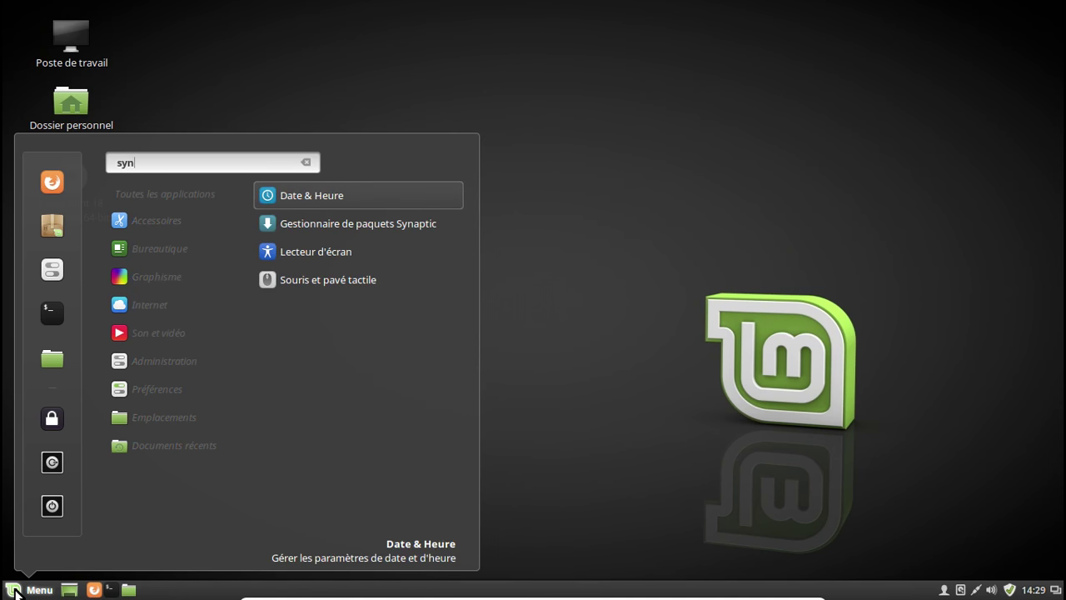
key(Down)
key(Return)
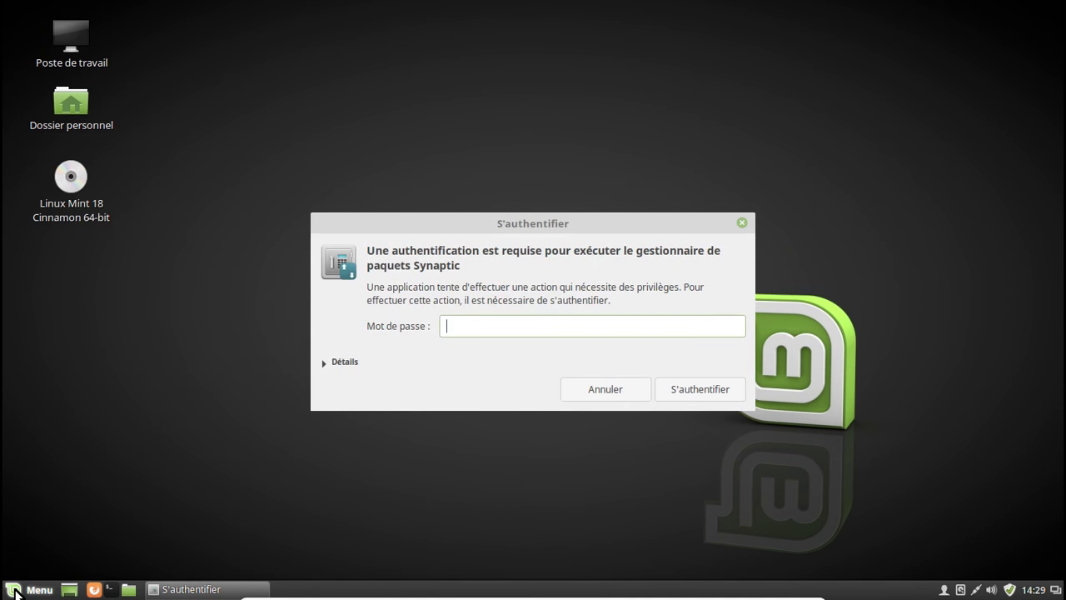
Enter the account password and authenticate to run Synaptic
text(*********)
key(BackSpace)
key(BackSpace)
key(BackSpace)
key(BackSpace)
key(BackSpace)
key(BackSpace)
key(BackSpace)
key(BackSpace)
key(BackSpace)
text(*********)
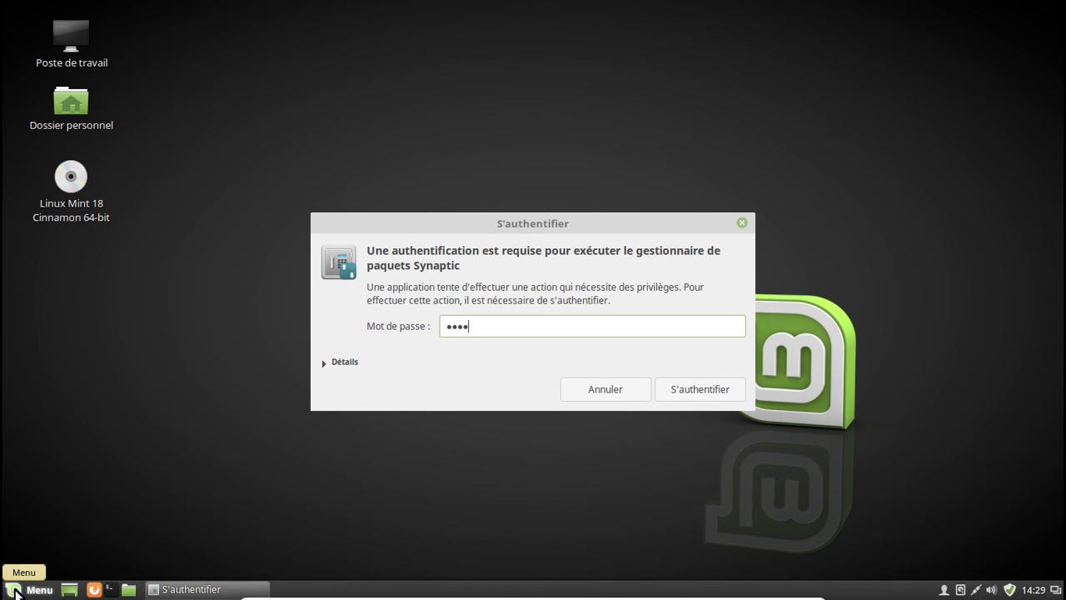
key(Return)
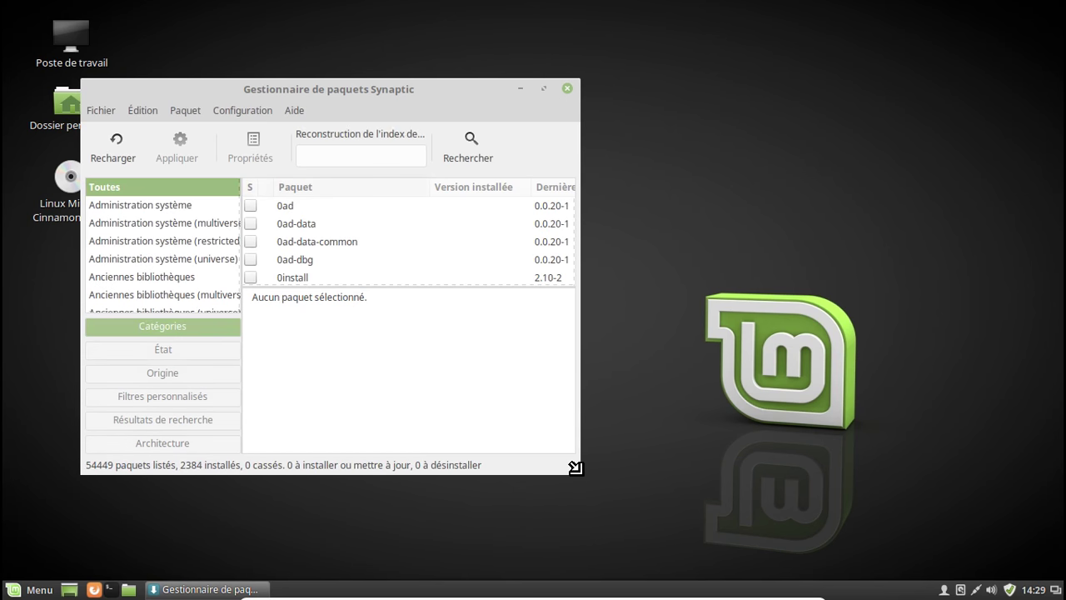
Enlarge the package manager window and filter the package list by "quodlibet"
click(759, 388)
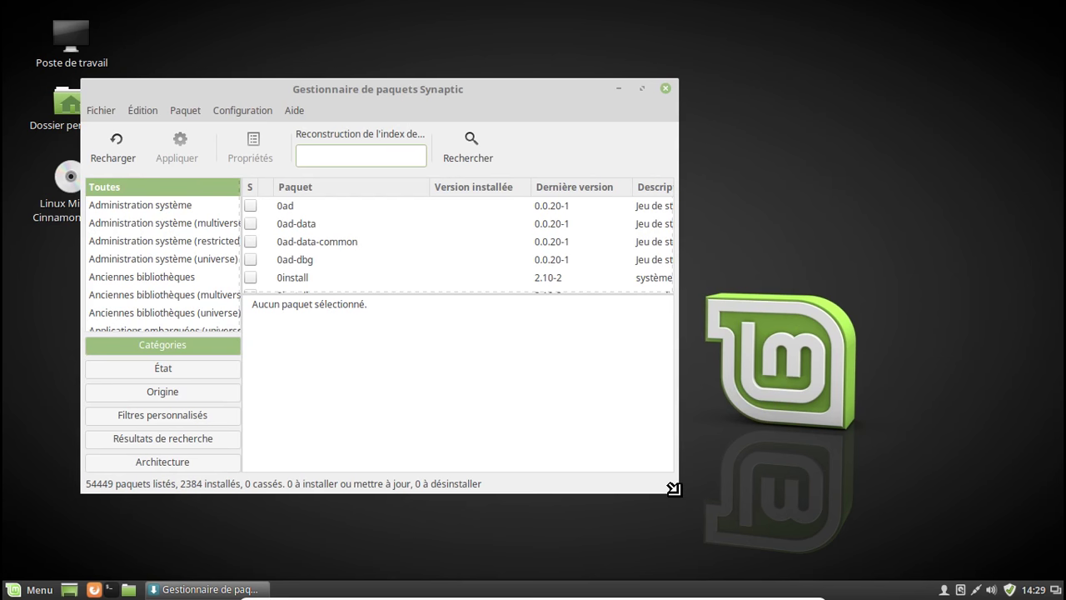
click(359, 156)
text(quodlibet)
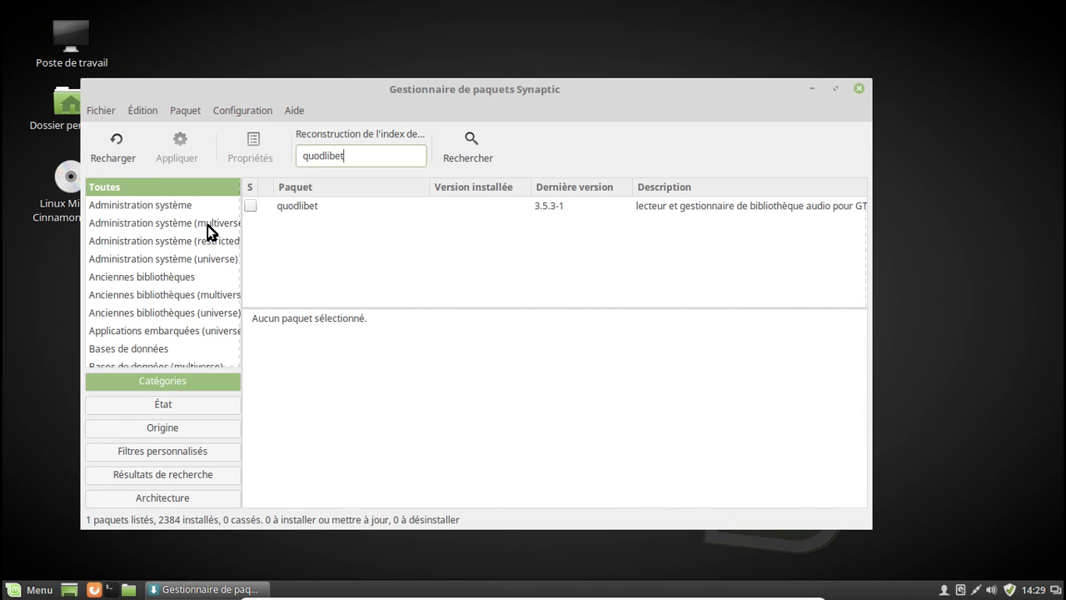
Mark the quodlibet package for installation together with the additional packages it requires
click(254, 208)
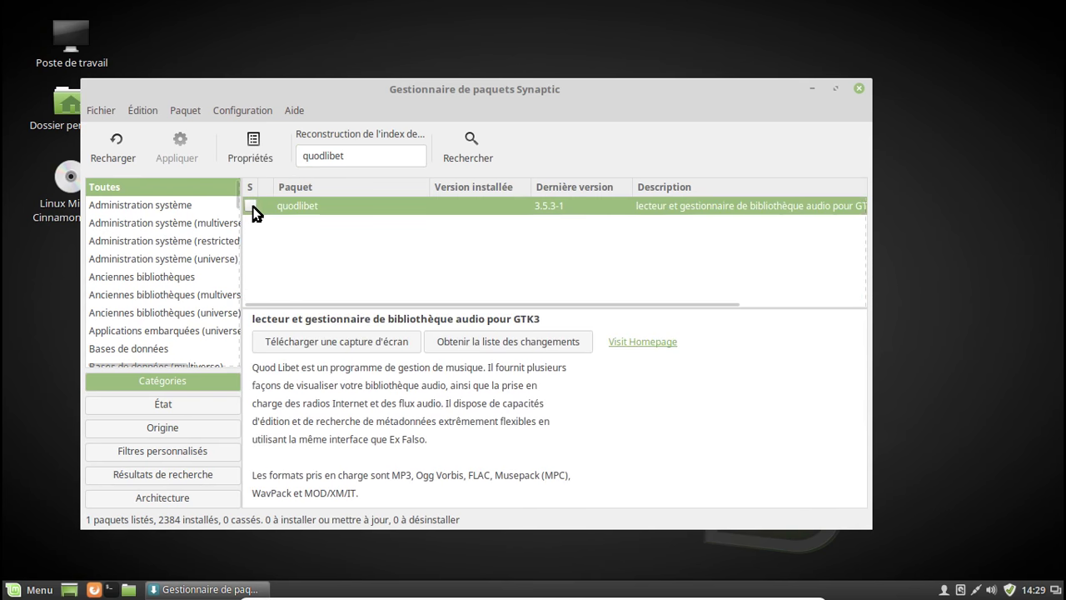
click(254, 208)
click(316, 248)
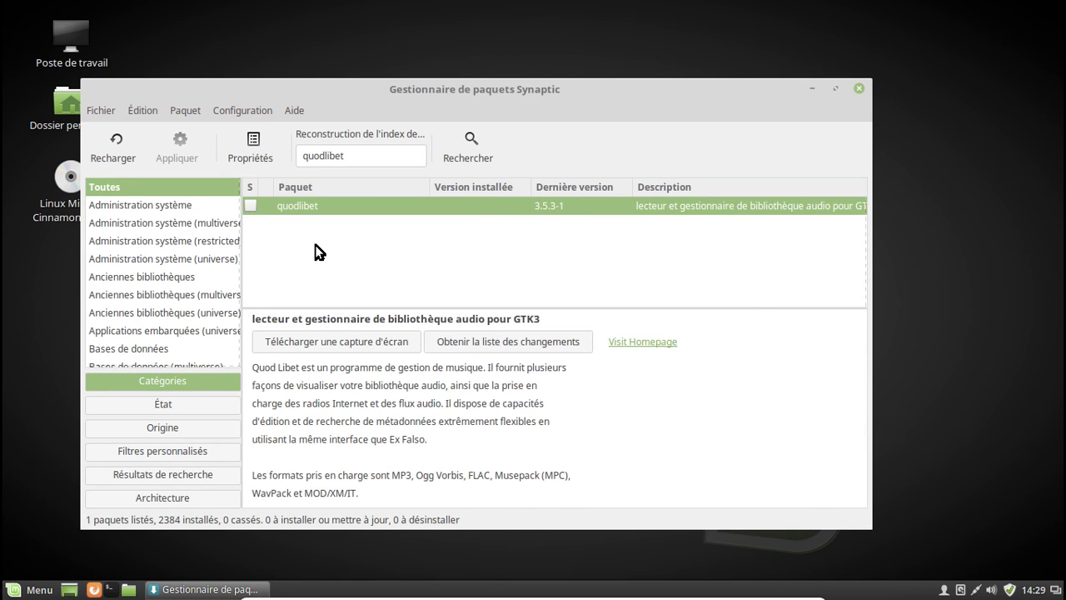
click(616, 450)
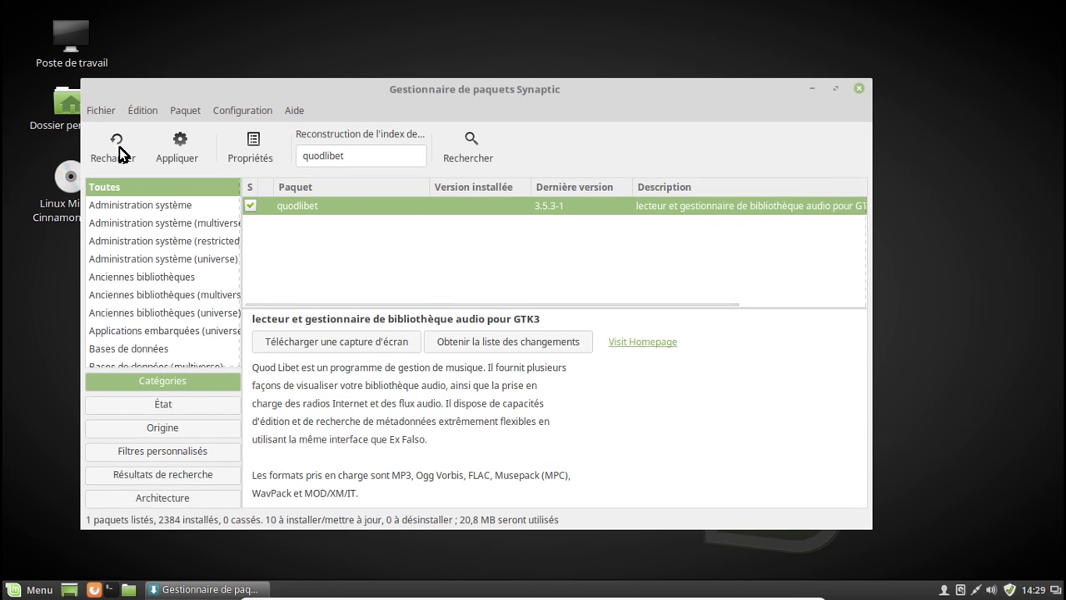
Apply the marked quodlibet installation and have the progress dialog close once the changes succeed
click(167, 149)
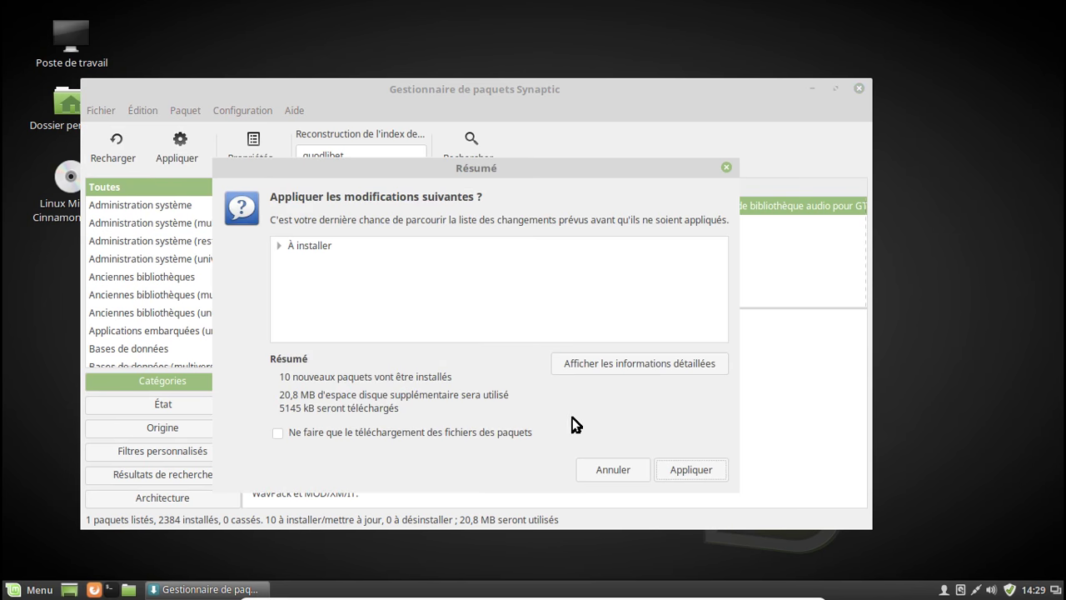
click(687, 465)
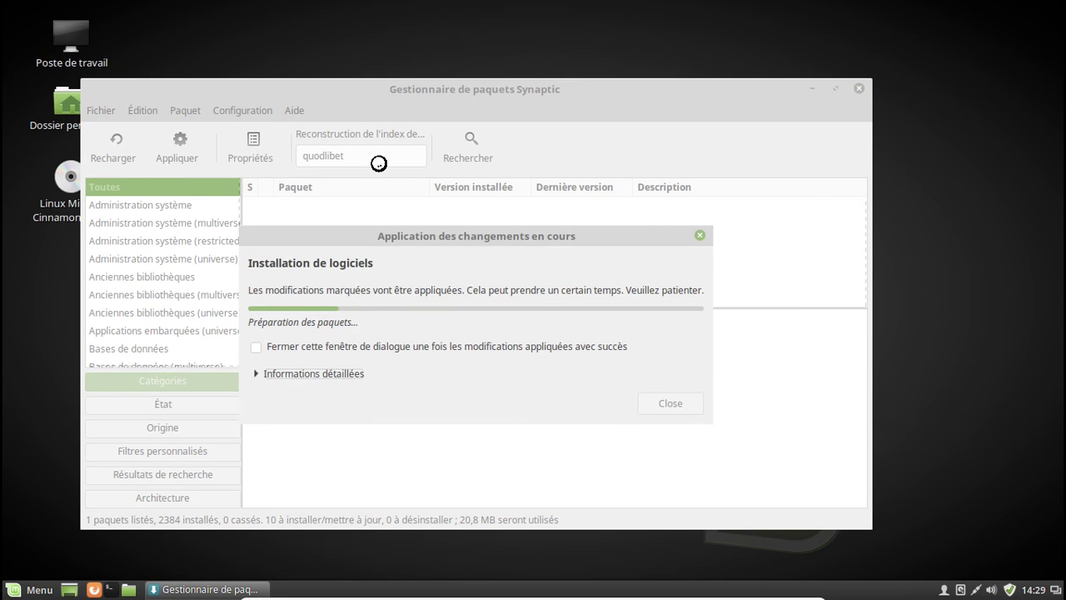
click(323, 346)
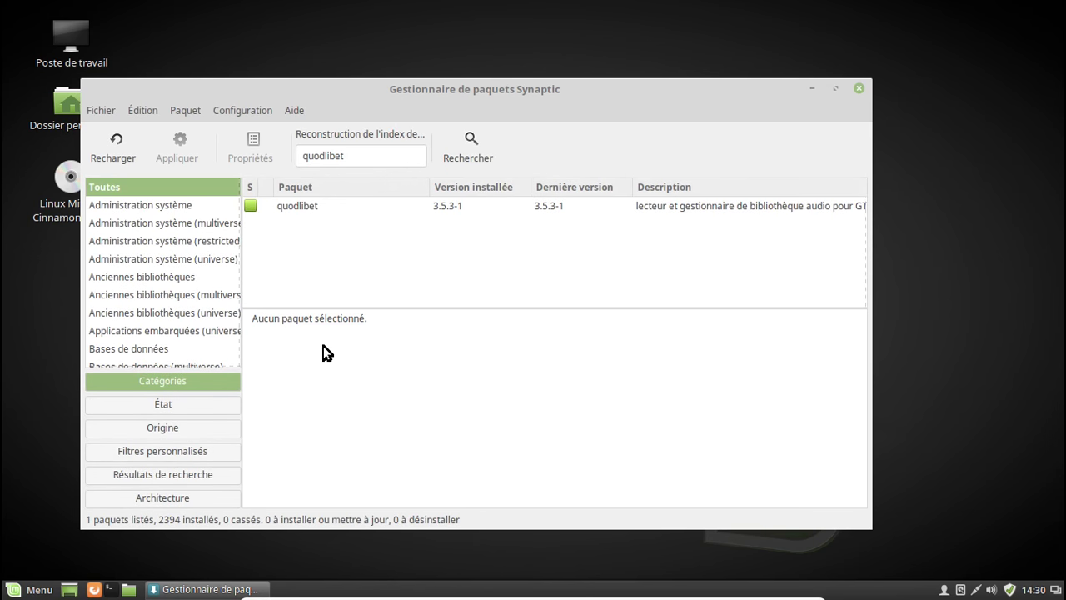
Replace the package search term with "banshee"
click(367, 153)
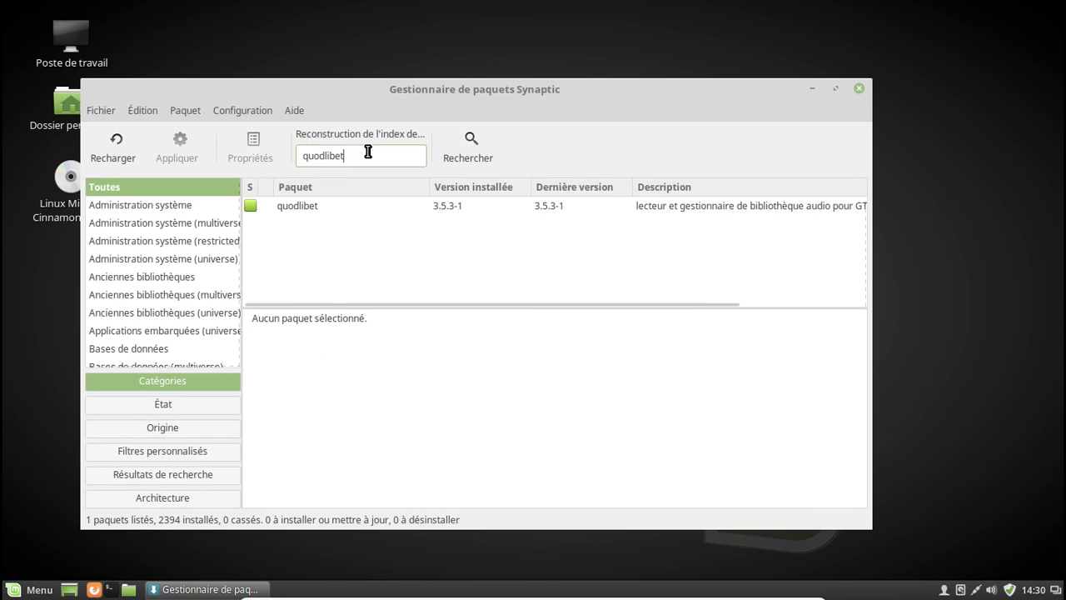
key(ctrl+a)
key(BackSpace)
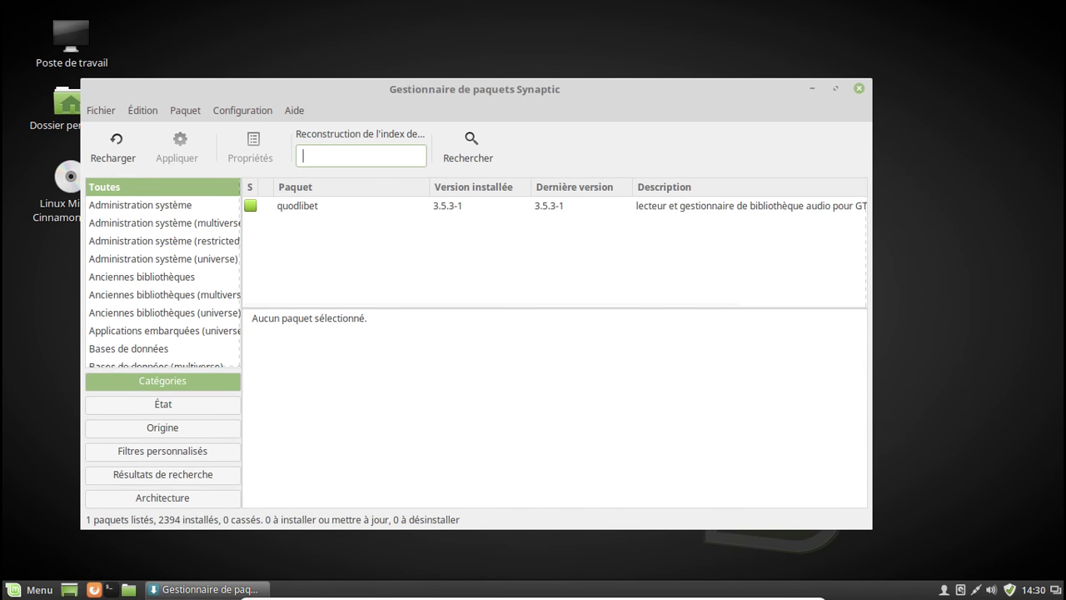
text(banshee)
key(BackSpace)
key(BackSpace)
text(j)
key(BackSpace)
text(ee)
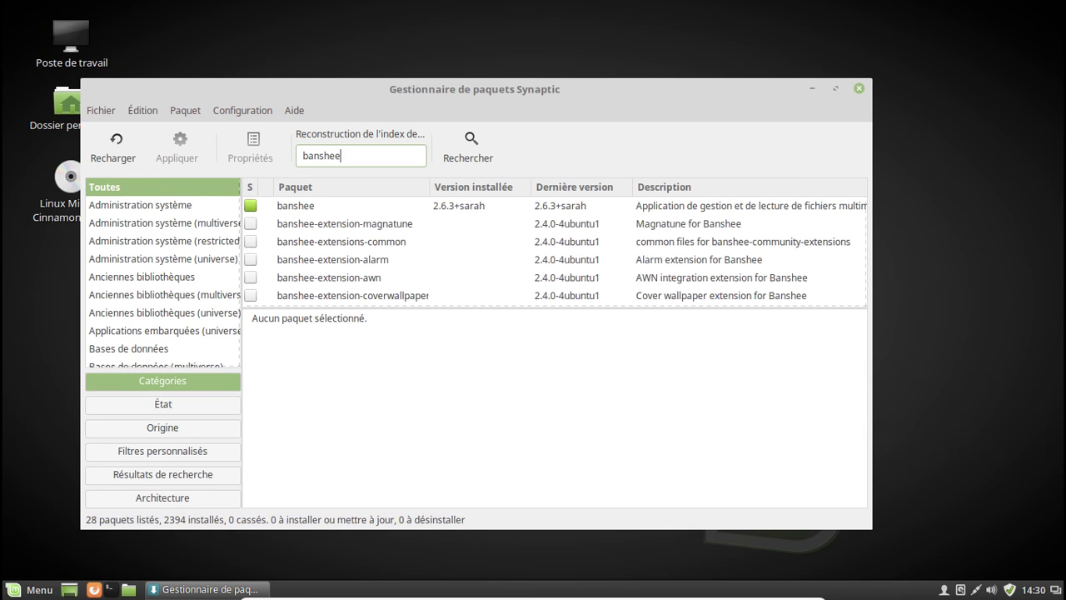
Mark the banshee package for complete removal and apply the change
click(335, 205)
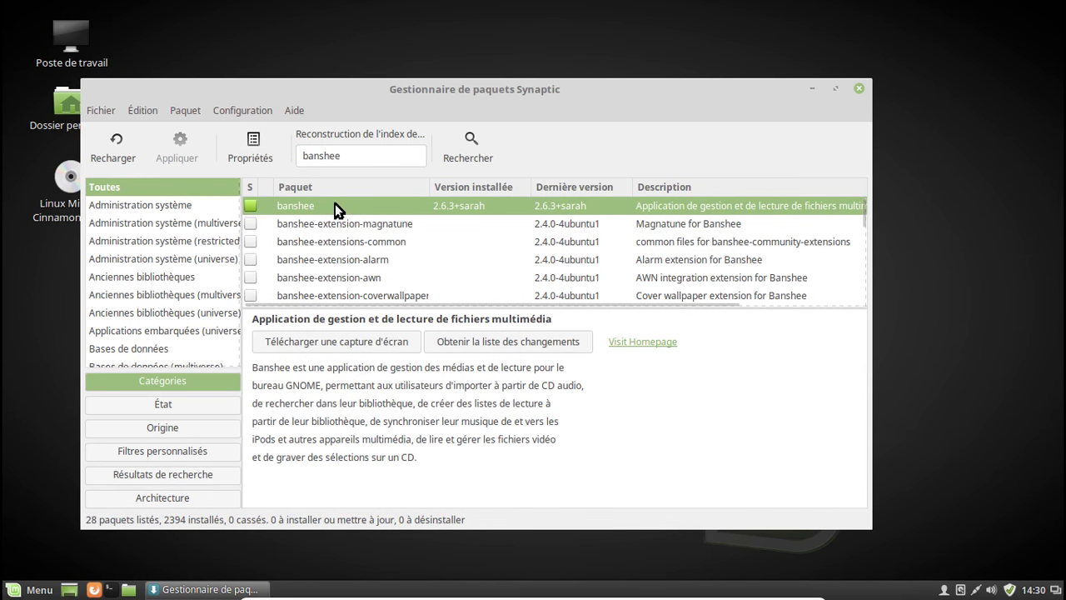
right_click(335, 210)
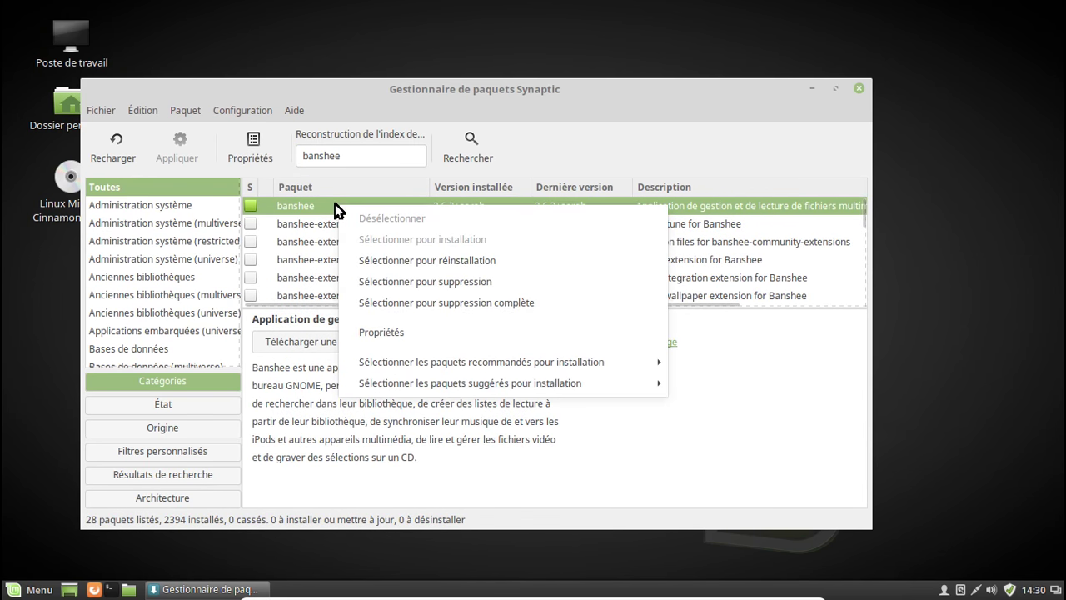
click(455, 298)
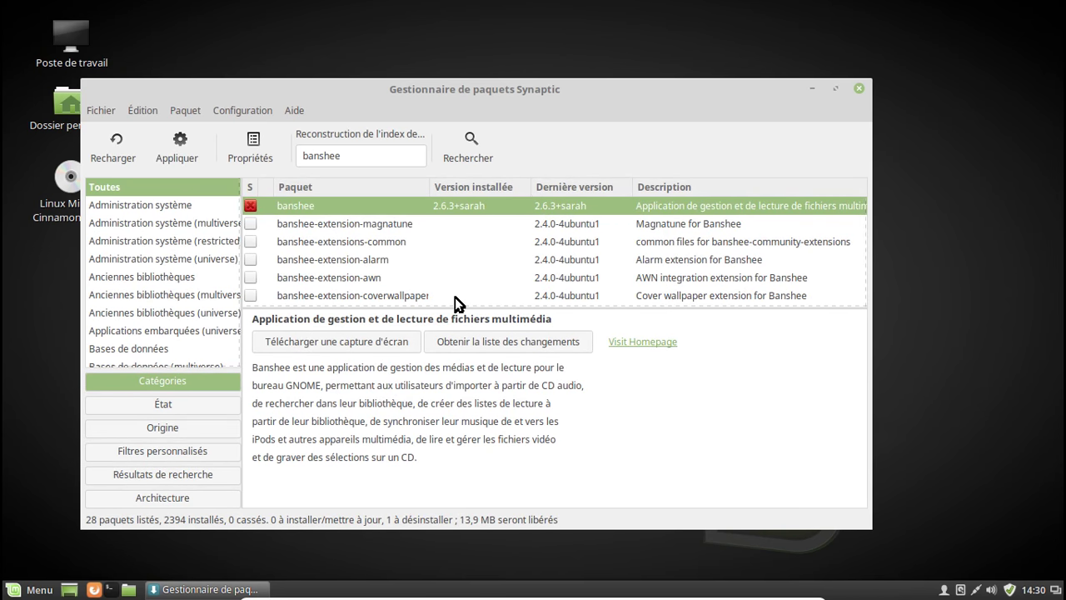
click(176, 148)
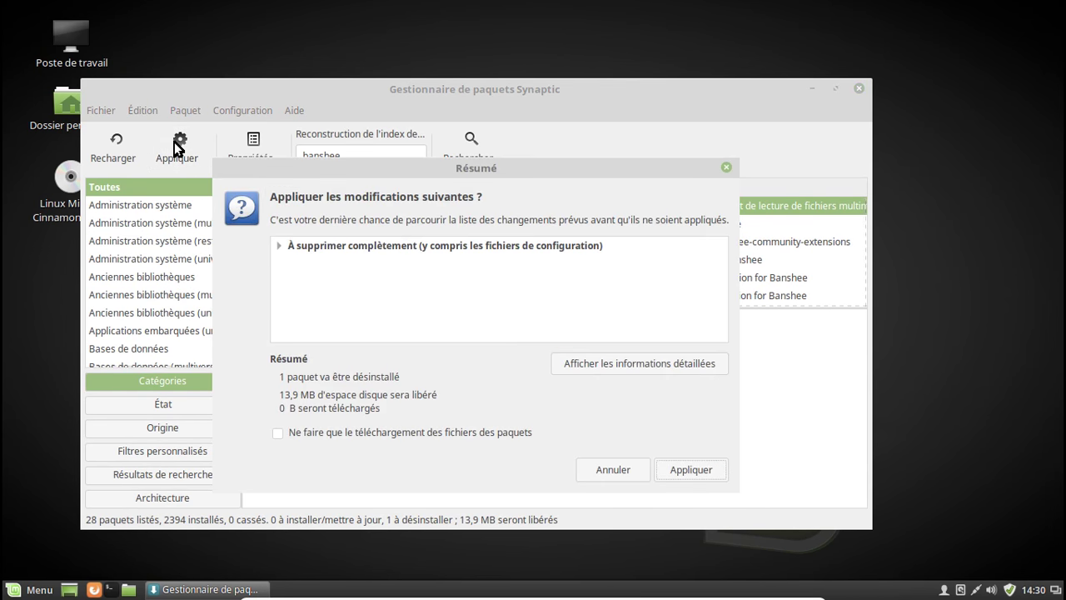
click(691, 469)
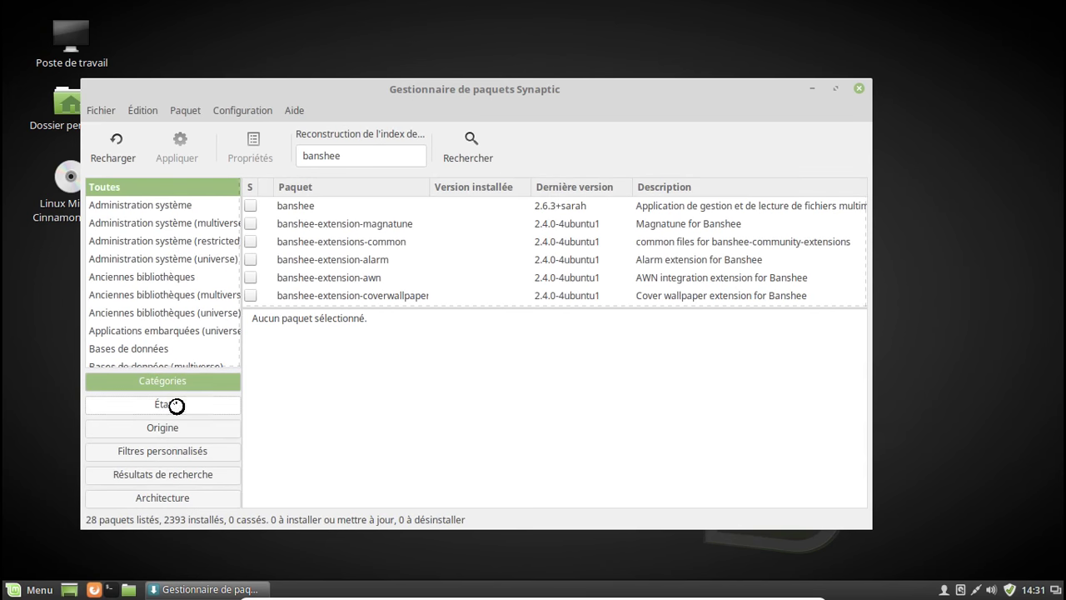
Look at the package filters by status and by origin, and return to the categories
click(177, 412)
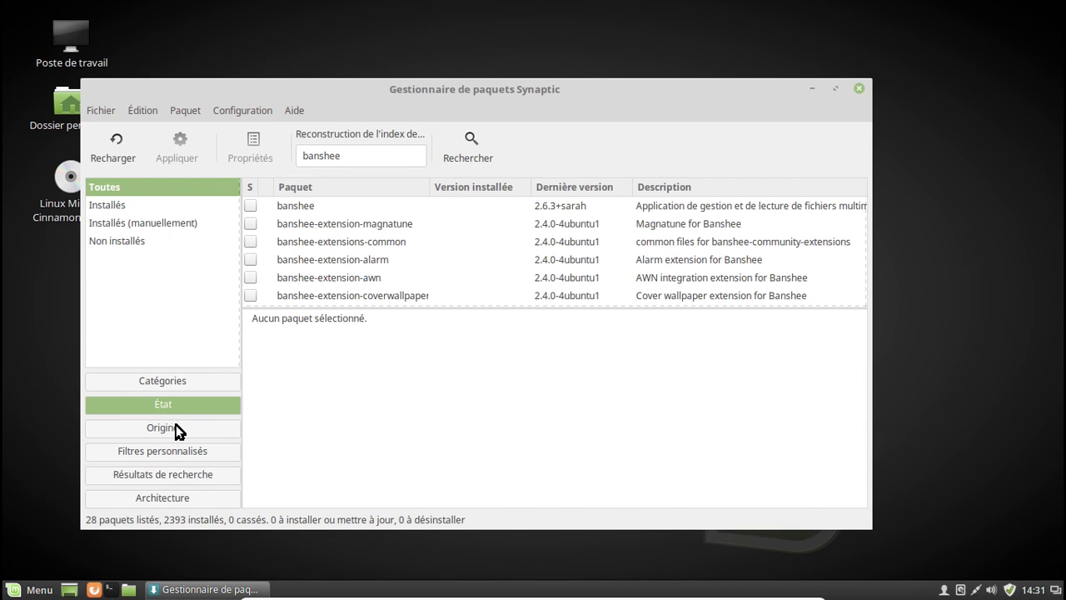
click(178, 430)
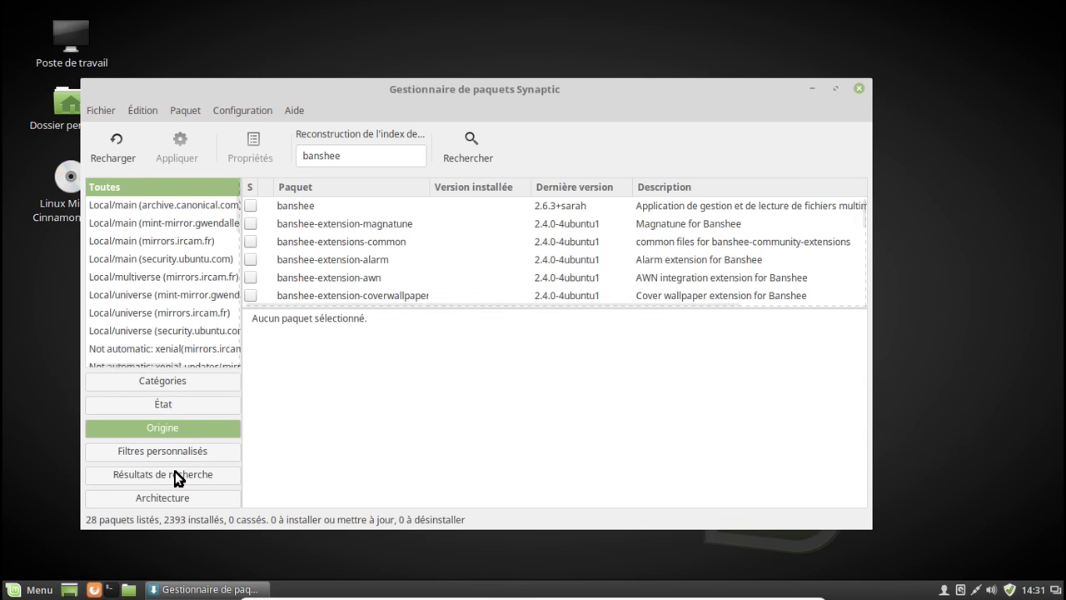
click(168, 385)
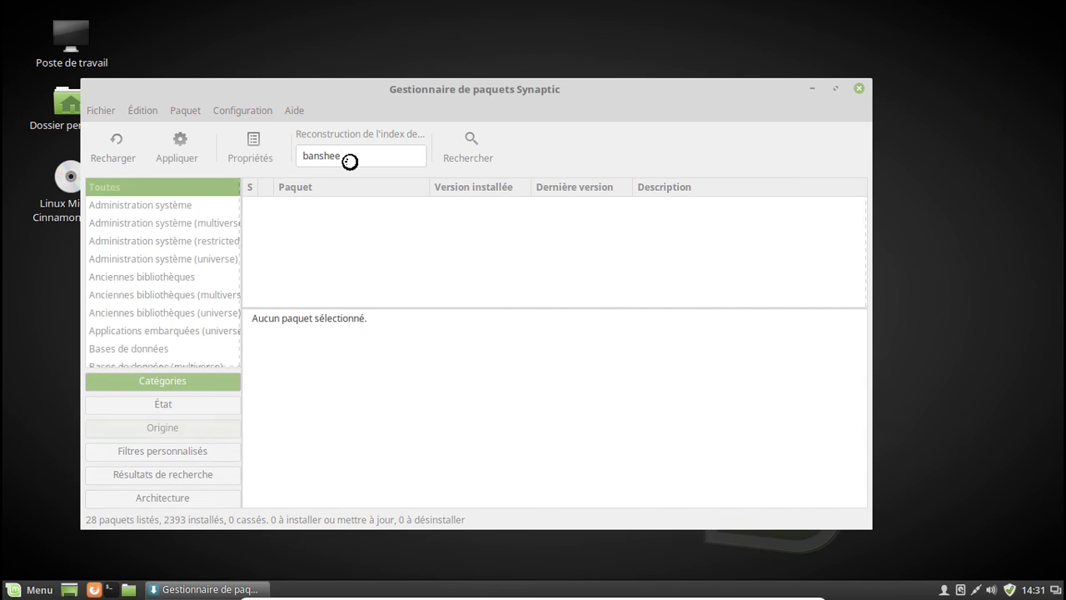
Replace the package search term with "orphan"
double_click(302, 156)
key(BackSpace)
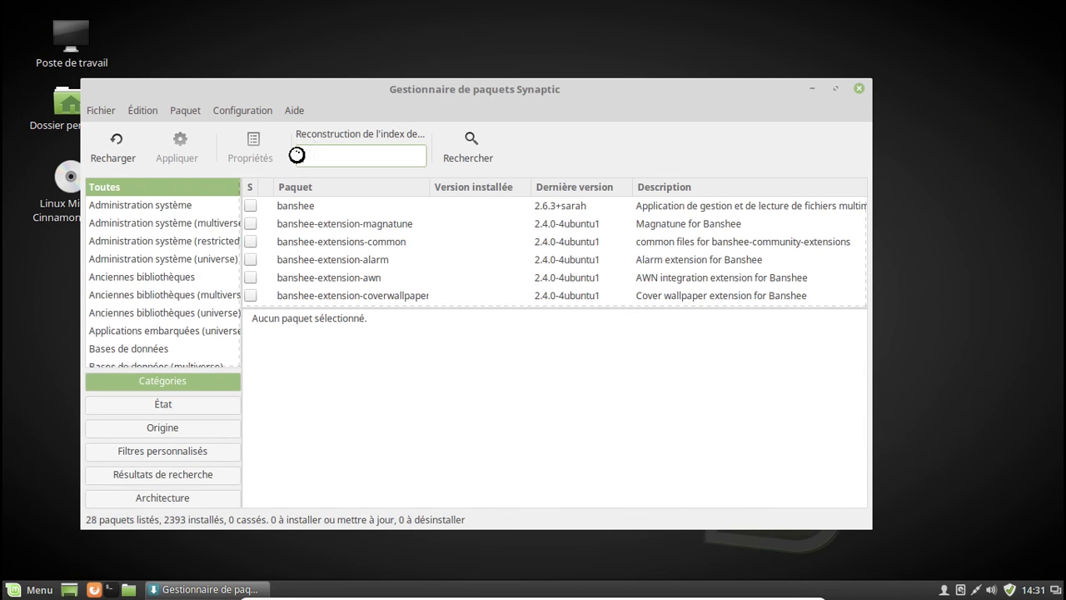
text(operahn)
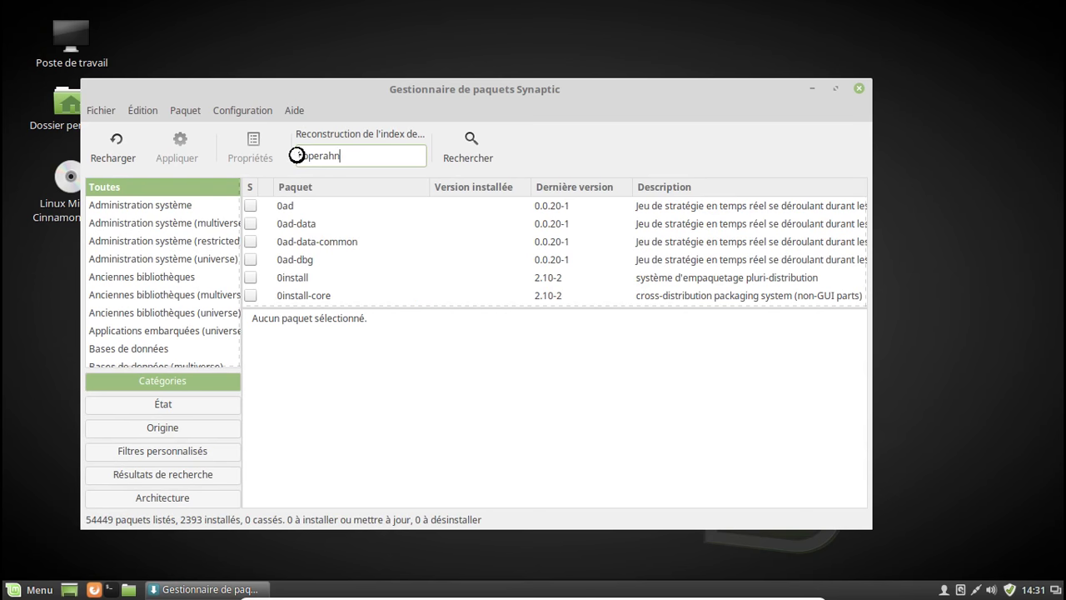
key(BackSpace)
key(BackSpace)
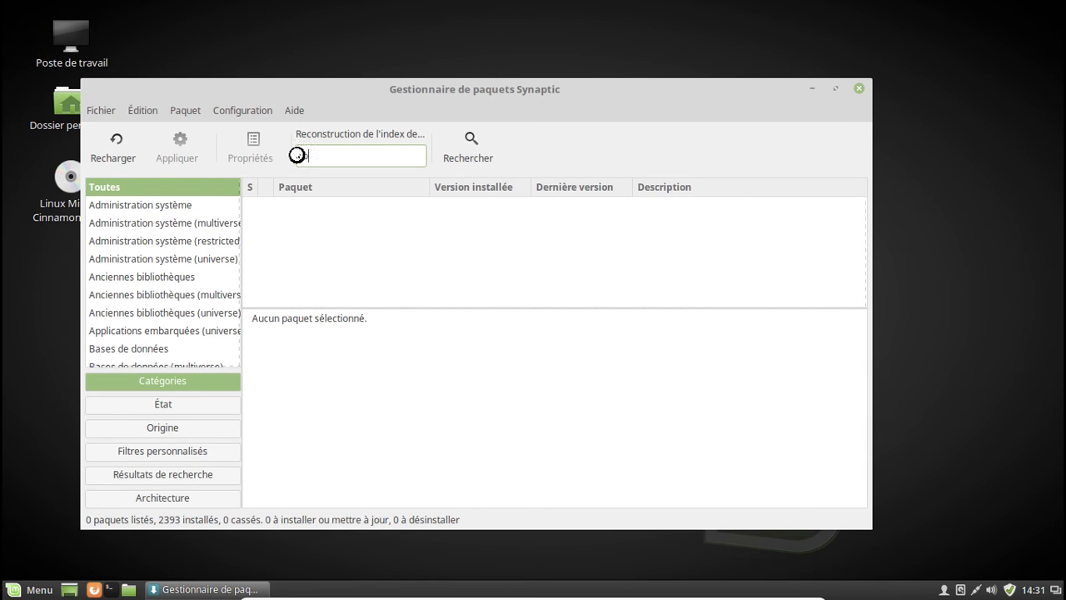
text(rp)
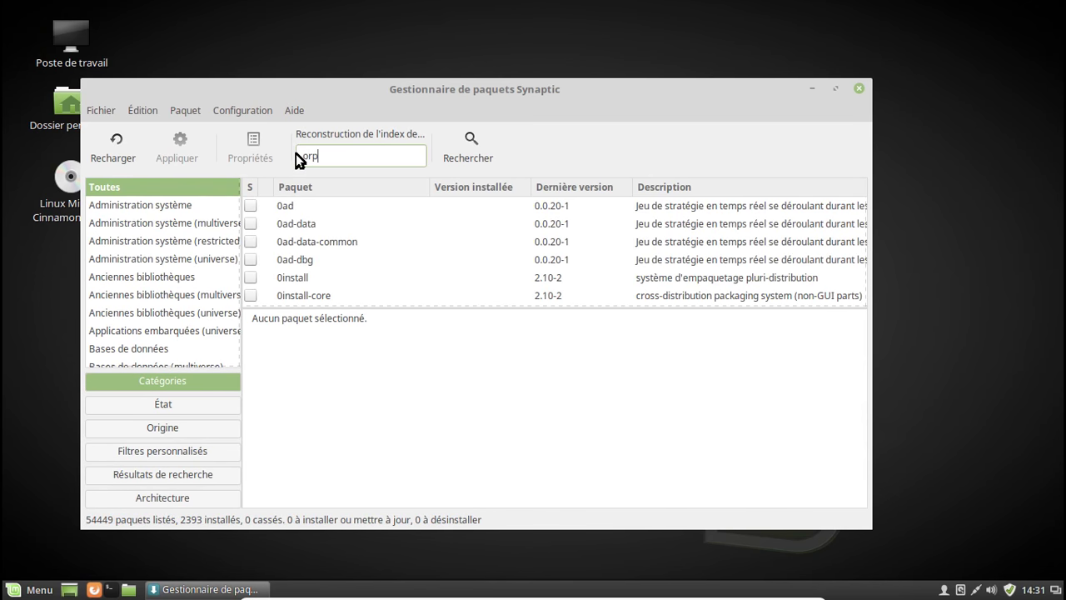
text(han)
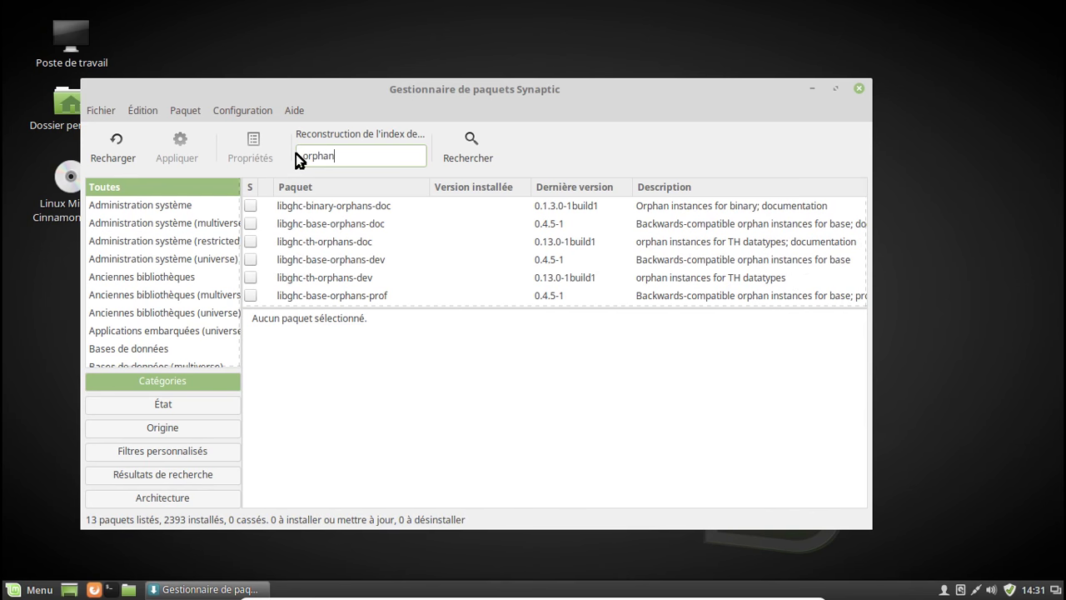
Mark gtkorphan for installation with its additional packages deborphan, libgtk2-gladexml-perl and menu, and apply the changes
scroll(455, 223, down, 2)
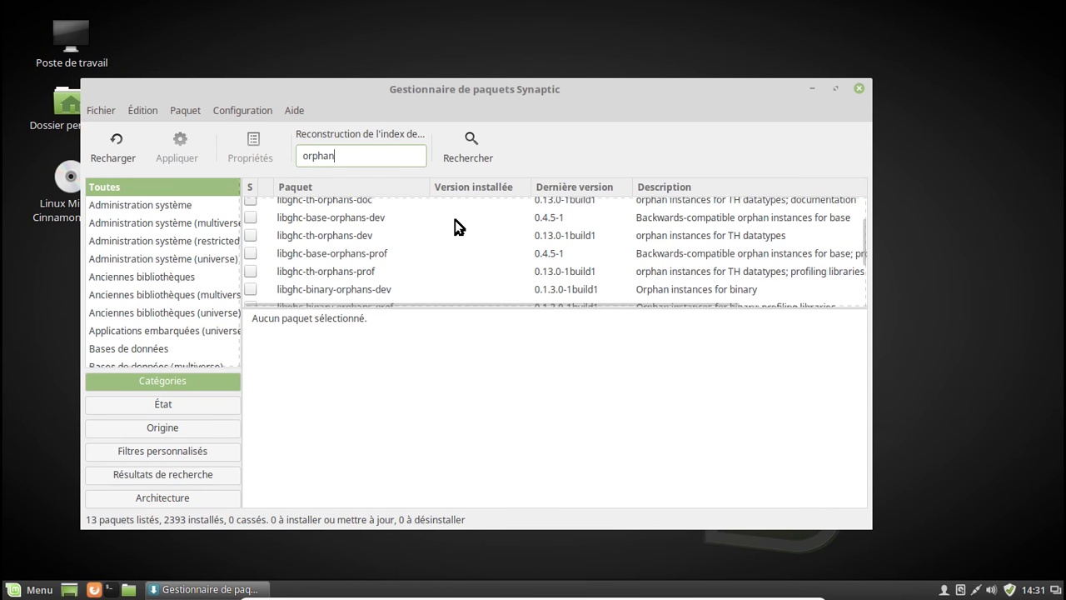
scroll(463, 229, down, 2)
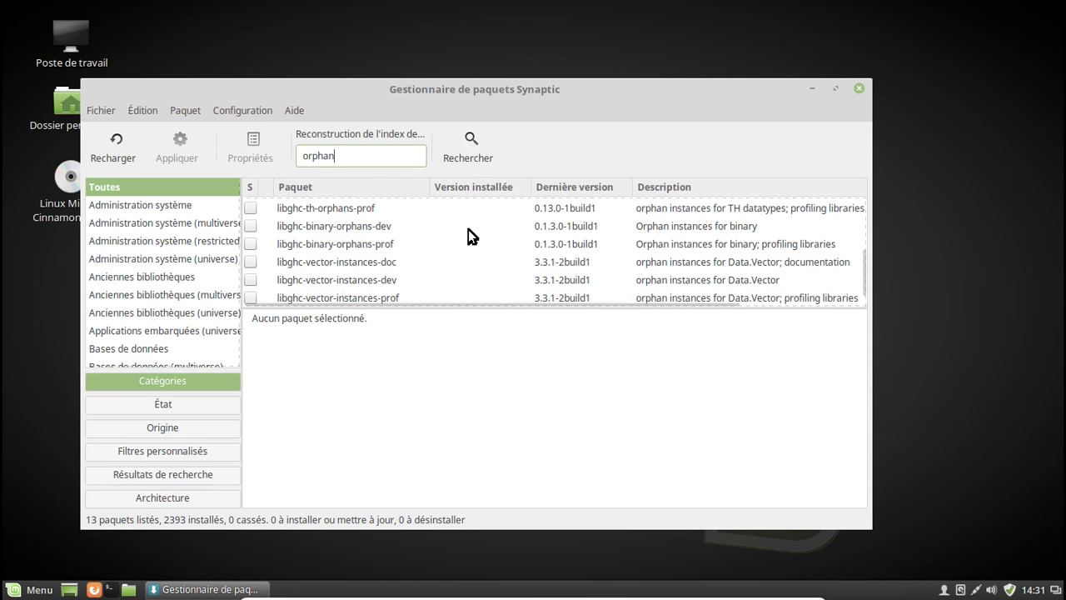
scroll(468, 236, down, 1)
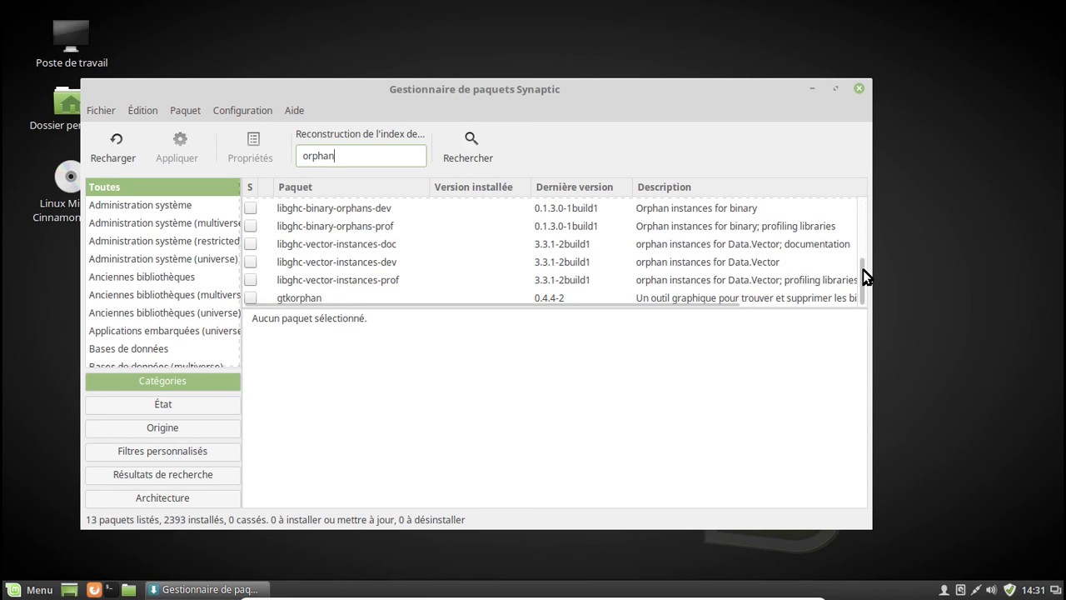
scroll(858, 287, up, 1)
scroll(855, 300, down, 1)
scroll(438, 266, up, 2)
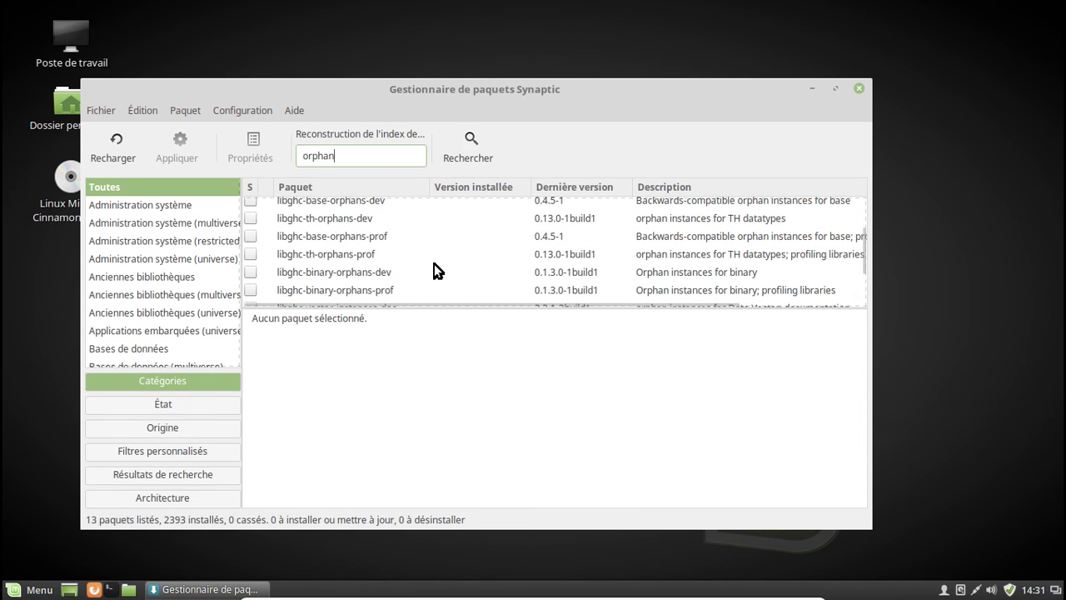
scroll(434, 266, down, 2)
scroll(434, 263, down, 1)
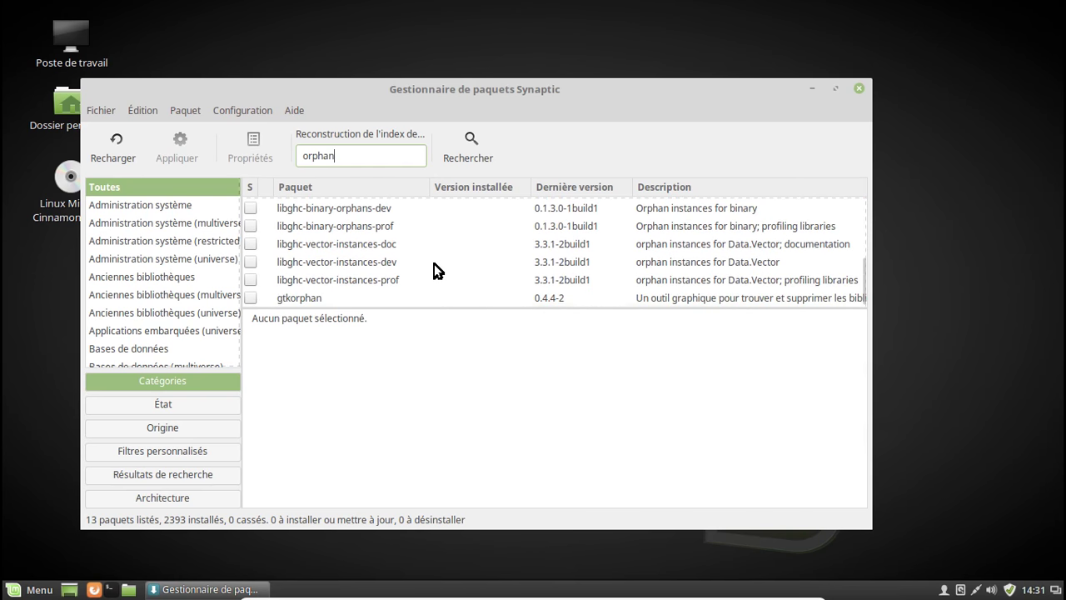
click(445, 296)
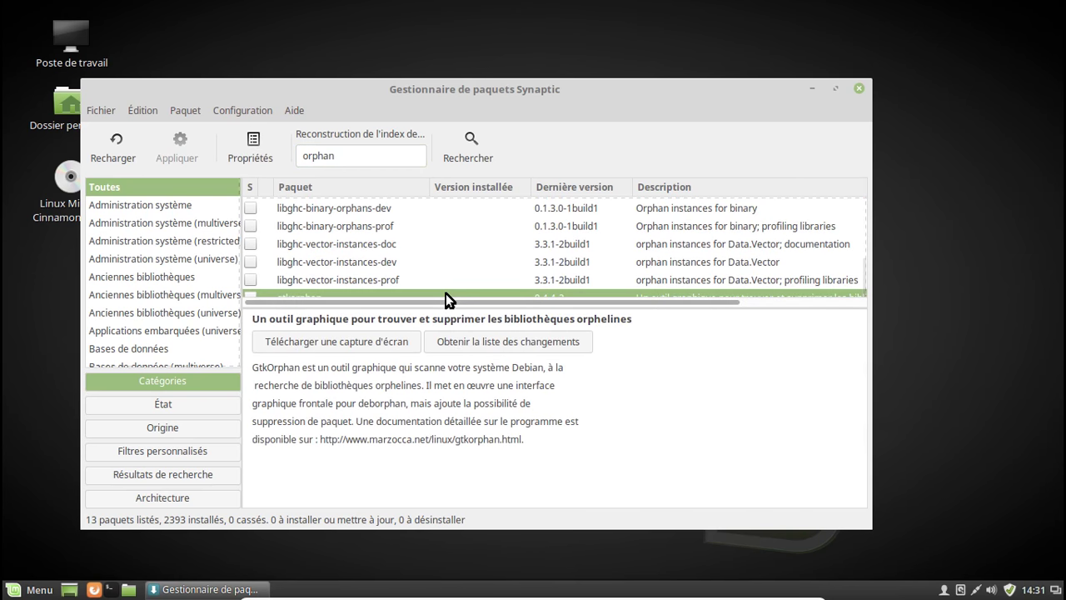
right_click(445, 297)
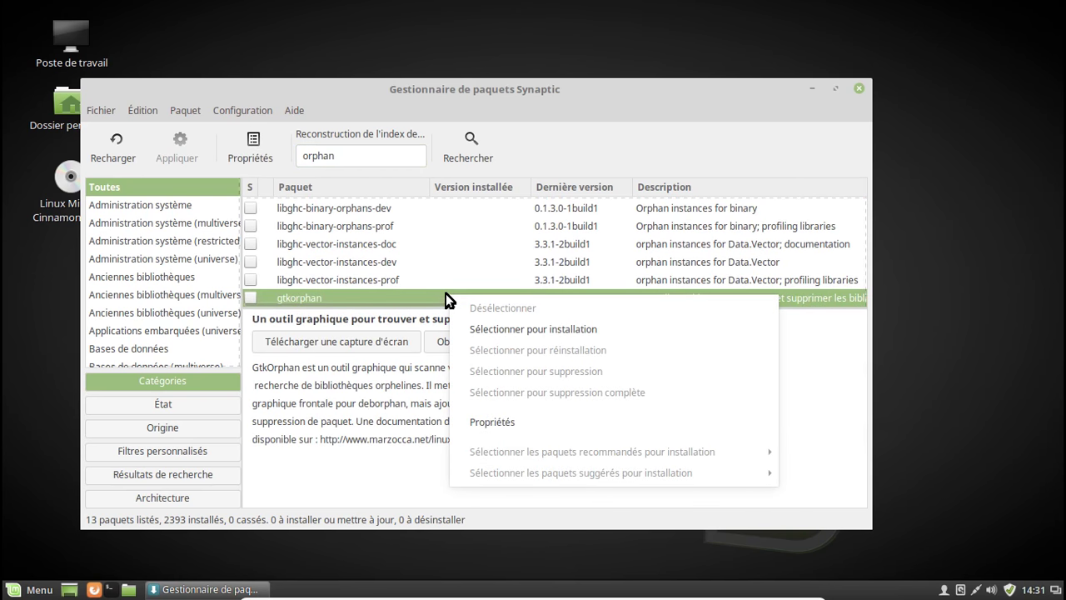
click(526, 329)
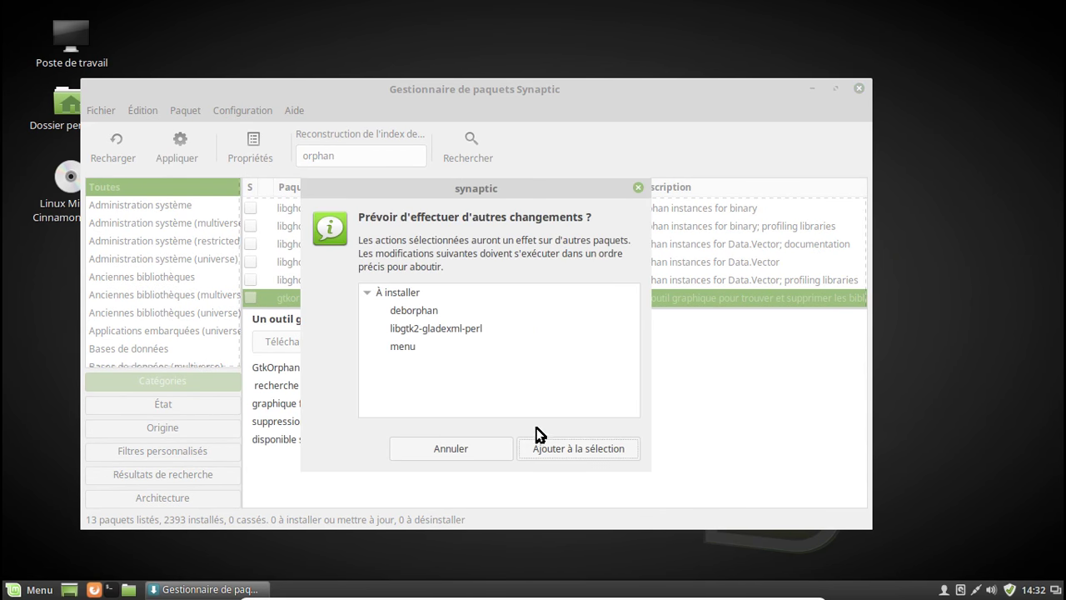
click(583, 448)
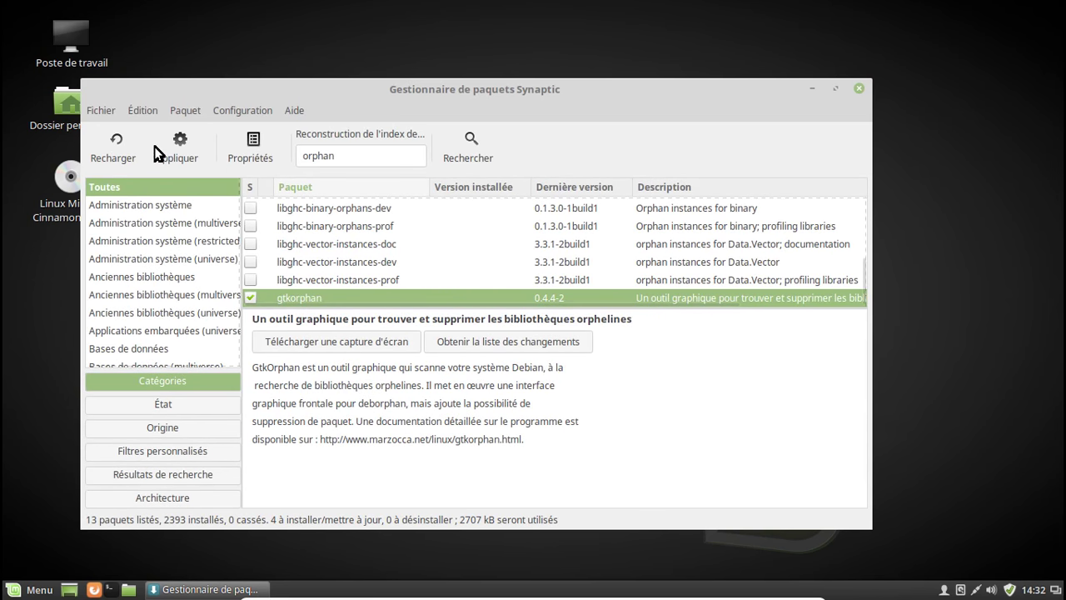
click(179, 153)
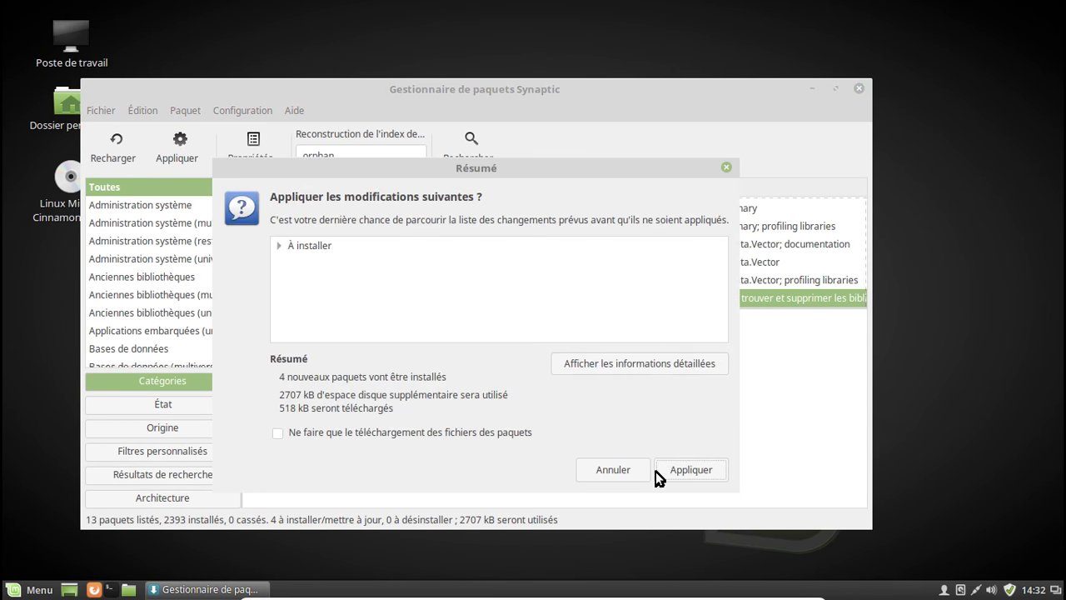
click(681, 470)
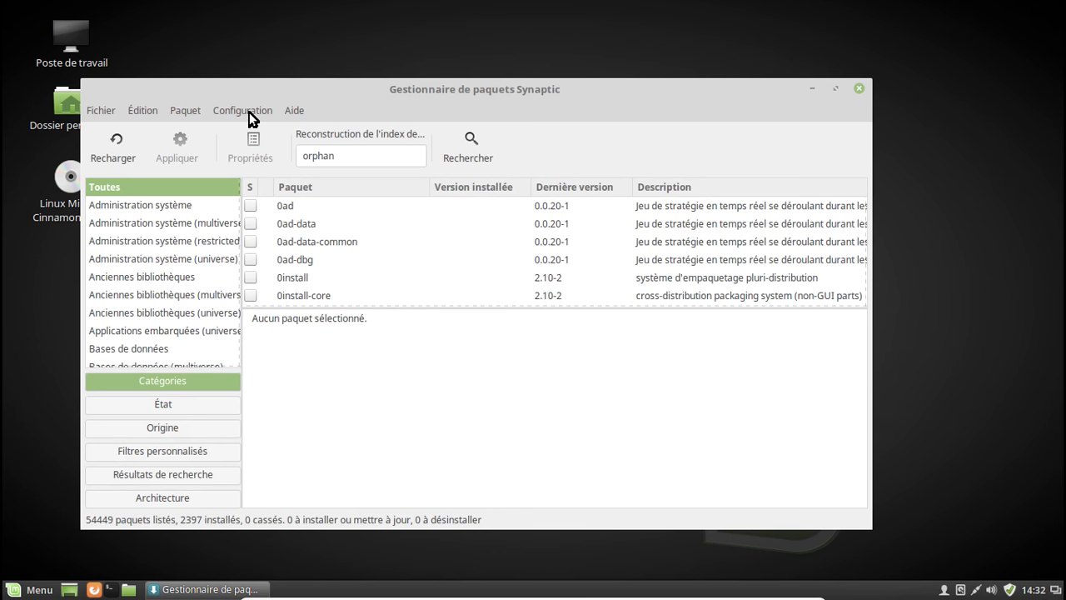
Create a custom package filter named "Orphelins" with only the Orphelin status enabled, and accept it
click(249, 115)
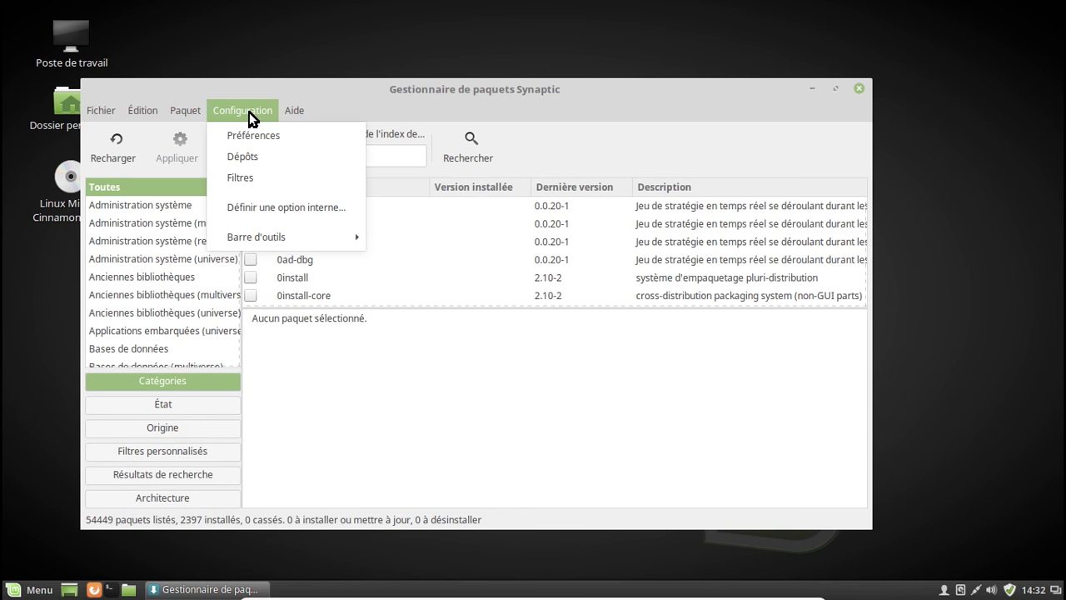
click(267, 179)
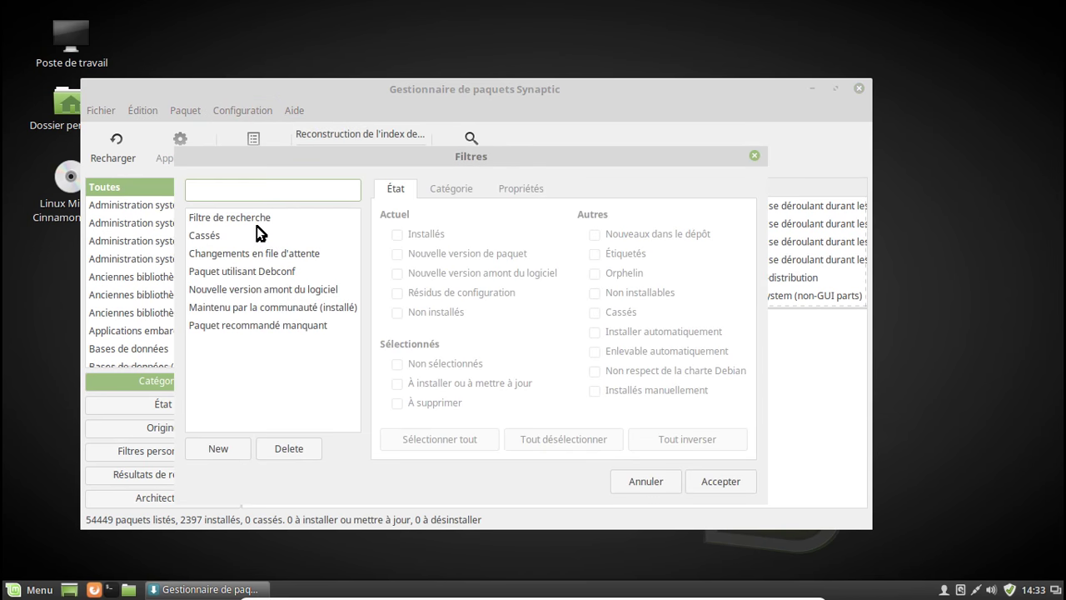
click(225, 453)
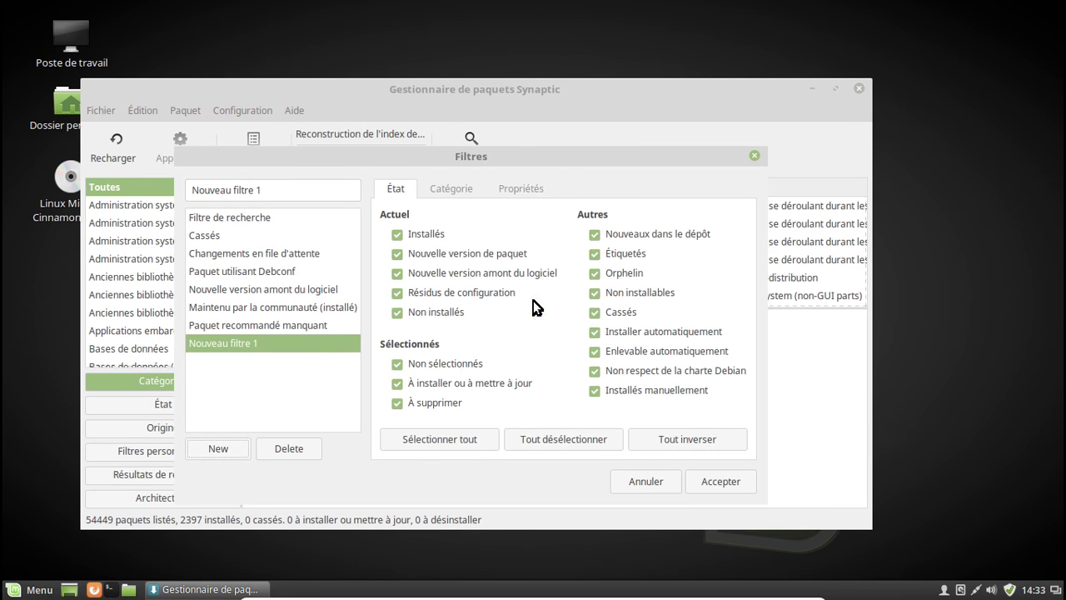
click(579, 439)
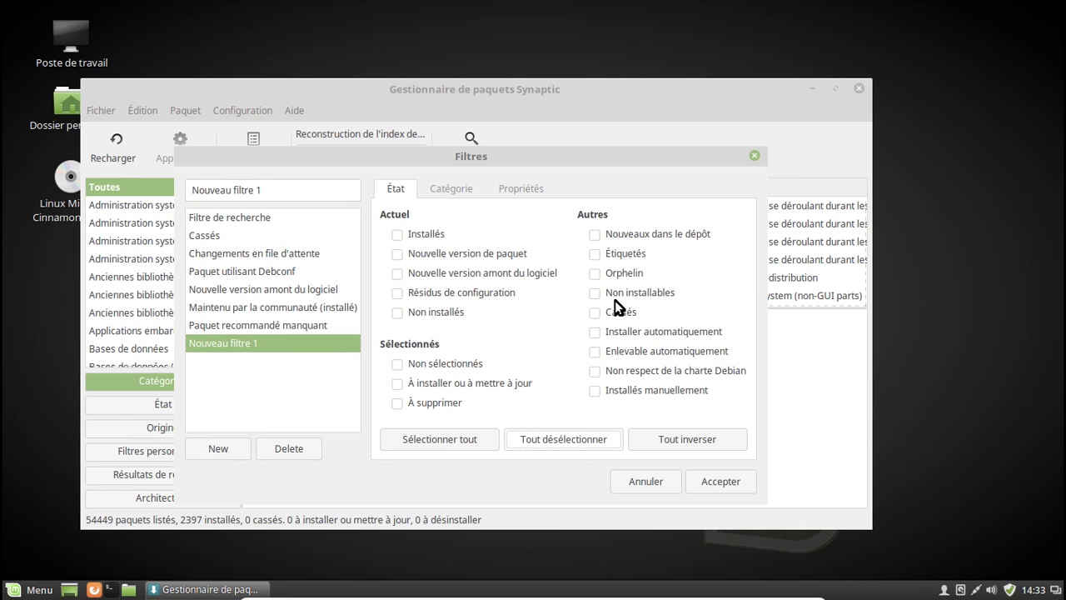
click(596, 273)
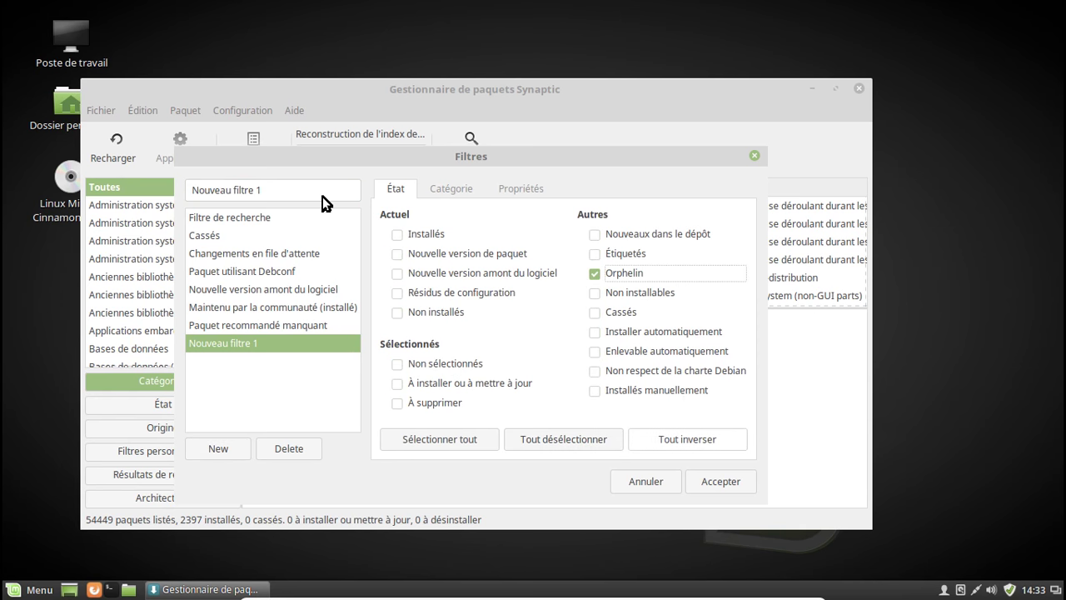
triple_click(186, 183)
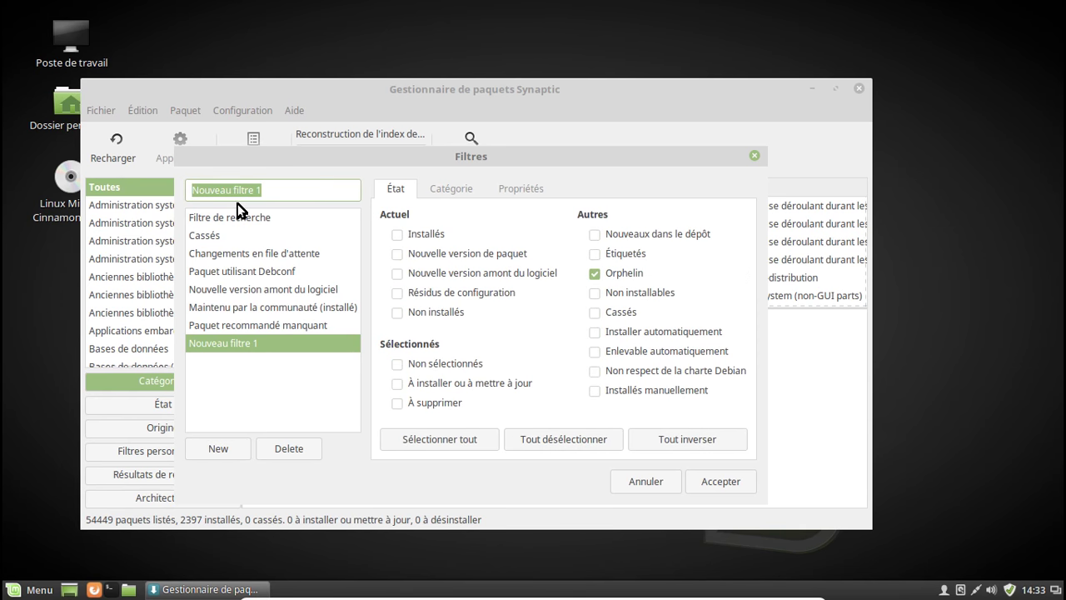
text(Orphe)
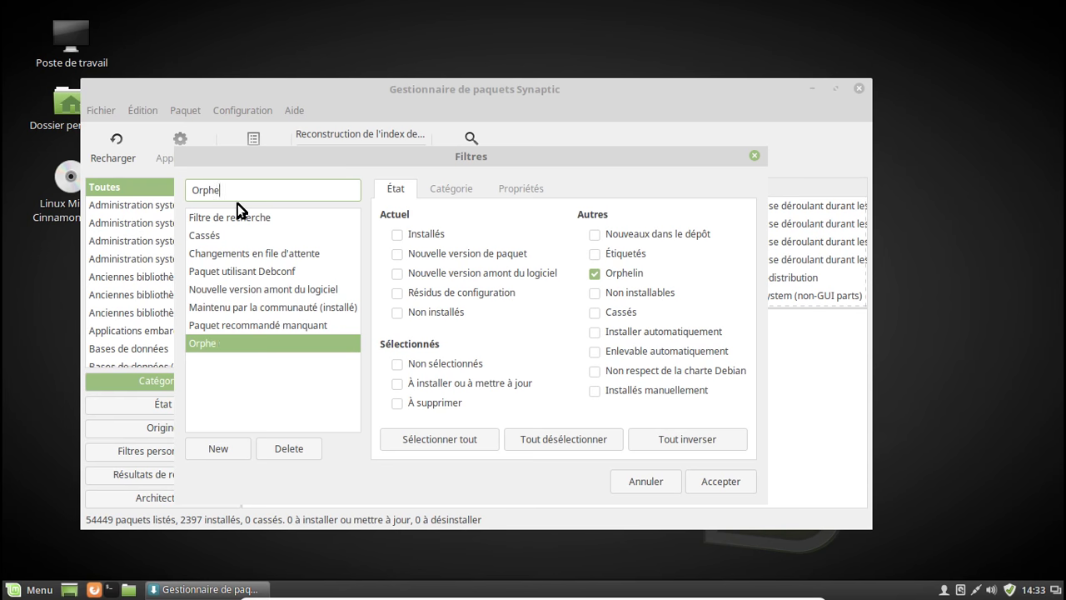
text(lins)
click(718, 484)
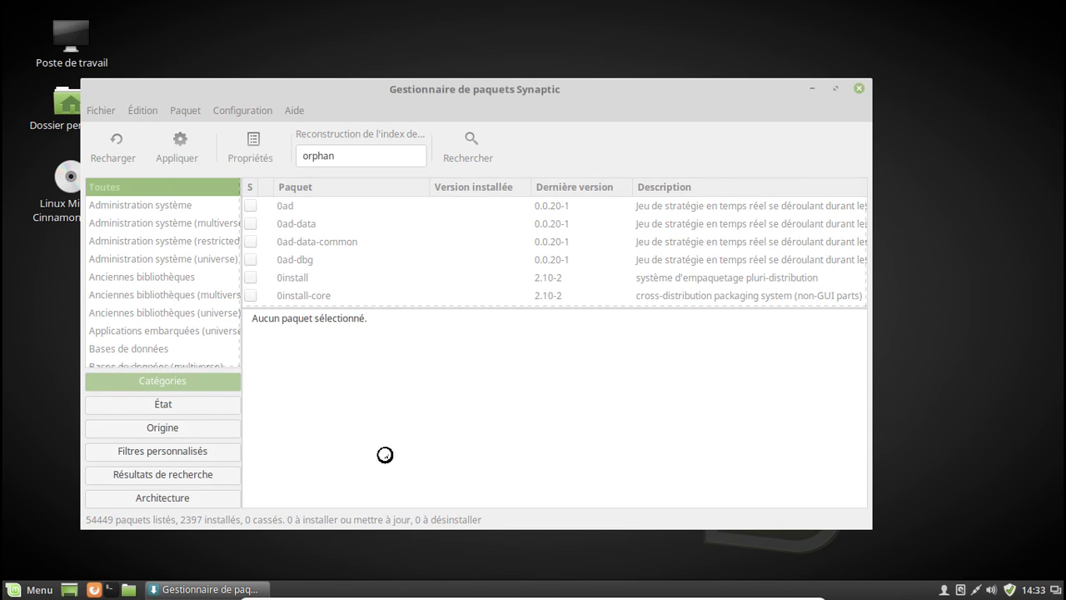
List the packages matched by the custom filter Orphelins
click(181, 405)
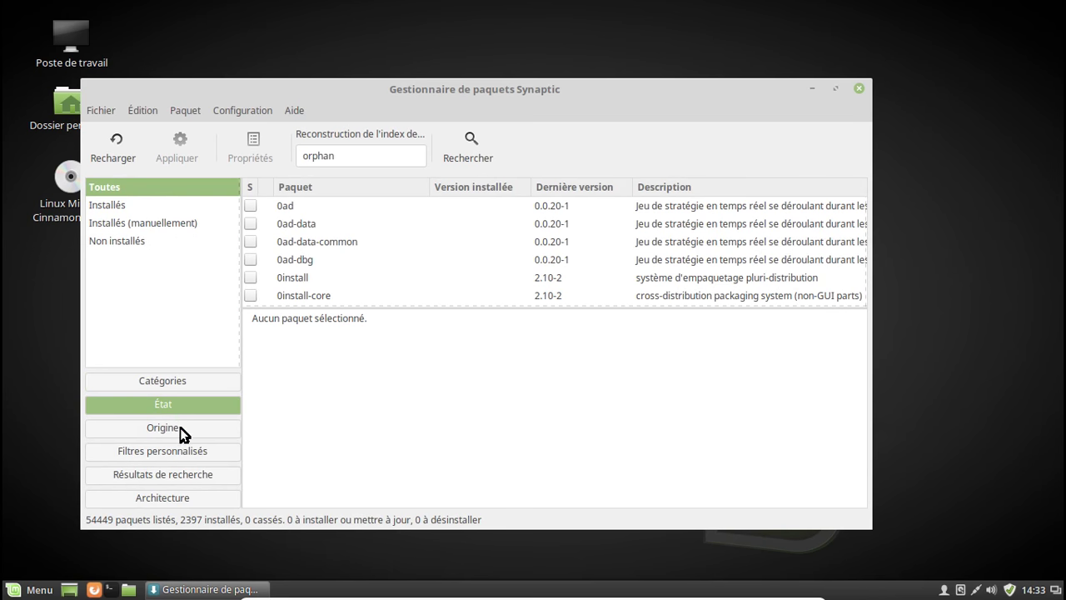
click(179, 448)
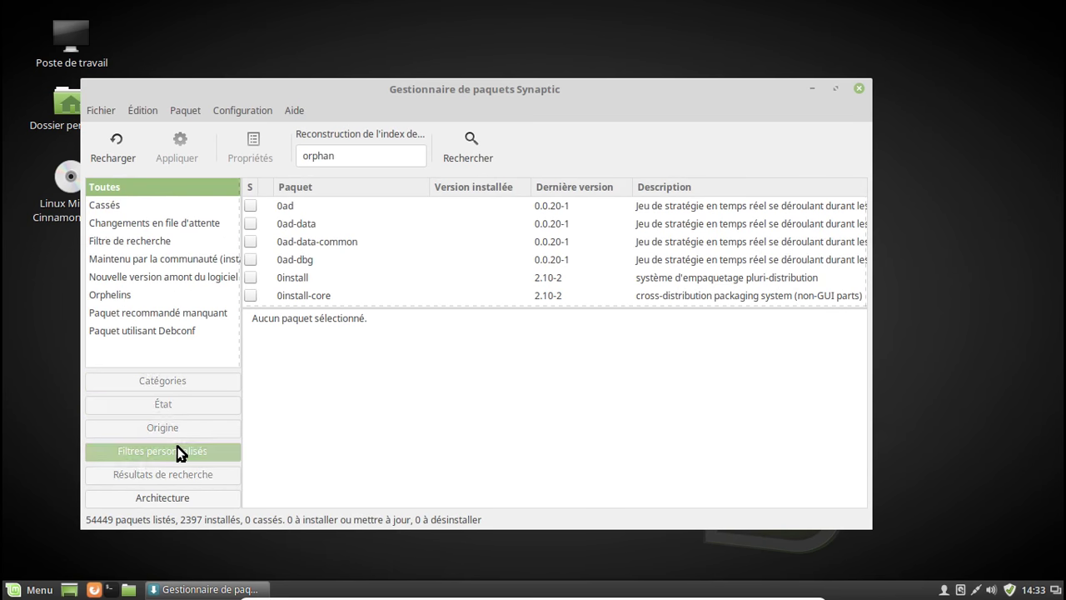
click(118, 296)
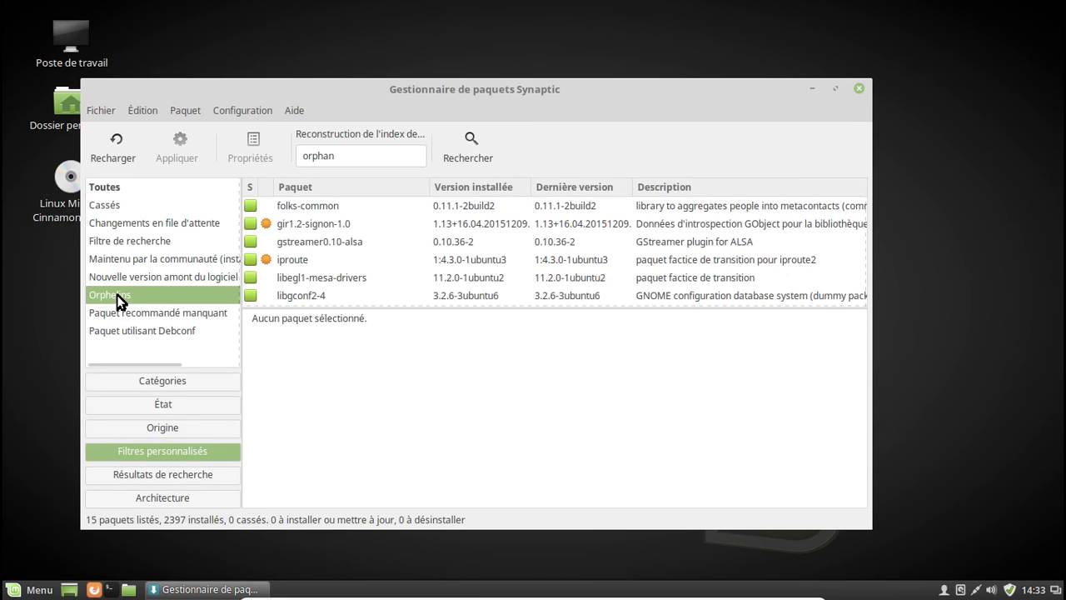
Mark all packages listed under the Orphelins filter for complete removal and apply the changes
click(369, 214)
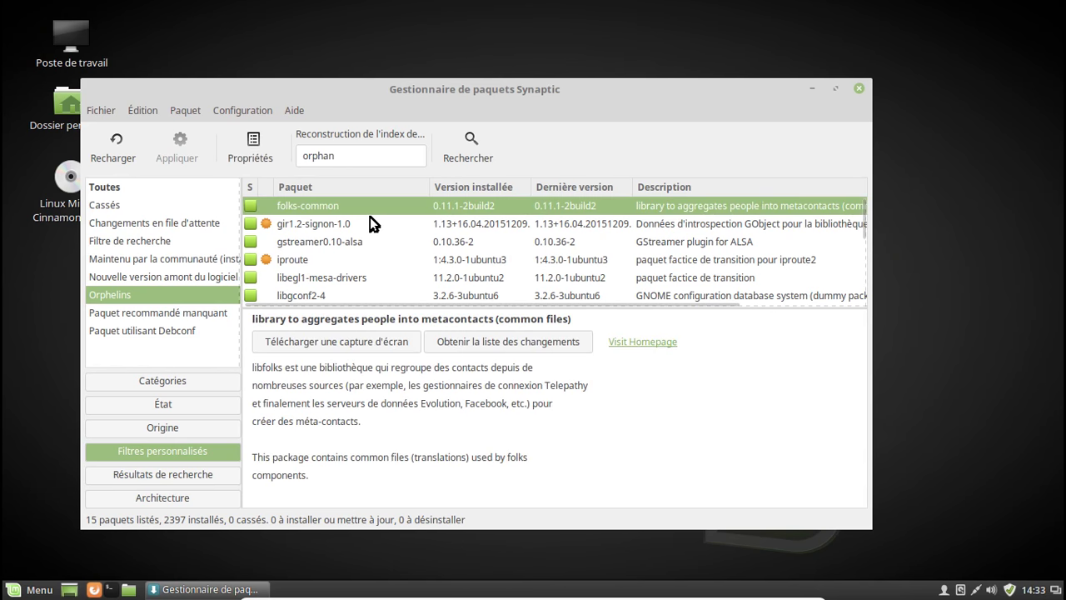
scroll(370, 216, down, 8)
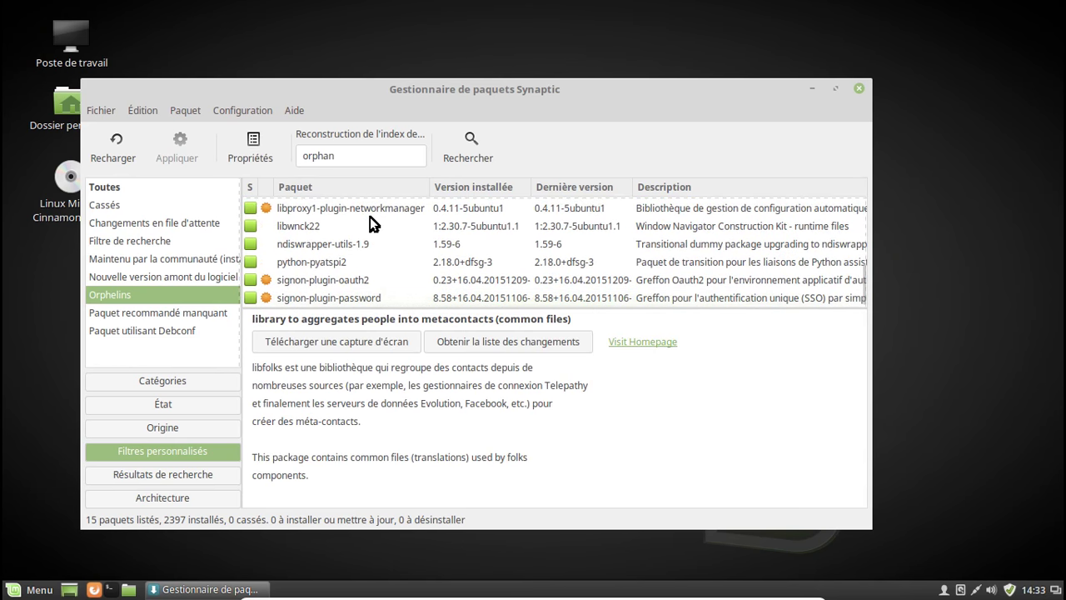
key(ctrl+a)
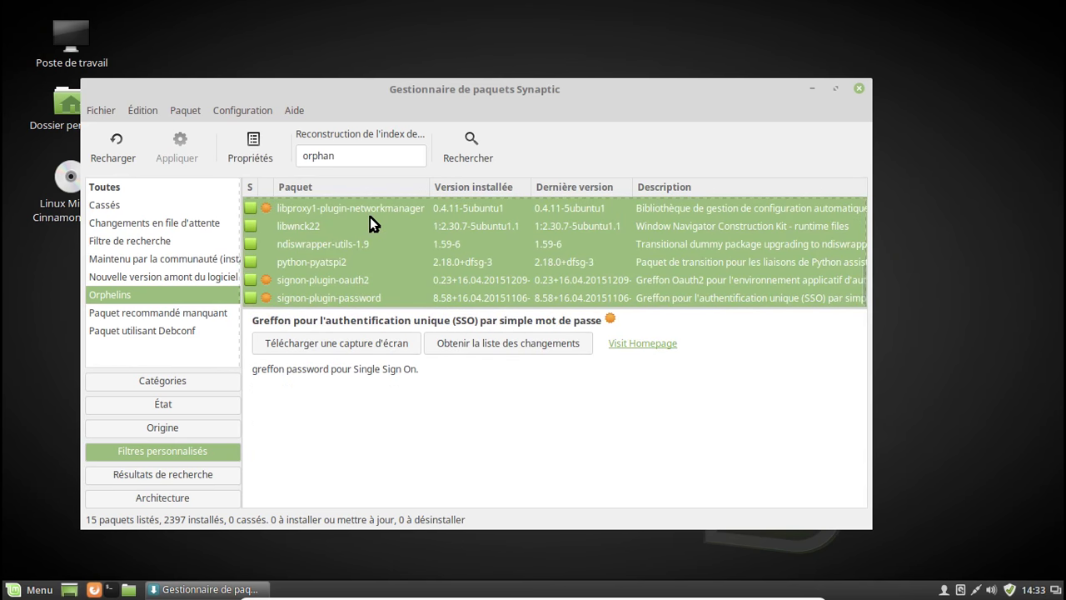
right_click(370, 217)
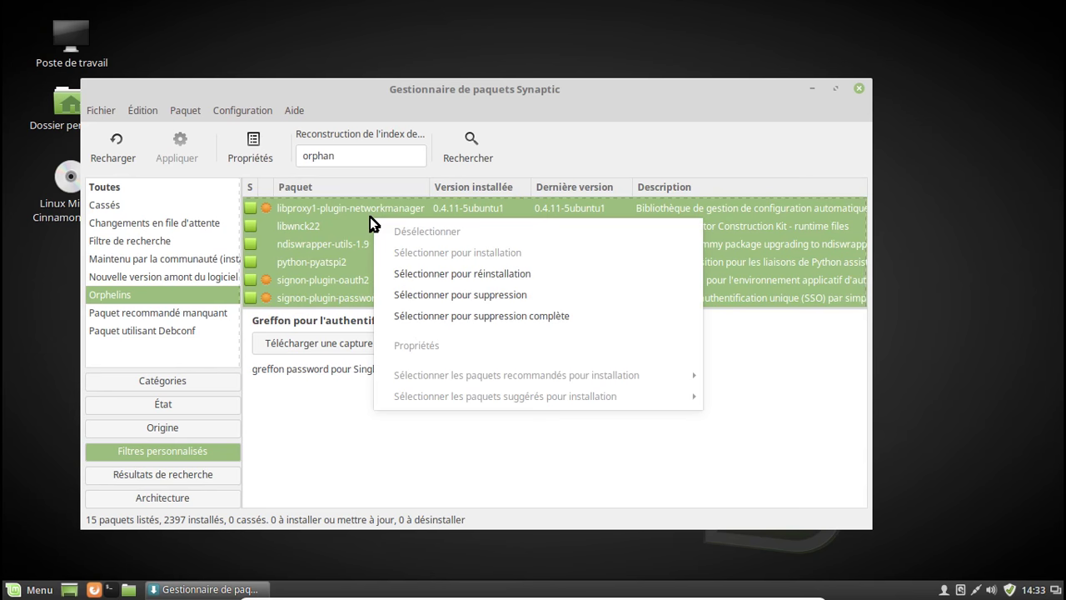
click(501, 315)
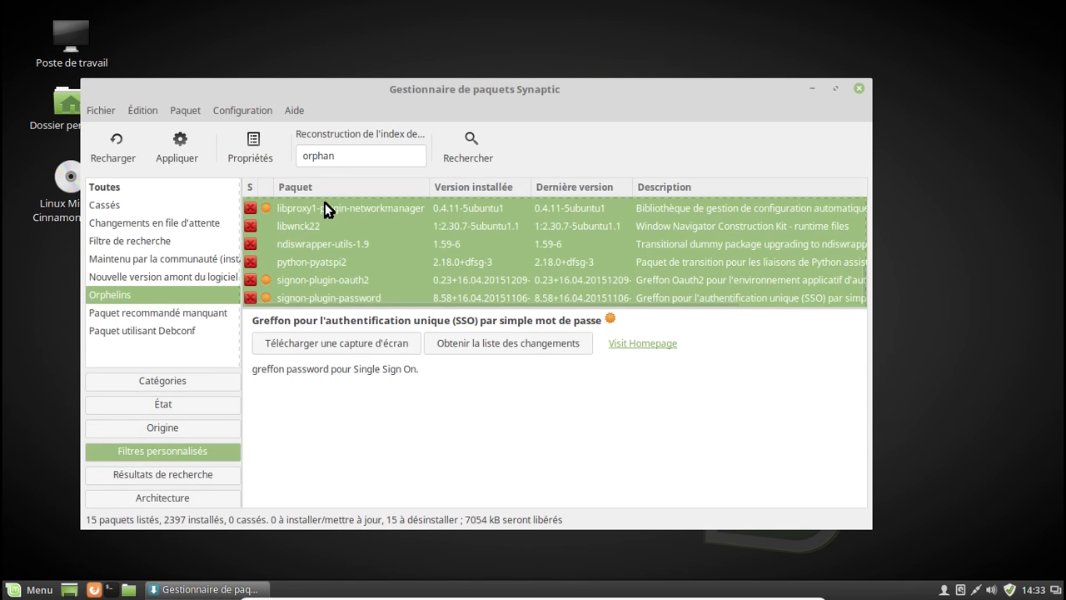
click(179, 152)
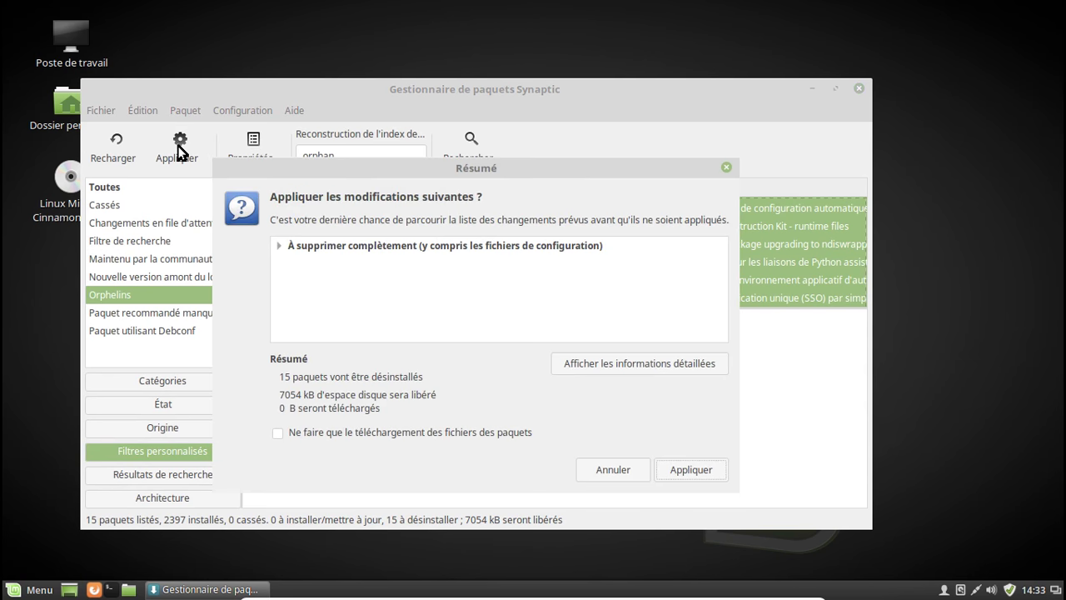
click(679, 467)
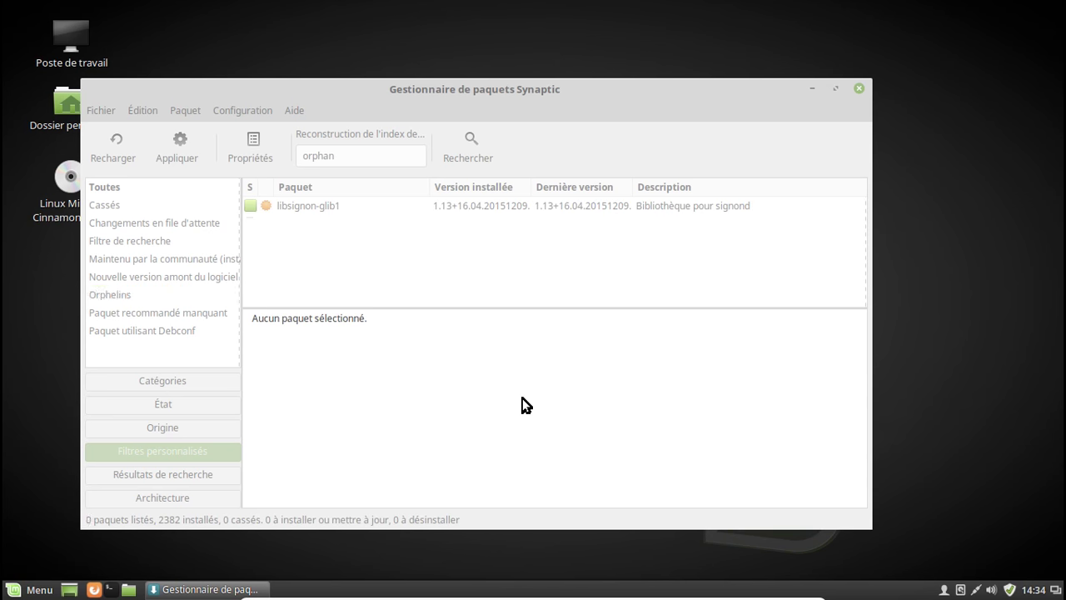
Mark libsignon-glib1 and libwnck-common for complete removal, apply the changes, and close the package manager
click(296, 207)
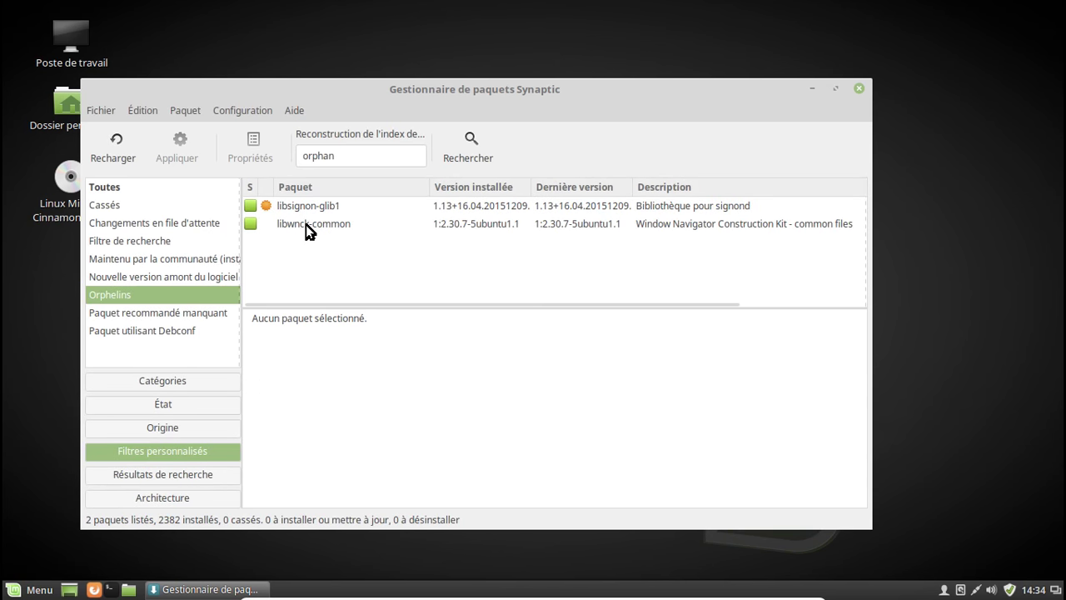
shift+click(305, 223)
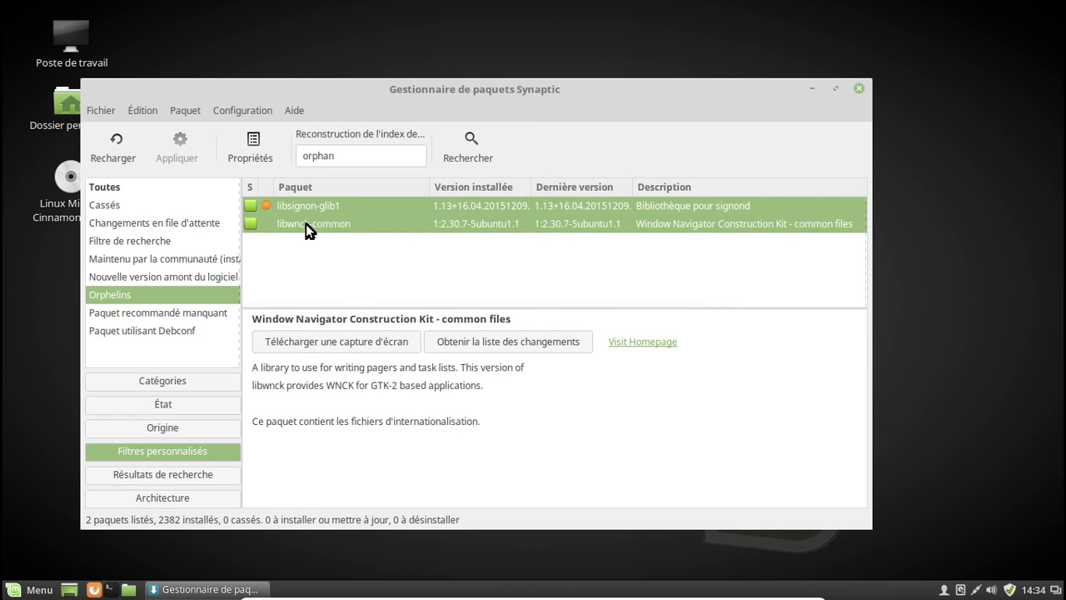
right_click(306, 223)
click(445, 323)
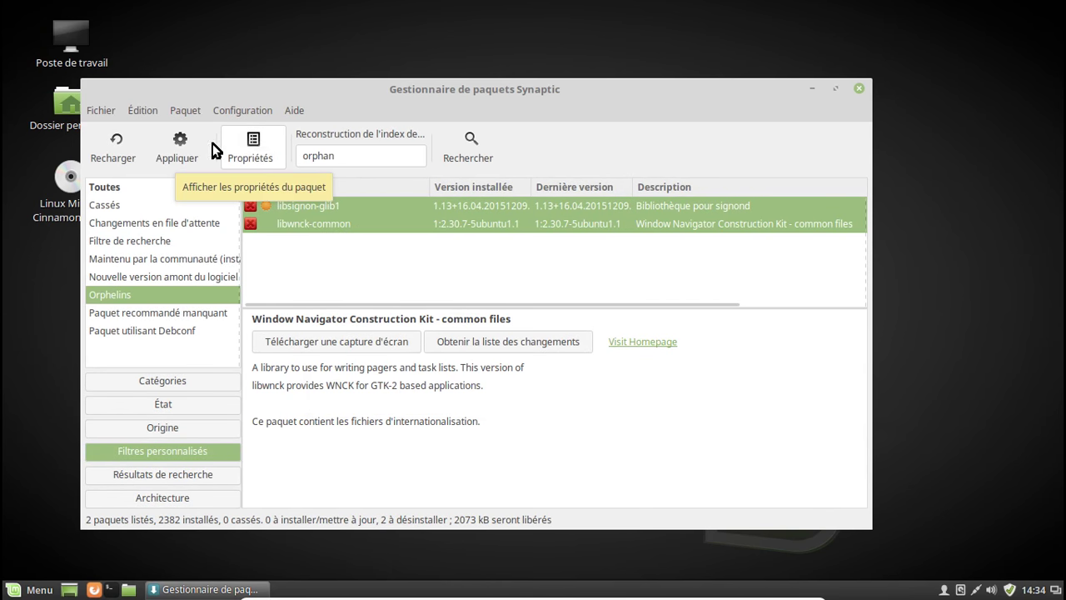
click(193, 142)
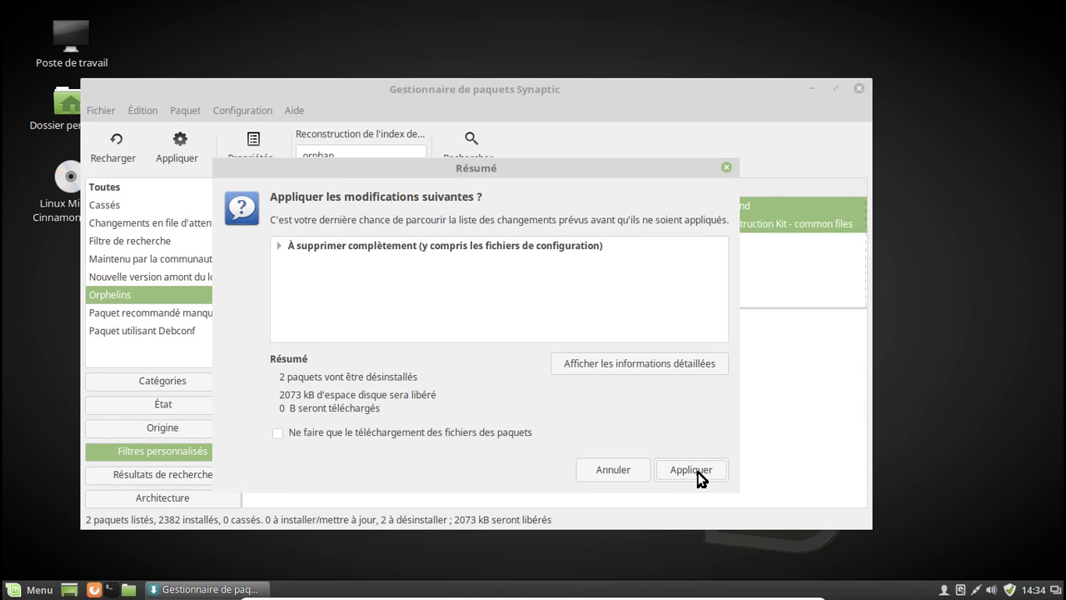
click(698, 473)
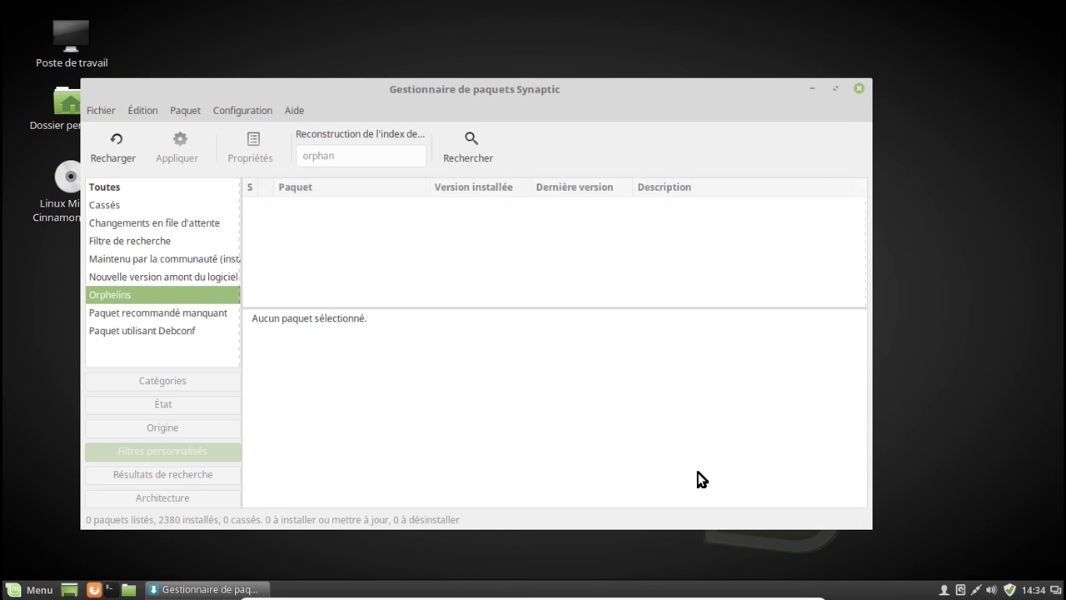
click(858, 89)
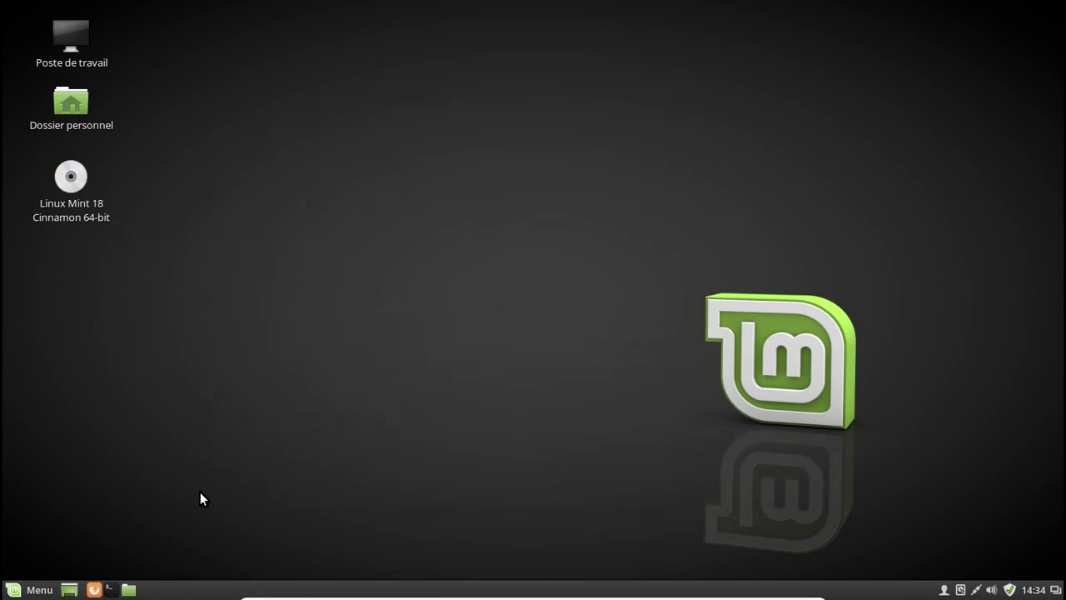
Find the Quod Libet music player by searching for "quod" and launch it
click(31, 591)
text(quod)
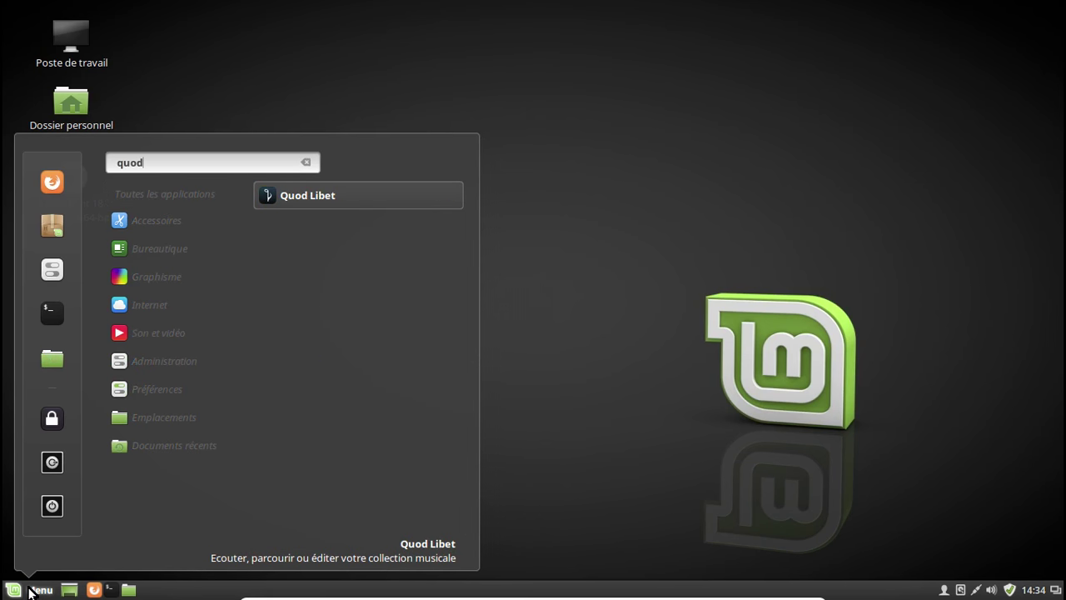
key(Return)
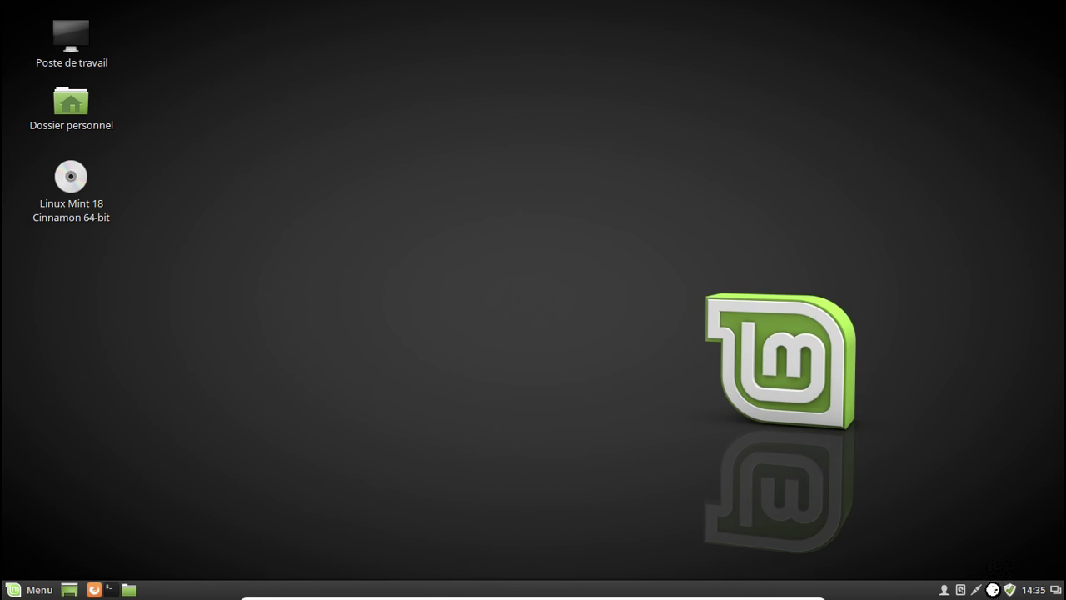
Look at which media players the sound applet offers to launch, and close the applet
click(991, 589)
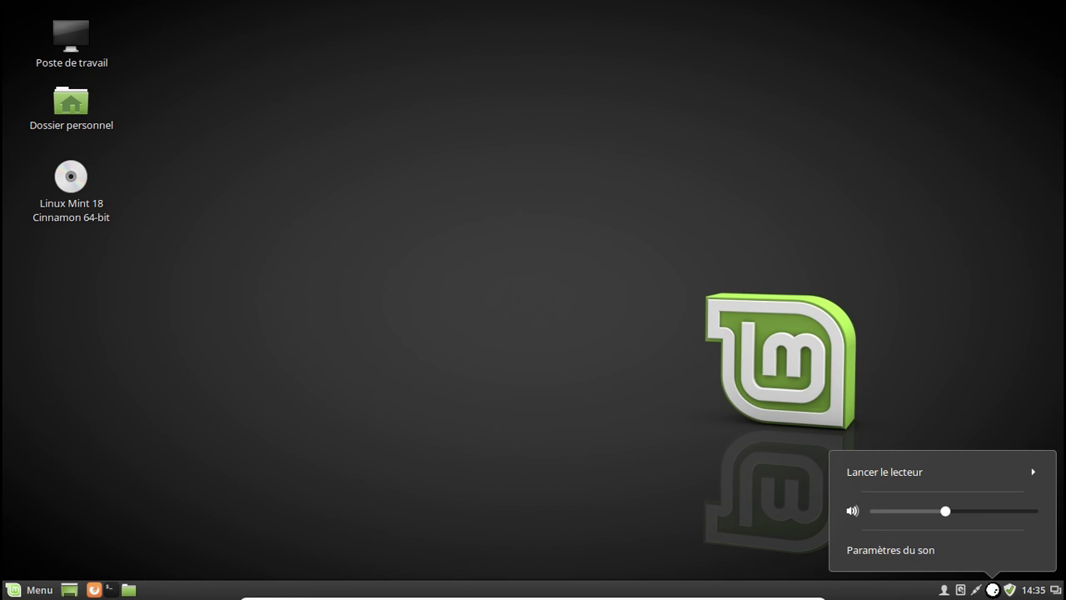
click(890, 474)
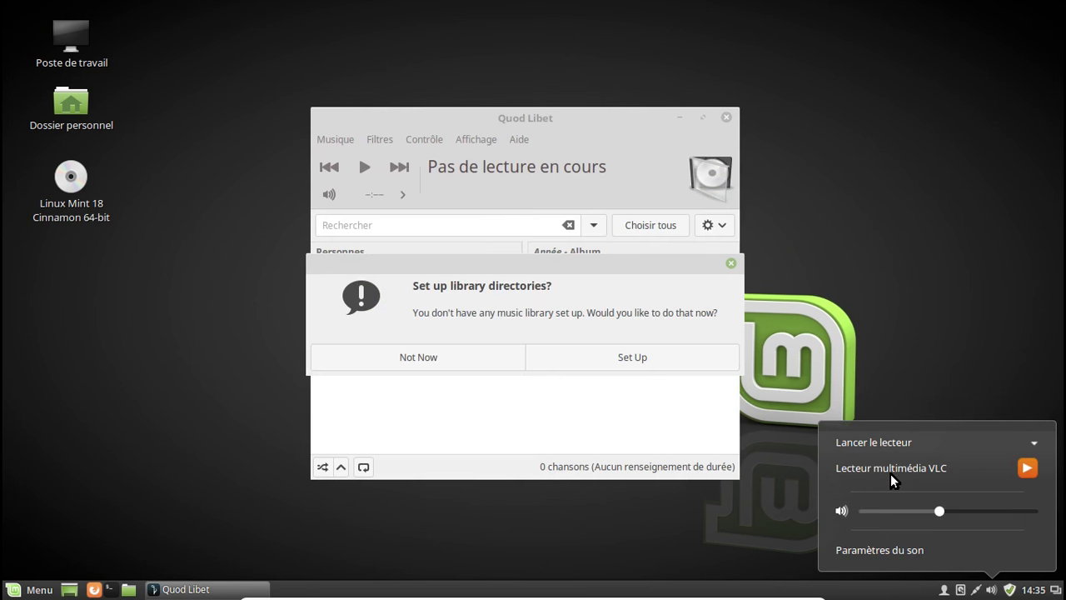
click(536, 429)
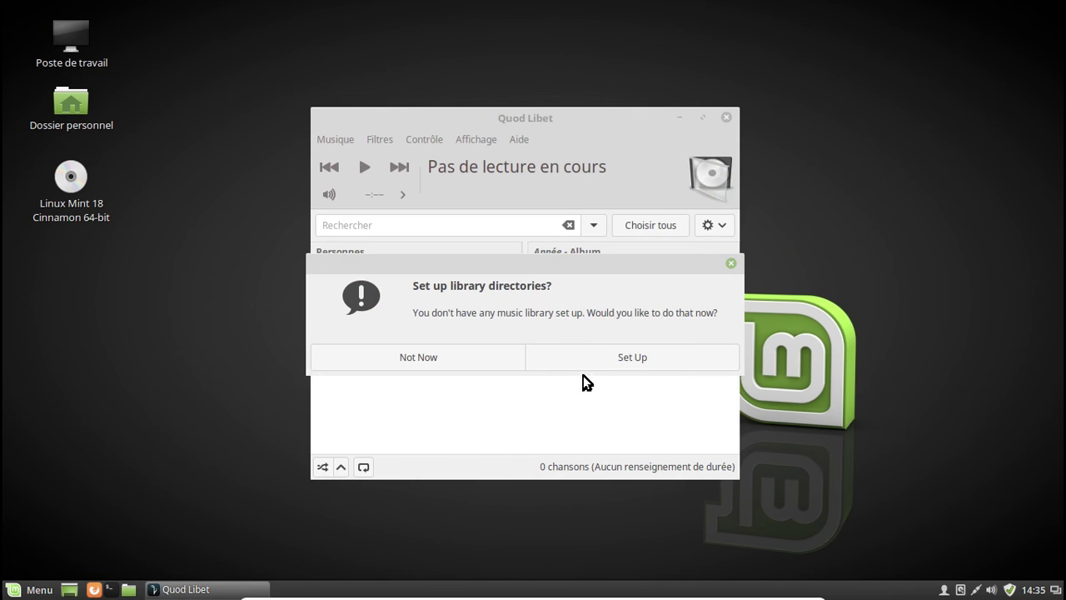
Set up the Quod Libet music library by adding the Musique folder to the scanned directories, and close the preferences
click(569, 359)
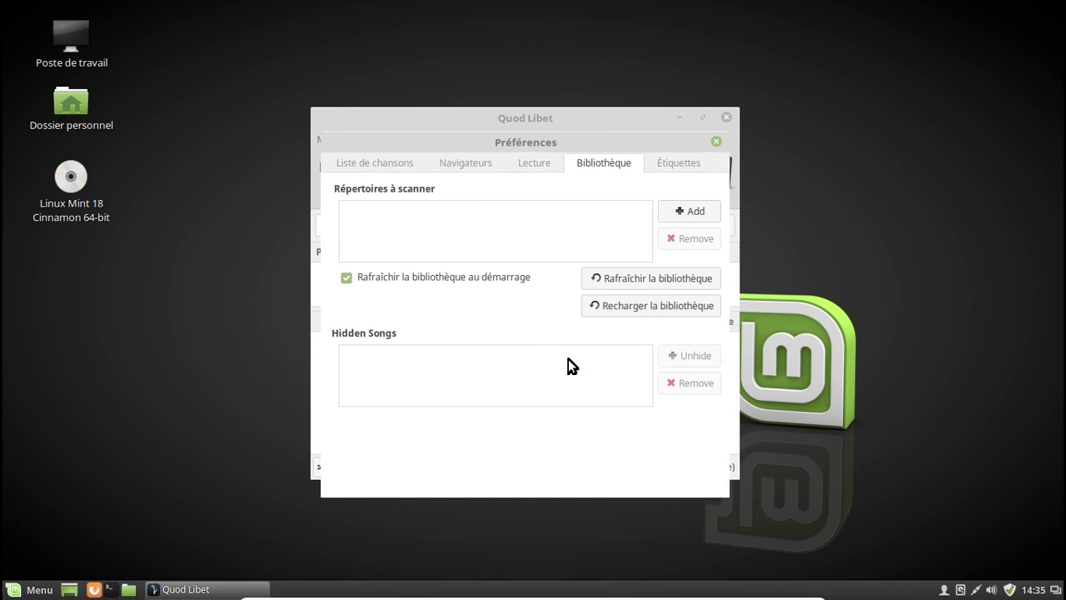
click(677, 213)
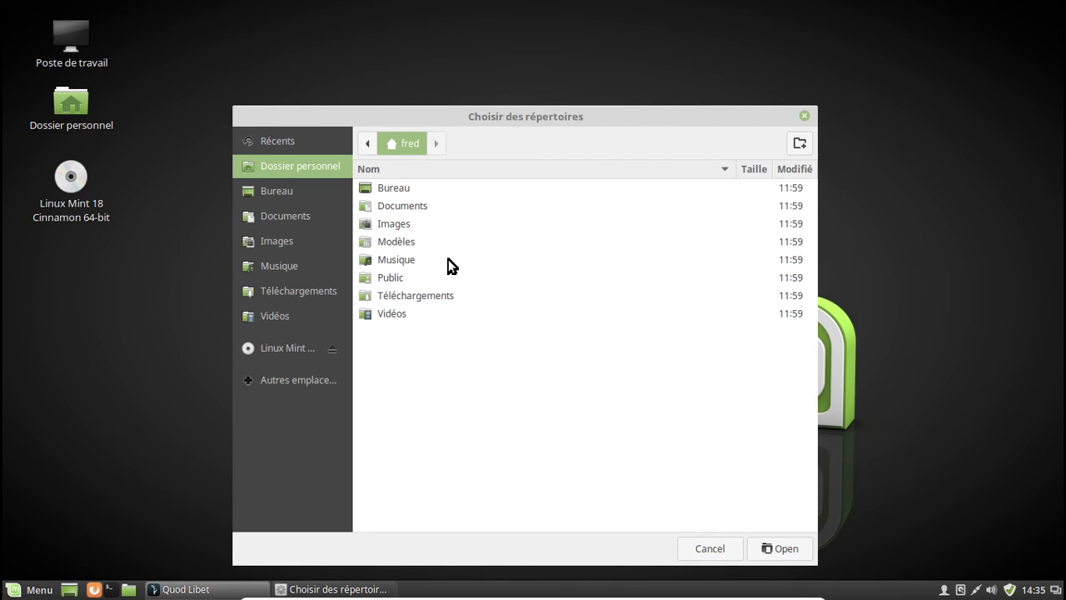
click(450, 265)
click(777, 548)
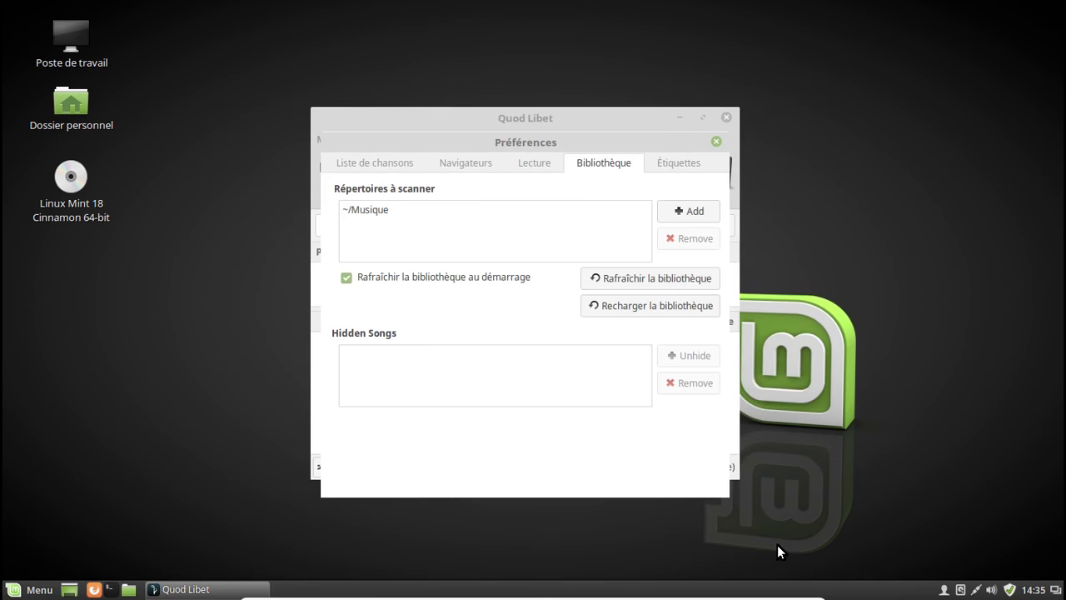
click(717, 142)
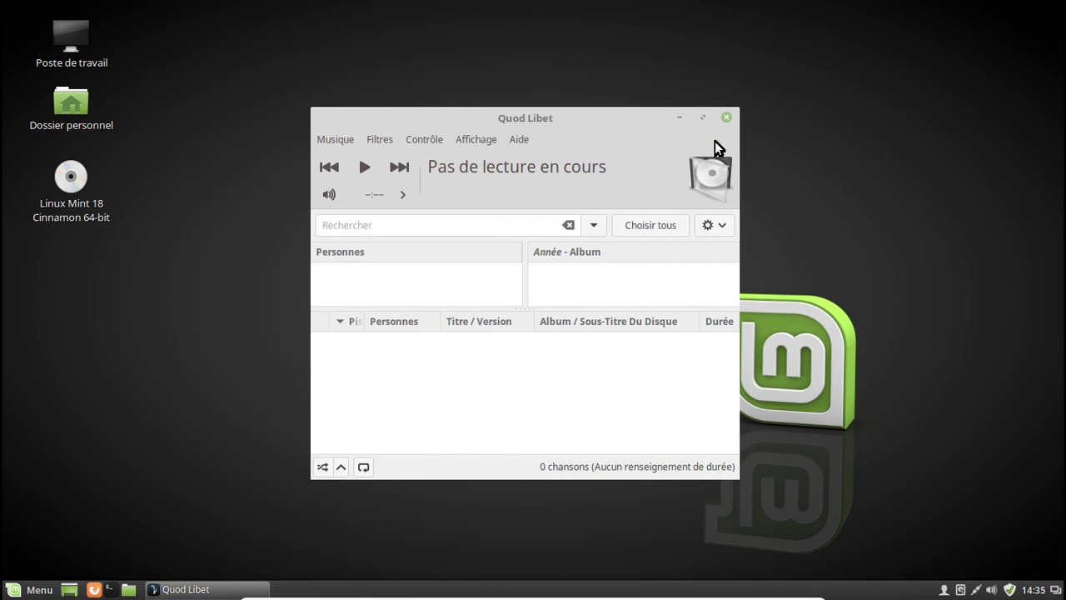
Check the sound applet's list of launchable players again with Quod Libet running
click(991, 590)
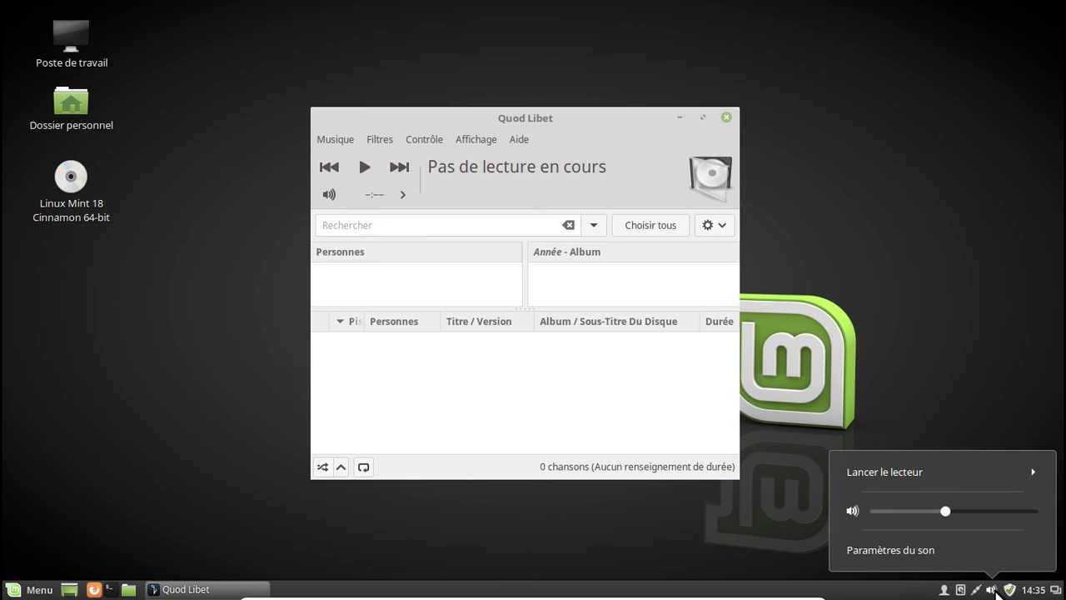
click(944, 472)
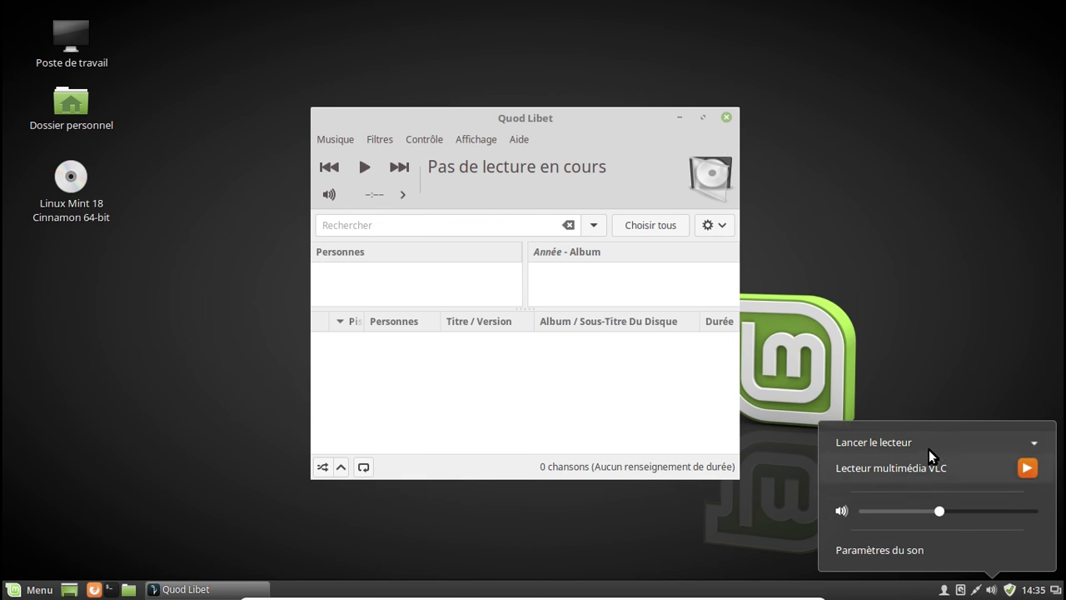
Review the output, input and application pages of the sound settings, and close both the settings and Quod Libet
click(766, 529)
click(992, 591)
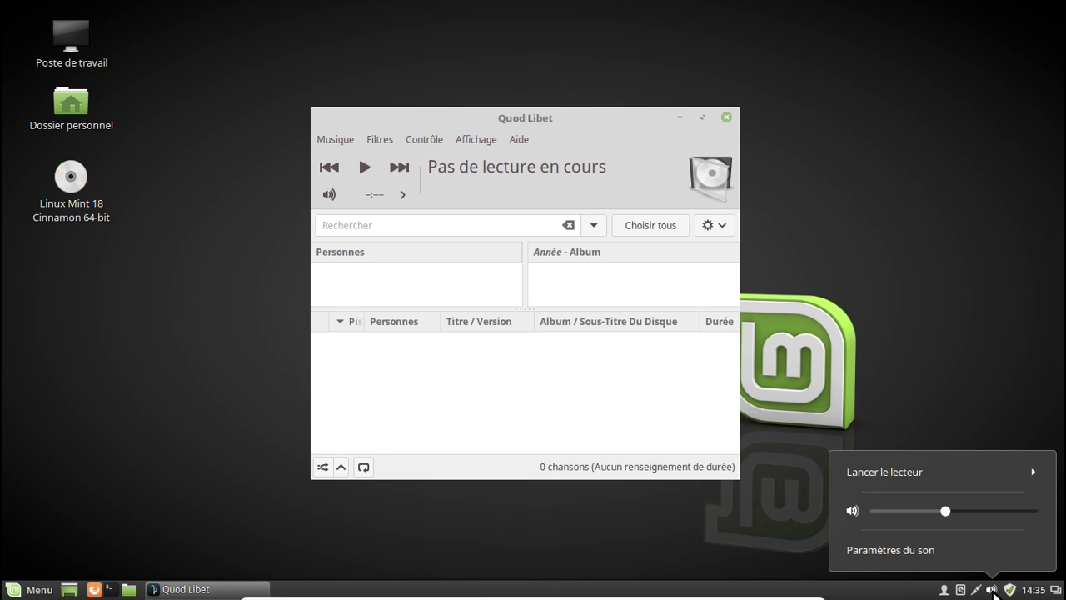
click(946, 553)
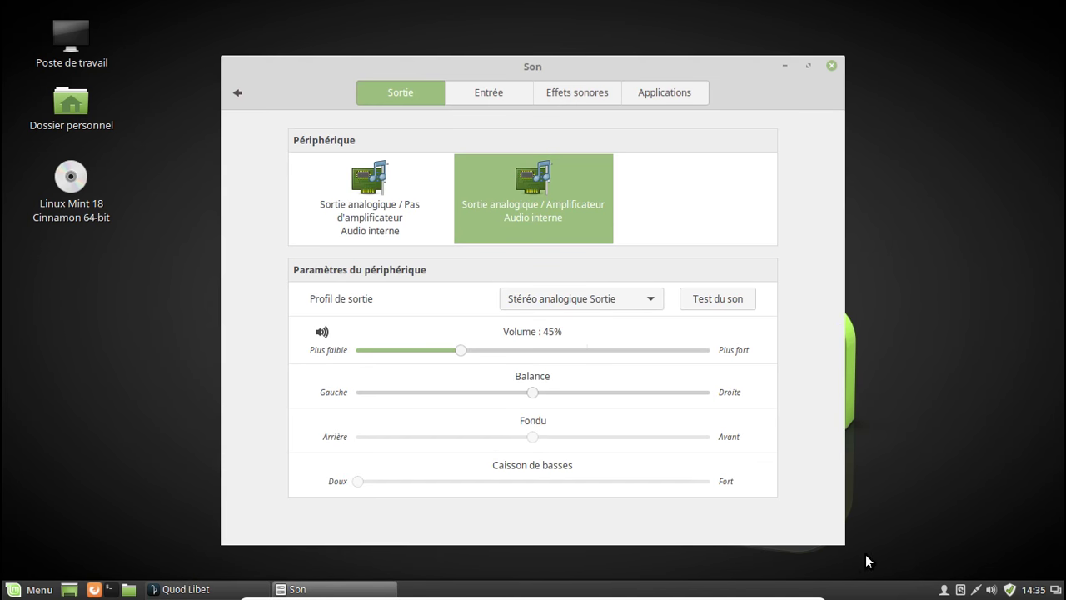
click(493, 97)
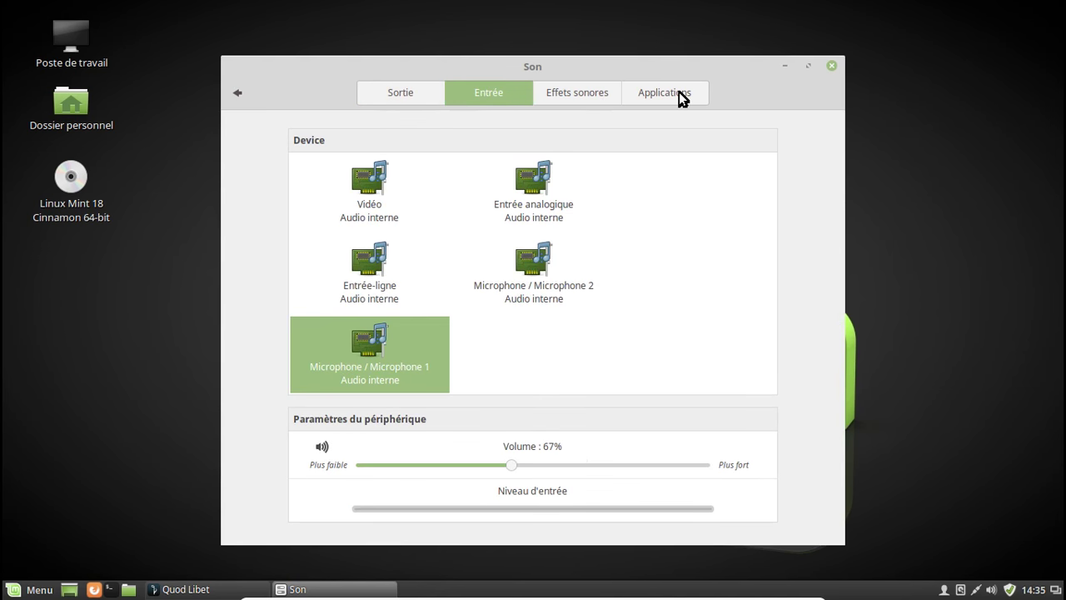
click(679, 91)
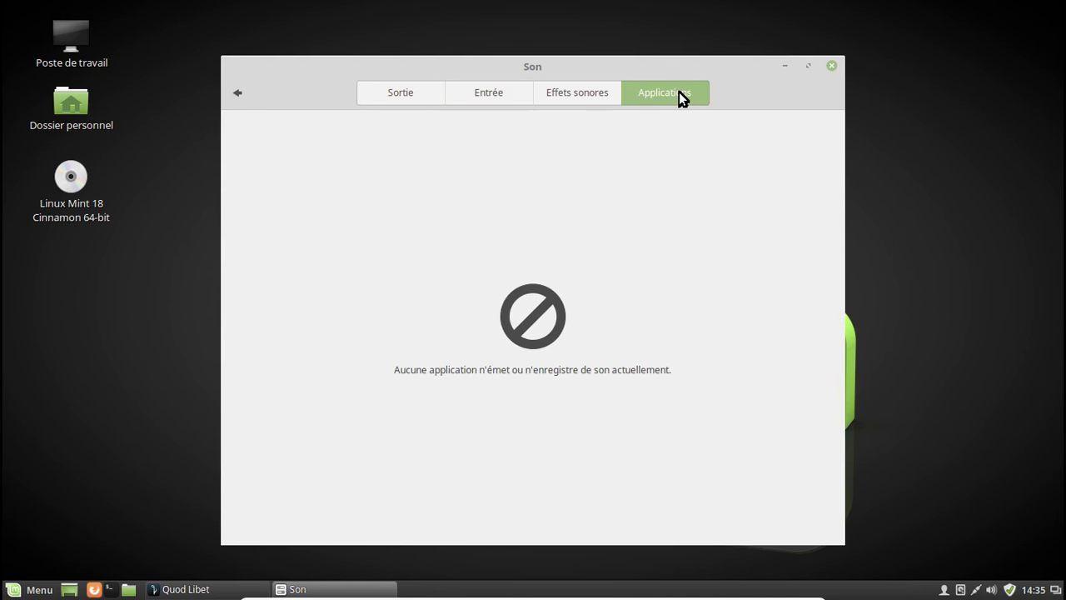
click(829, 66)
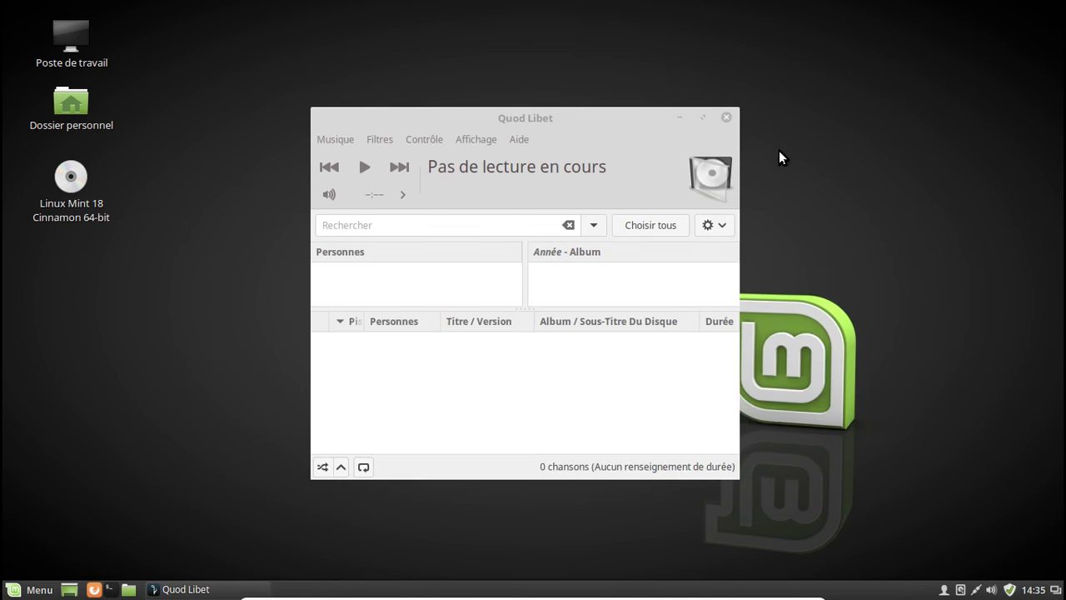
click(727, 118)
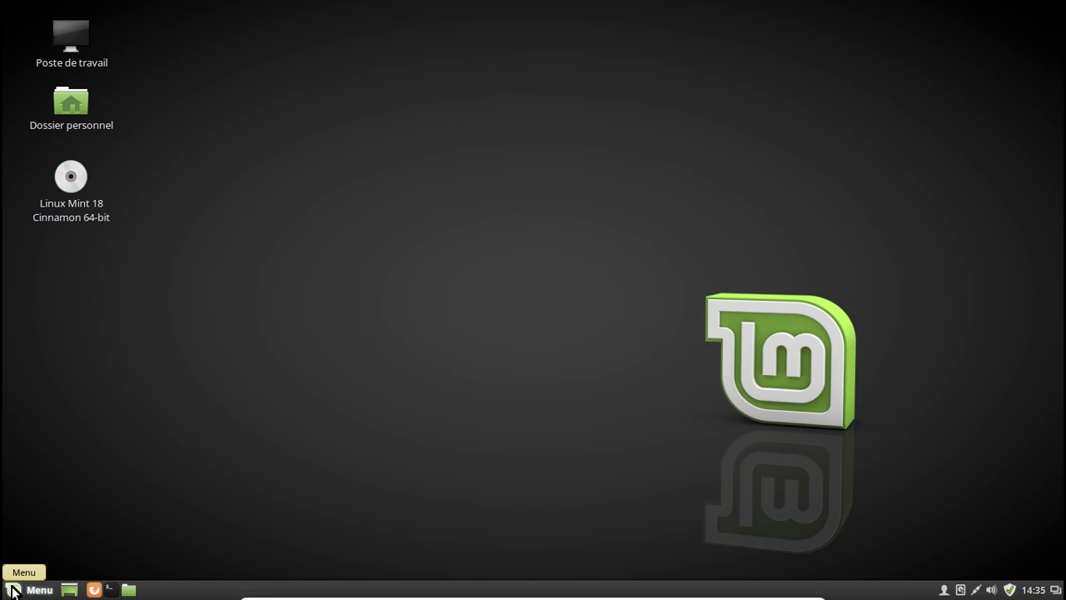
Launch Firefox and go to fr.youtube.com
click(95, 590)
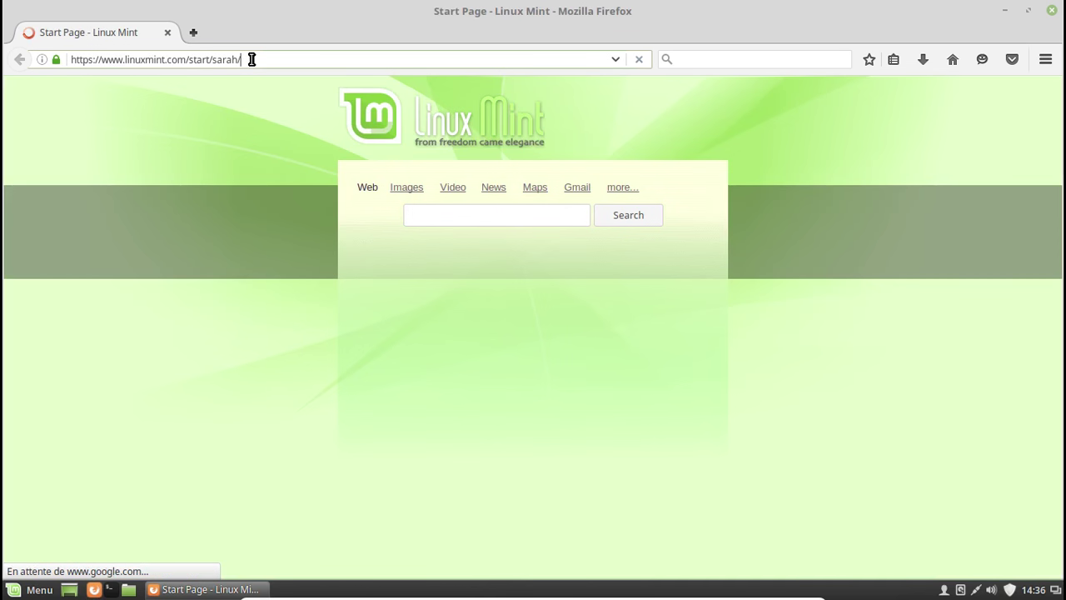
click(251, 59)
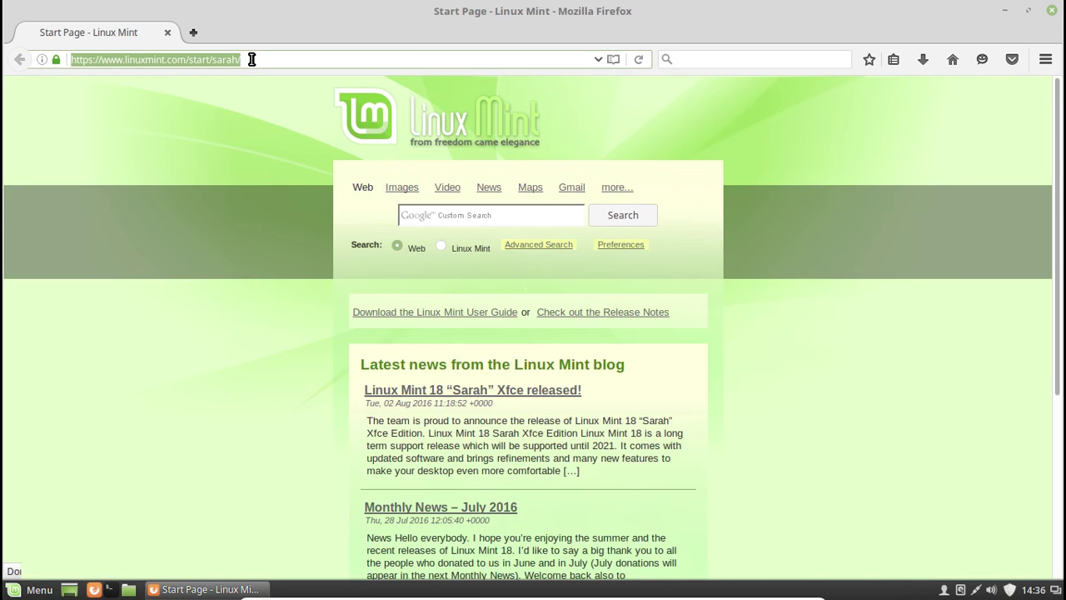
text(for)
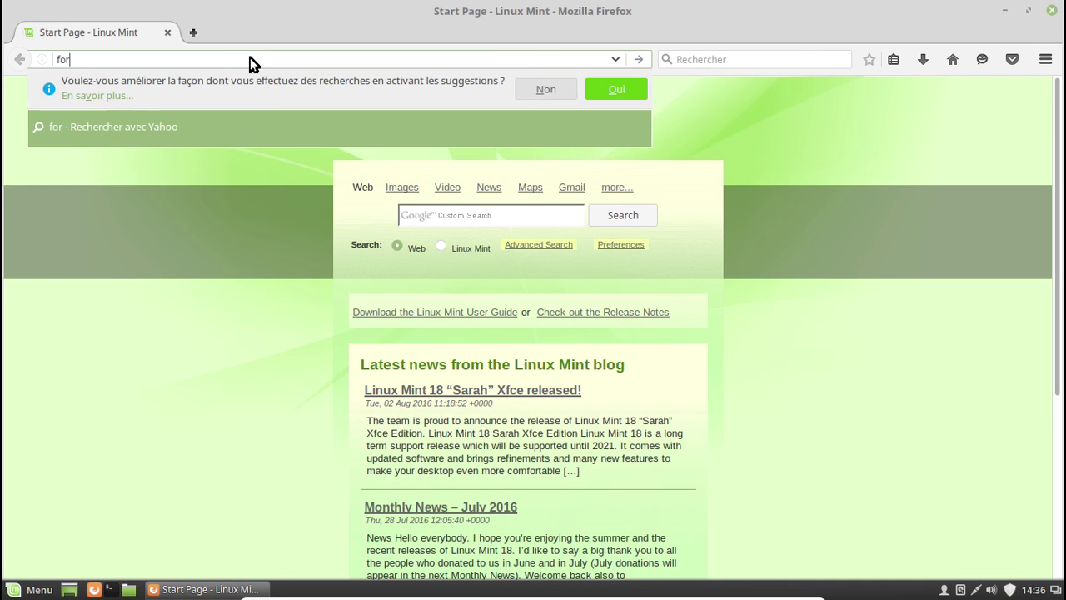
key(BackSpace)
key(BackSpace)
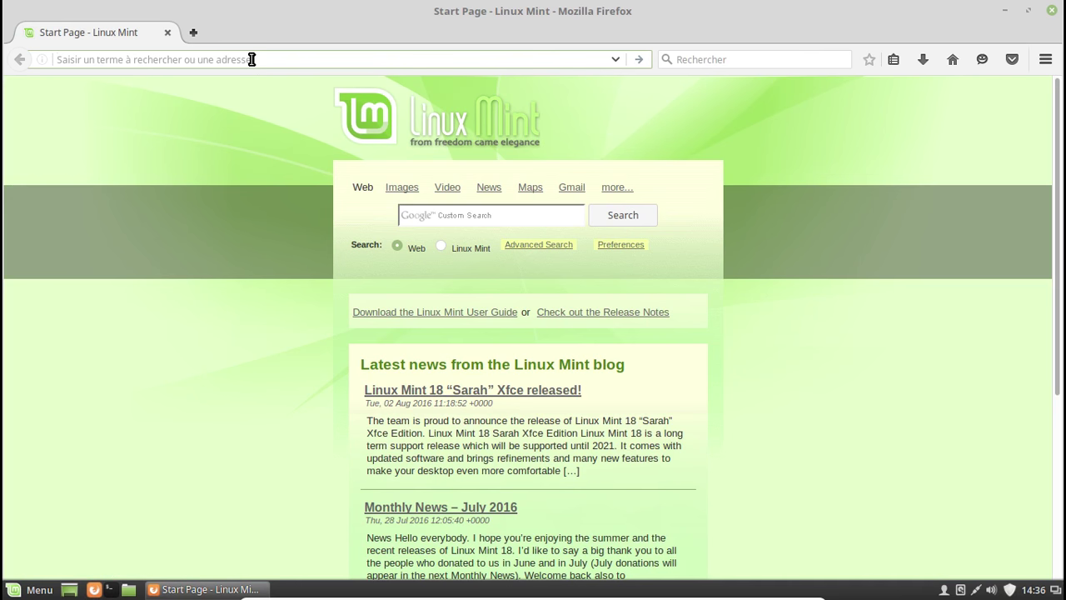
text(fr.youtube.co)
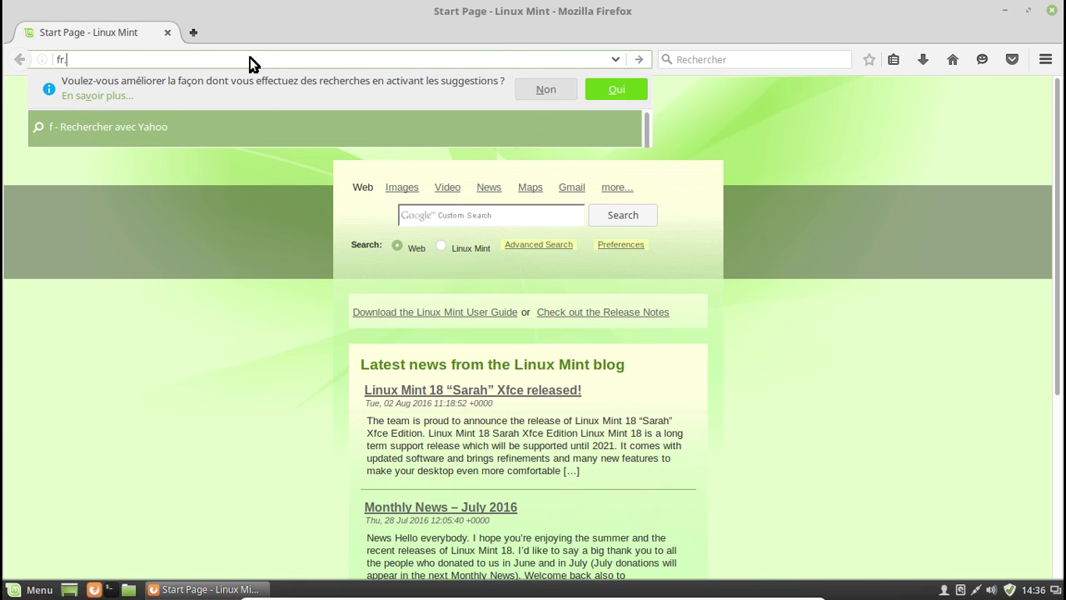
text(m)
key(Return)
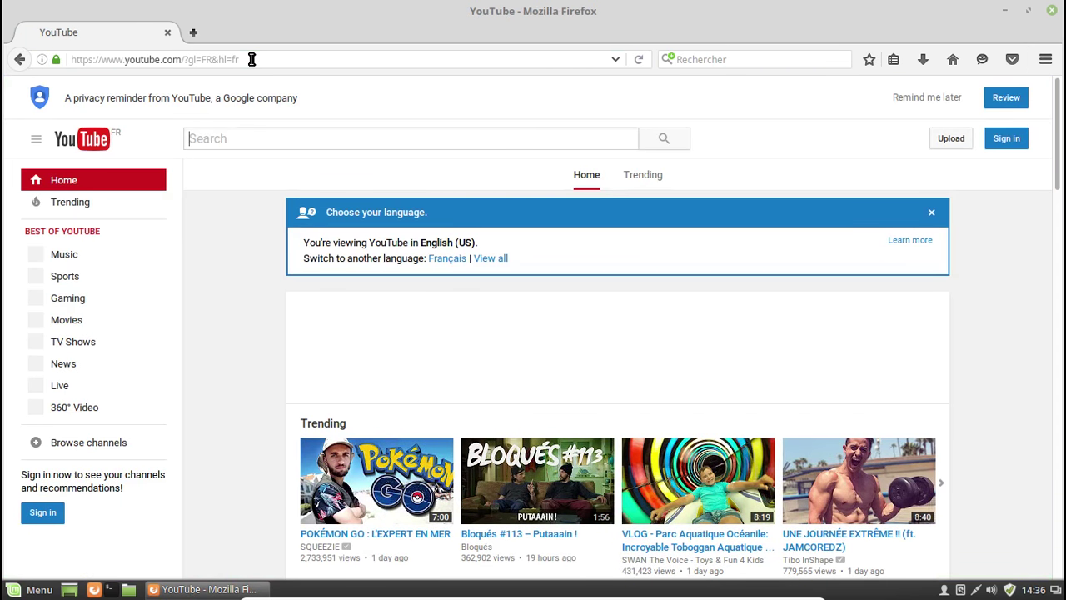
Play the trending video "POKÉMON GO : L'EXPERT EN MER" to test web video playback, and close the browser
scroll(972, 373, down, 1)
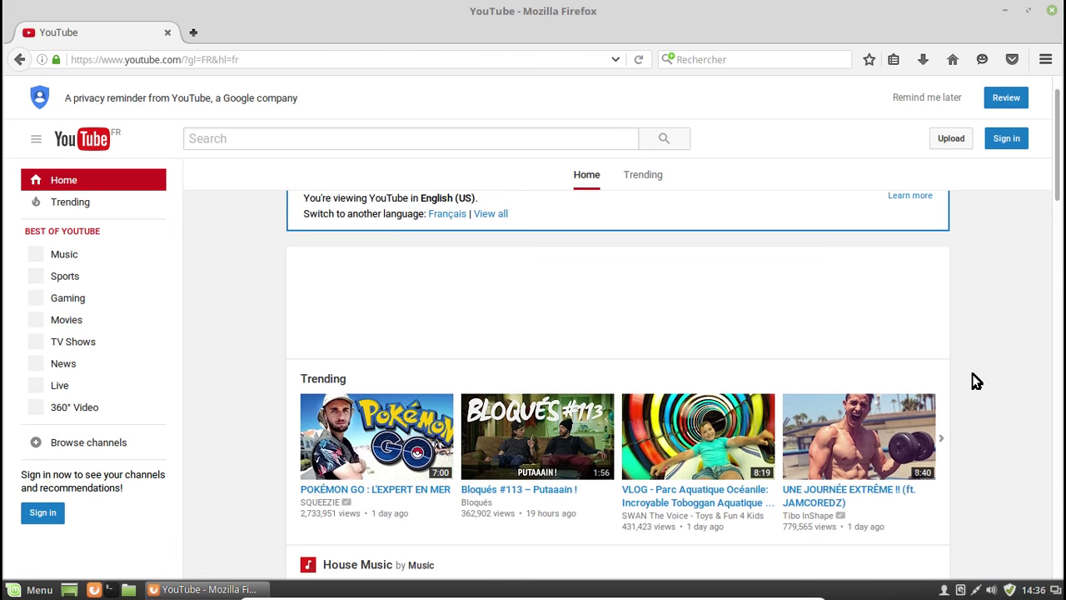
scroll(972, 373, down, 1)
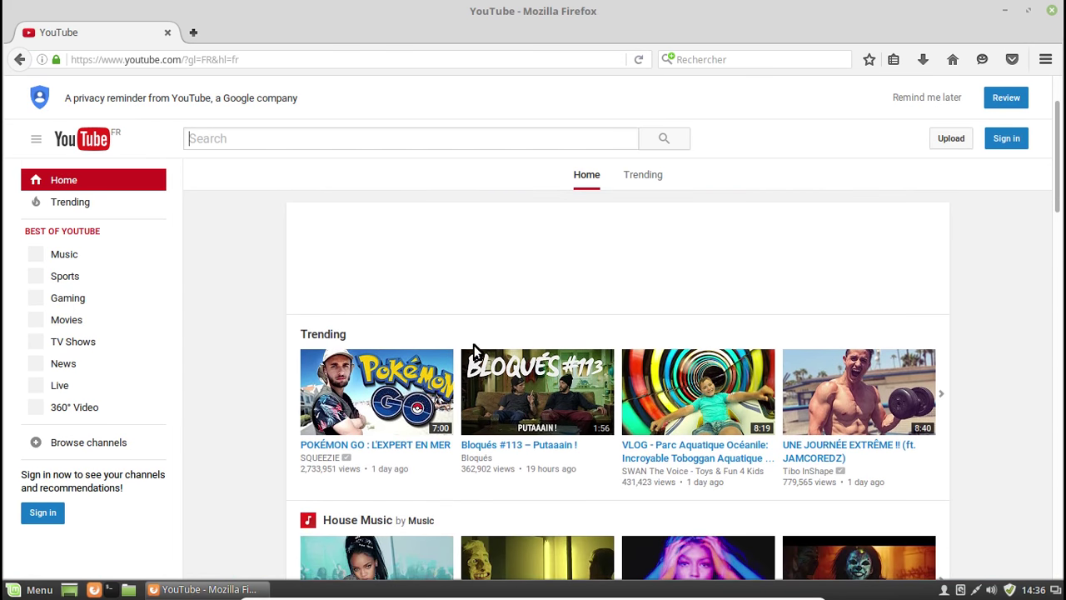
click(382, 389)
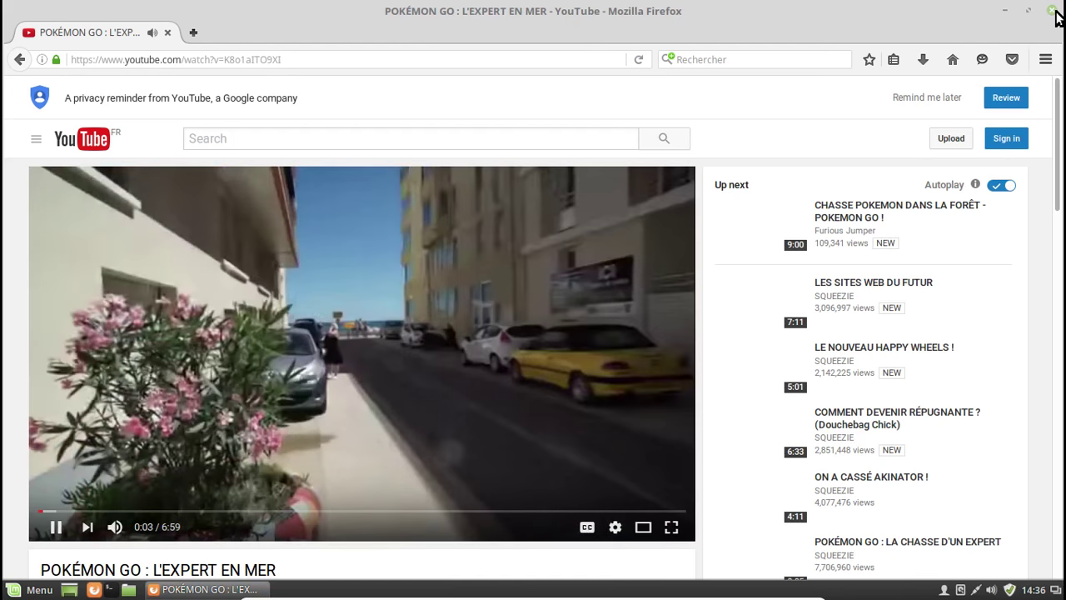
click(1054, 10)
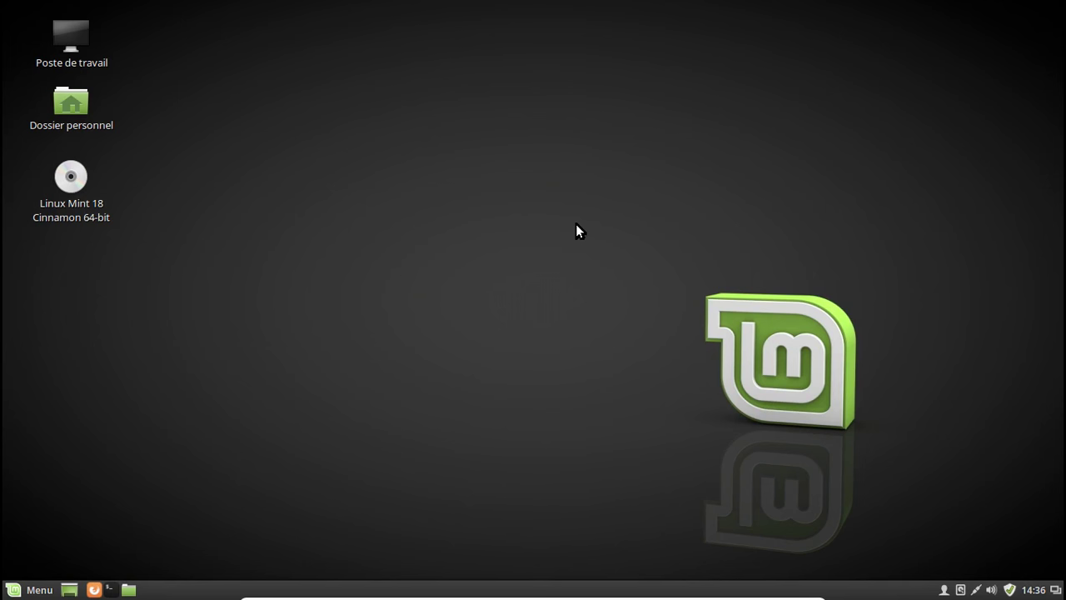
Clear the list of recent documents
click(30, 591)
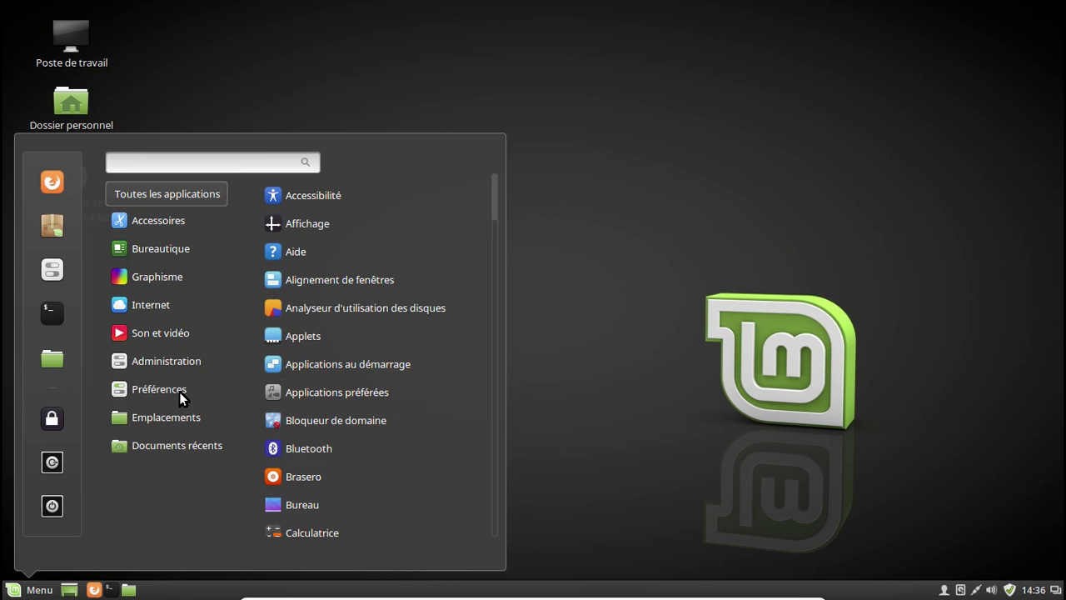
mouse_move(179, 391)
mouse_move(153, 441)
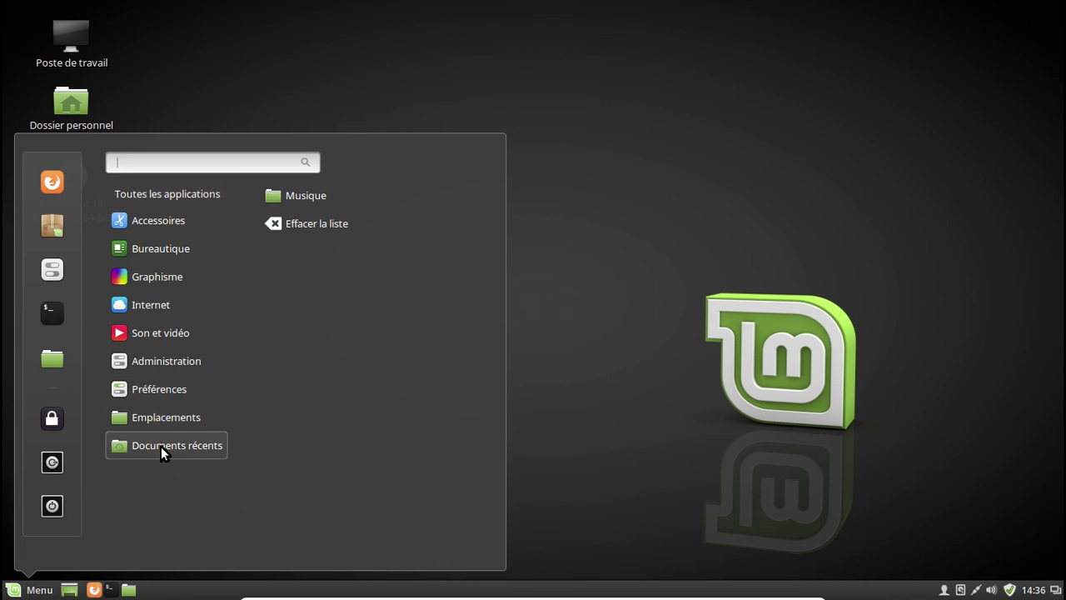
click(308, 226)
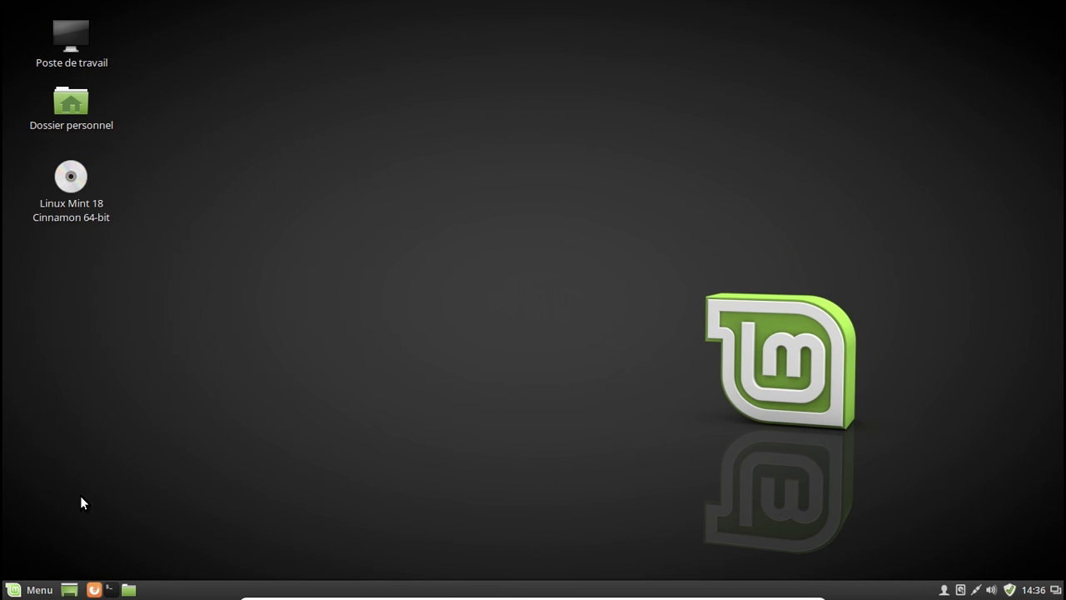
Shut down the Linux Mint virtual machine from within its session
click(39, 590)
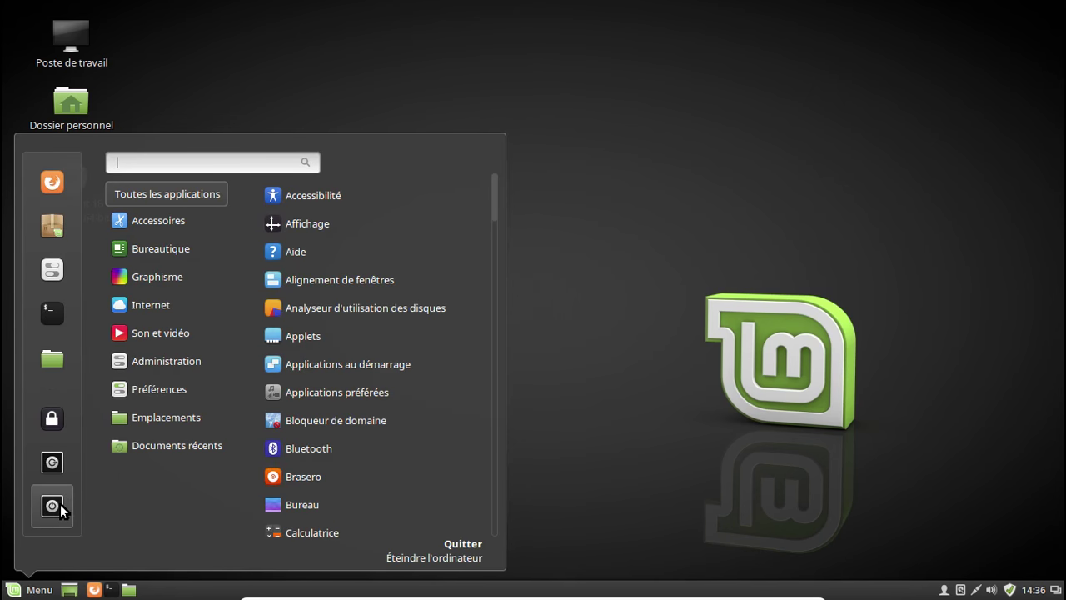
click(52, 506)
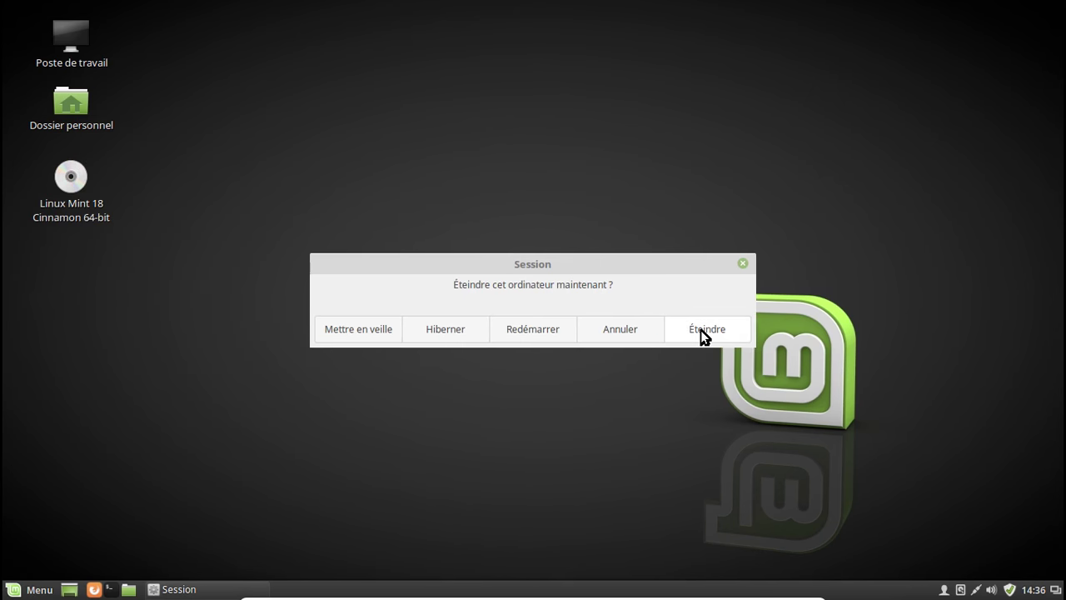
click(701, 332)
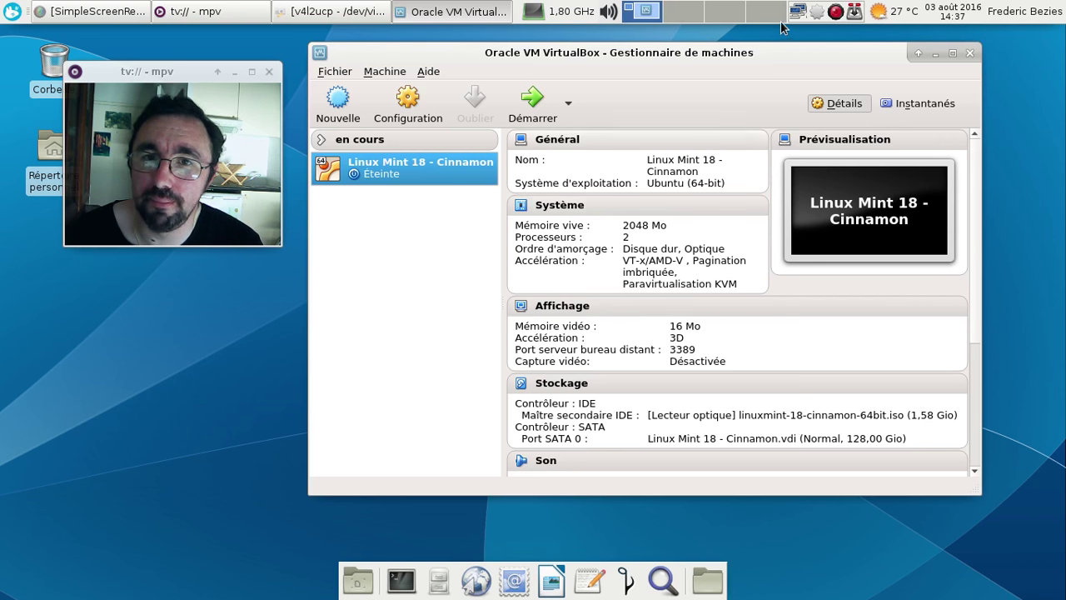
right_click(836, 12)
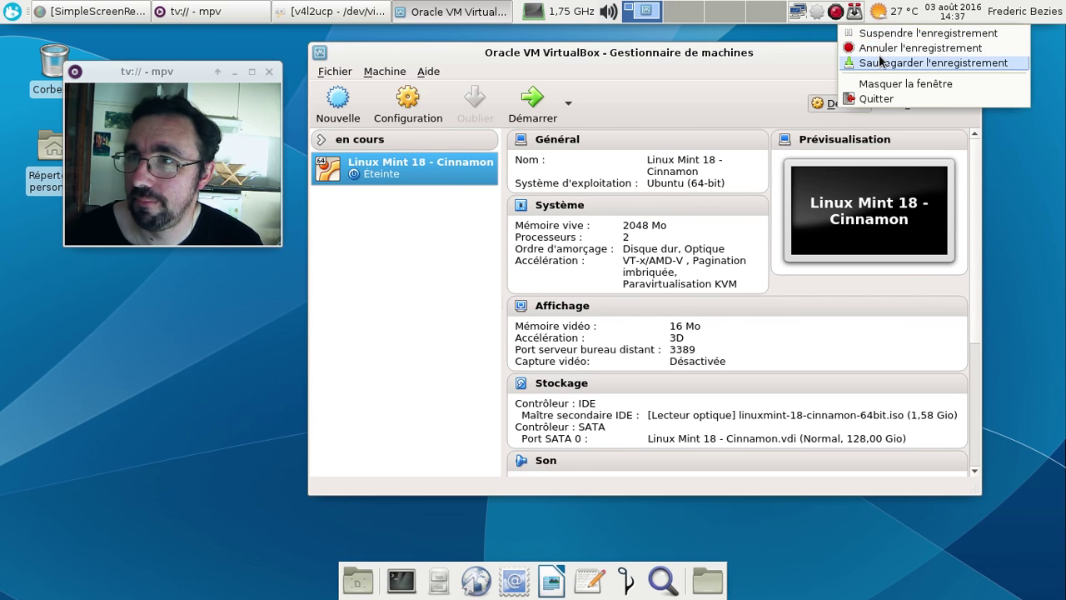